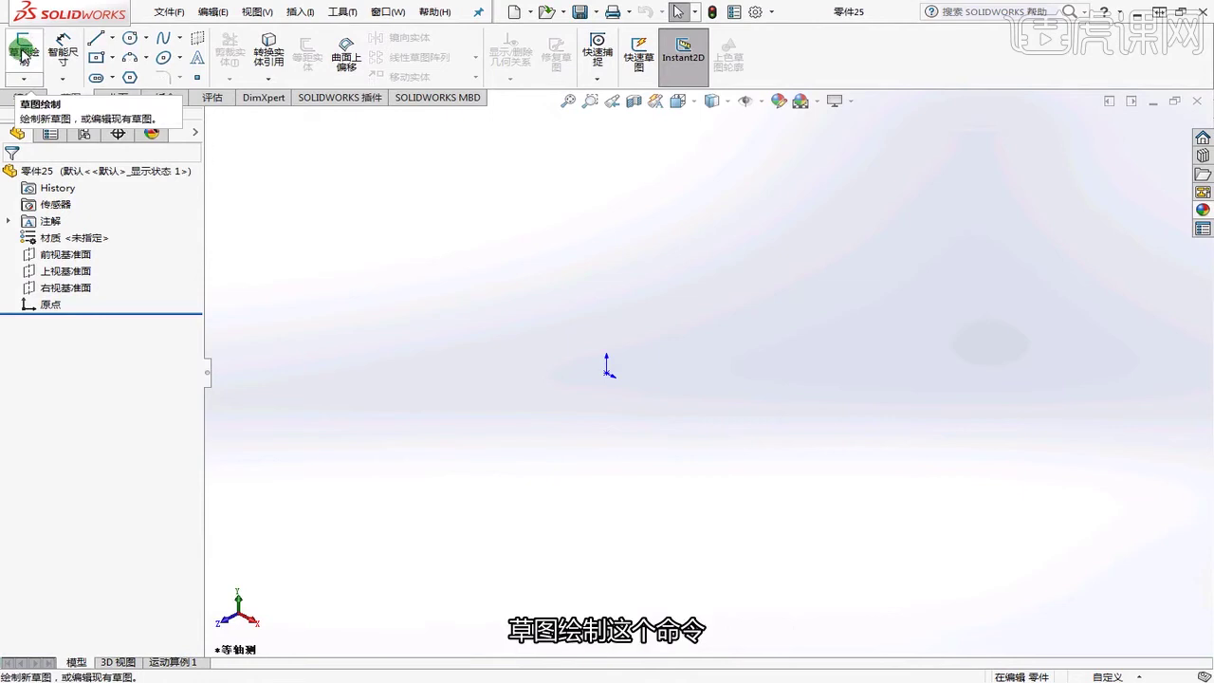
# - Start a sketch on the front plane (前视基准面) and draw an open, wave-shaped spline through five points around the origin
pyautogui.click(22, 52)
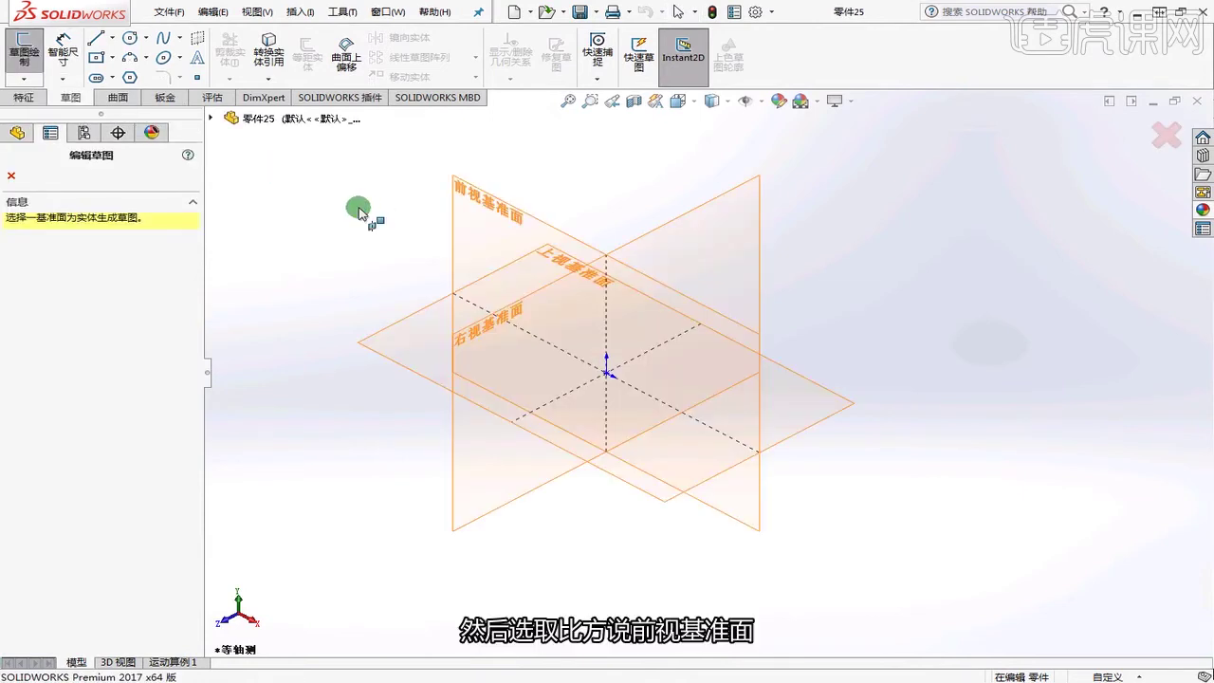
pyautogui.click(462, 197)
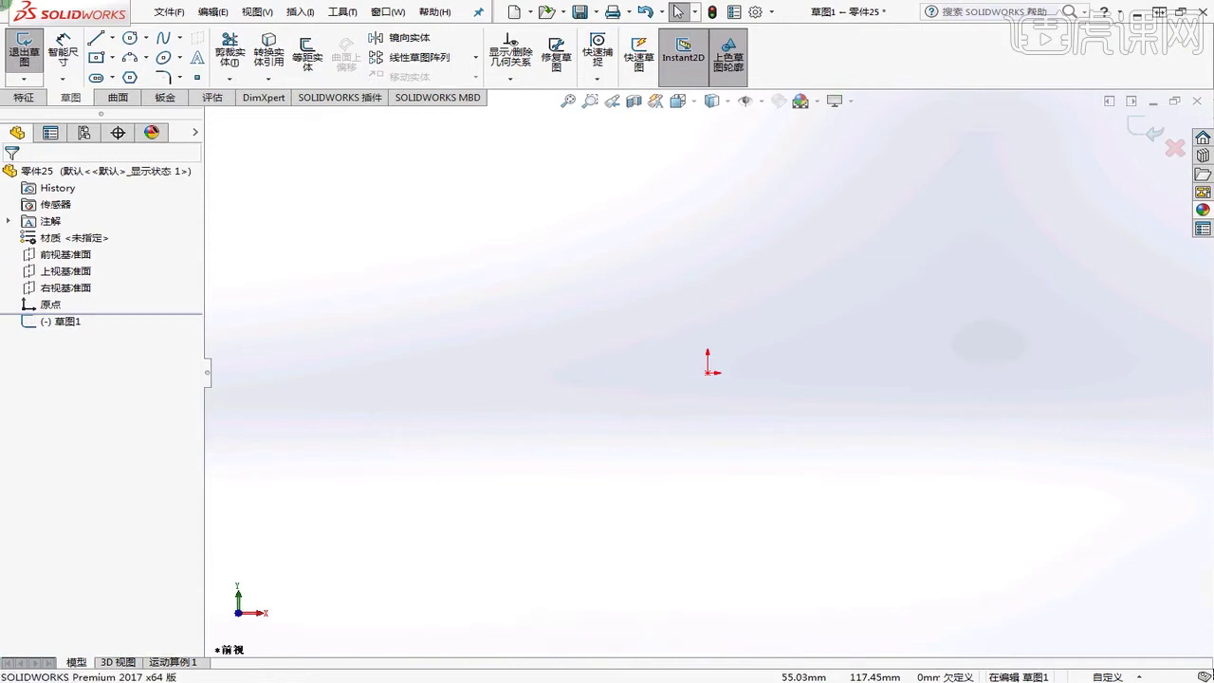
pyautogui.click(179, 38)
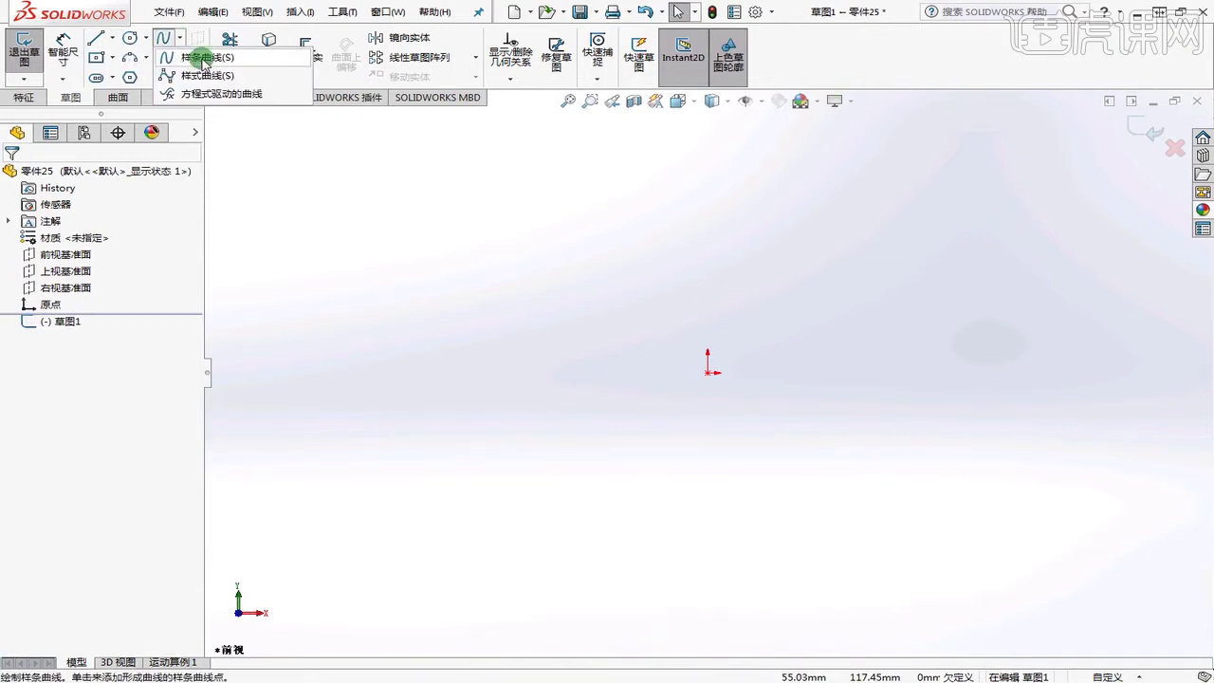
pyautogui.click(203, 59)
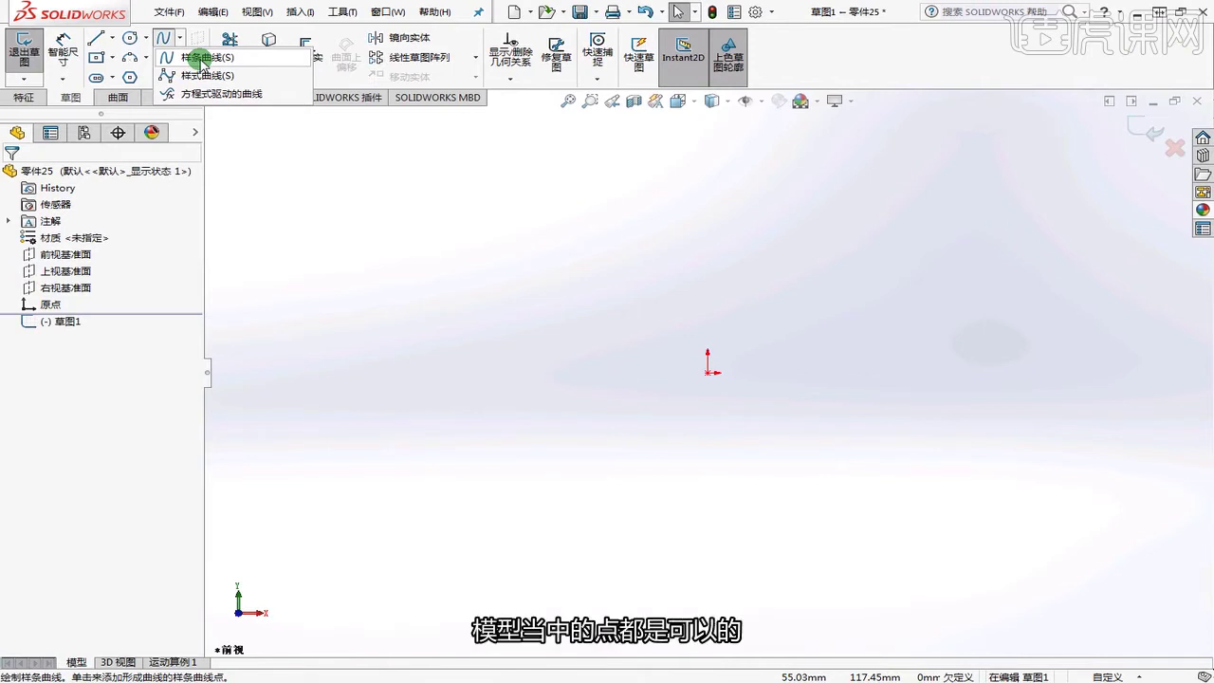
pyautogui.click(202, 58)
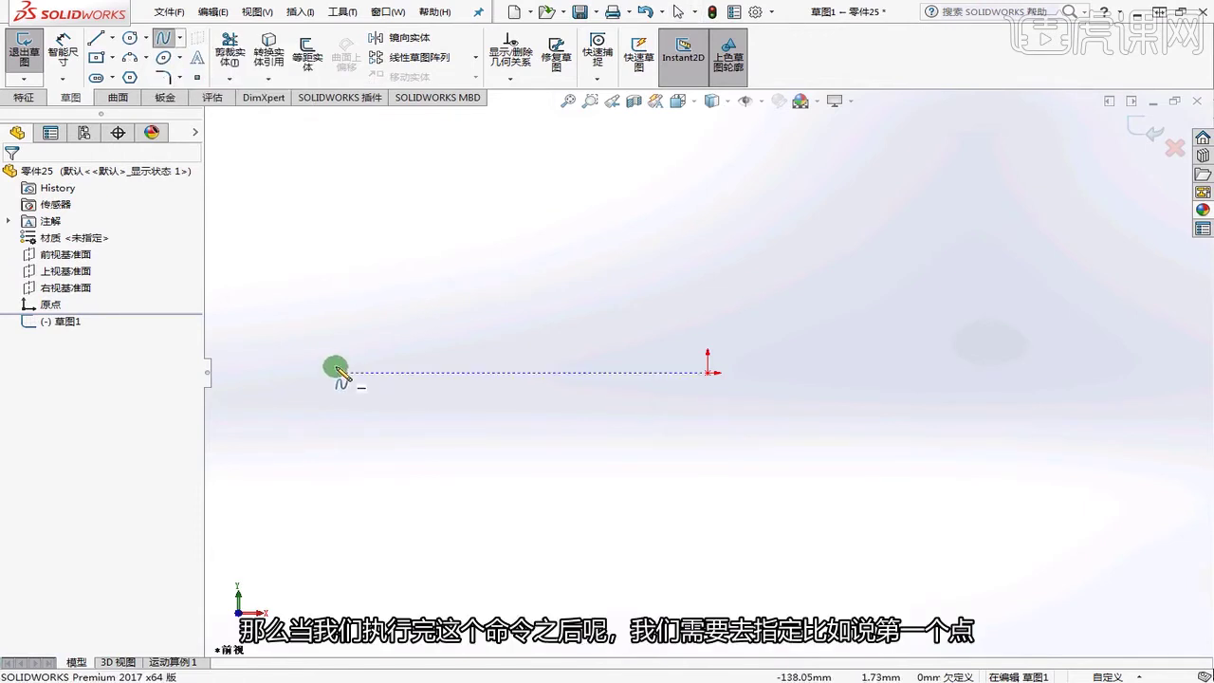
pyautogui.click(333, 354)
pyautogui.click(469, 264)
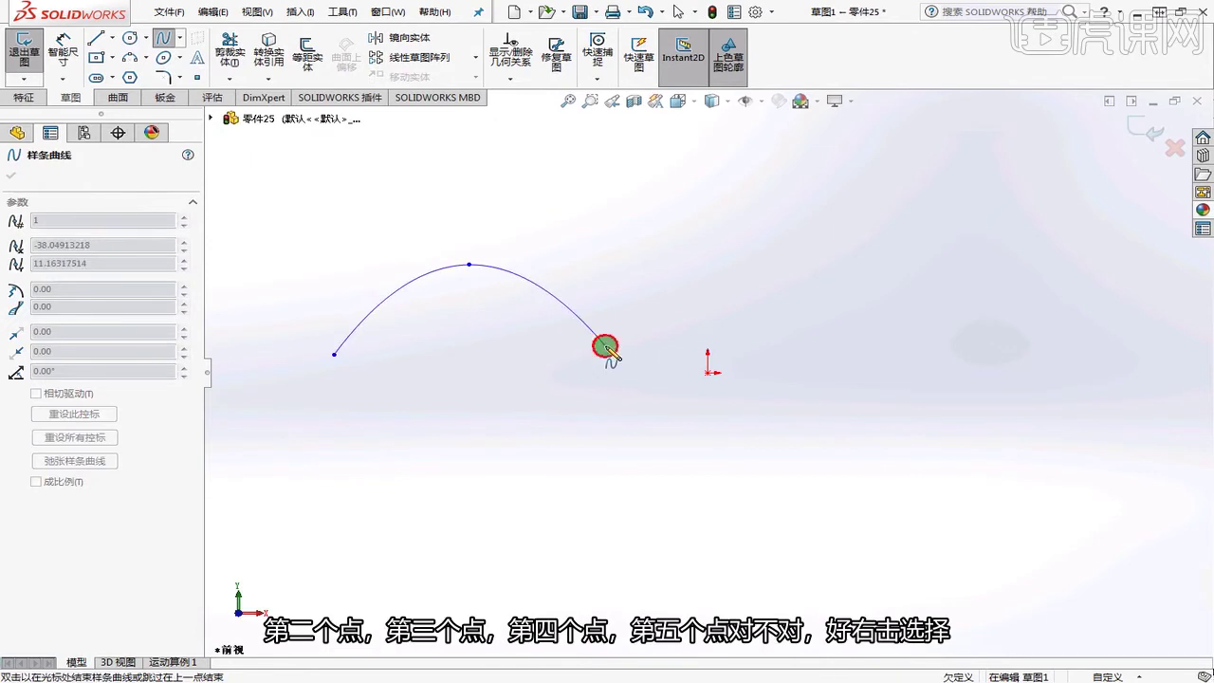
pyautogui.click(605, 345)
pyautogui.click(783, 256)
pyautogui.click(944, 354)
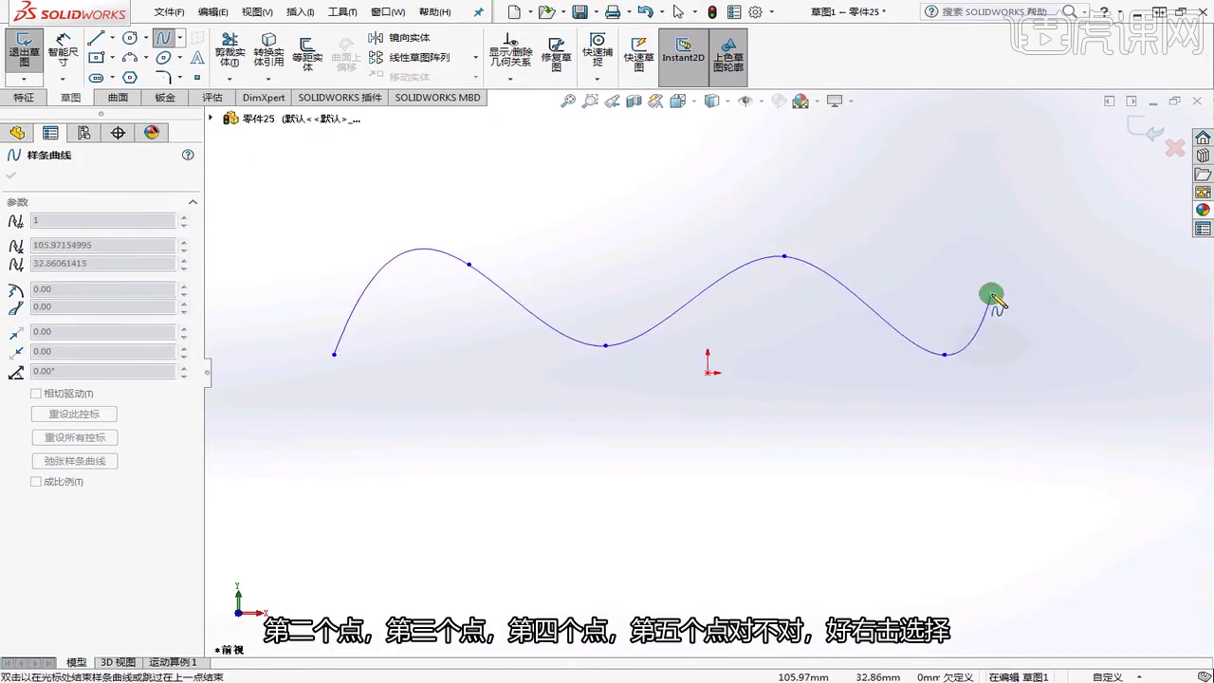
pyautogui.rightClick(995, 295)
pyautogui.click(1054, 312)
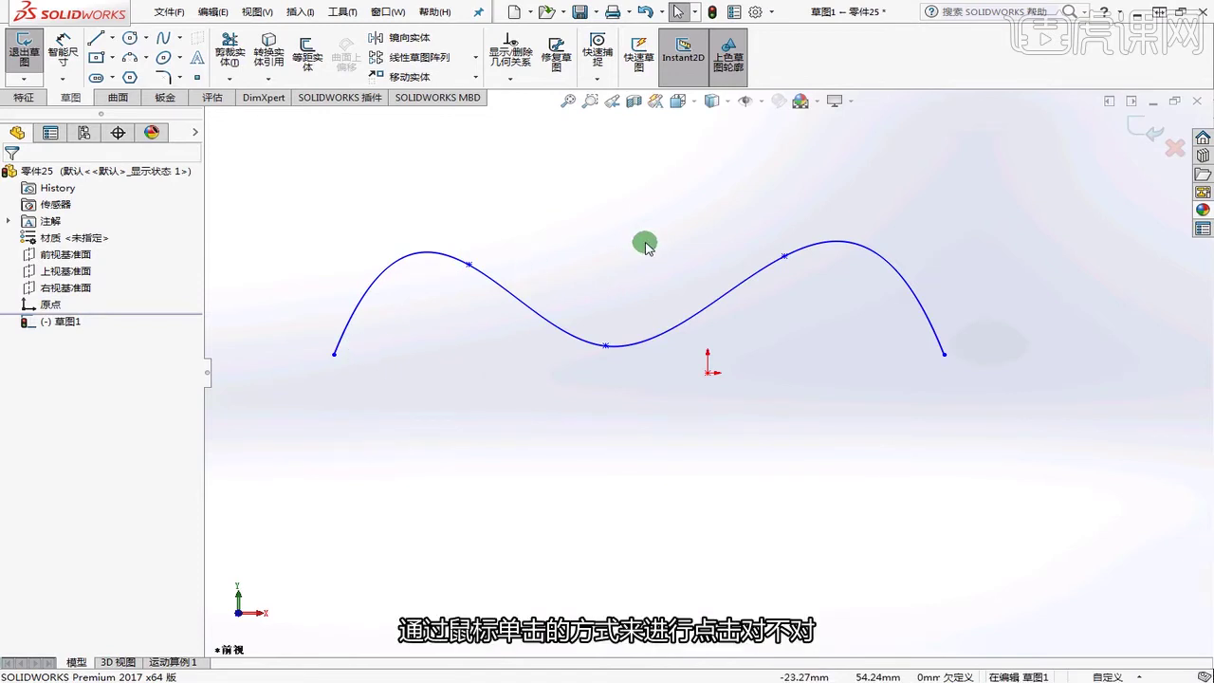
# - Place three separate sketch points in the empty area above the wave-shaped spline
pyautogui.press('z')
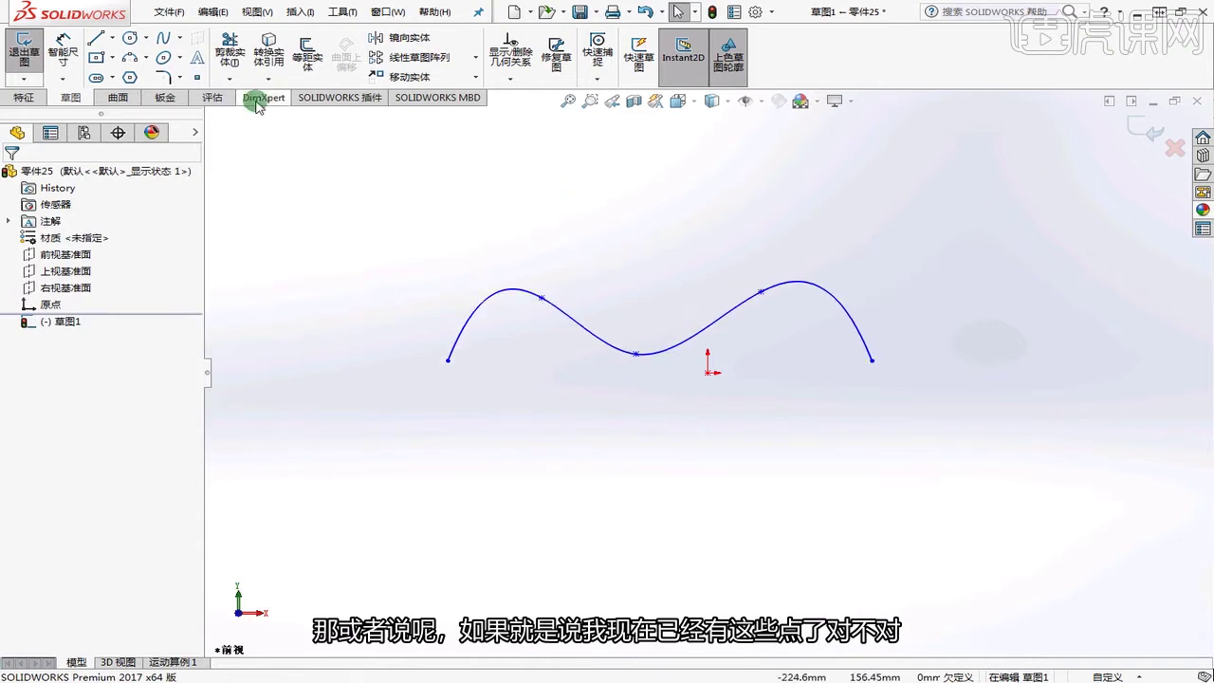
pyautogui.click(207, 82)
pyautogui.click(381, 262)
pyautogui.click(564, 180)
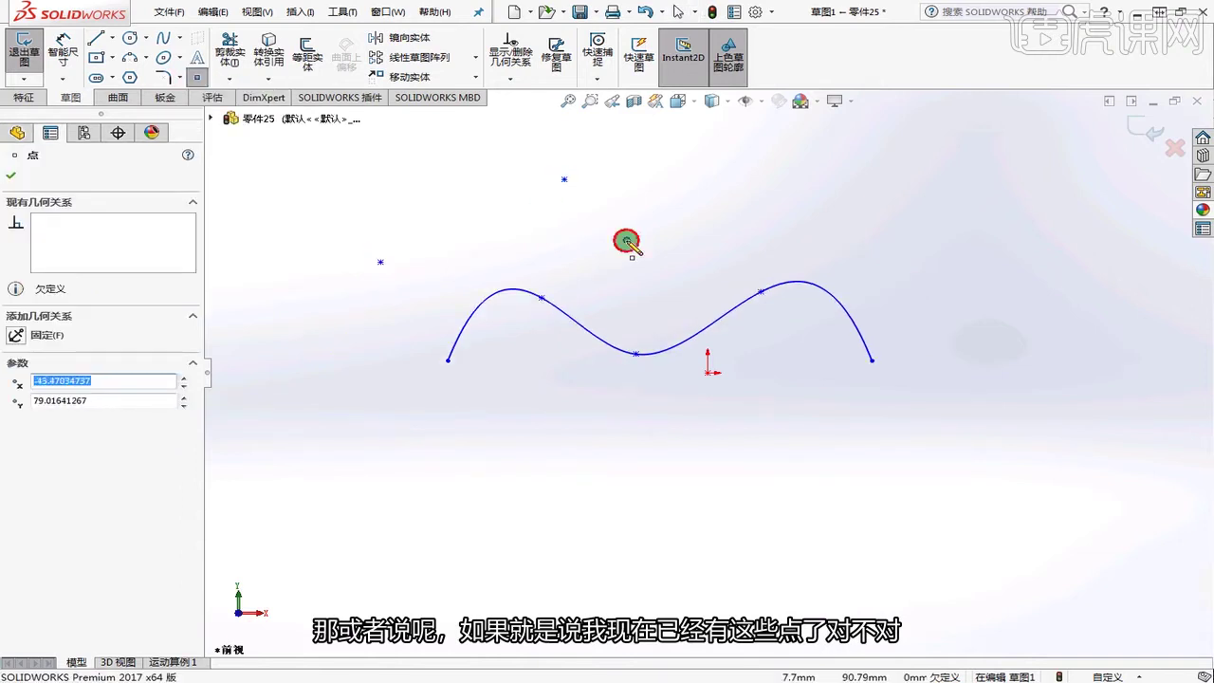
pyautogui.click(626, 240)
# - Draw a single slightly inclined line below the wave-shaped spline
pyautogui.click(95, 38)
pyautogui.click(434, 449)
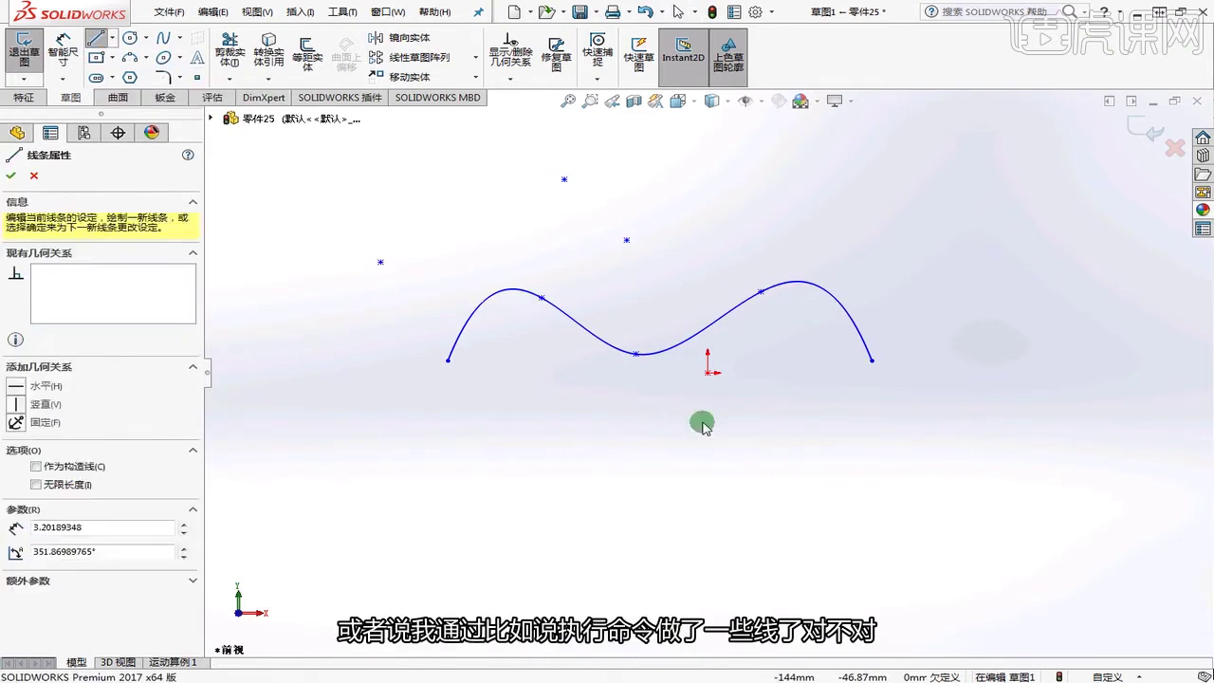
pyautogui.click(740, 413)
pyautogui.press('Escape')
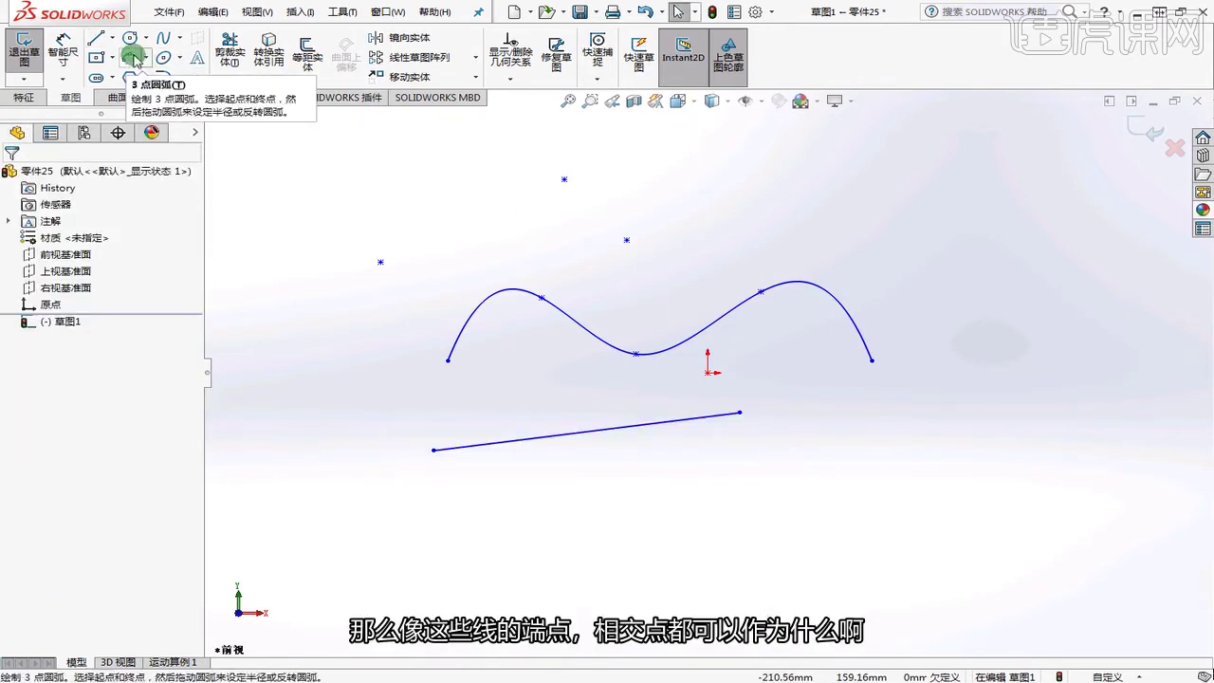
# - Draw a second spline through the three sketch points and the first spline's fourth point, ending at the inclined line's upper endpoint
pyautogui.click(158, 39)
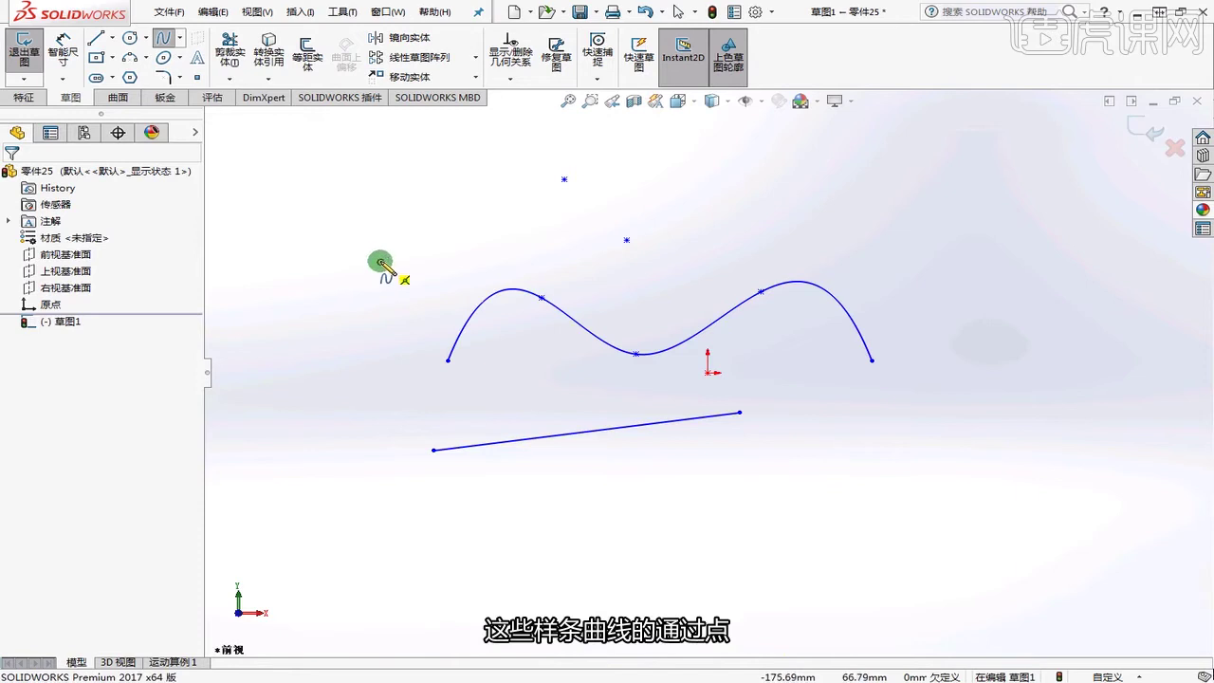
pyautogui.click(380, 262)
pyautogui.click(565, 180)
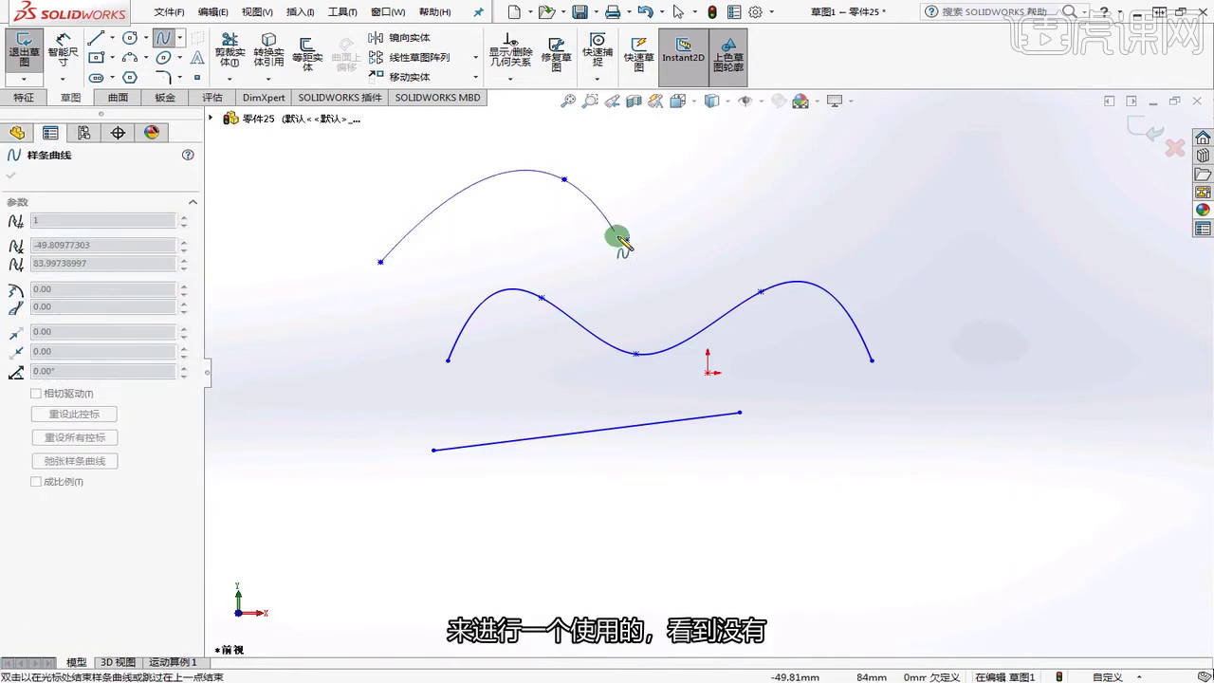
pyautogui.click(626, 241)
pyautogui.click(761, 291)
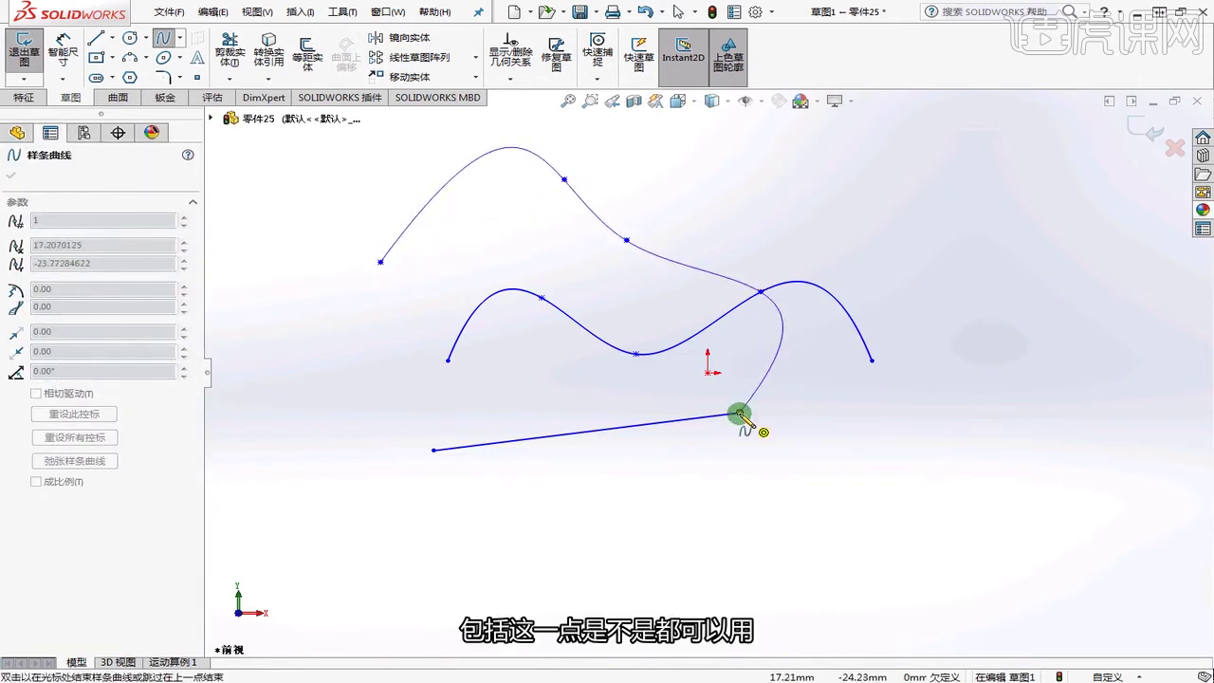
pyautogui.doubleClick(739, 413)
pyautogui.press('Escape')
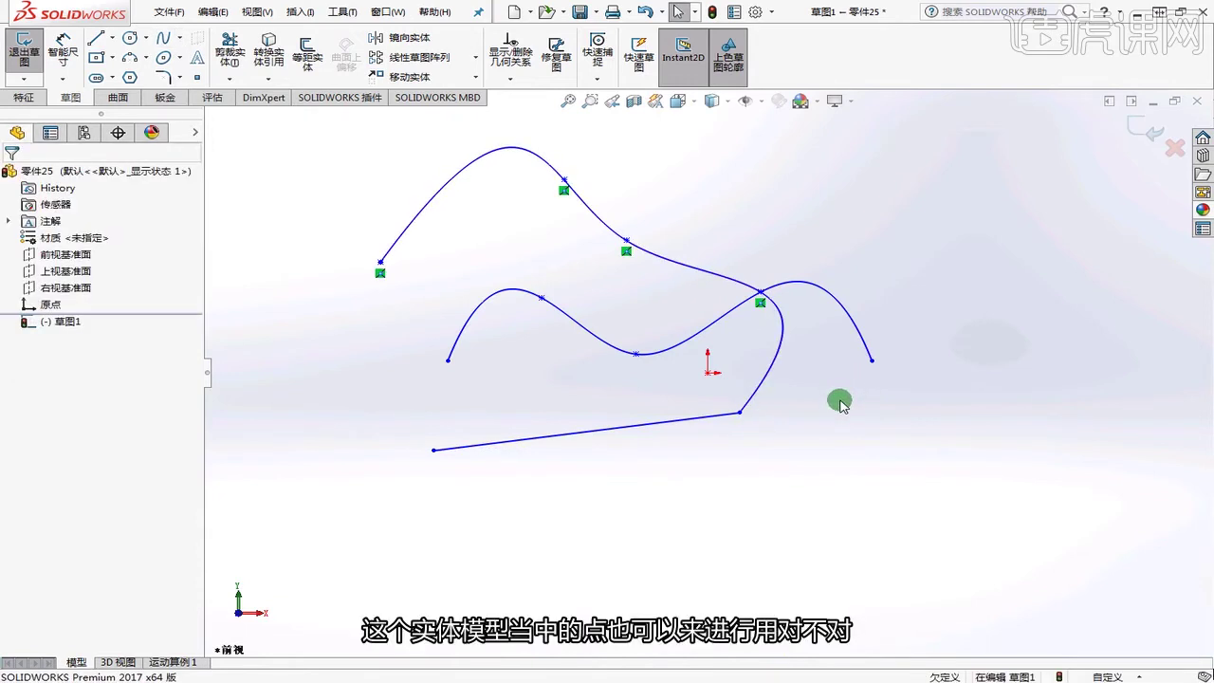
# - Delete the second spline, the inclined line and the loose sketch points, keeping only the five-point spline
pyautogui.click(723, 277)
pyautogui.press('Delete')
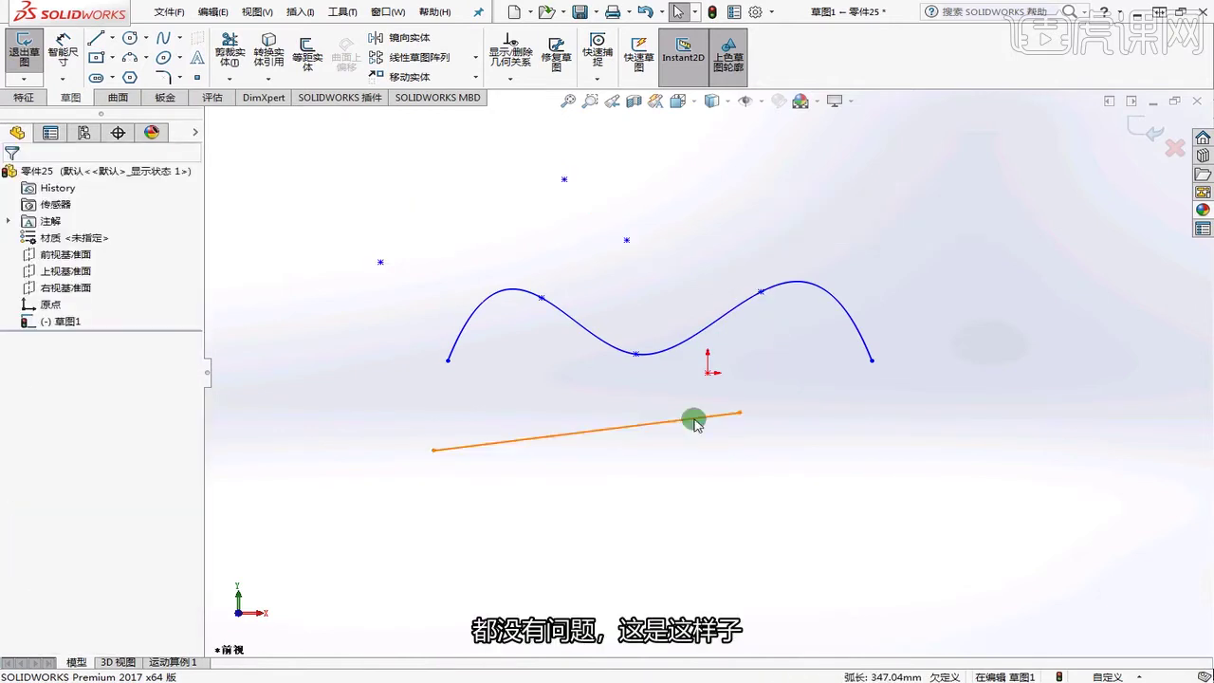
pyautogui.click(677, 426)
pyautogui.press('Delete')
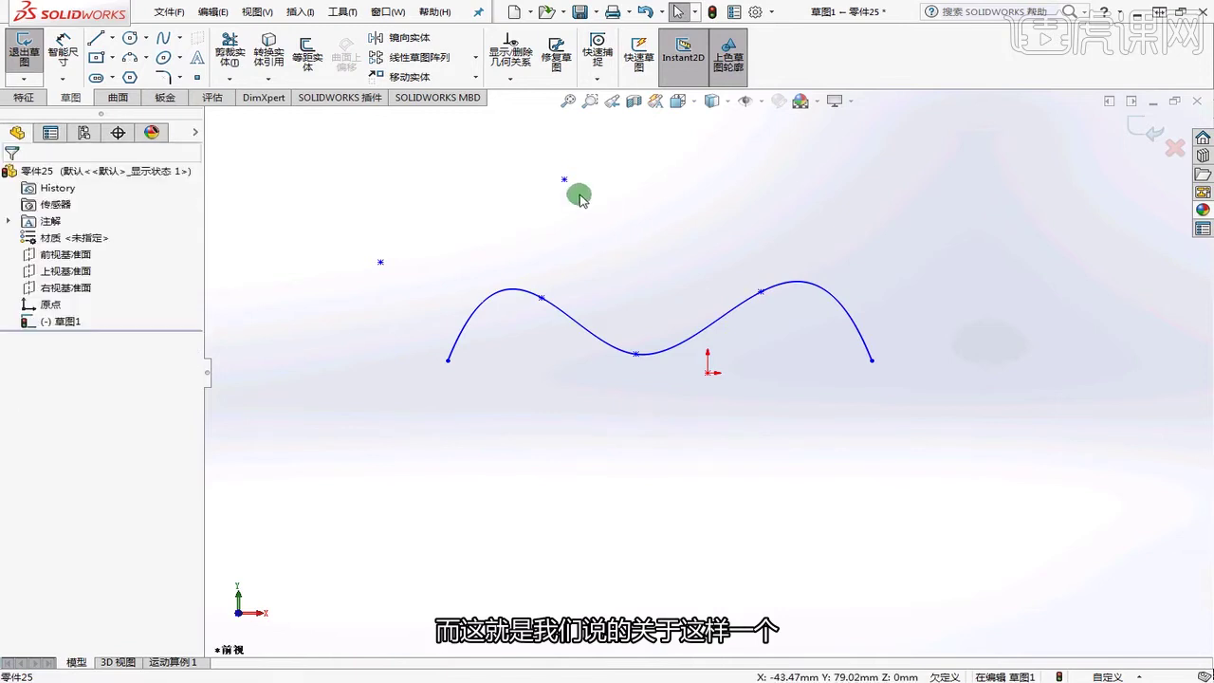
pyautogui.click(564, 179)
pyautogui.press('Delete')
pyautogui.click(380, 261)
pyautogui.press('Delete')
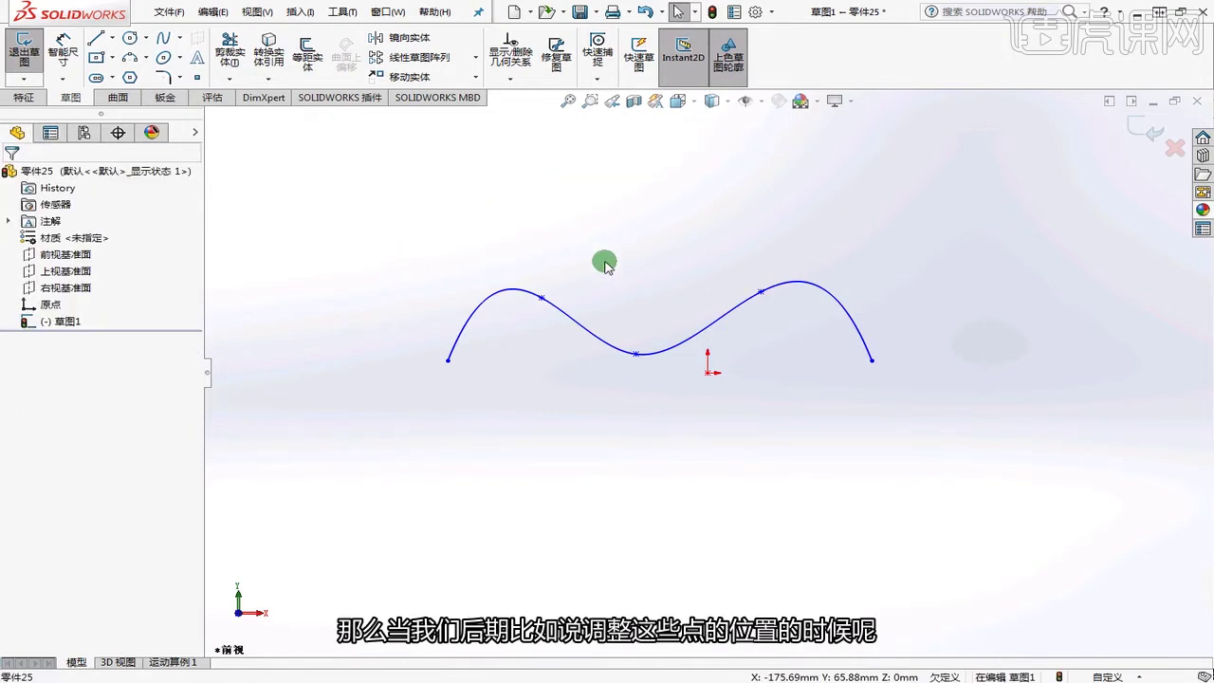
# - Raise the spline's middle point to about X -33 mm, Y 26 mm to flatten the valley
pyautogui.moveTo(635, 354); pyautogui.dragTo(644, 327)
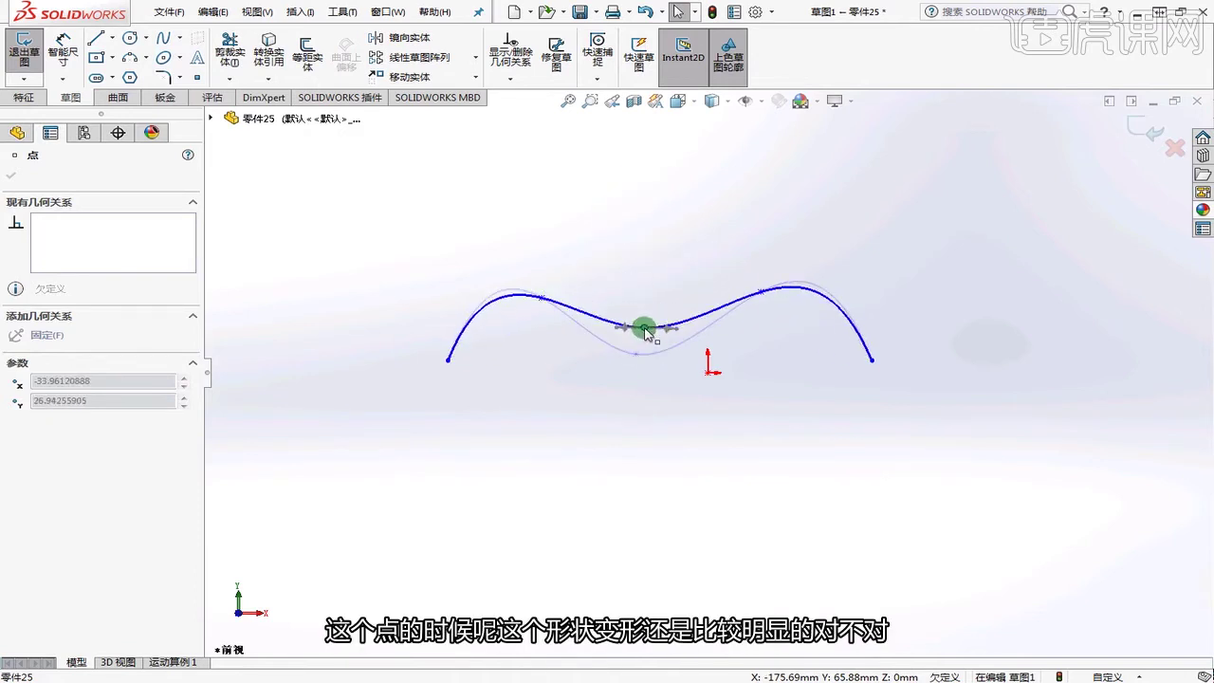
pyautogui.click(600, 238)
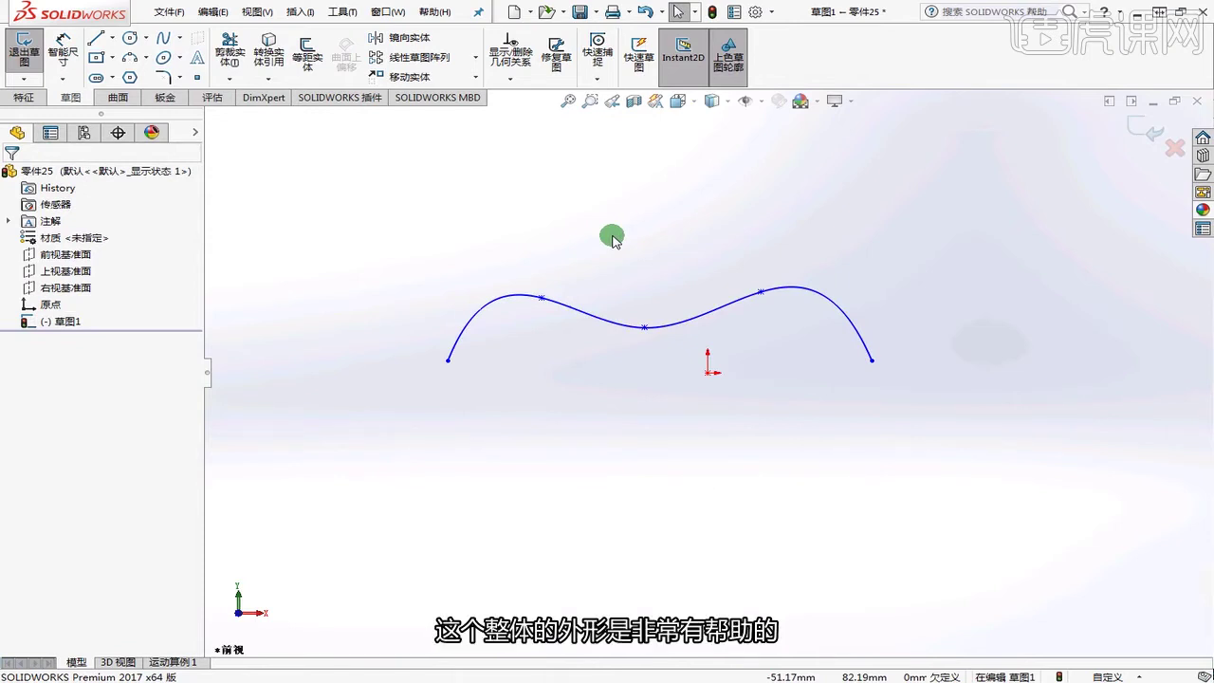
pyautogui.click(644, 327)
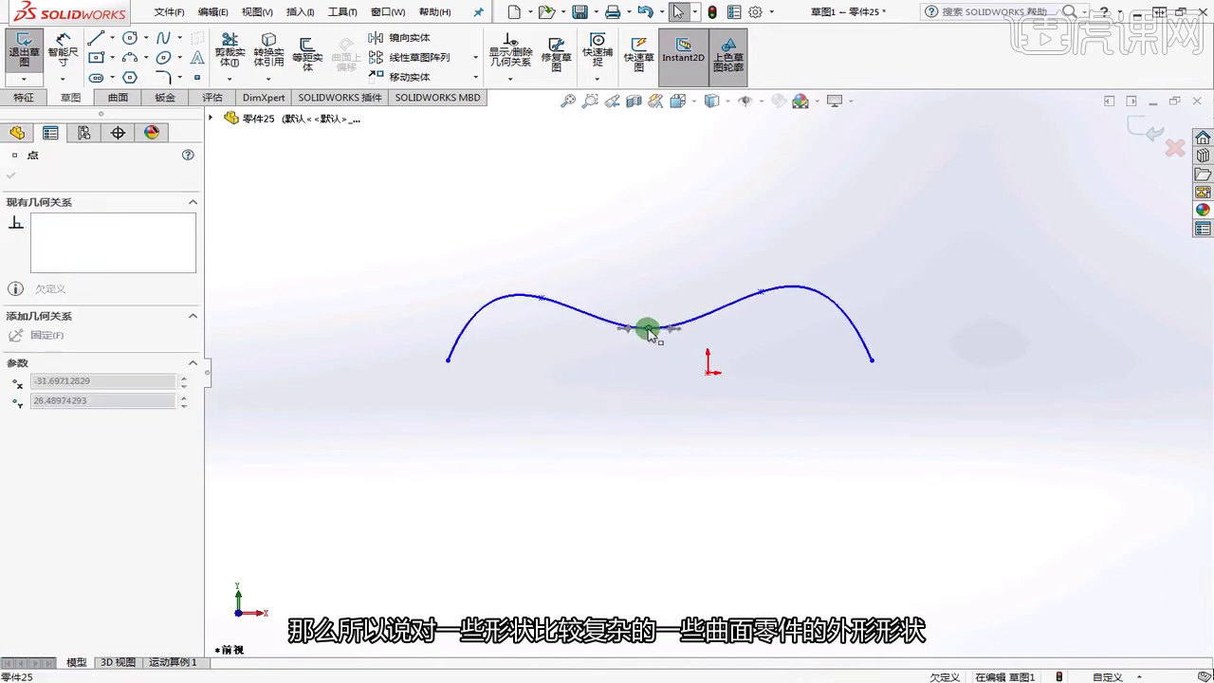
pyautogui.moveTo(649, 331); pyautogui.dragTo(644, 329)
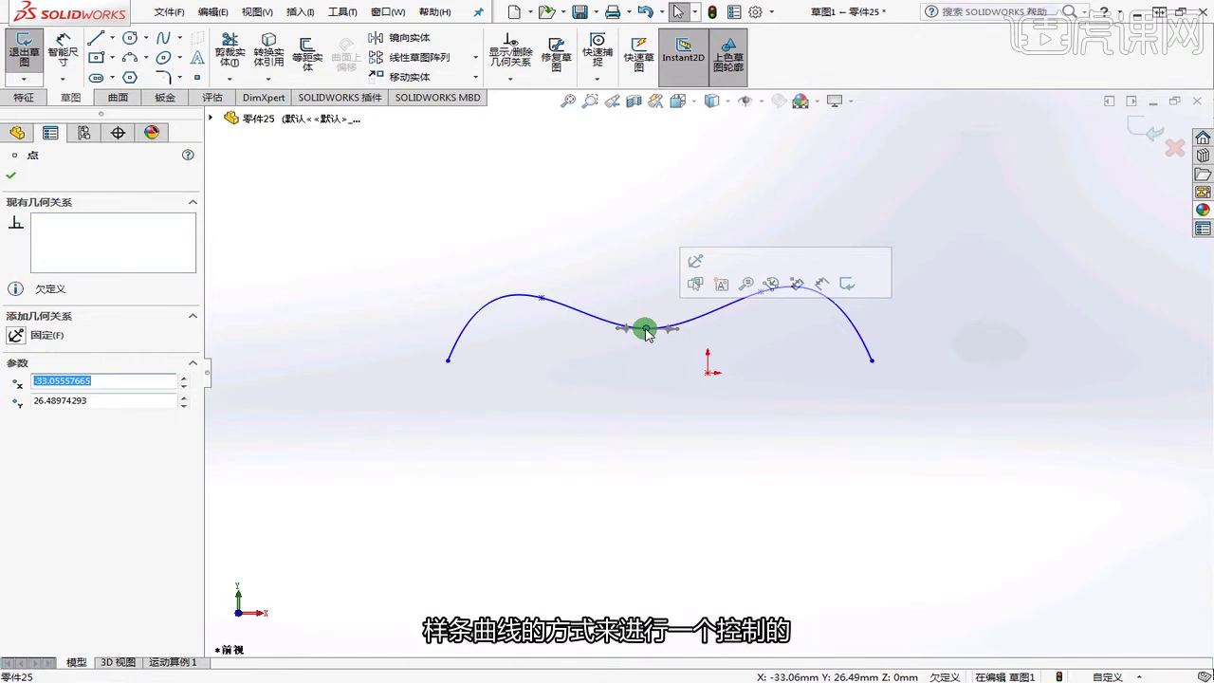
pyautogui.click(612, 254)
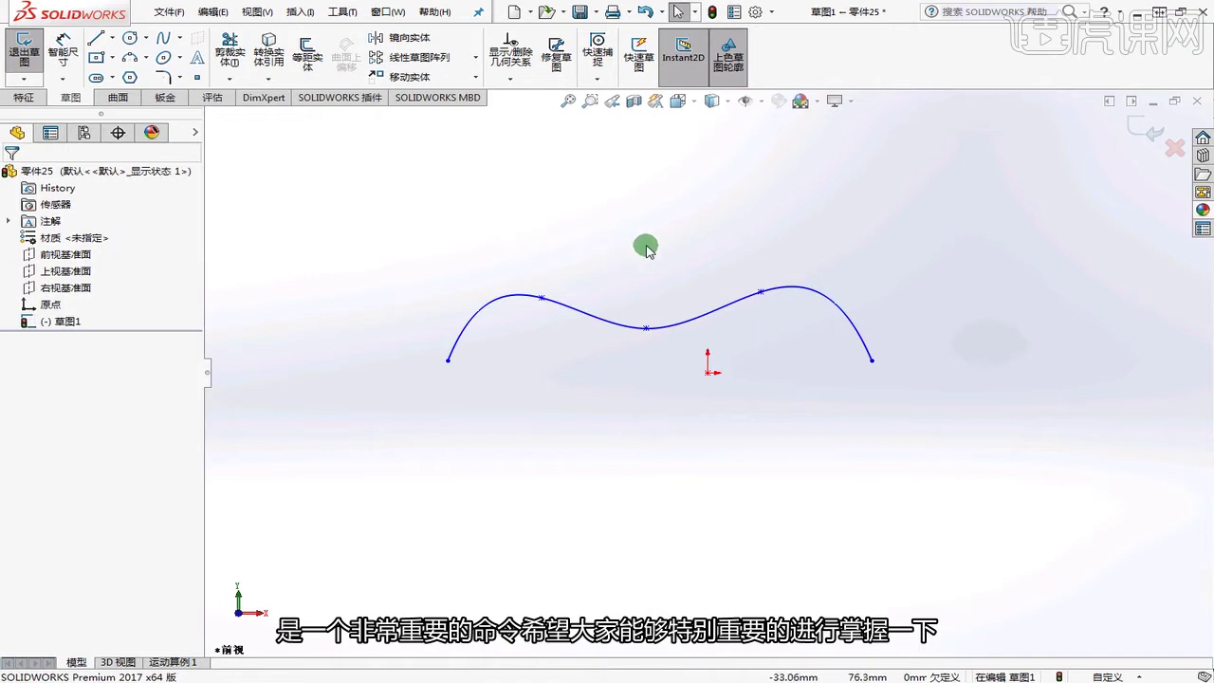
# - Nudge the spline's second and middle points slightly to fine-tune its shape
pyautogui.moveTo(540, 302)
pyautogui.mouseDown()
pyautogui.moveTo(509, 328)
pyautogui.moveTo(503, 276)
pyautogui.moveTo(534, 299)
pyautogui.mouseUp()
pyautogui.moveTo(642, 329)
pyautogui.mouseDown()
pyautogui.moveTo(658, 294)
pyautogui.moveTo(652, 328)
pyautogui.mouseUp()
pyautogui.click(792, 363)
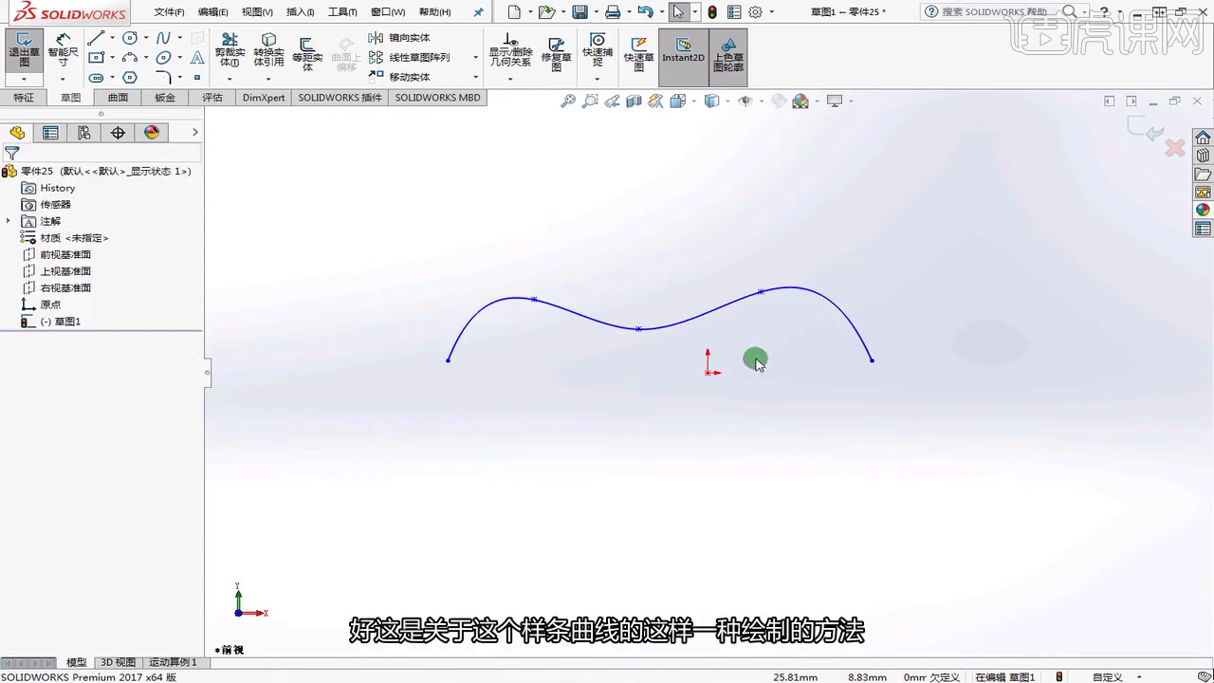
# - Replace the spline with two separate lines: a horizontal one about 99 mm long at upper left of the origin and a slightly inclined one at lower right
pyautogui.click(723, 313)
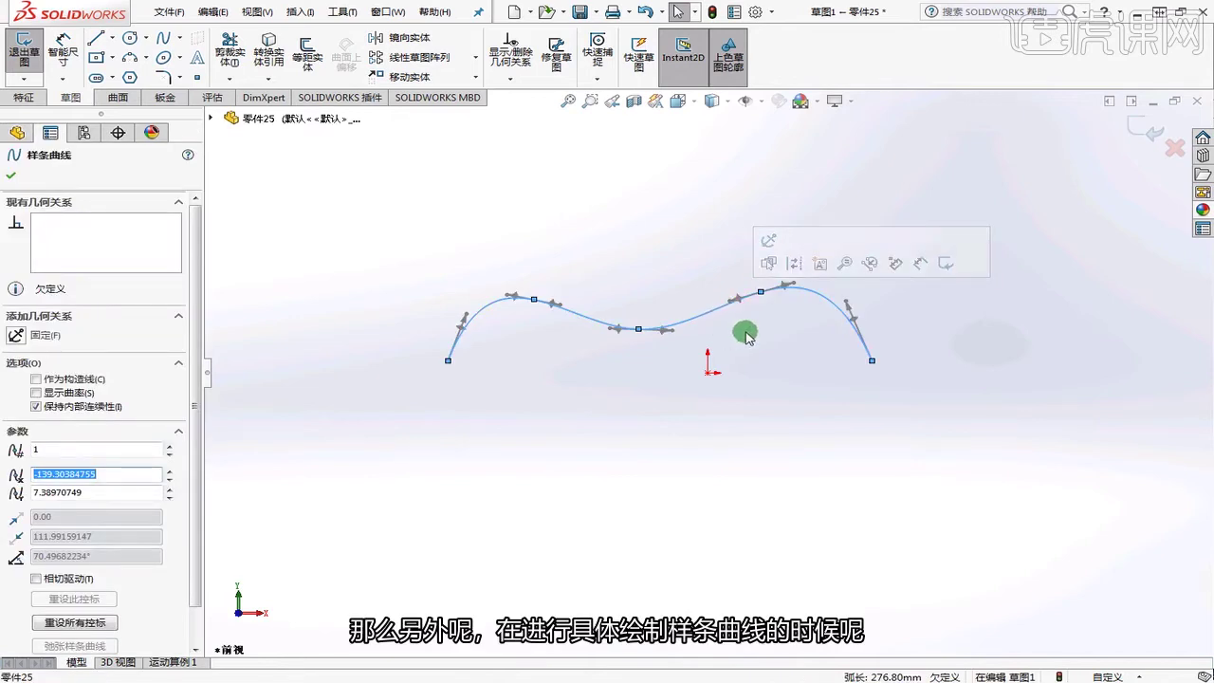
pyautogui.press('Delete')
pyautogui.press('l')
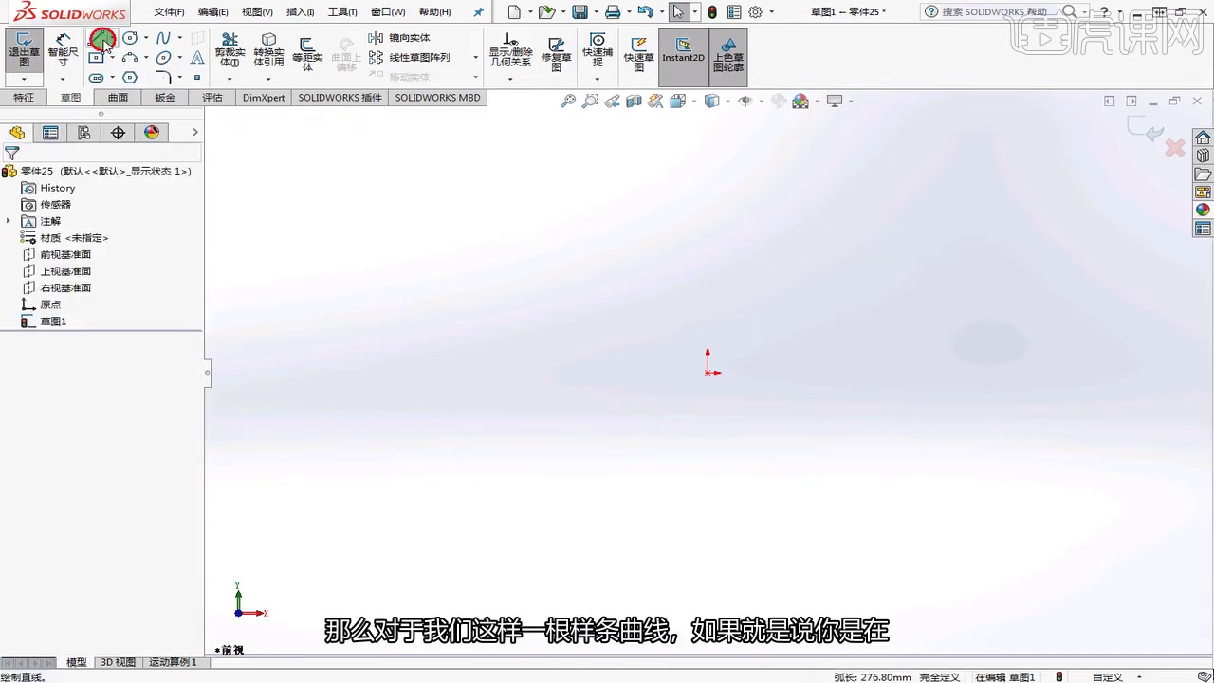
pyautogui.moveTo(378, 295); pyautogui.dragTo(493, 295)
pyautogui.press('Escape')
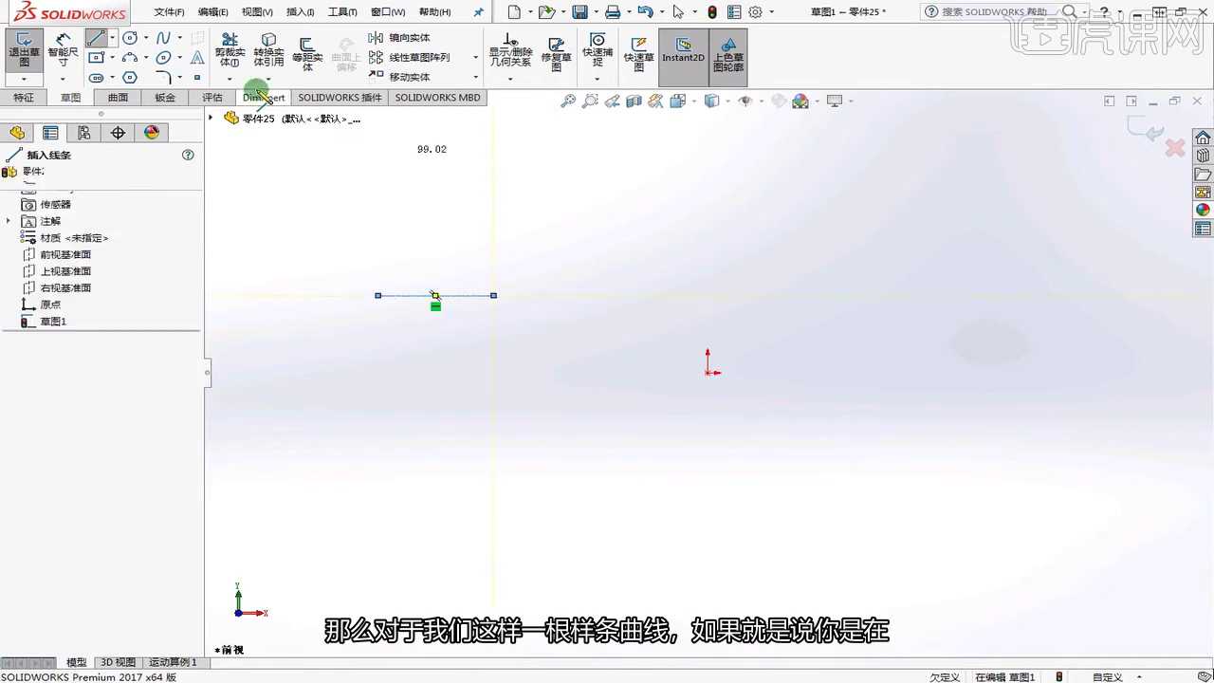
pyautogui.click(95, 37)
pyautogui.moveTo(802, 421); pyautogui.dragTo(988, 416)
pyautogui.press('Escape')
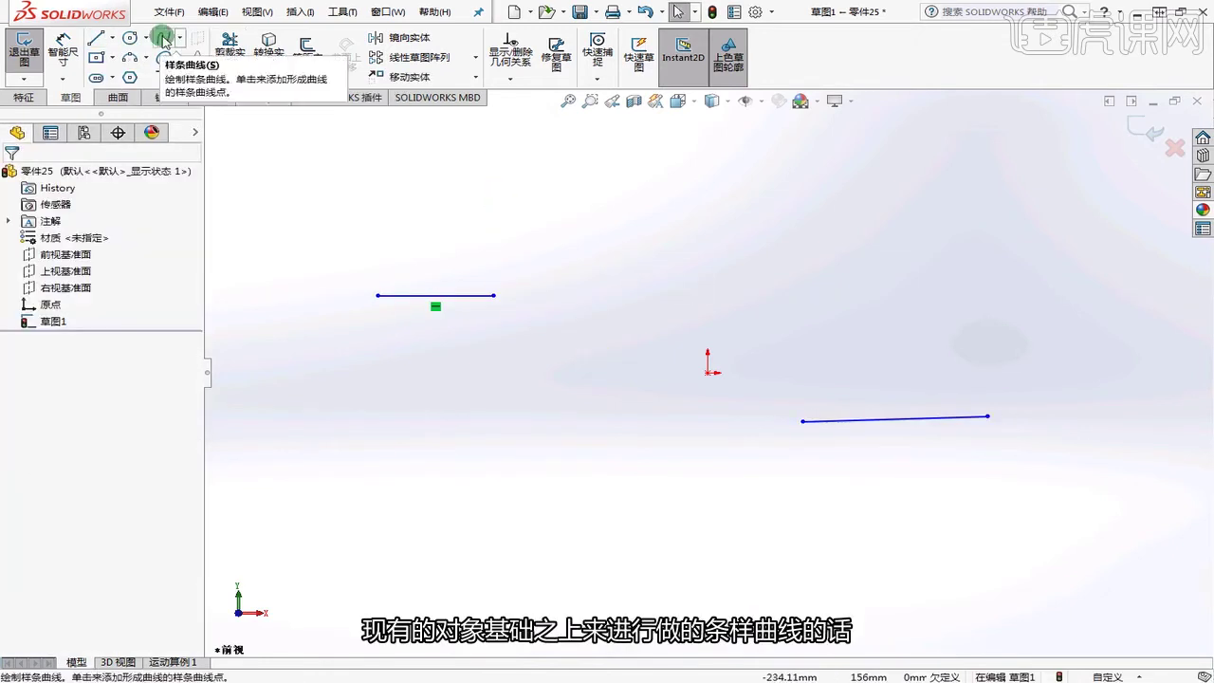
# - Connect the two lines' facing endpoints with a spline that passes through two intermediate points
pyautogui.click(163, 37)
pyautogui.click(493, 295)
pyautogui.click(612, 314)
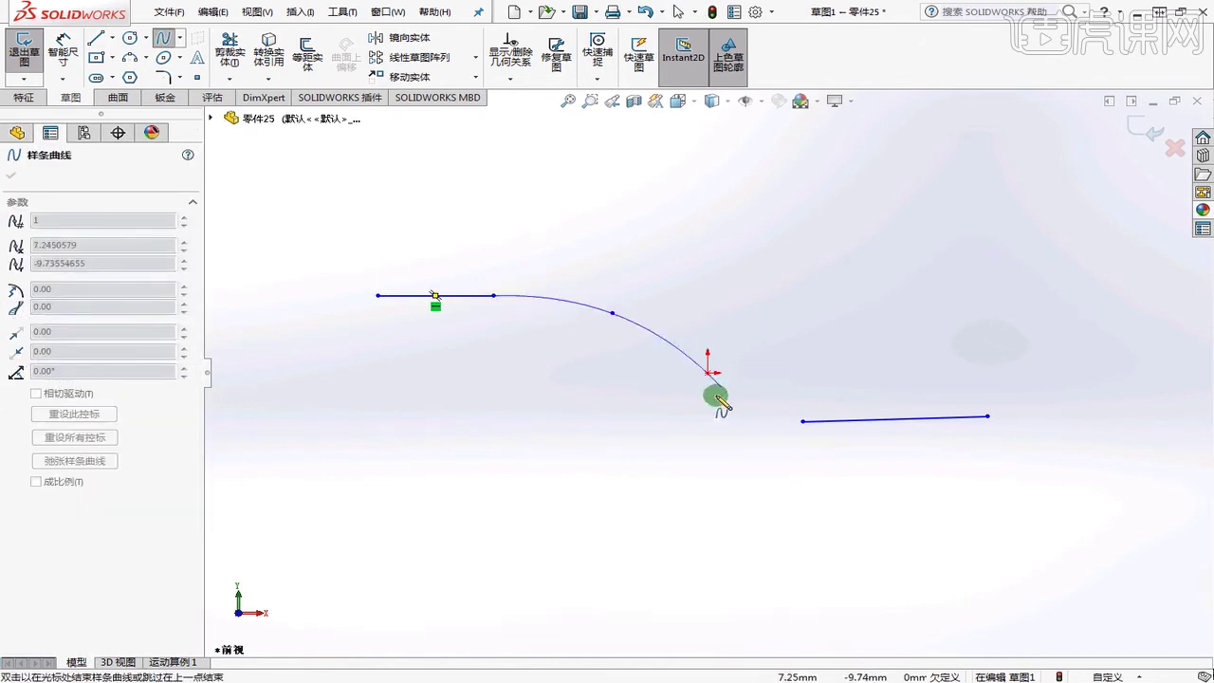
pyautogui.click(709, 402)
pyautogui.doubleClick(801, 421)
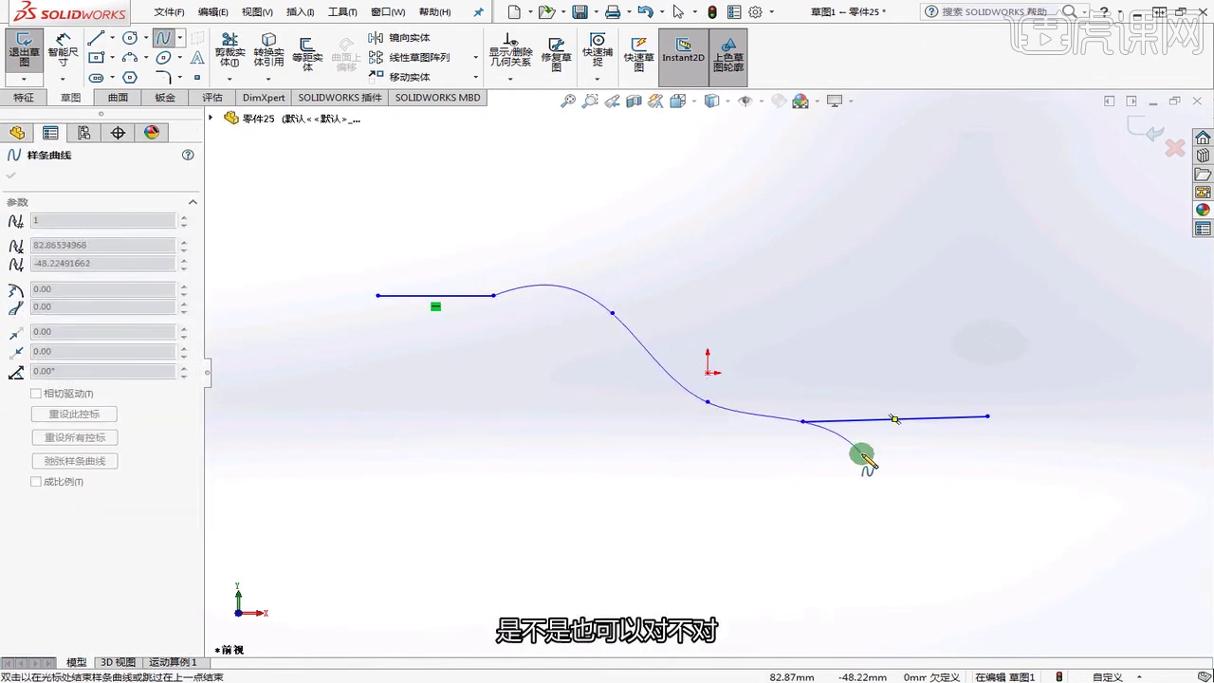
pyautogui.press('Escape')
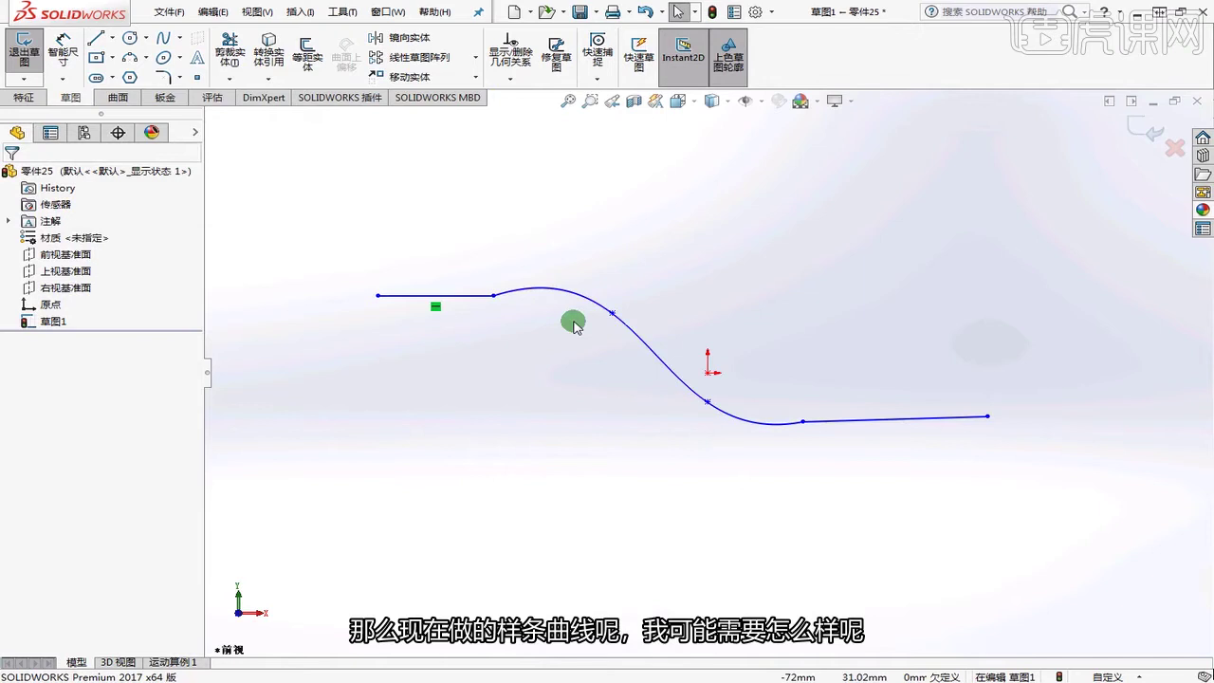
# - Add a tangent relation between the spline and the horizontal line
pyautogui.scroll(-2, 509, 370)
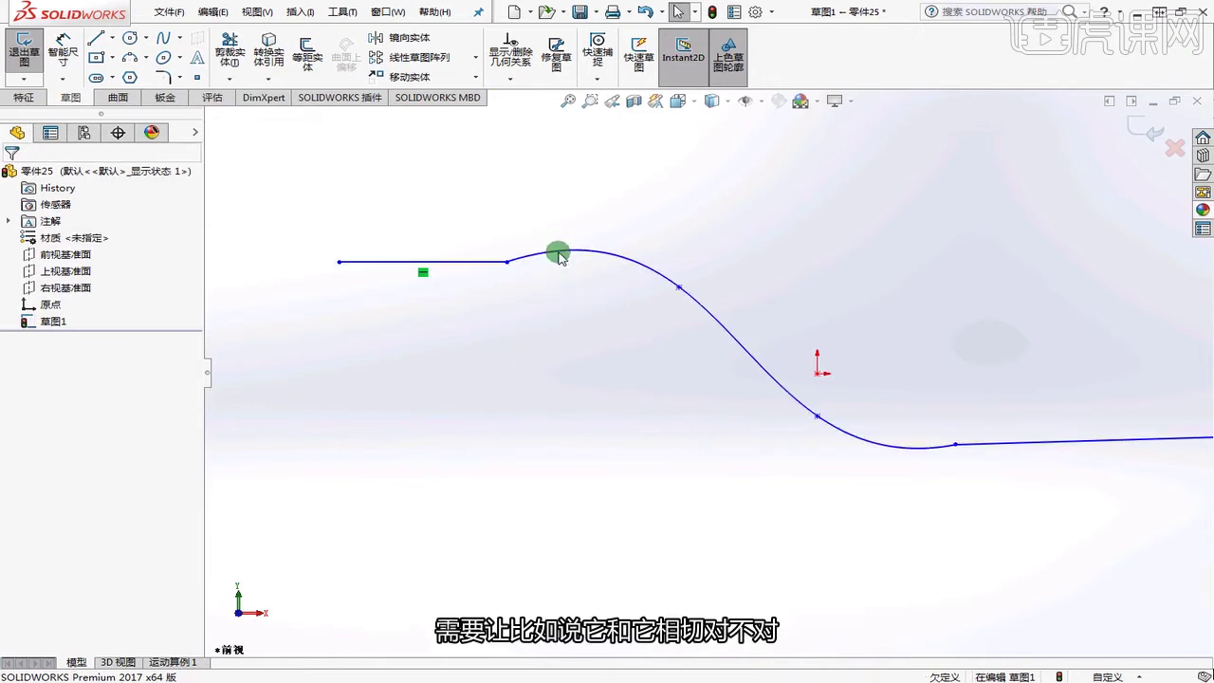
pyautogui.click(560, 255)
pyautogui.click(488, 264)
pyautogui.click(537, 368)
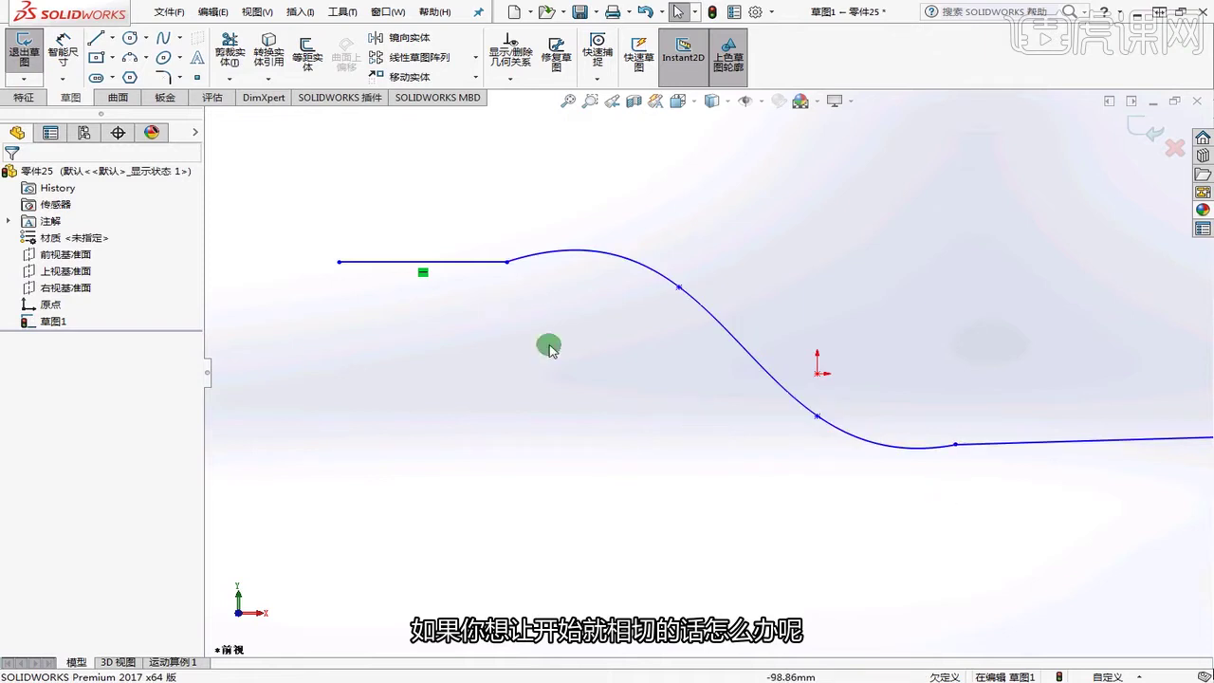
pyautogui.click(542, 254)
pyautogui.keyDown('ctrl'); pyautogui.click(477, 262); pyautogui.keyUp('ctrl')
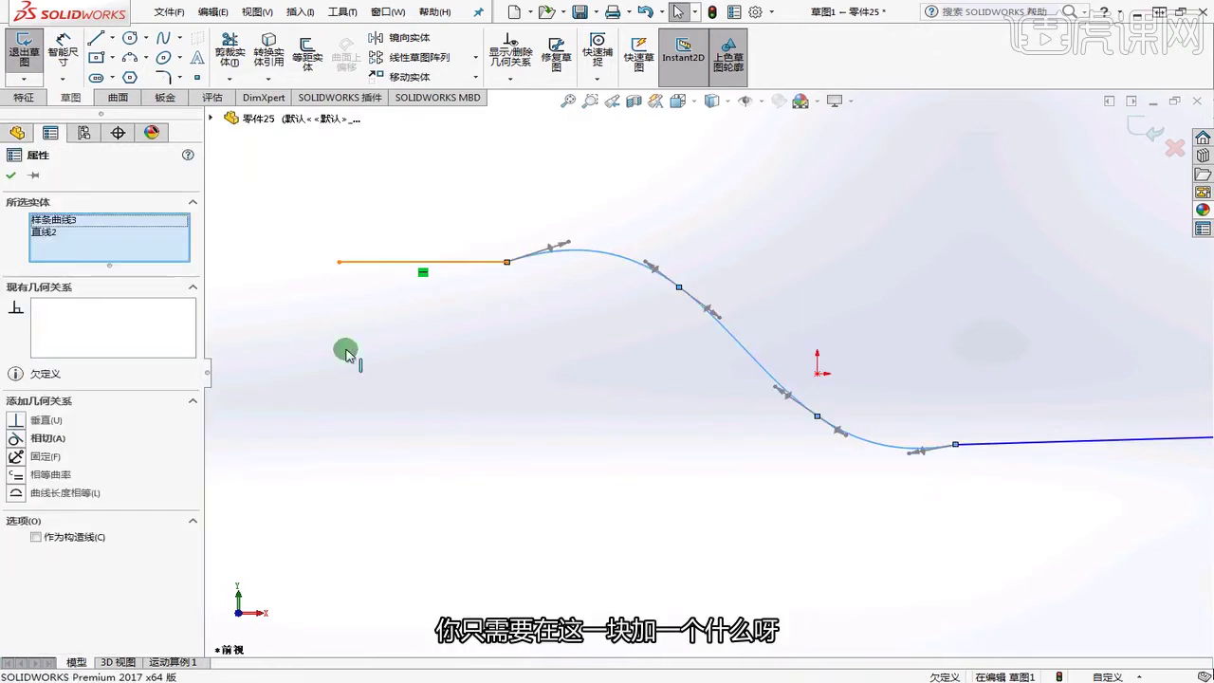
pyautogui.click(15, 438)
pyautogui.click(891, 431)
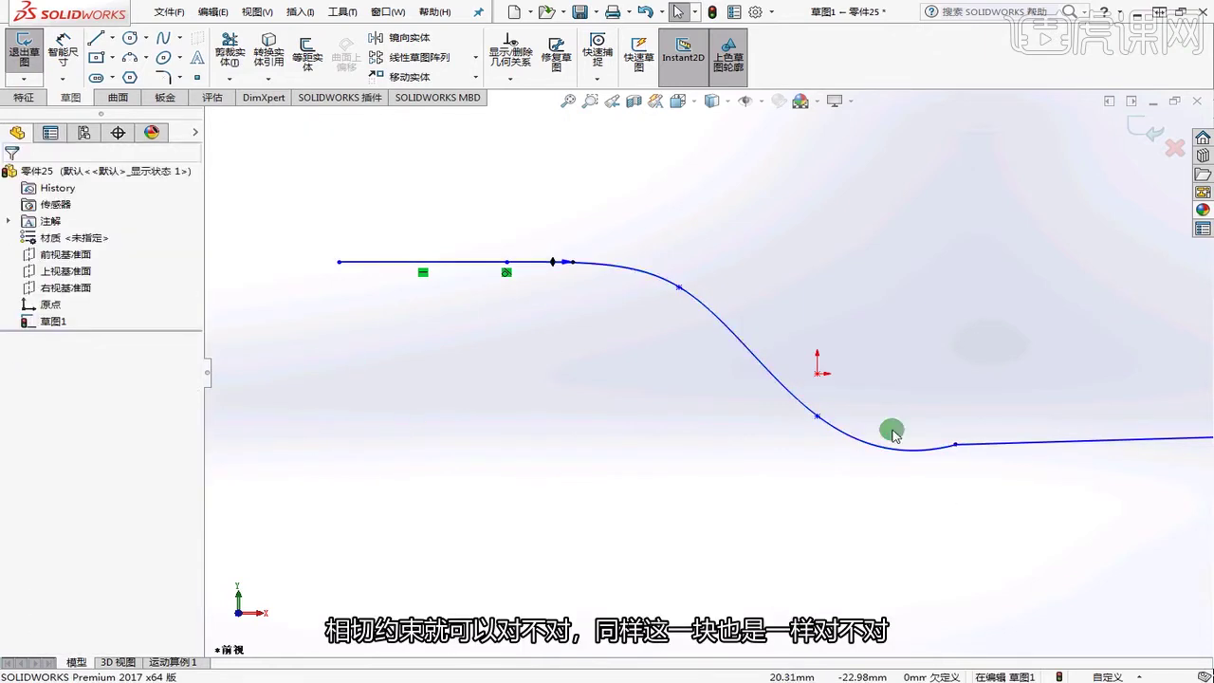
# - Add a tangent relation between the spline's lower end and the slightly inclined line
pyautogui.click(966, 451)
pyautogui.keyDown('ctrl'); pyautogui.click(976, 446); pyautogui.keyUp('ctrl')
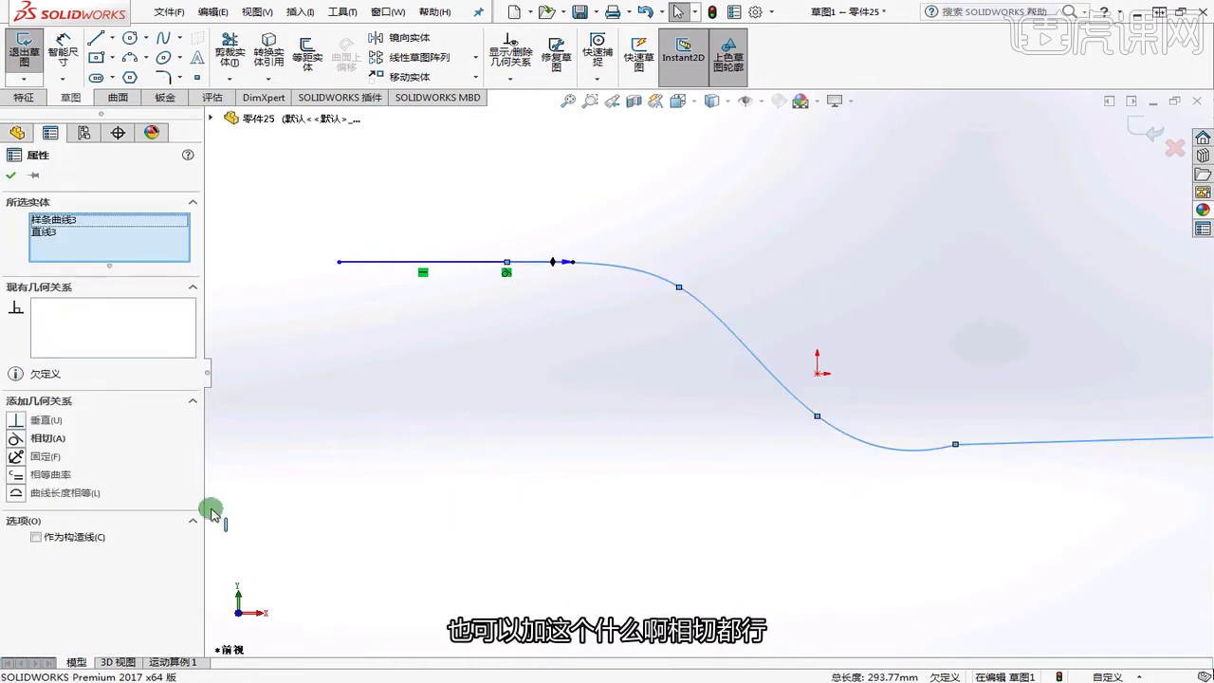
pyautogui.click(15, 438)
pyautogui.click(699, 541)
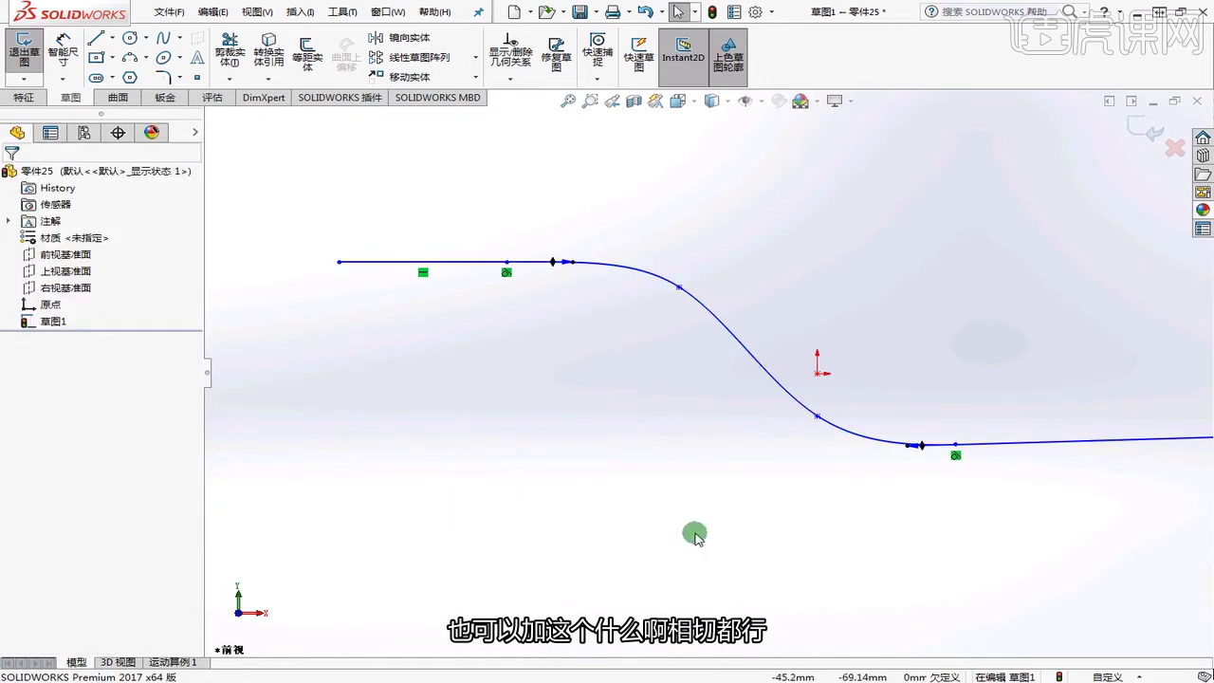
# - Undo both tangent relations between the spline and the two lines, and clear the selection
pyautogui.click(644, 432)
pyautogui.press('Delete')
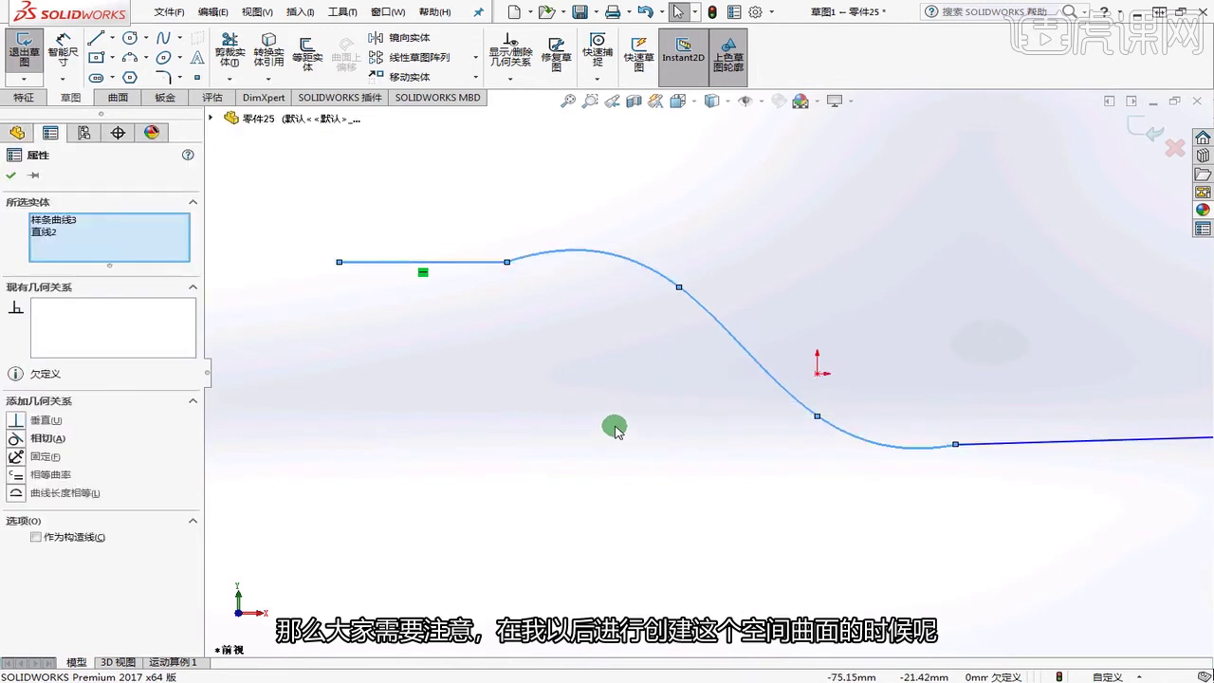
pyautogui.click(594, 432)
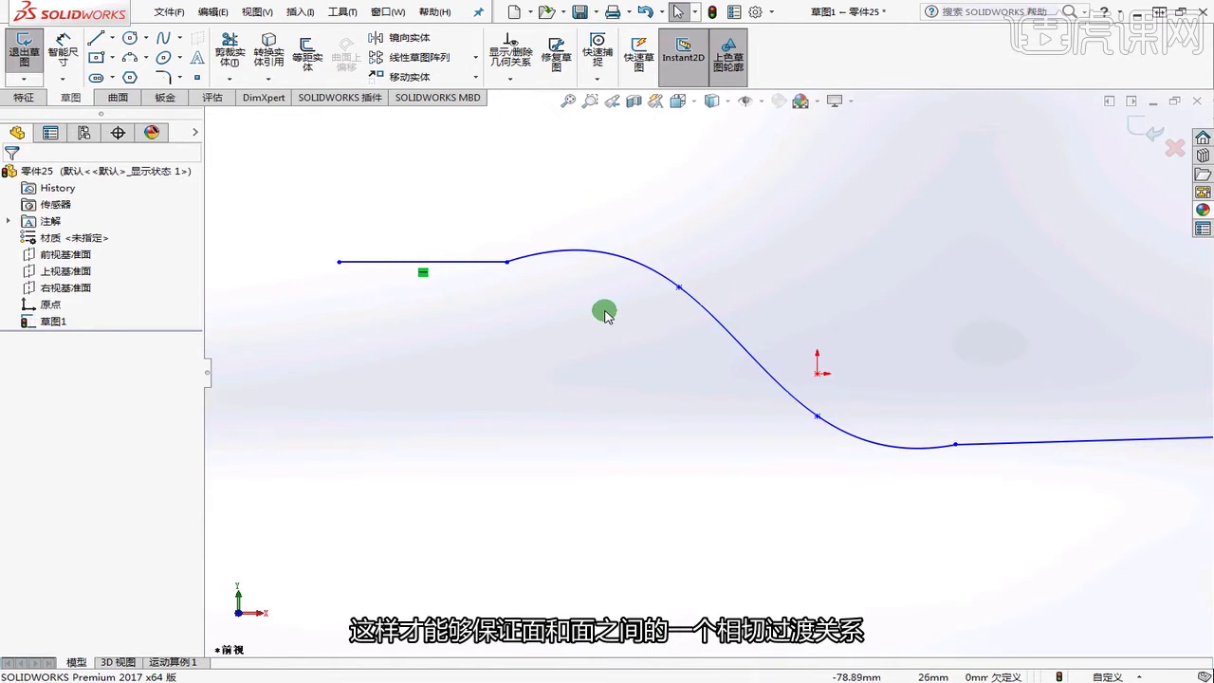
# - Delete both straight lines and the connecting spline from the sketch
pyautogui.click(455, 261)
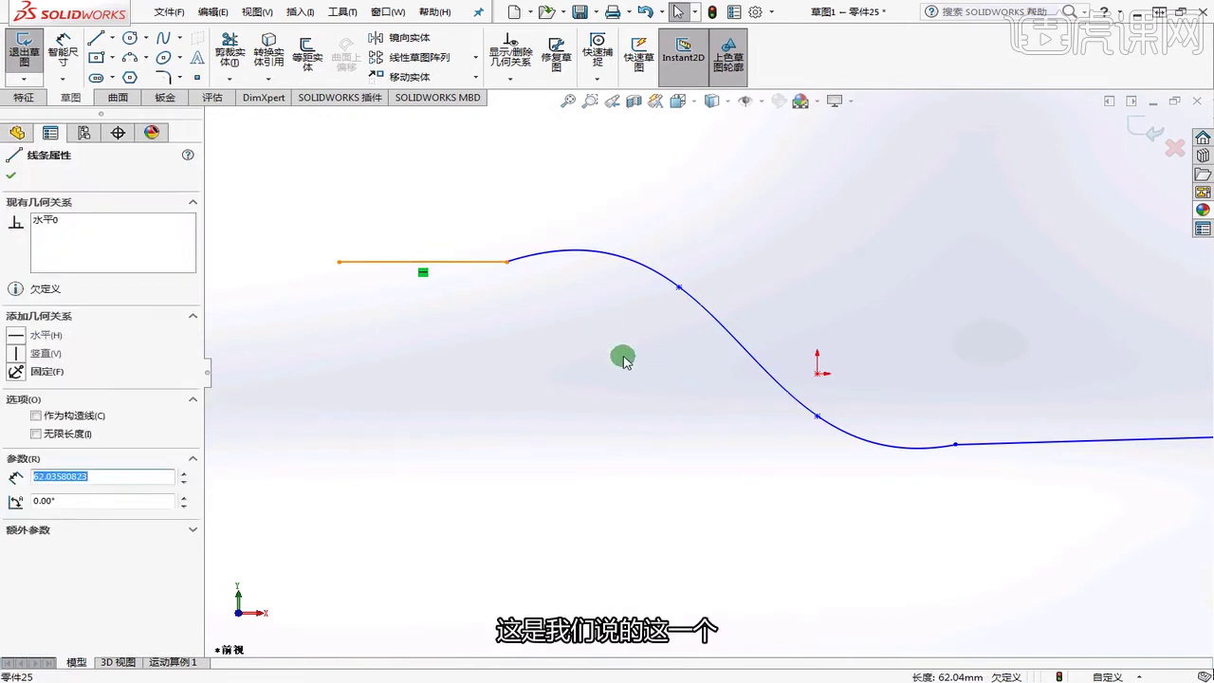
pyautogui.press('Delete')
pyautogui.click(1016, 442)
pyautogui.press('Delete')
pyautogui.scroll(2, 689, 358)
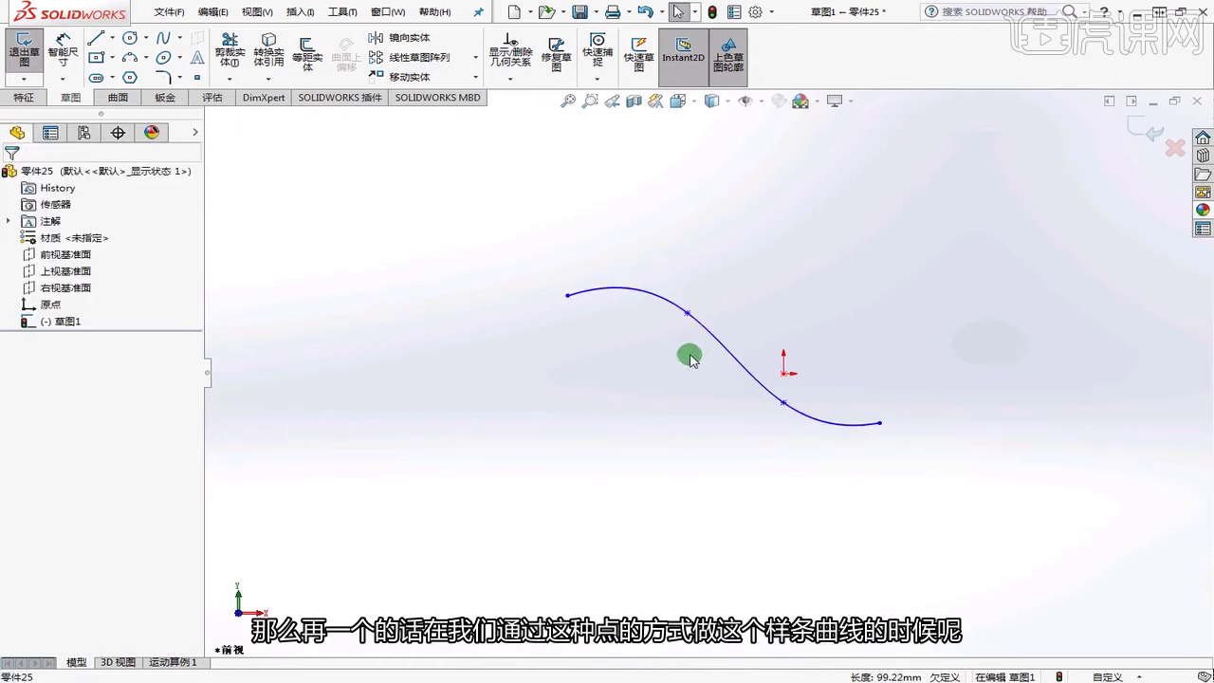
pyautogui.click(689, 318)
pyautogui.click(718, 349)
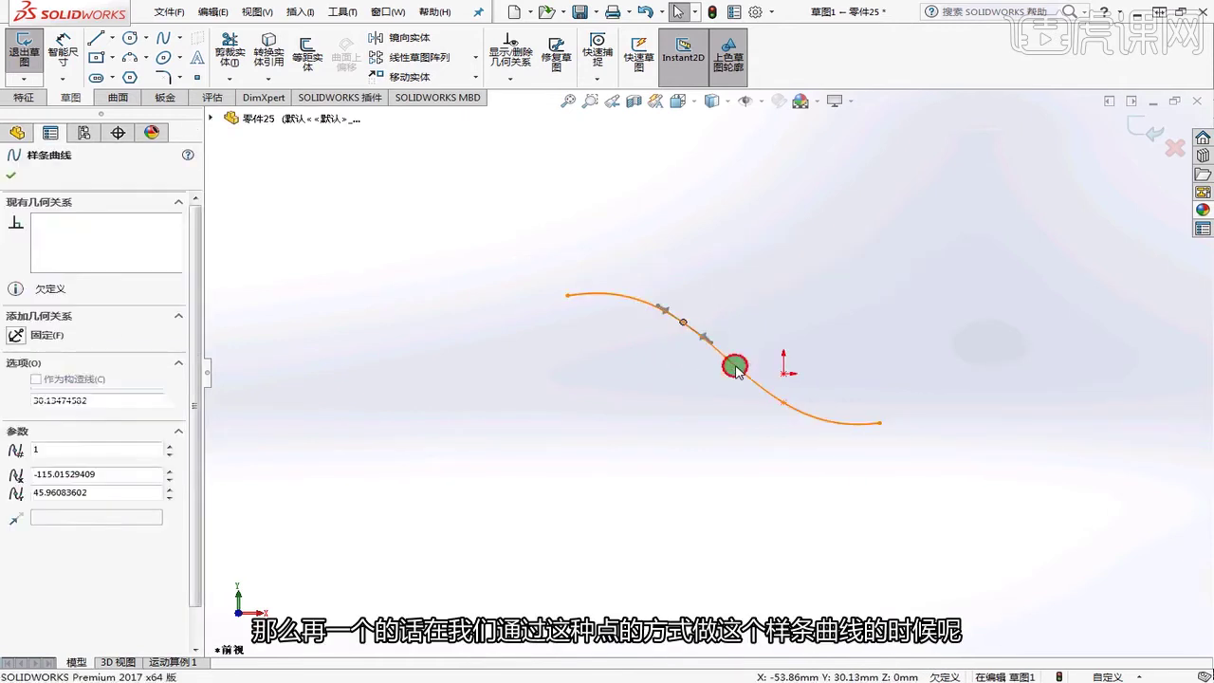
pyautogui.press('Delete')
# - Draw a wave-shaped spline through four points above the origin, starting at about X -185 mm, Y 70 mm
pyautogui.click(163, 38)
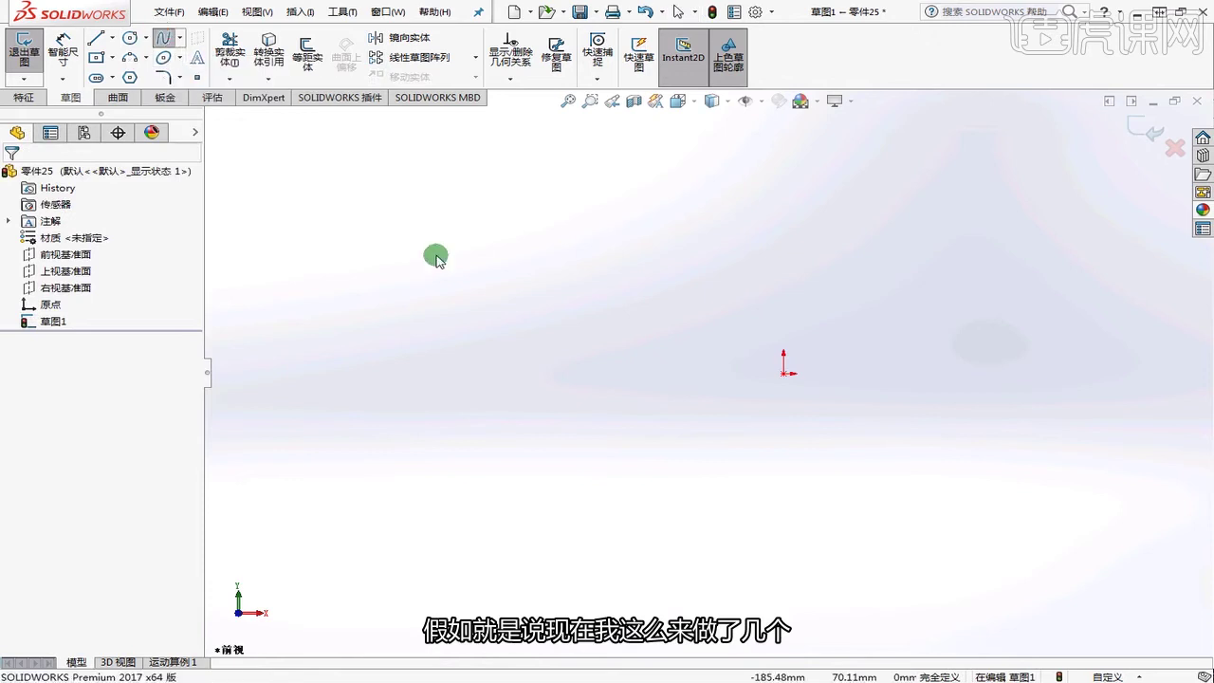
pyautogui.click(435, 254)
pyautogui.click(579, 211)
pyautogui.click(686, 299)
pyautogui.click(906, 214)
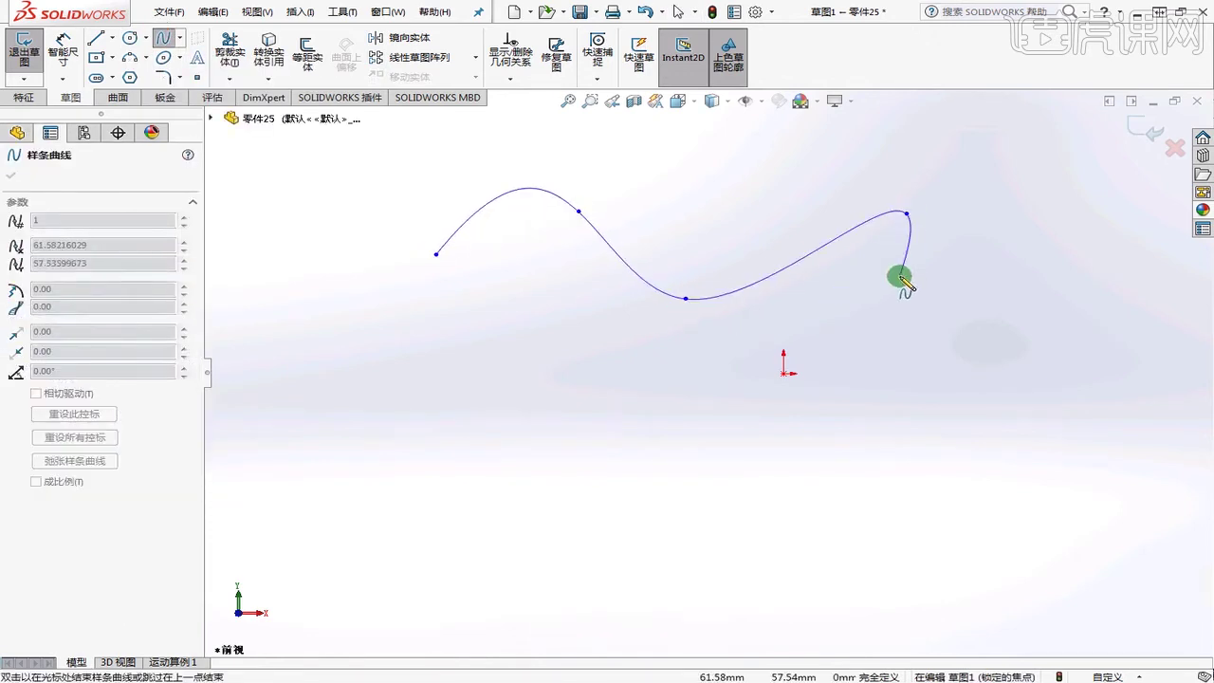
pyautogui.press('Escape')
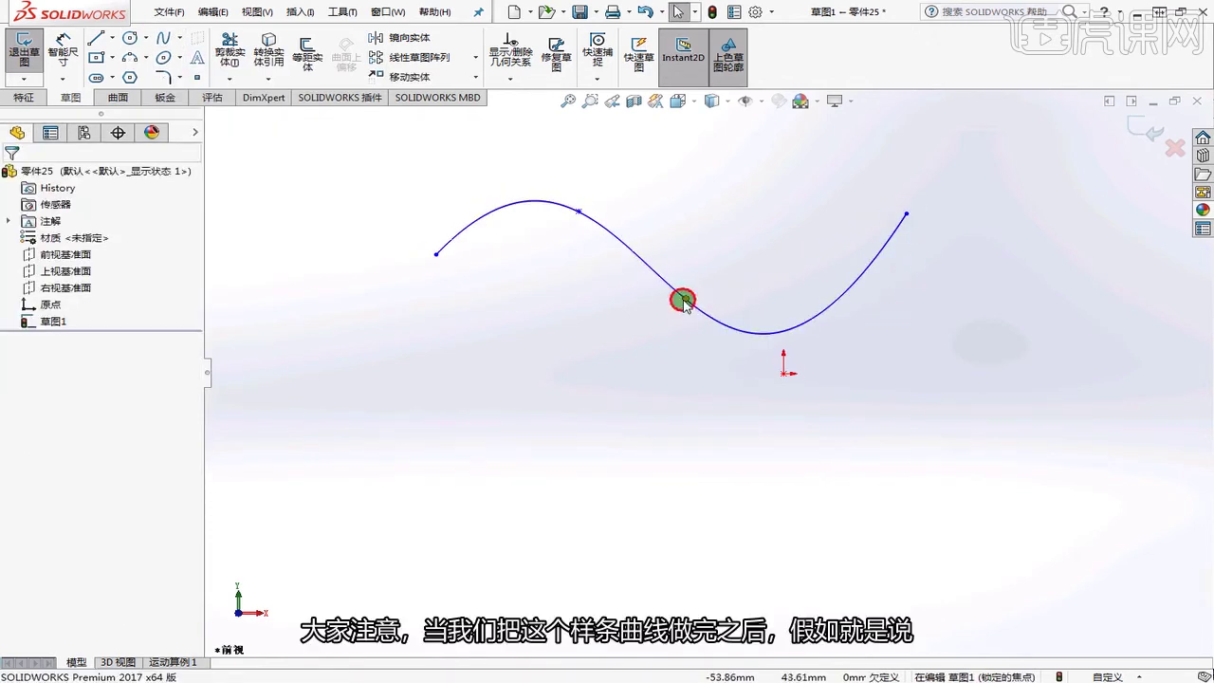
# - Move the spline's third point to about X -27 mm, Y 51 mm
pyautogui.moveTo(683, 301); pyautogui.dragTo(733, 287)
pyautogui.click(989, 338)
pyautogui.click(935, 357)
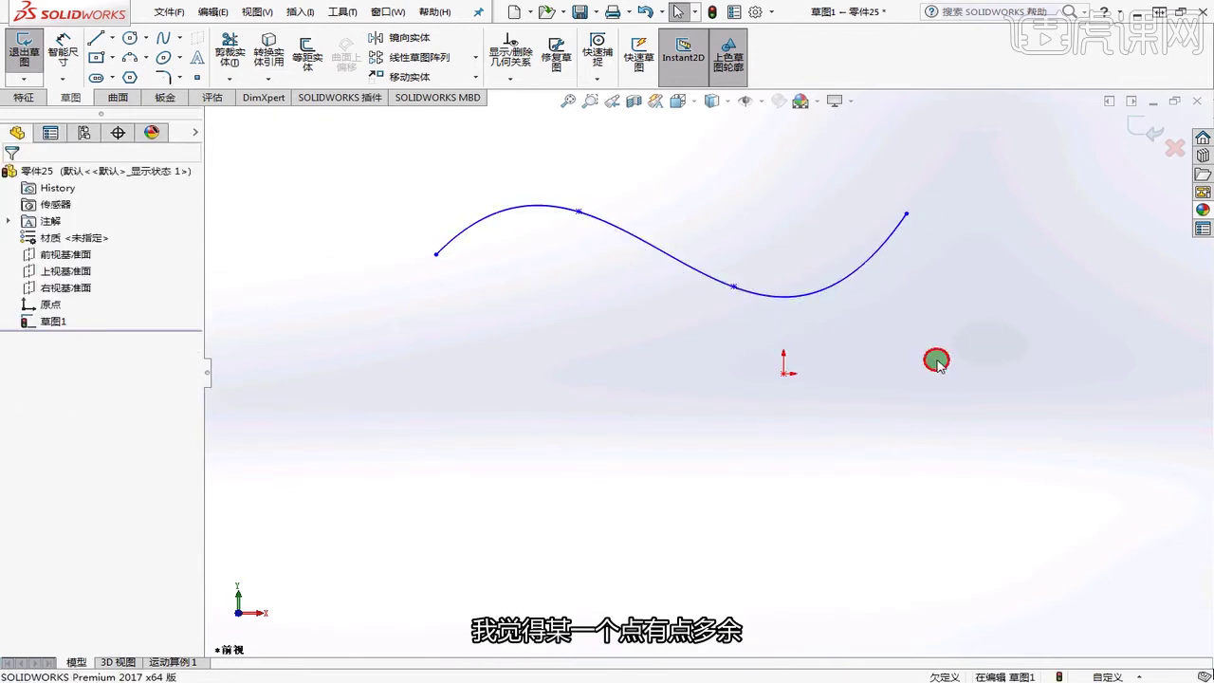
# - Delete the spline's two interior points one after the other, starting with the third point
pyautogui.click(734, 288)
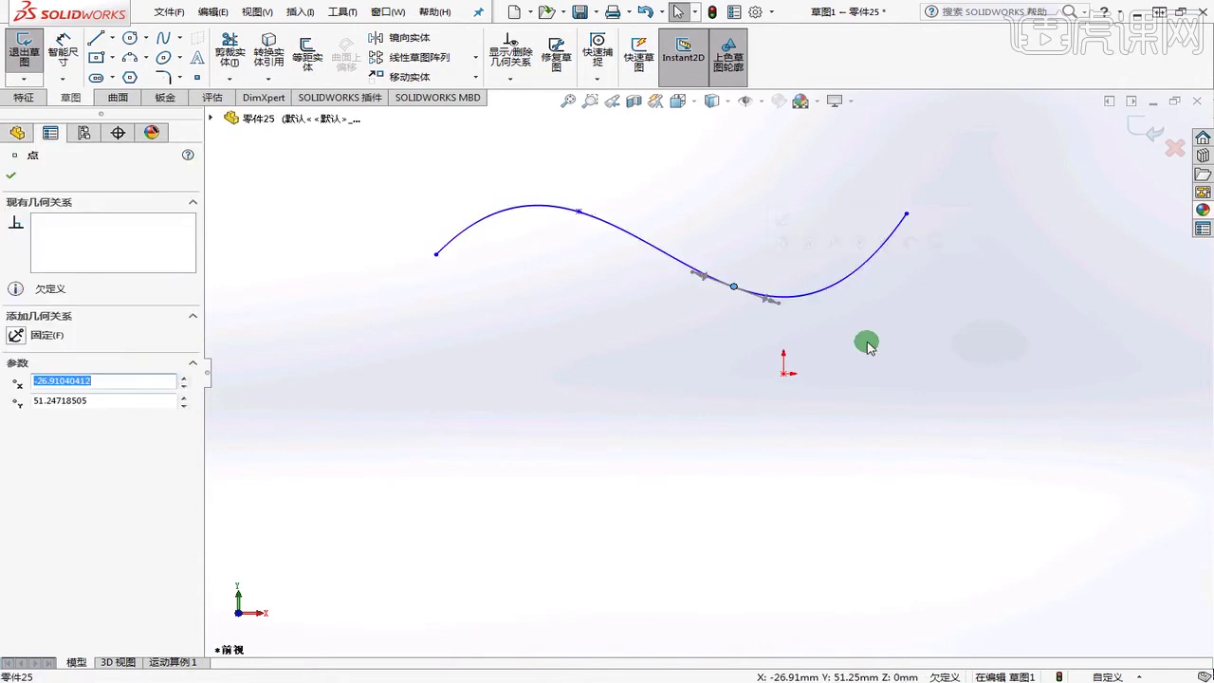
pyautogui.press('Delete')
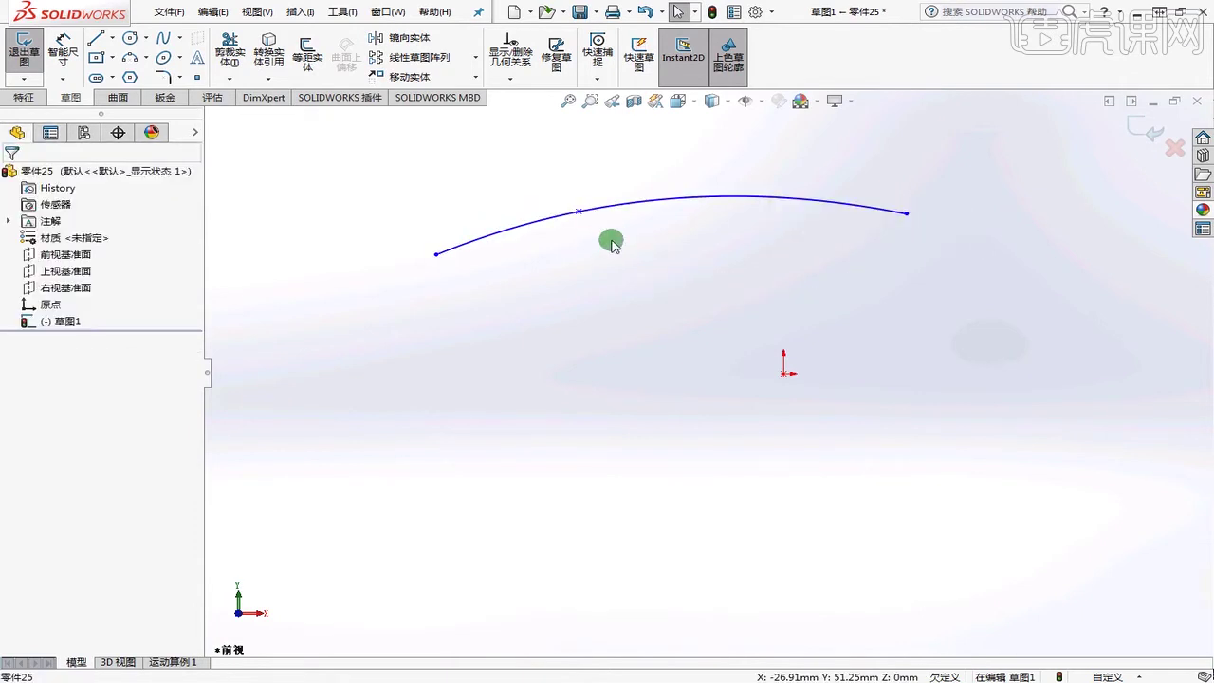
pyautogui.click(577, 217)
pyautogui.press('Delete')
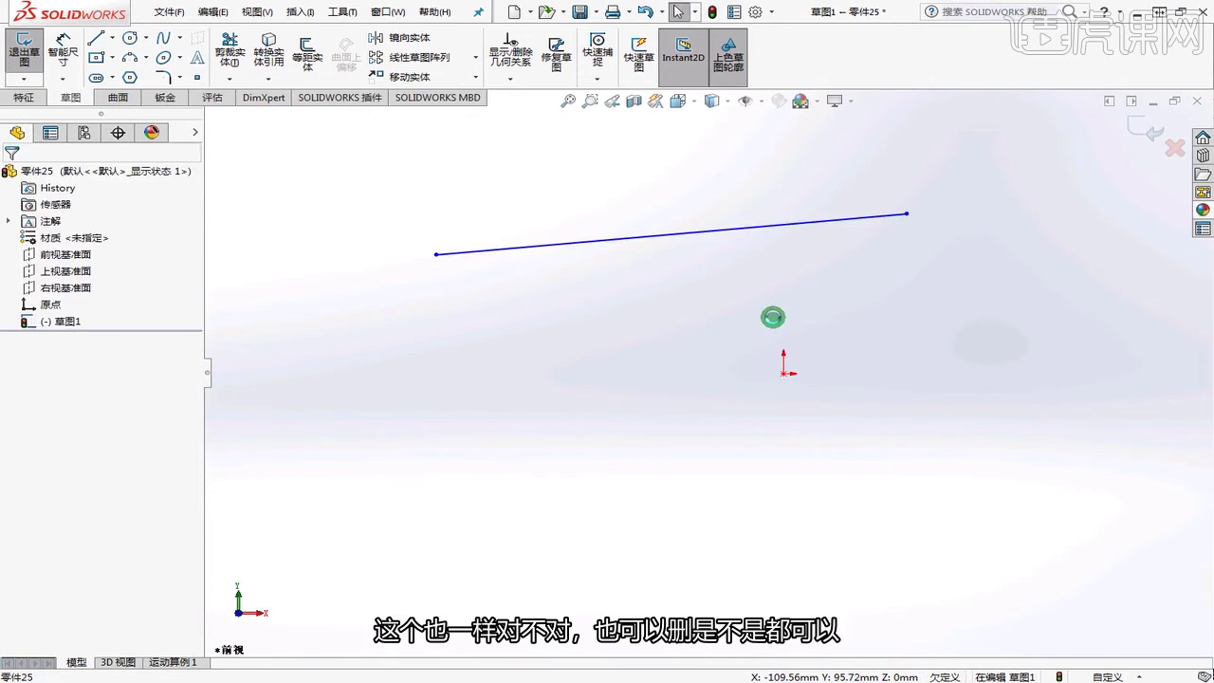
# - Undo the last point deletion to restore the spline's second point
pyautogui.click(726, 237)
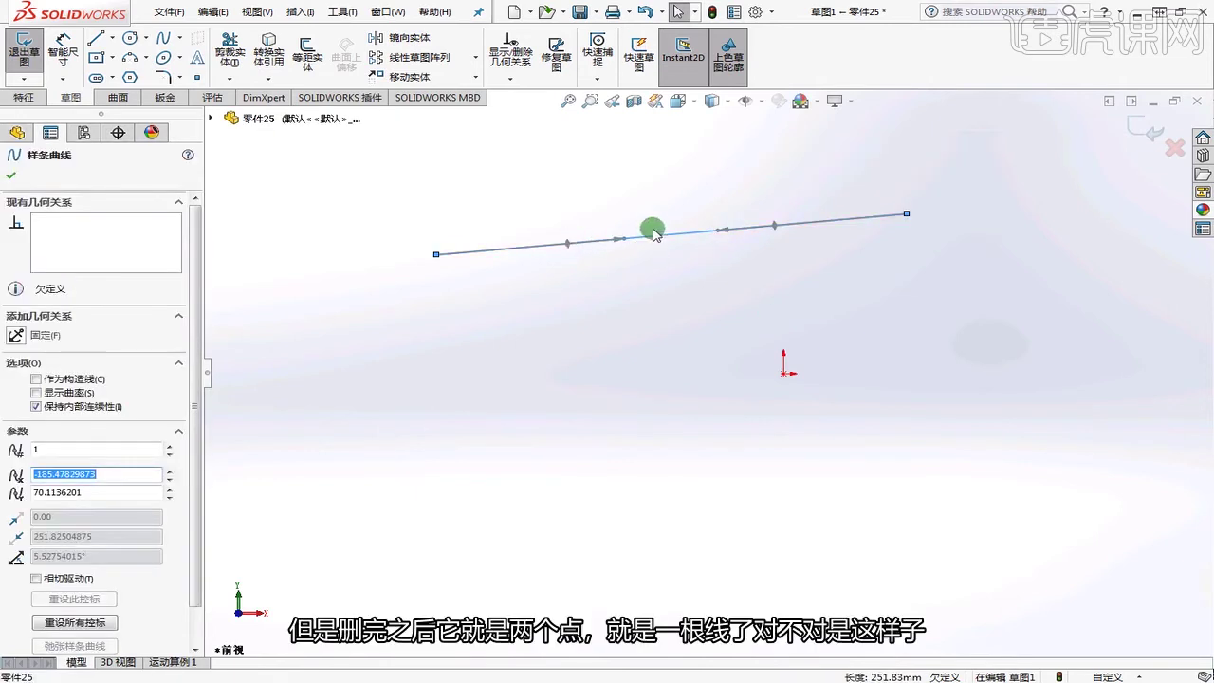
pyautogui.hotkey('ctrl', 'z')
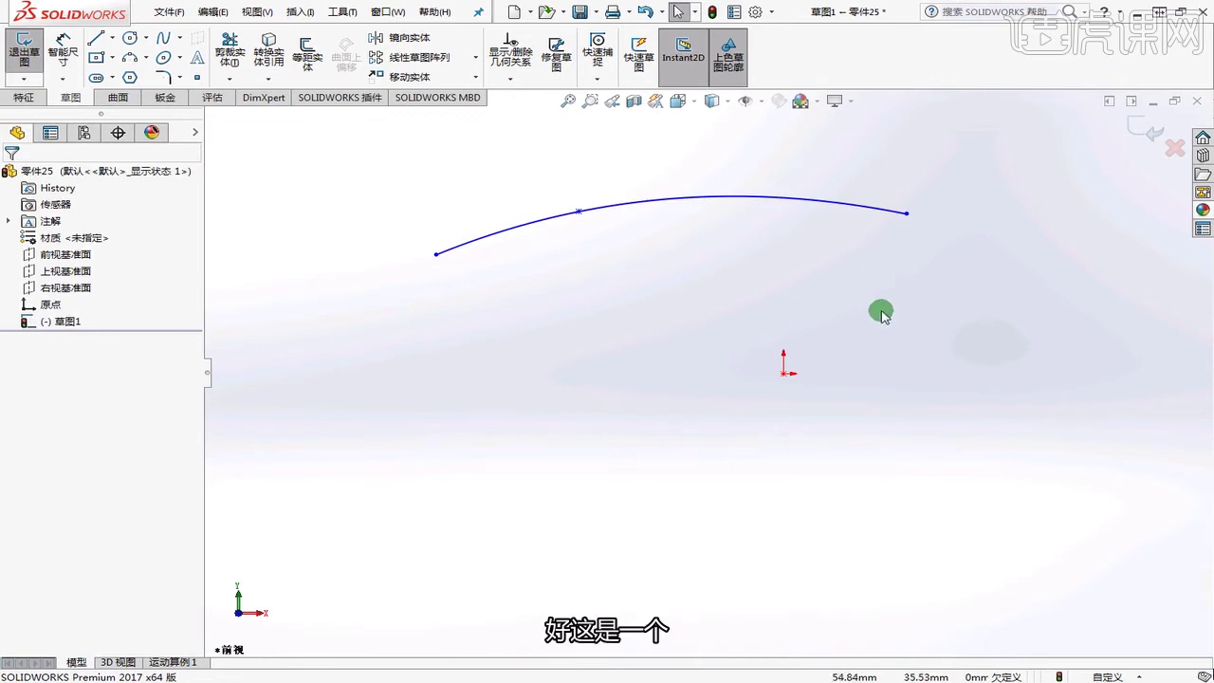
pyautogui.scroll(3, 742, 247)
pyautogui.scroll(-3, 616, 271)
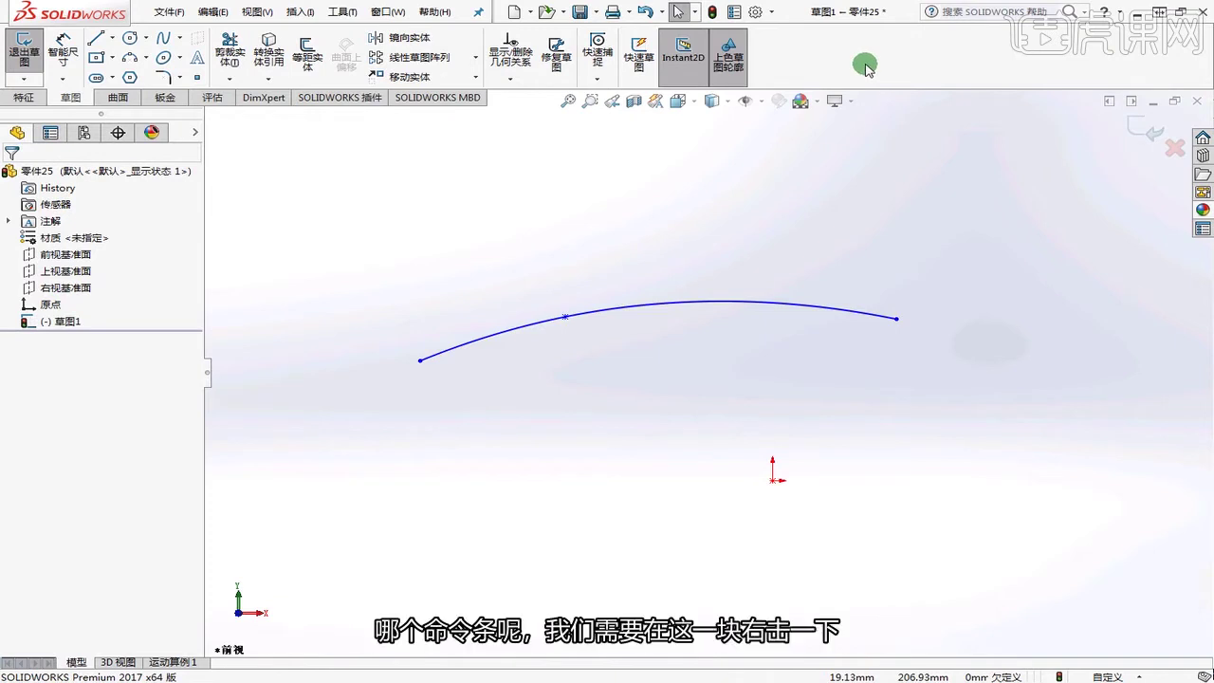
# - Show the Spline Tools toolbar and insert a spline point near the crest of the arched curve
pyautogui.rightClick(838, 44)
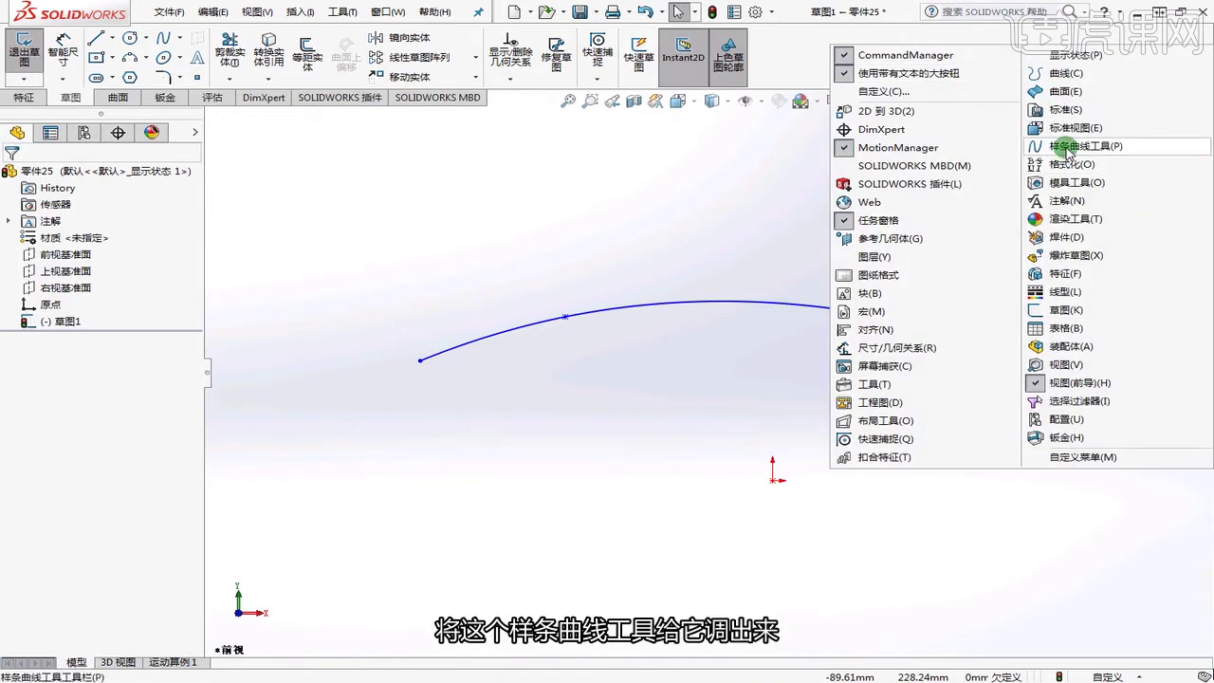
pyautogui.click(1068, 147)
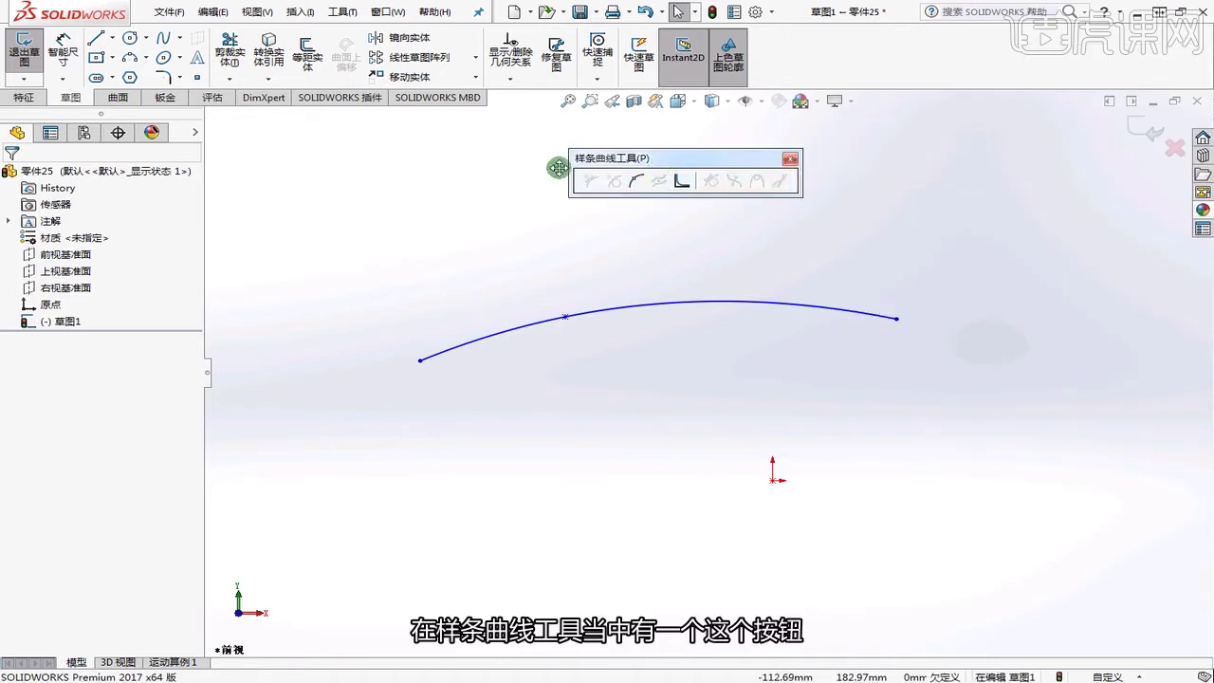
pyautogui.click(635, 182)
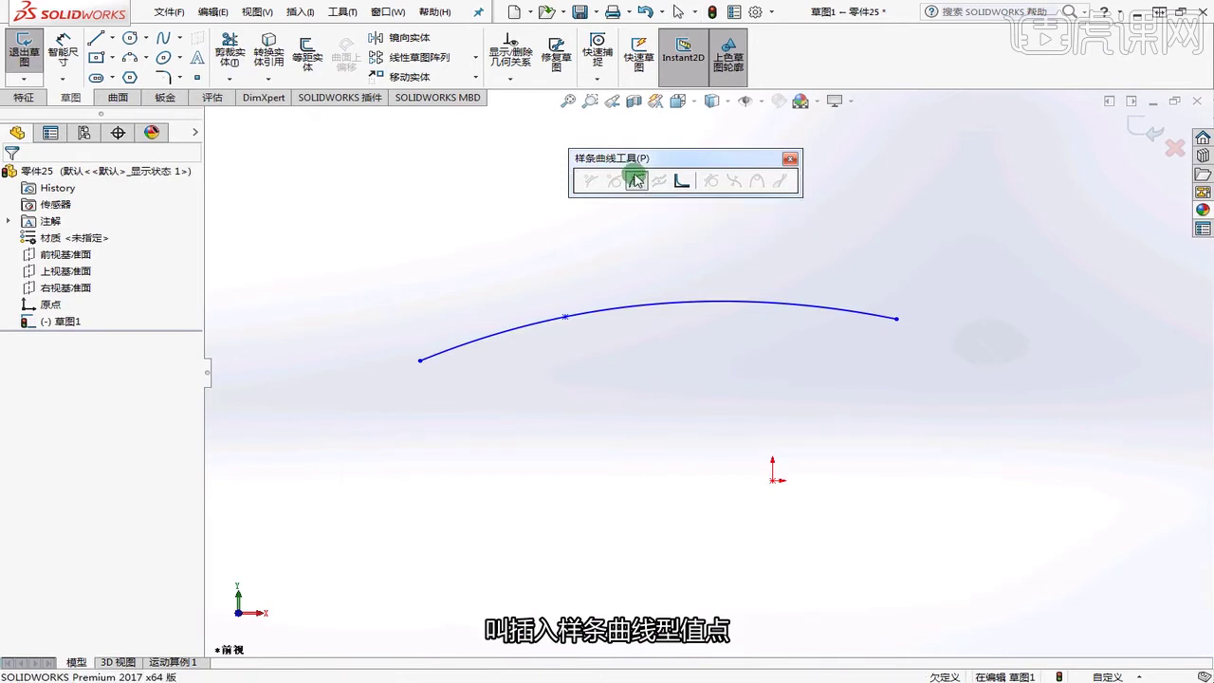
pyautogui.click(722, 302)
pyautogui.press('Escape')
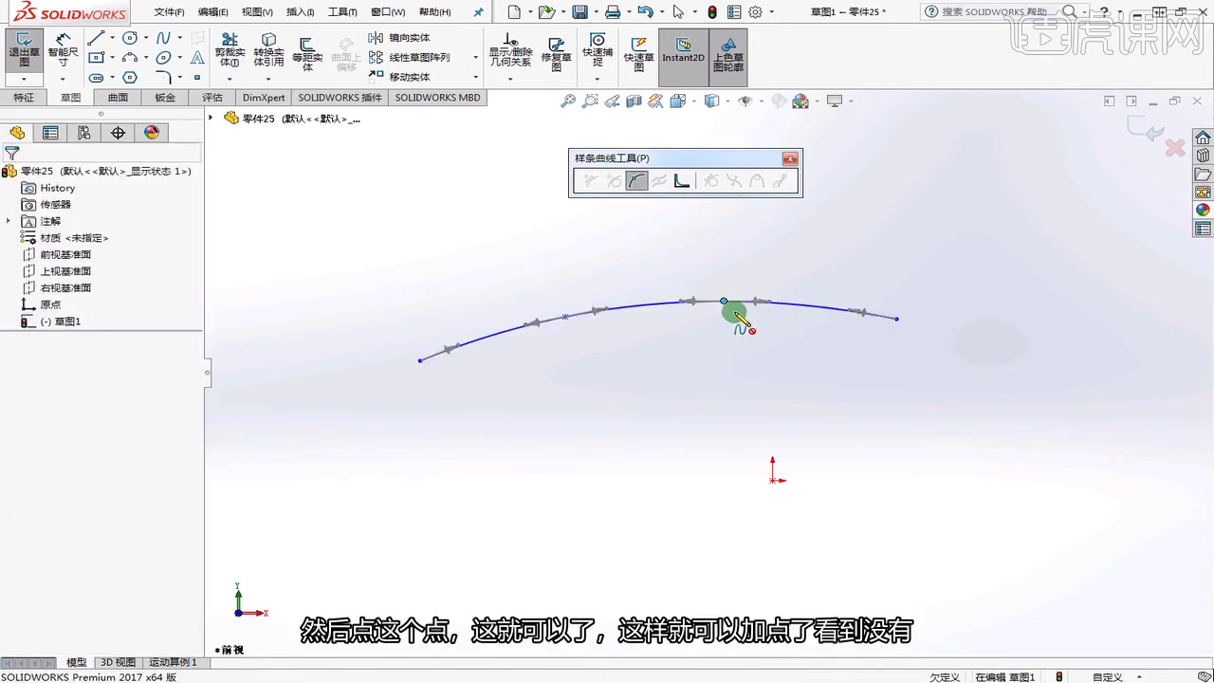
# - Lower the inserted point to about X -16 mm, Y 58 mm and raise the spline's second point
pyautogui.moveTo(723, 301); pyautogui.dragTo(735, 387)
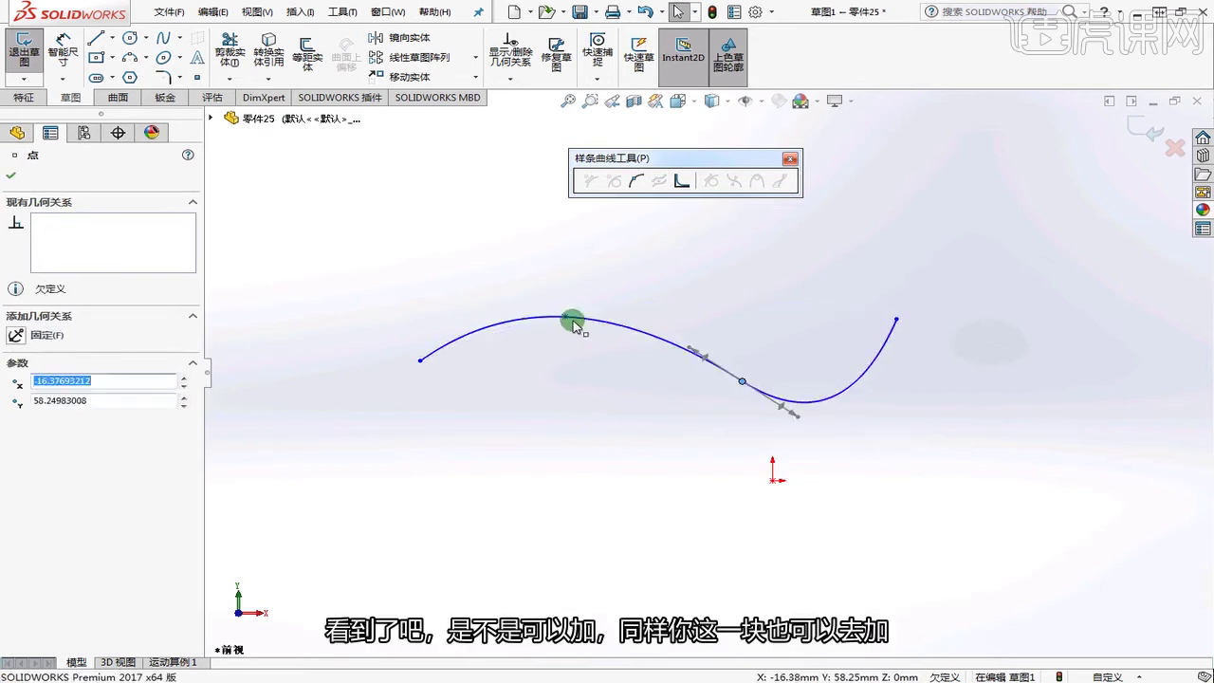
pyautogui.moveTo(565, 315); pyautogui.dragTo(563, 258)
pyautogui.click(599, 370)
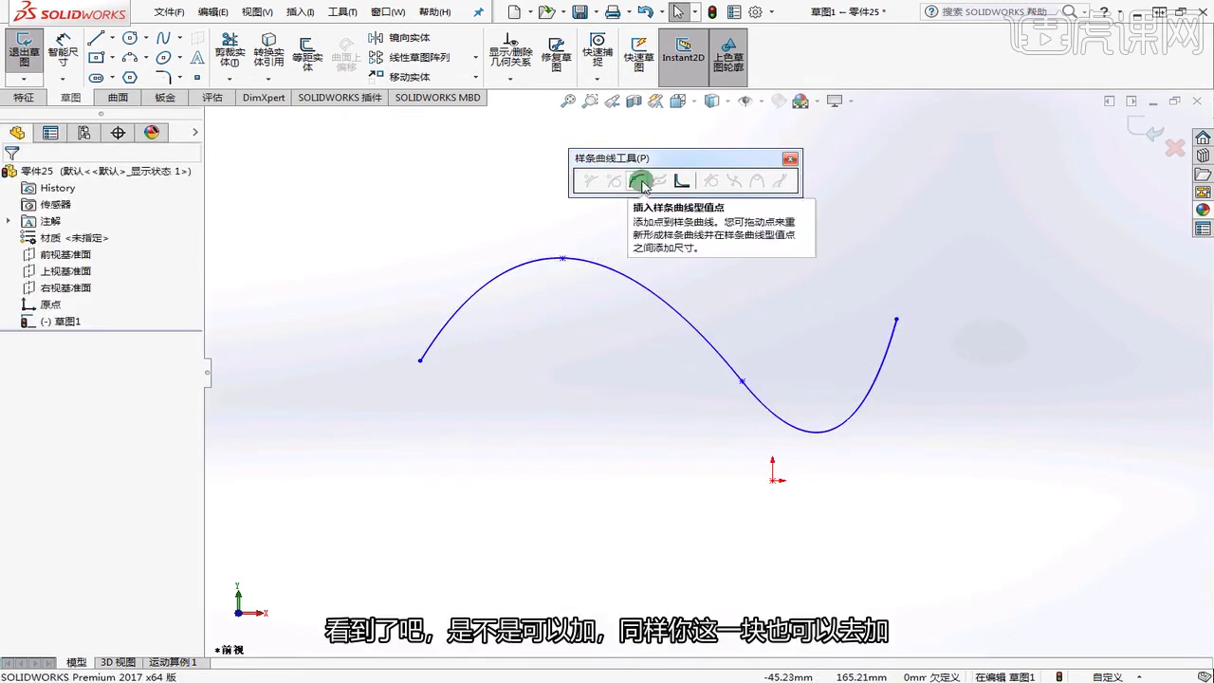
# - Insert two more spline points, one between the two interior points and one on the final rising section
pyautogui.click(636, 180)
pyautogui.click(658, 298)
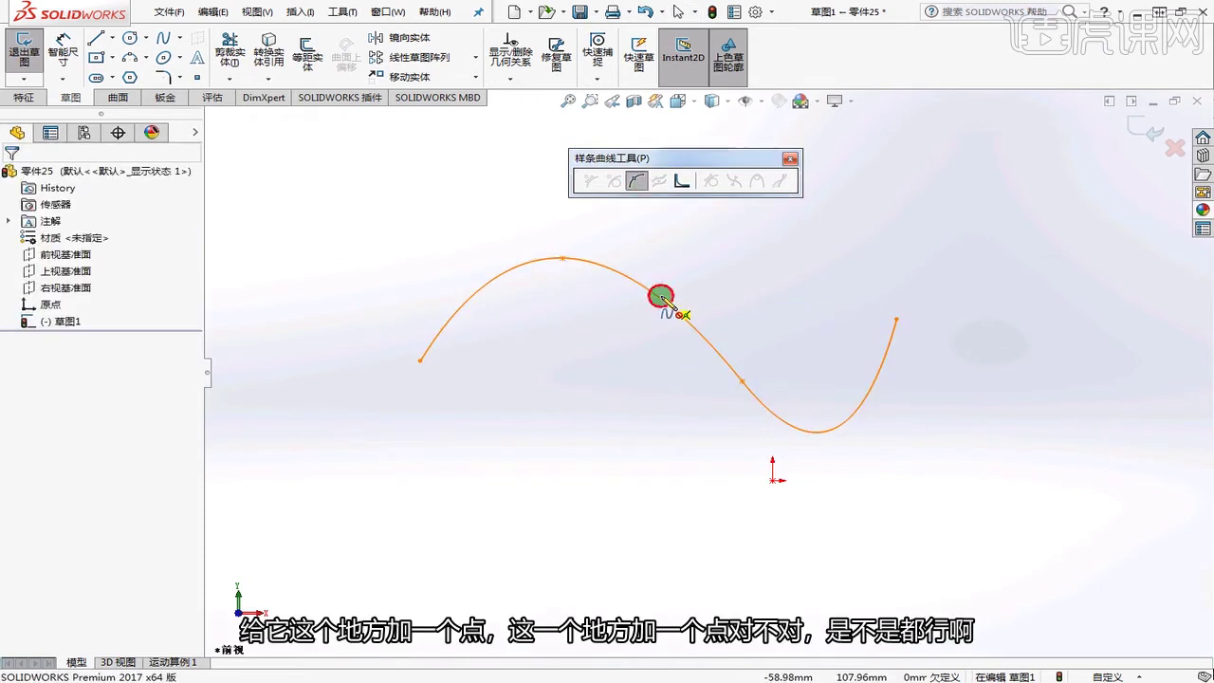
pyautogui.click(868, 398)
pyautogui.press('Escape')
# - Reshape the spline with tangent handles near its final rise and at the crest, placing the crest point at about X -118 mm, Y 123 mm
pyautogui.moveTo(869, 396); pyautogui.dragTo(813, 401)
pyautogui.scroll(-3, 844, 428)
pyautogui.scroll(2, 711, 379)
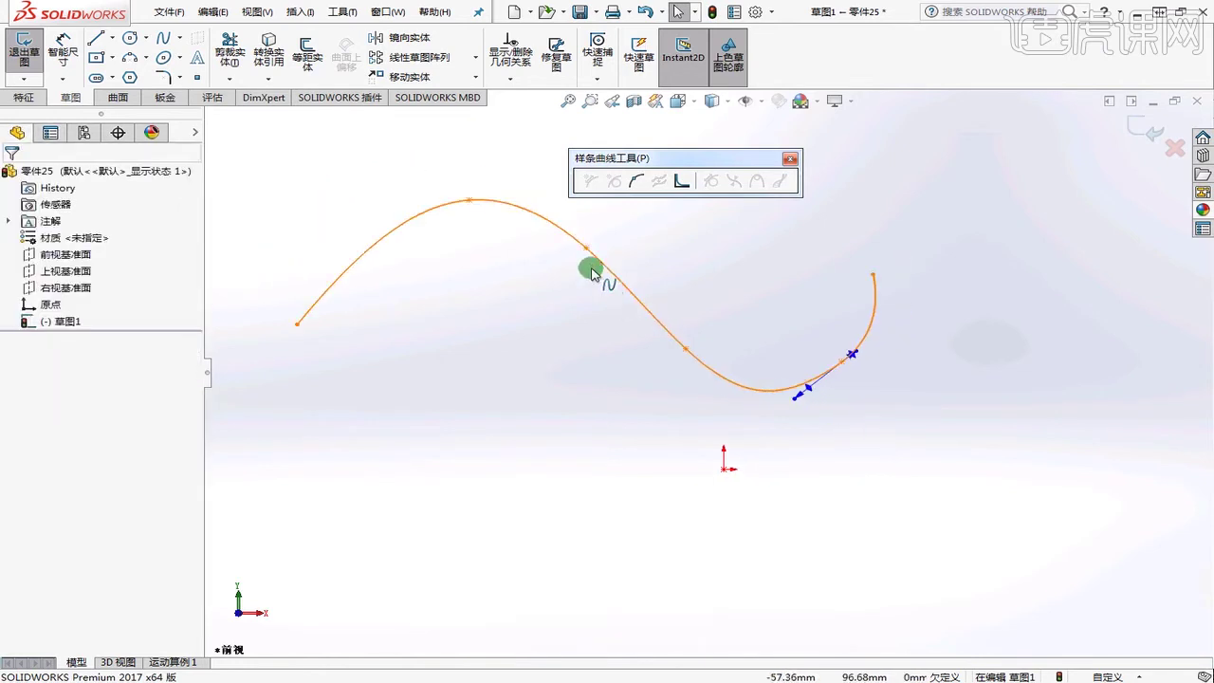
pyautogui.moveTo(582, 252); pyautogui.dragTo(412, 217)
pyautogui.click(474, 262)
pyautogui.click(409, 211)
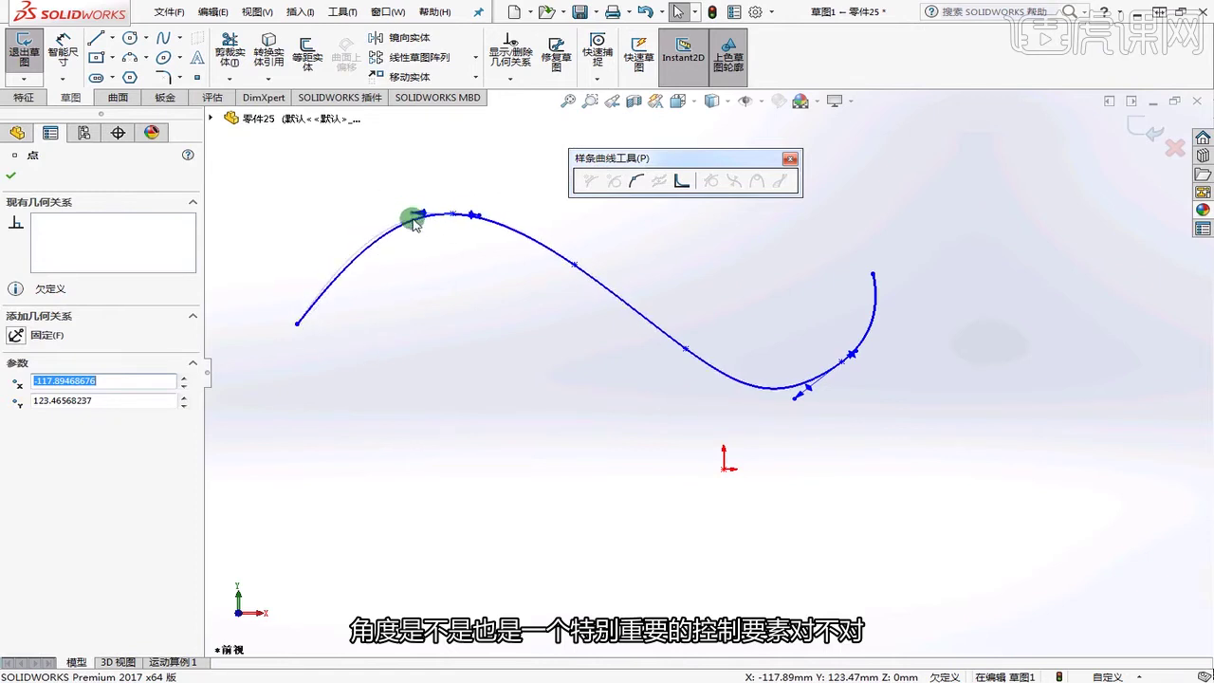
pyautogui.click(482, 276)
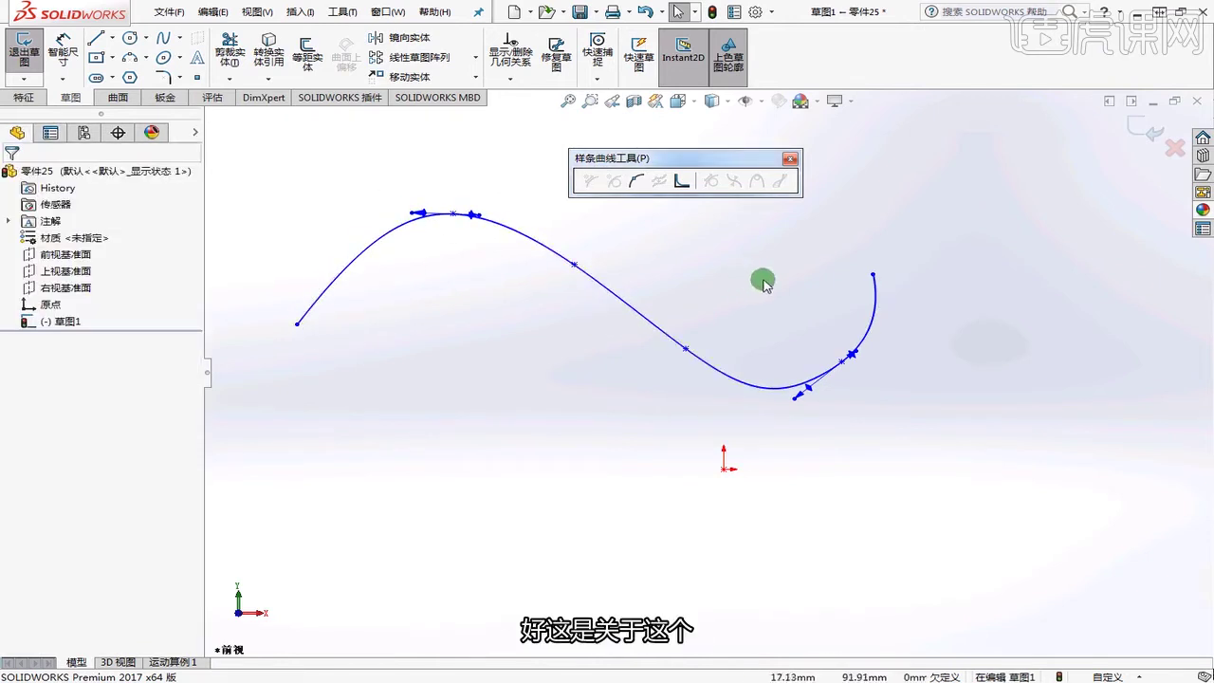
# - Delete the whole reshaped spline from the sketch
pyautogui.click(634, 313)
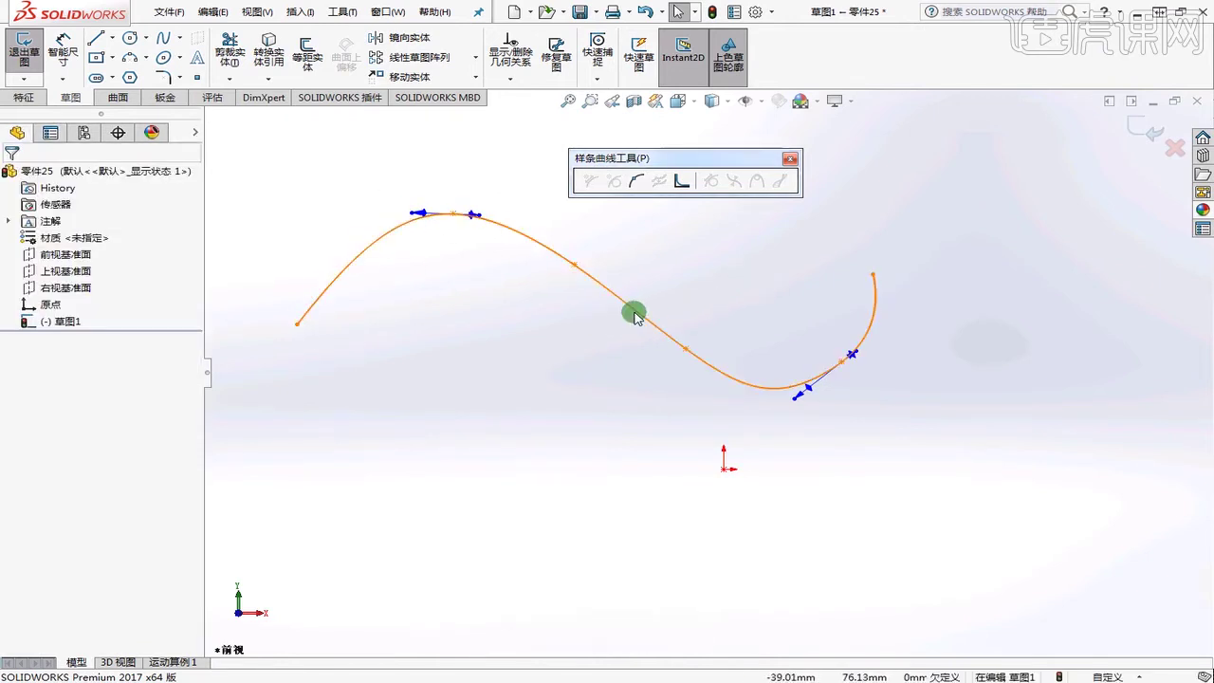
pyautogui.click(628, 268)
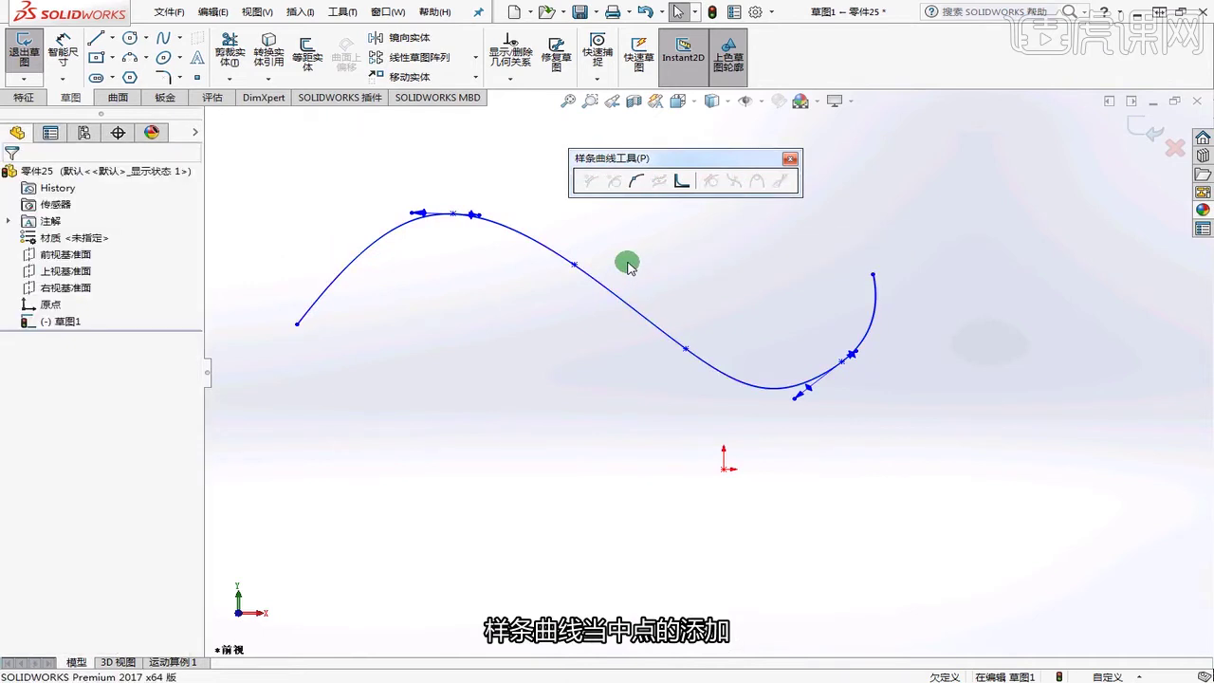
pyautogui.click(629, 307)
pyautogui.press('Delete')
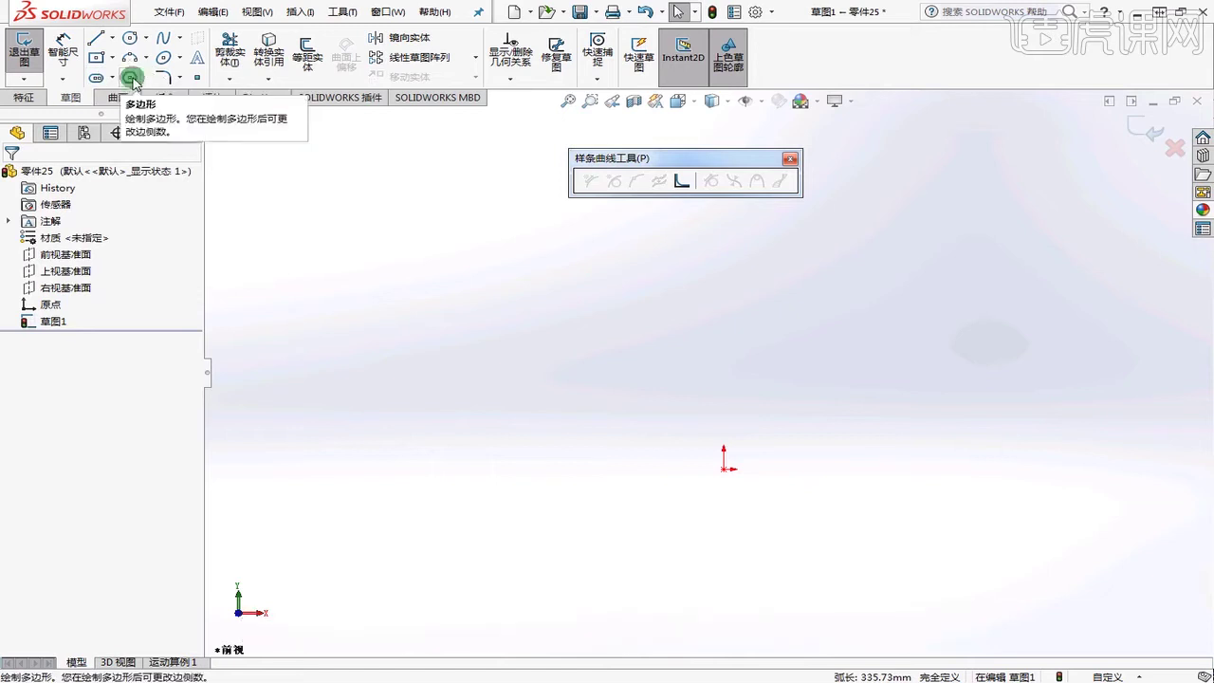
# - Draw two concentric hexagons centred at about X -45 mm, Y 59 mm, the outer one with an inscribed circle about 77 mm in diameter
pyautogui.click(130, 77)
pyautogui.moveTo(619, 350)
pyautogui.mouseDown()
pyautogui.moveTo(622, 310)
pyautogui.moveTo(704, 331)
pyautogui.moveTo(244, 328)
pyautogui.moveTo(143, 297)
pyautogui.moveTo(664, 312)
pyautogui.moveTo(621, 349)
pyautogui.moveTo(621, 260)
pyautogui.mouseUp()
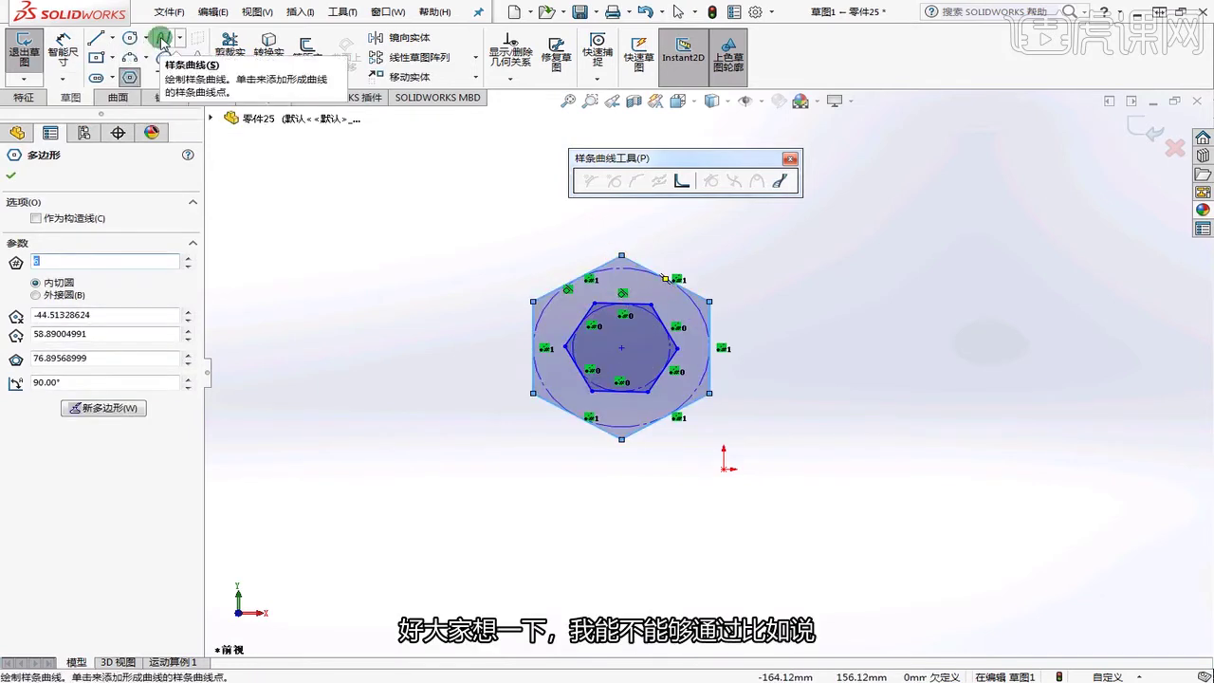
# - Start a spline at the outer hexagon's top vertex and run it clockwise through alternating inner and outer vertices to the bottom vertex
pyautogui.click(164, 38)
pyautogui.scroll(-3, 583, 242)
pyautogui.click(654, 272)
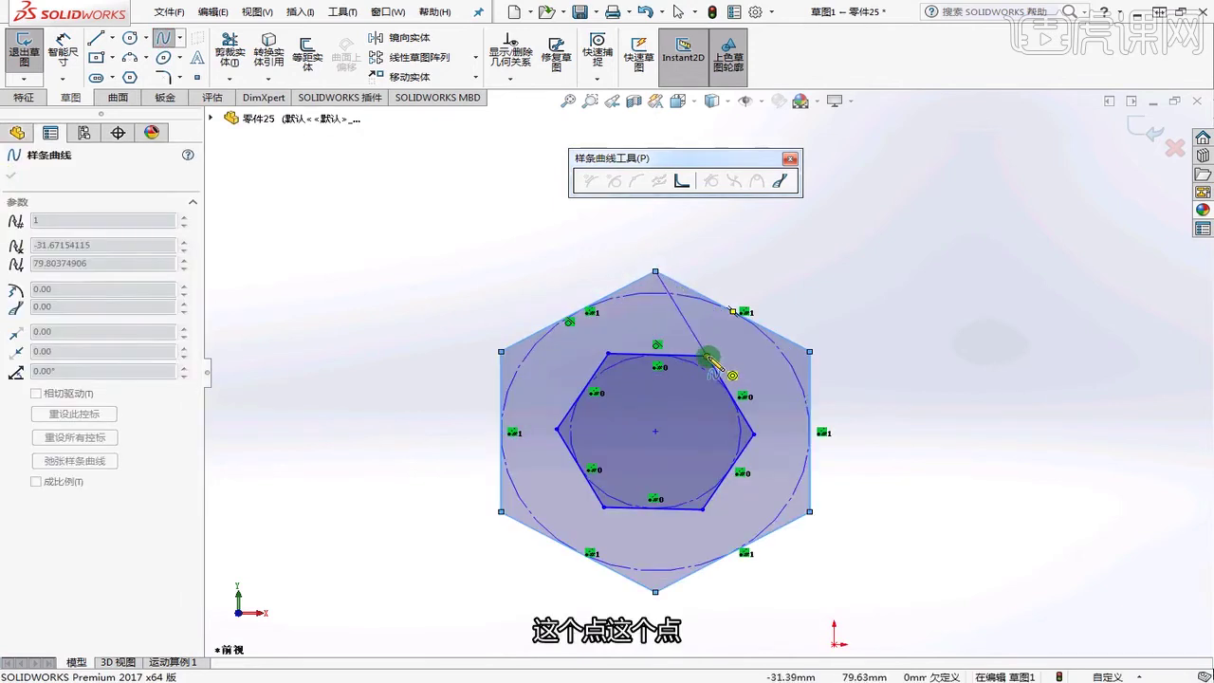
pyautogui.click(809, 351)
pyautogui.click(755, 434)
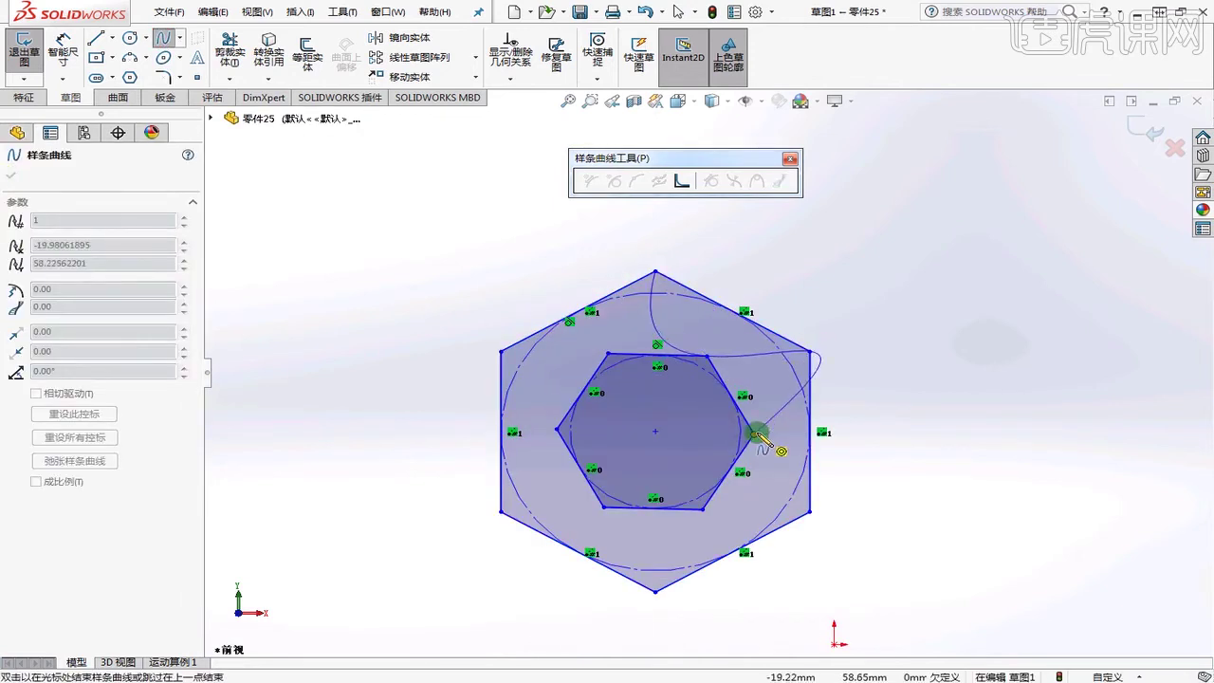
pyautogui.click(809, 512)
pyautogui.click(705, 510)
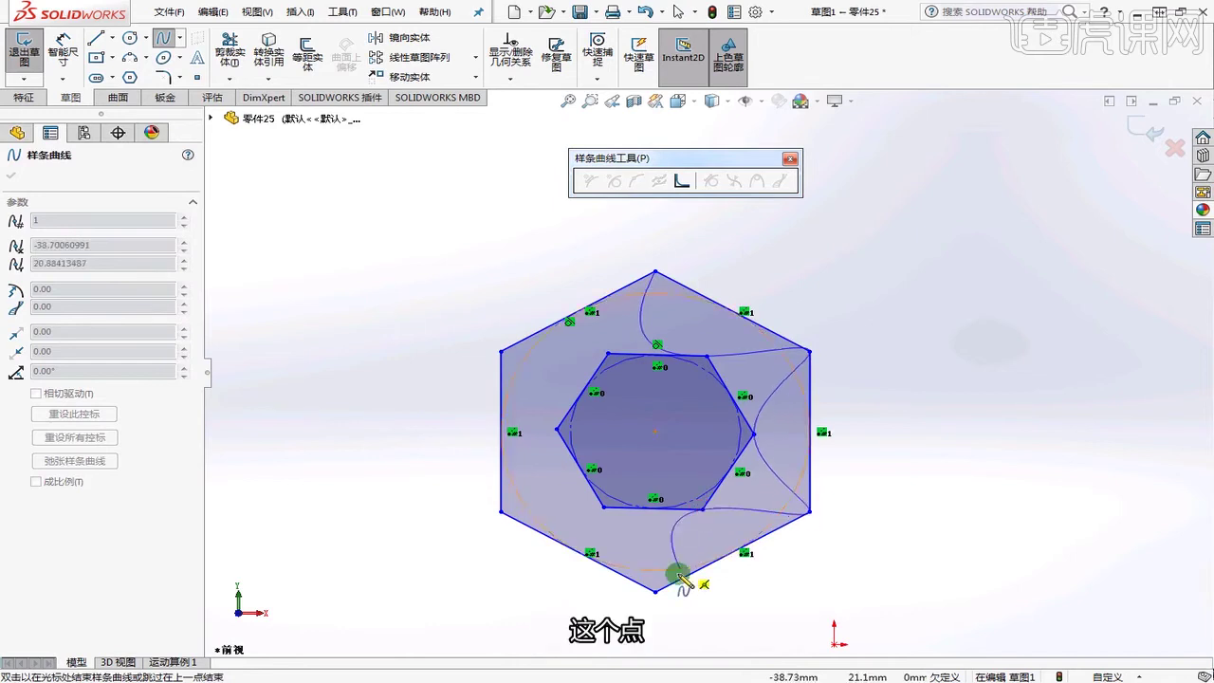
pyautogui.click(655, 591)
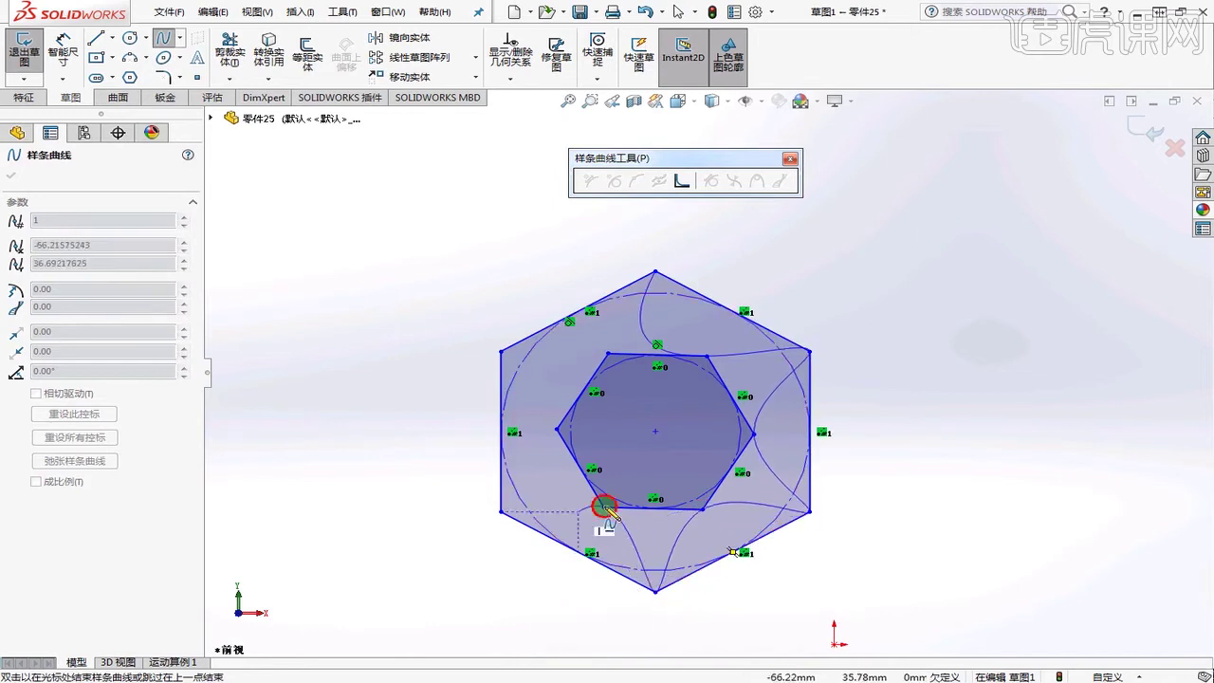
# - Continue the spline through the remaining inner and outer vertices, try to close it at the top vertex, and end it above the upper-left edge
pyautogui.click(605, 509)
pyautogui.click(500, 511)
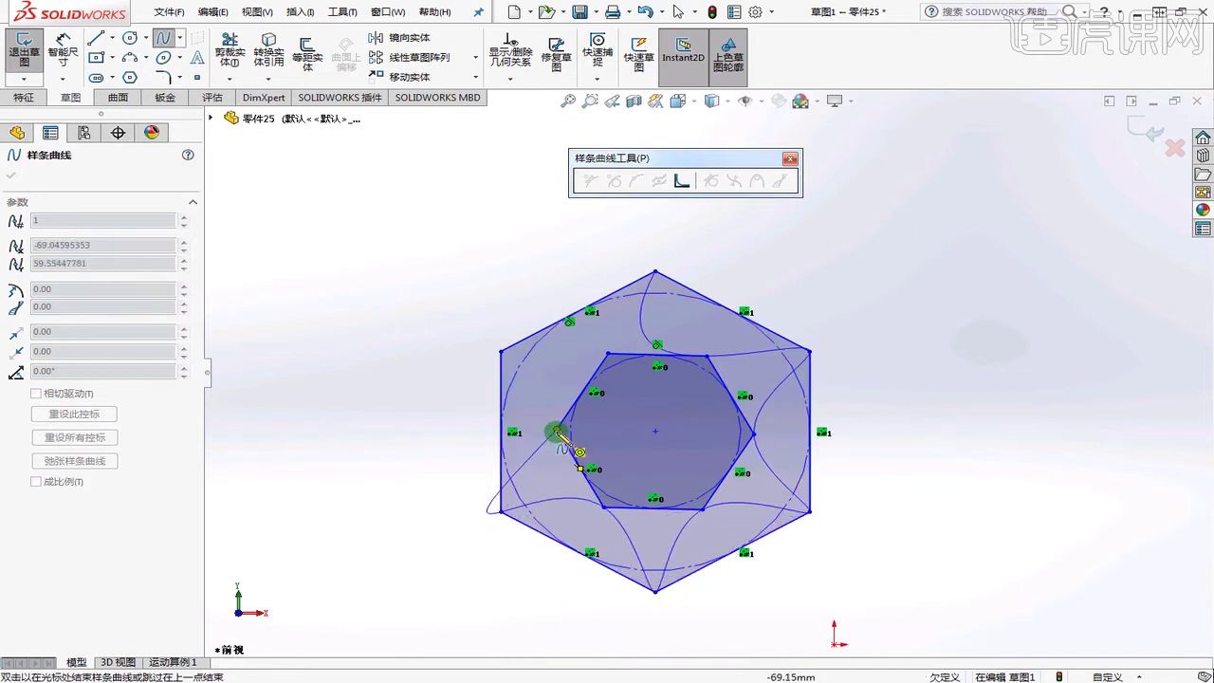
pyautogui.click(558, 434)
pyautogui.click(498, 347)
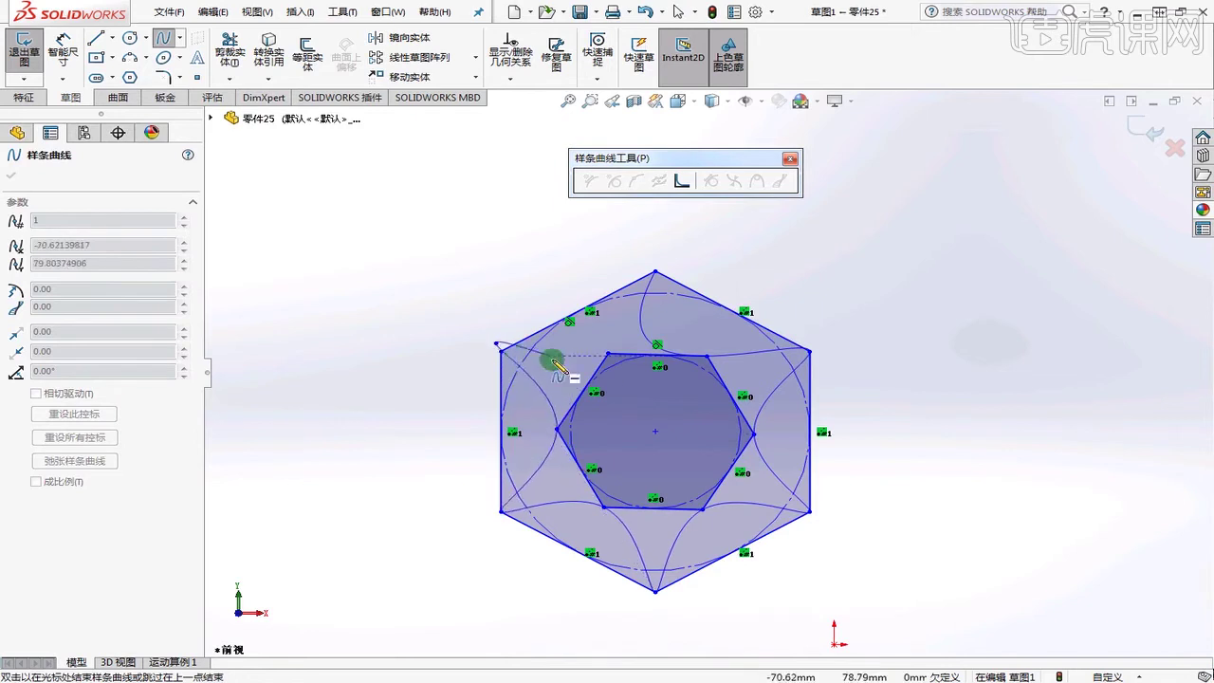
pyautogui.scroll(-3, 618, 286)
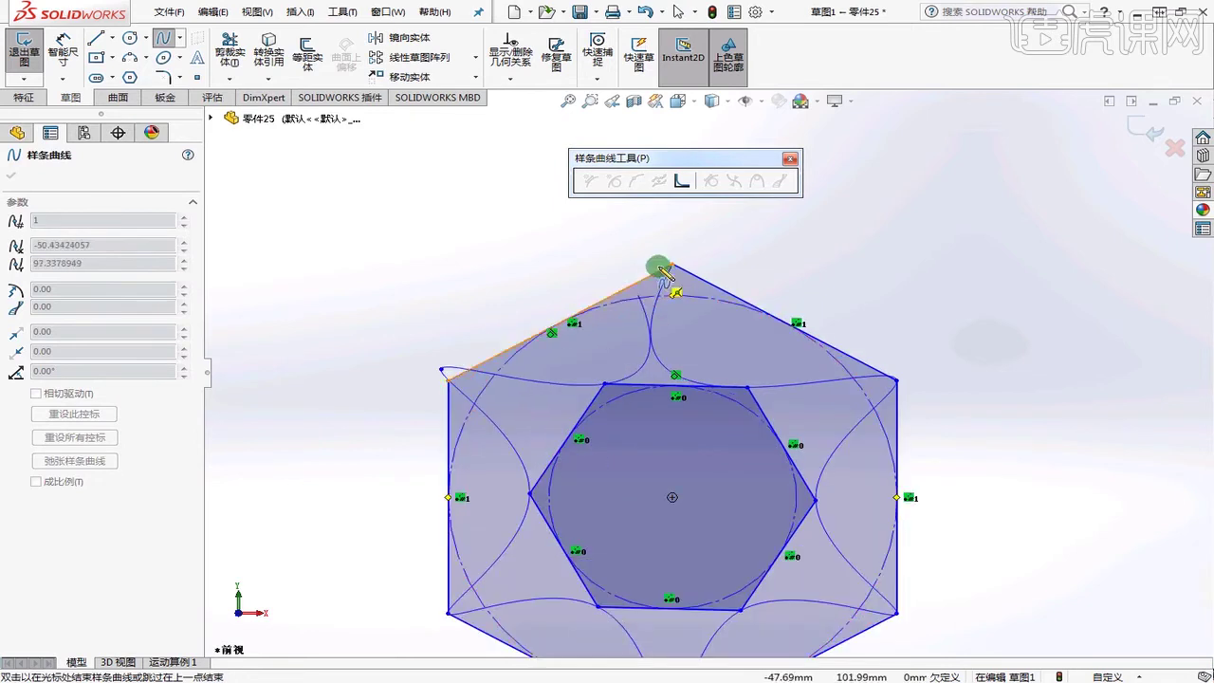
pyautogui.click(672, 265)
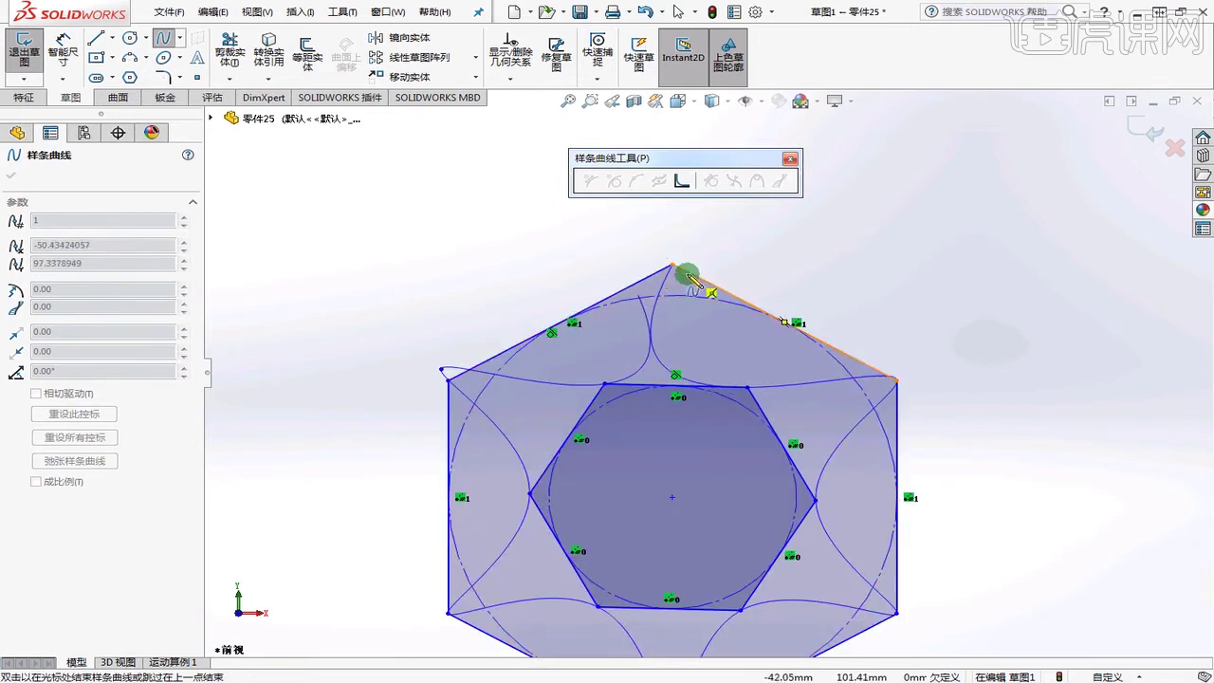
pyautogui.click(605, 377)
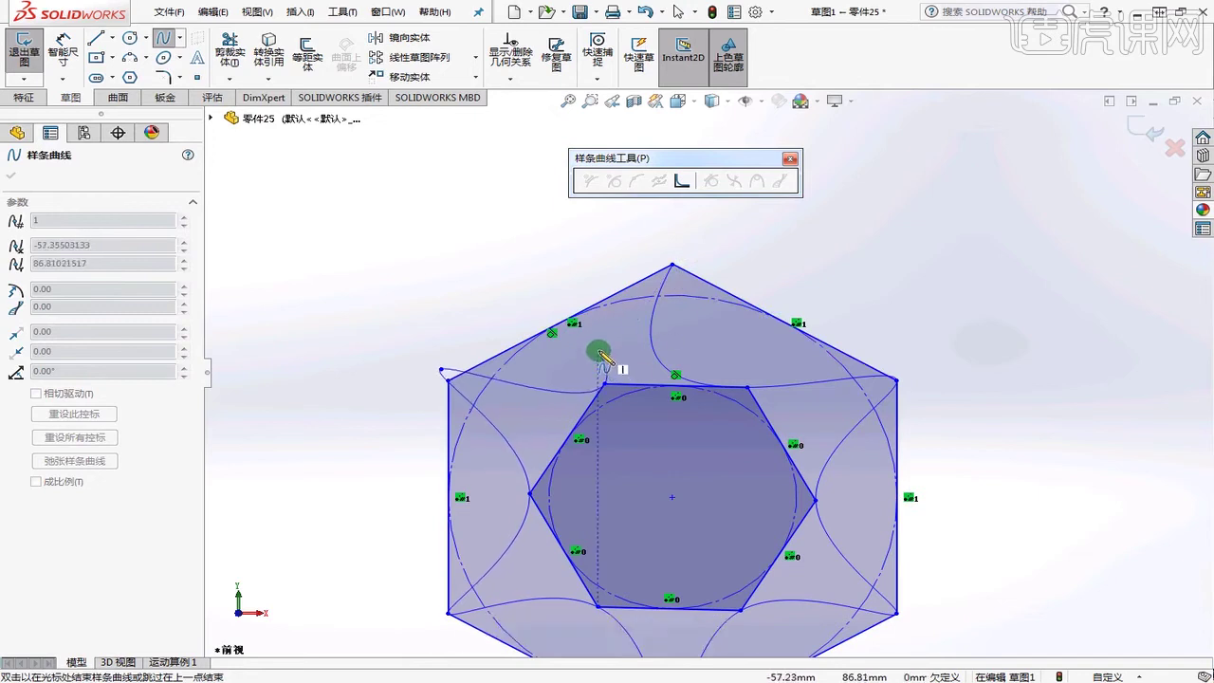
pyautogui.click(588, 256)
pyautogui.press('Escape')
# - Select the spline and examine its open ends near the outer hexagon's top vertex
pyautogui.scroll(2, 750, 246)
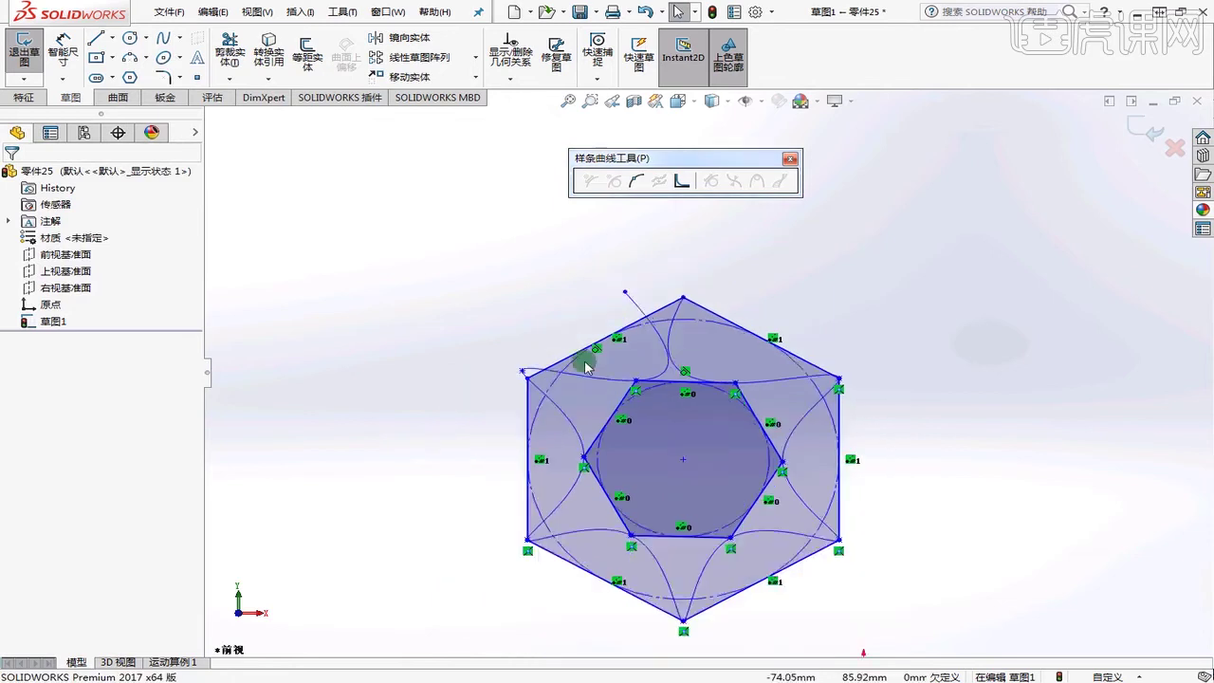
pyautogui.scroll(-3, 660, 287)
pyautogui.click(650, 282)
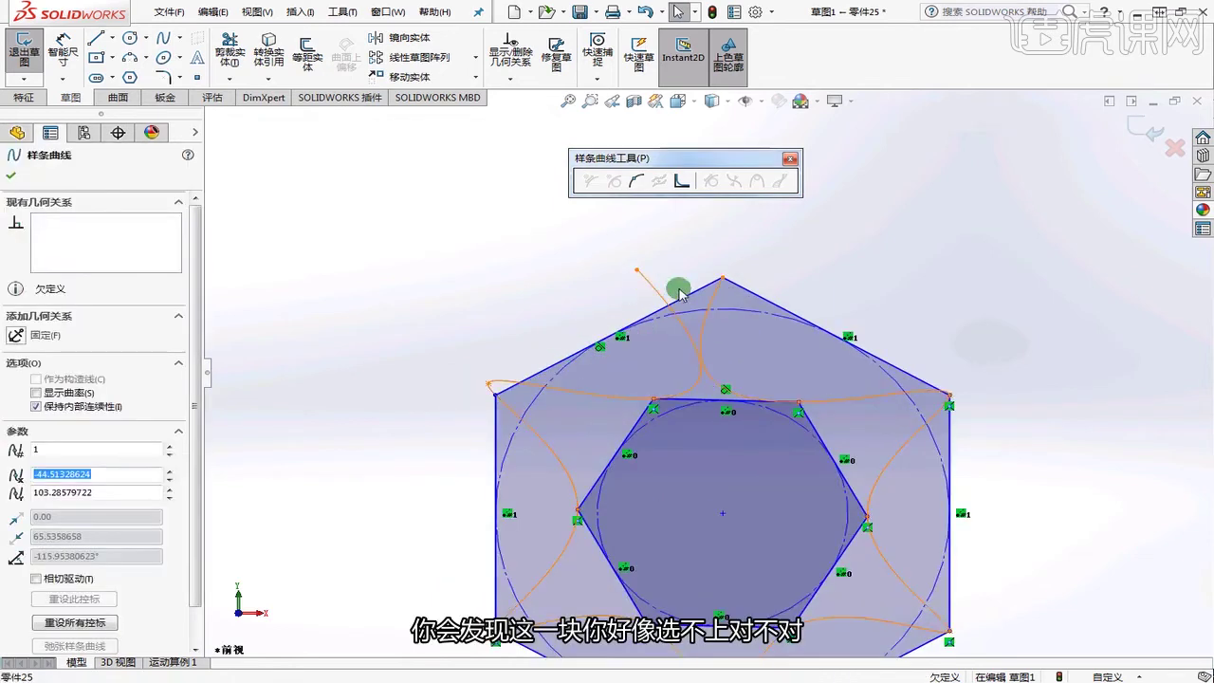
pyautogui.scroll(3, 720, 281)
pyautogui.click(766, 282)
# - Draw a closed outline of five straight lines in the free space above the hexagons
pyautogui.scroll(-3, 693, 282)
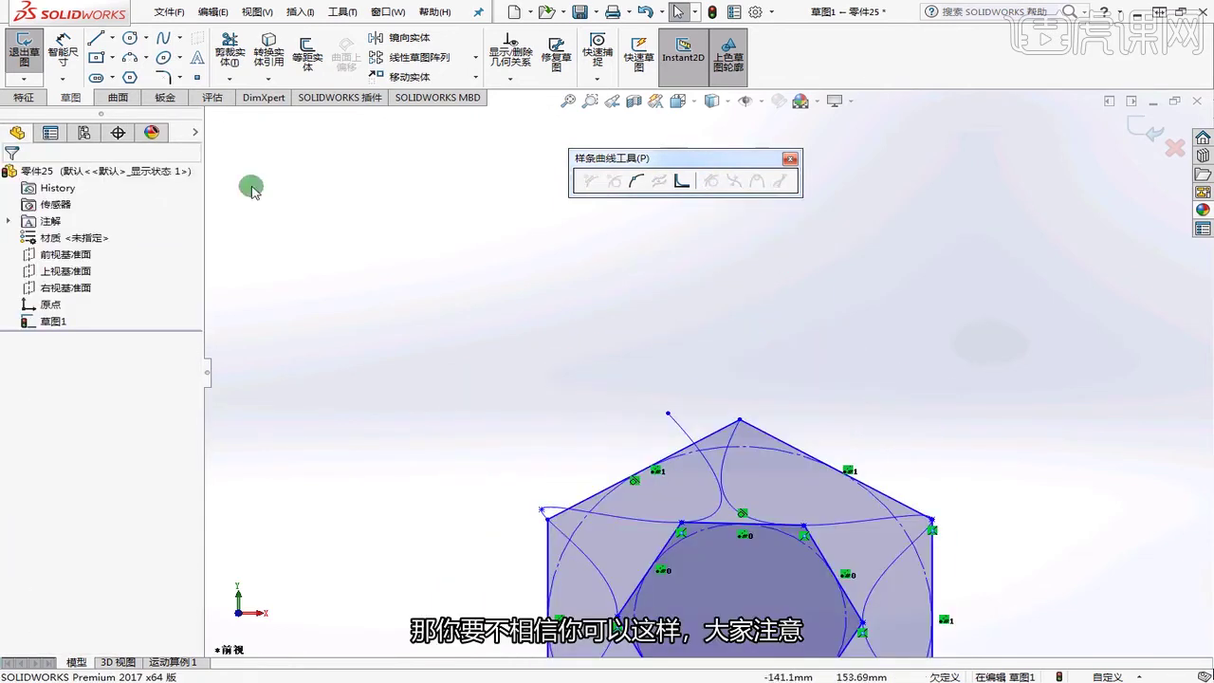
pyautogui.click(95, 38)
pyautogui.click(427, 245)
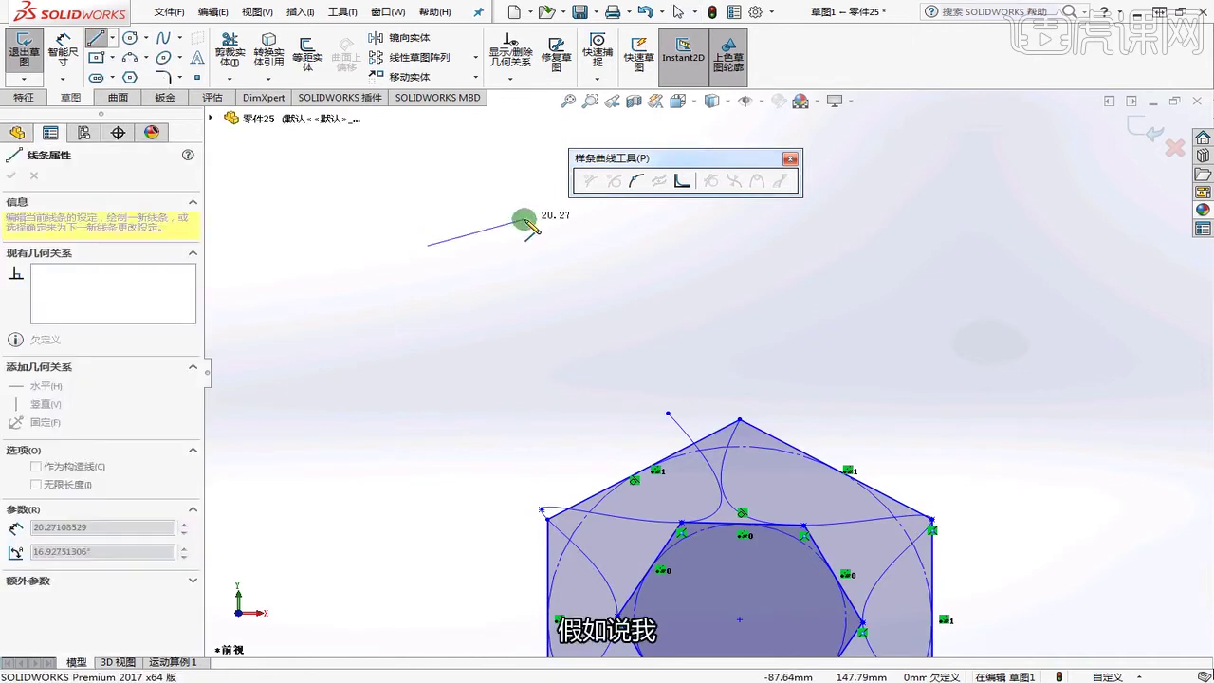
pyautogui.click(576, 297)
pyautogui.scroll(3, 699, 313)
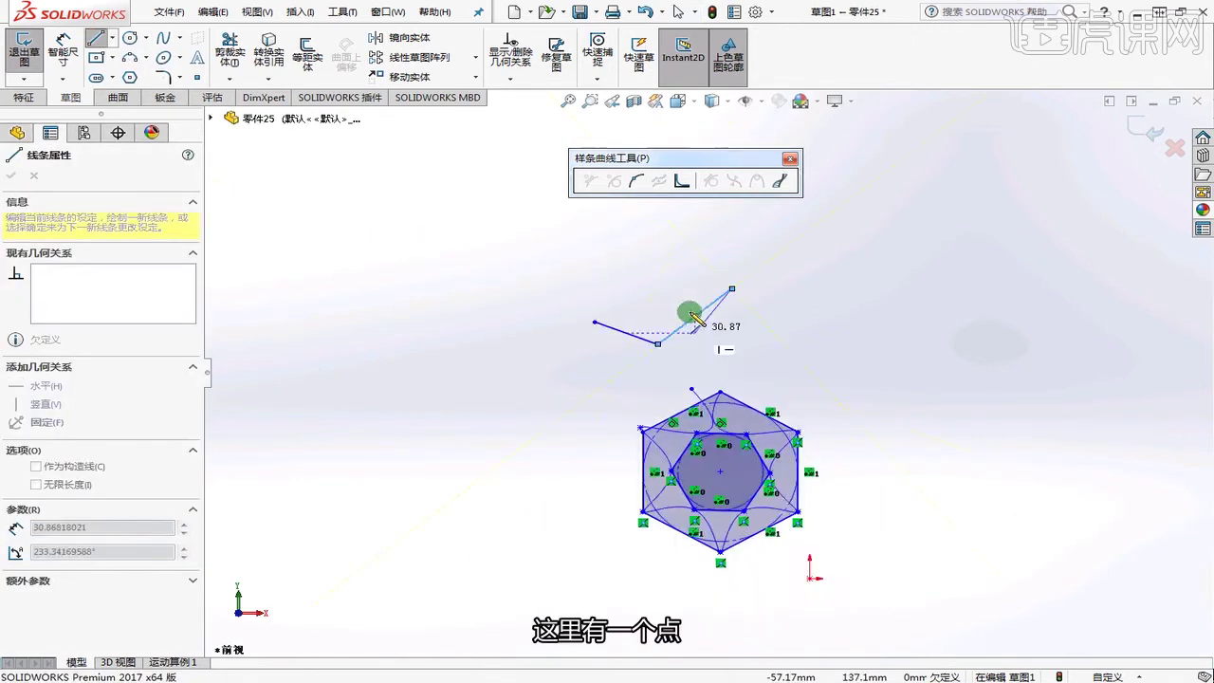
pyautogui.click(755, 334)
pyautogui.click(619, 239)
pyautogui.click(491, 325)
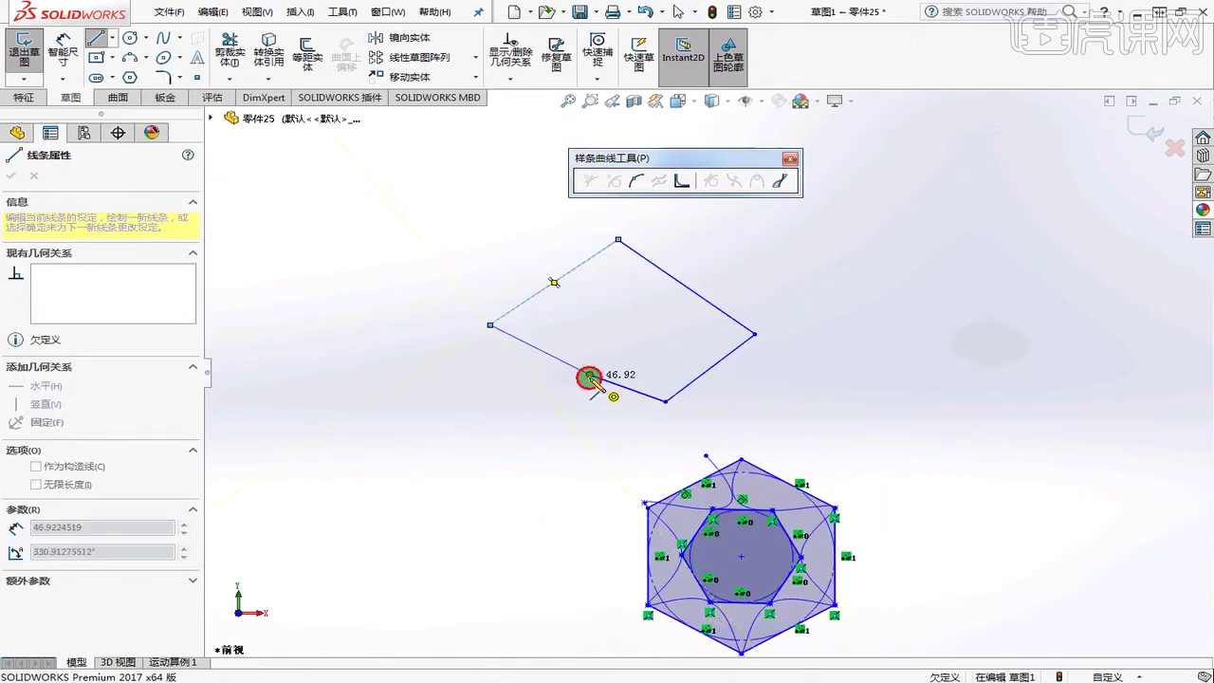
pyautogui.click(590, 375)
pyautogui.press('Escape')
# - Draw a closed spline through all five corners of the straight-line outline, starting and ending at its top corner
pyautogui.click(164, 37)
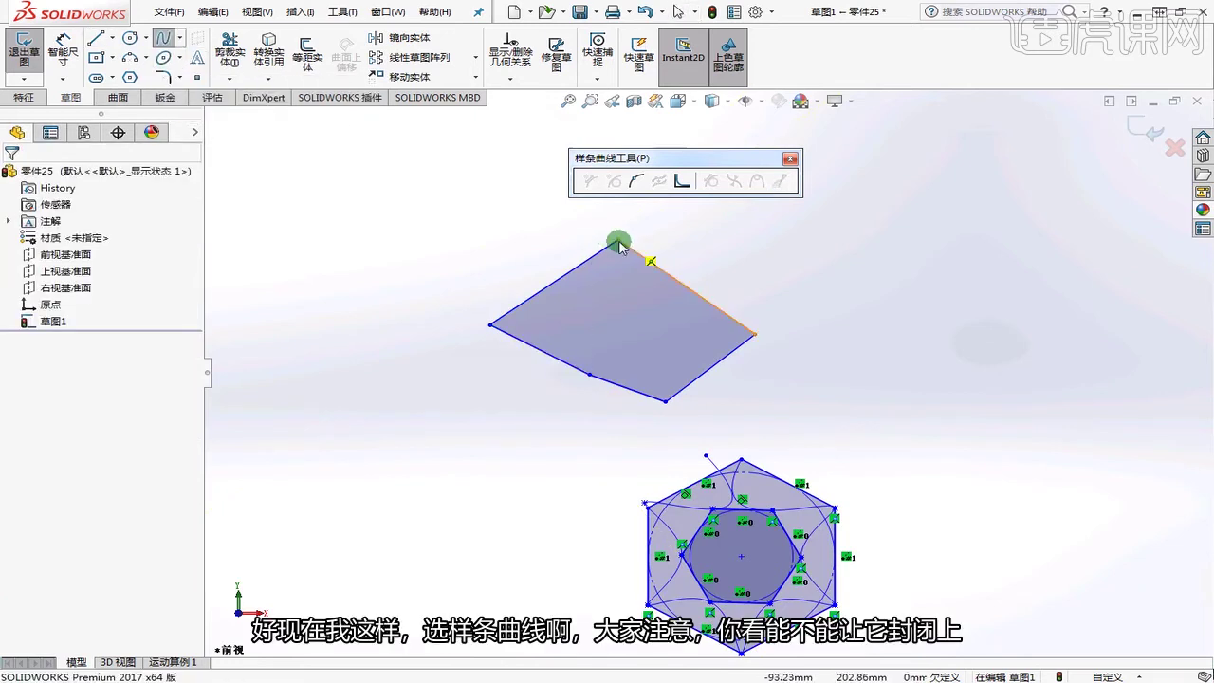
pyautogui.click(618, 241)
pyautogui.click(755, 333)
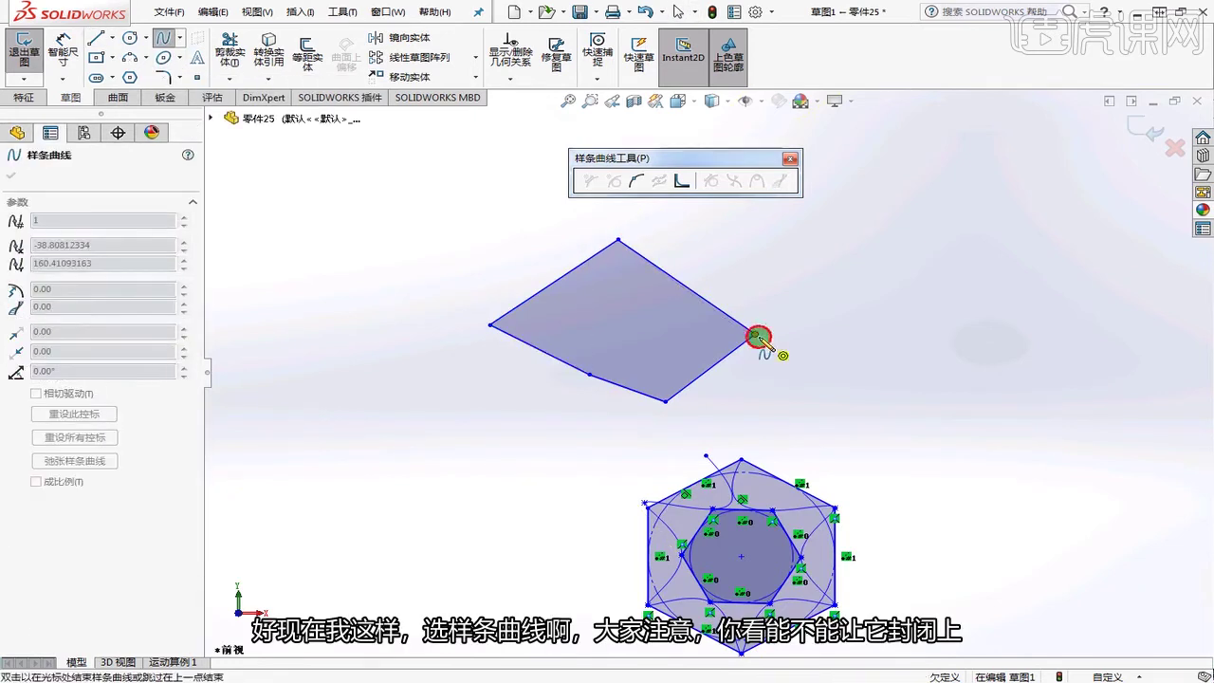
pyautogui.click(665, 399)
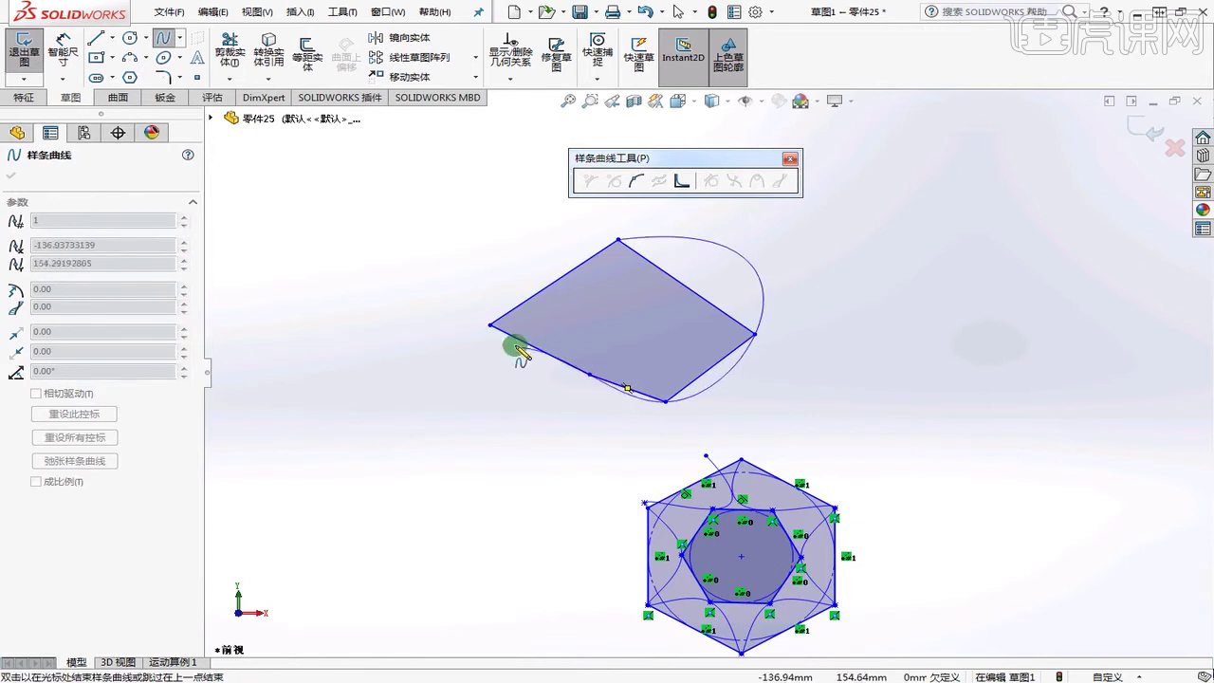
pyautogui.click(490, 325)
pyautogui.click(619, 240)
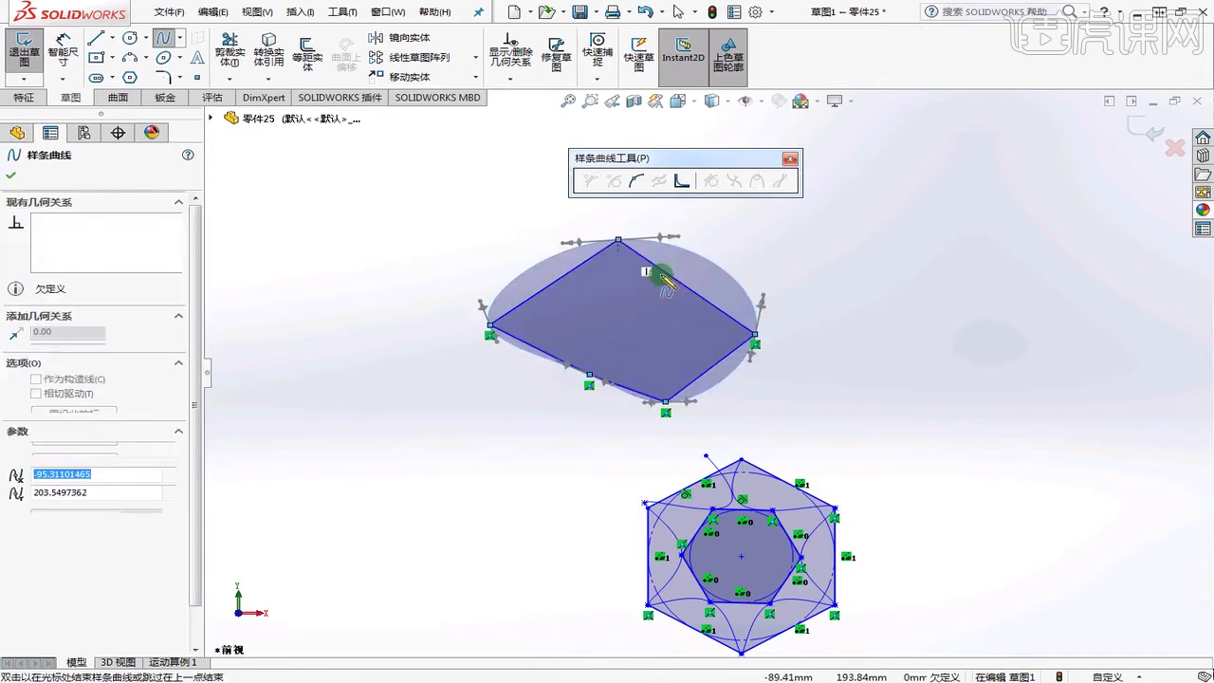
pyautogui.press('Escape')
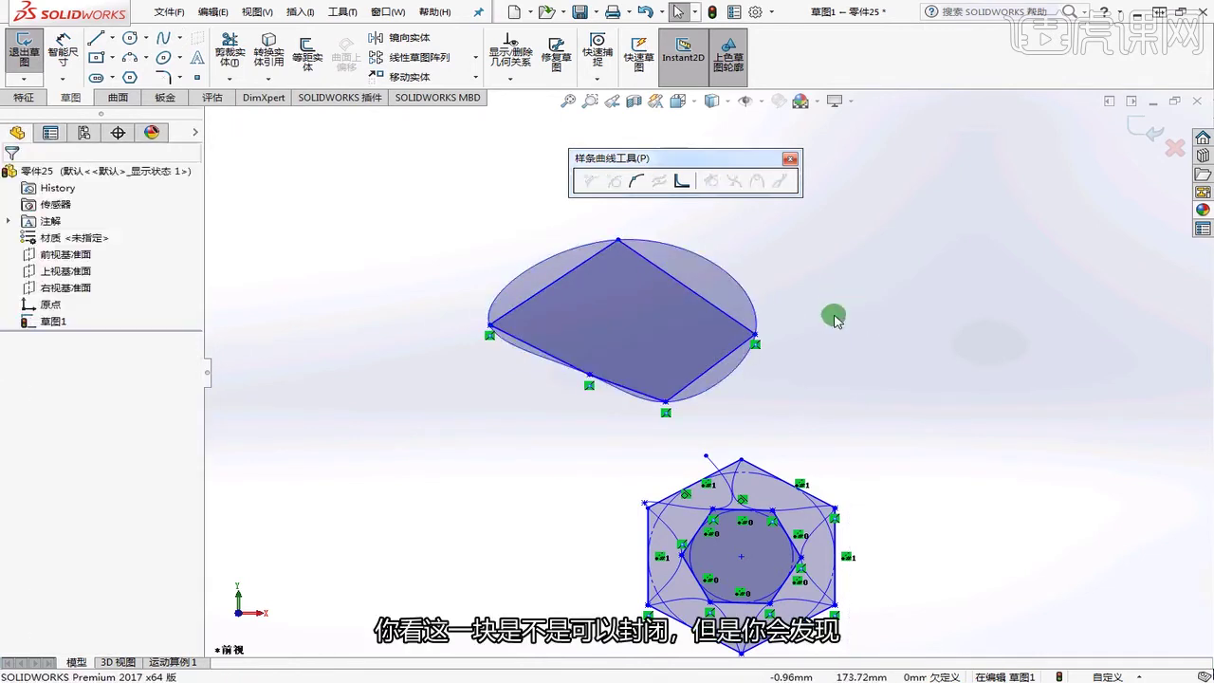
# - Delete the closed spline around the five-line outline and the open spline through the hexagon vertices
pyautogui.click(739, 282)
pyautogui.press('Delete')
pyautogui.scroll(-2, 718, 411)
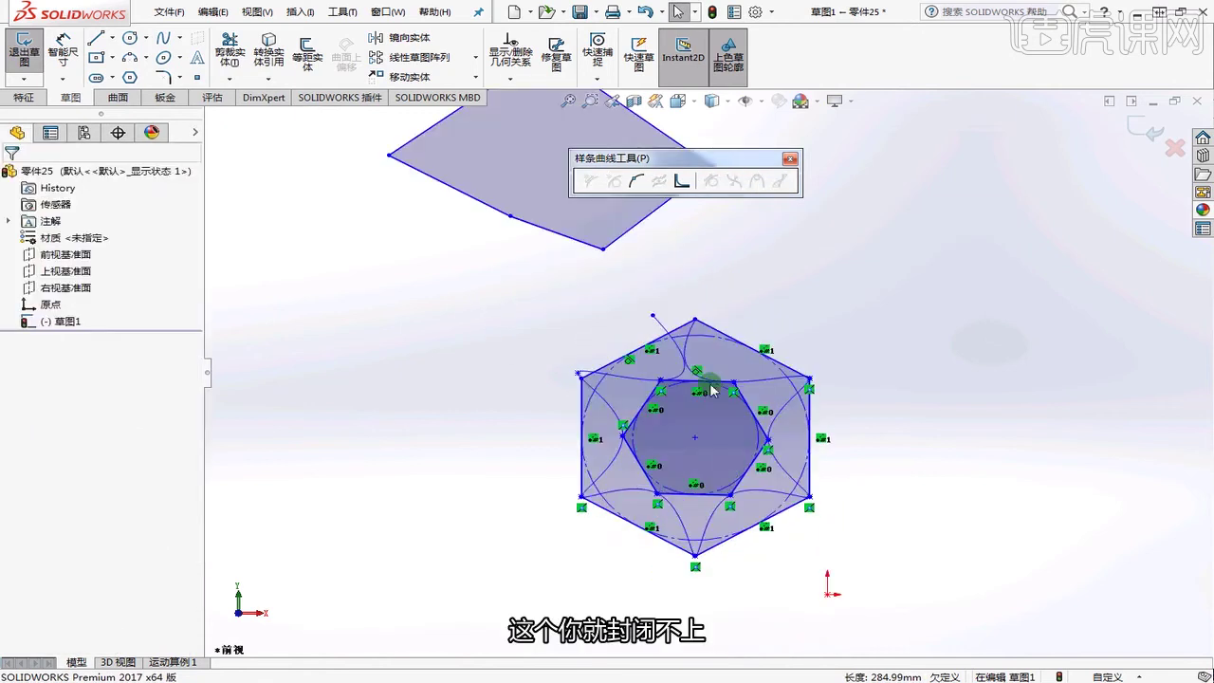
pyautogui.click(687, 366)
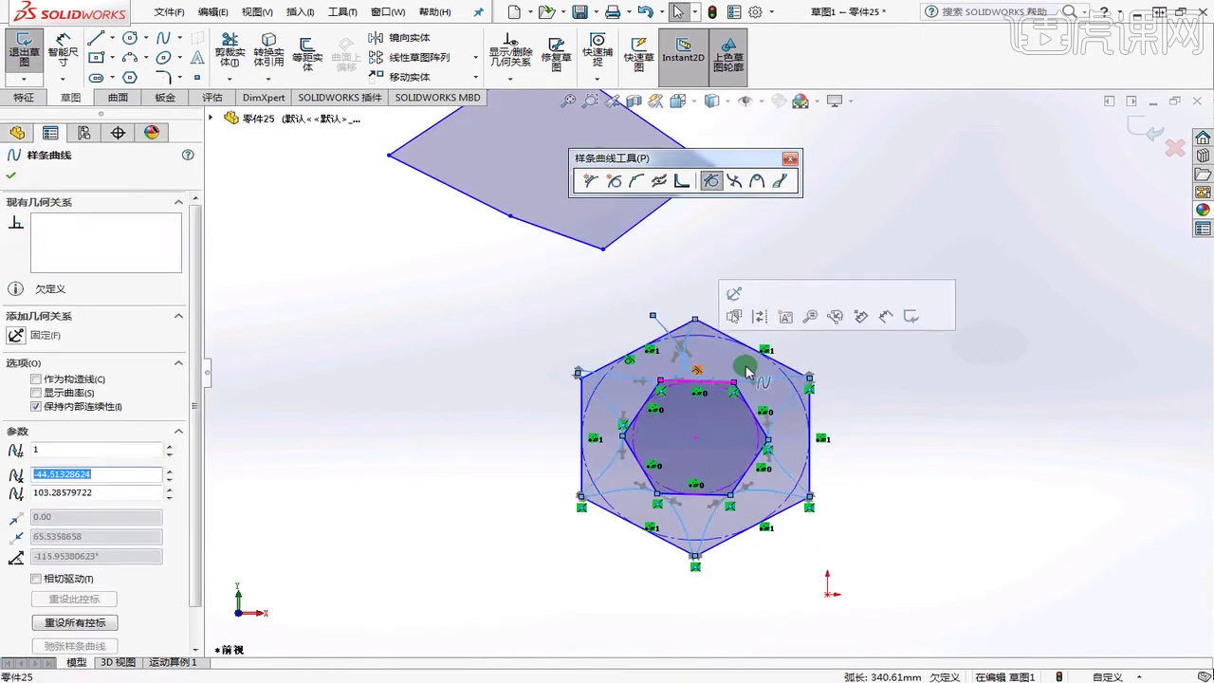
pyautogui.press('Delete')
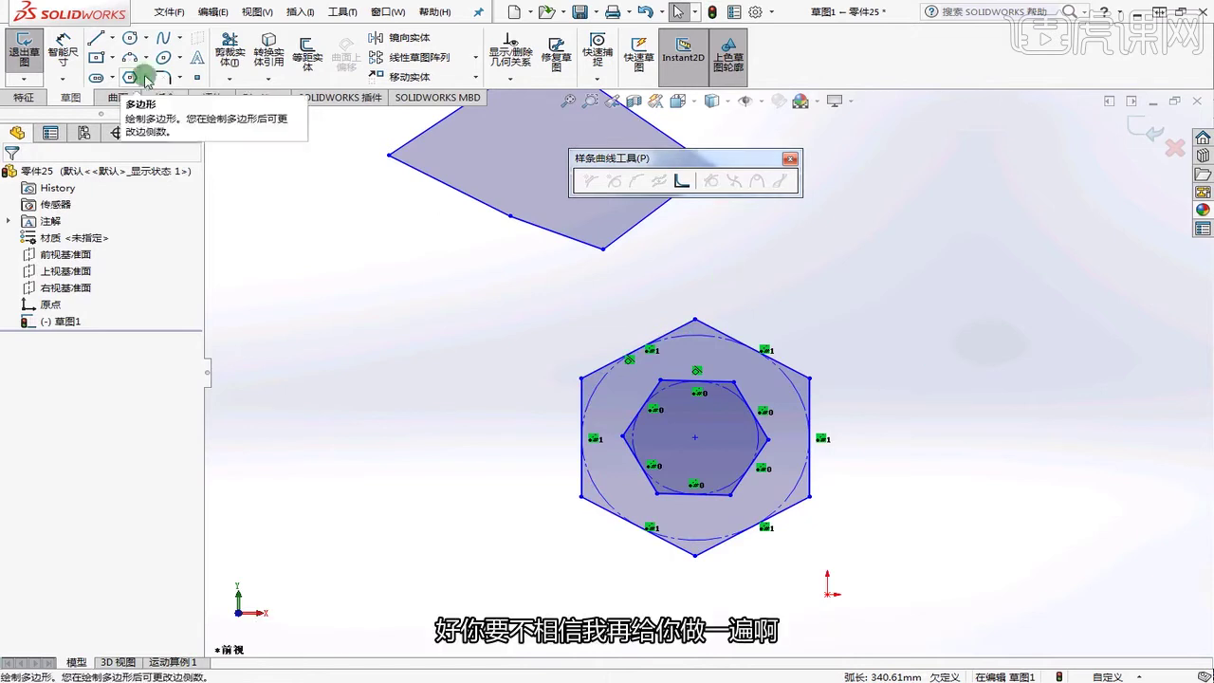
# - Draw a new spline from the outer hexagon's top vertex clockwise through alternating inner and outer vertices to the bottom vertex
pyautogui.click(163, 37)
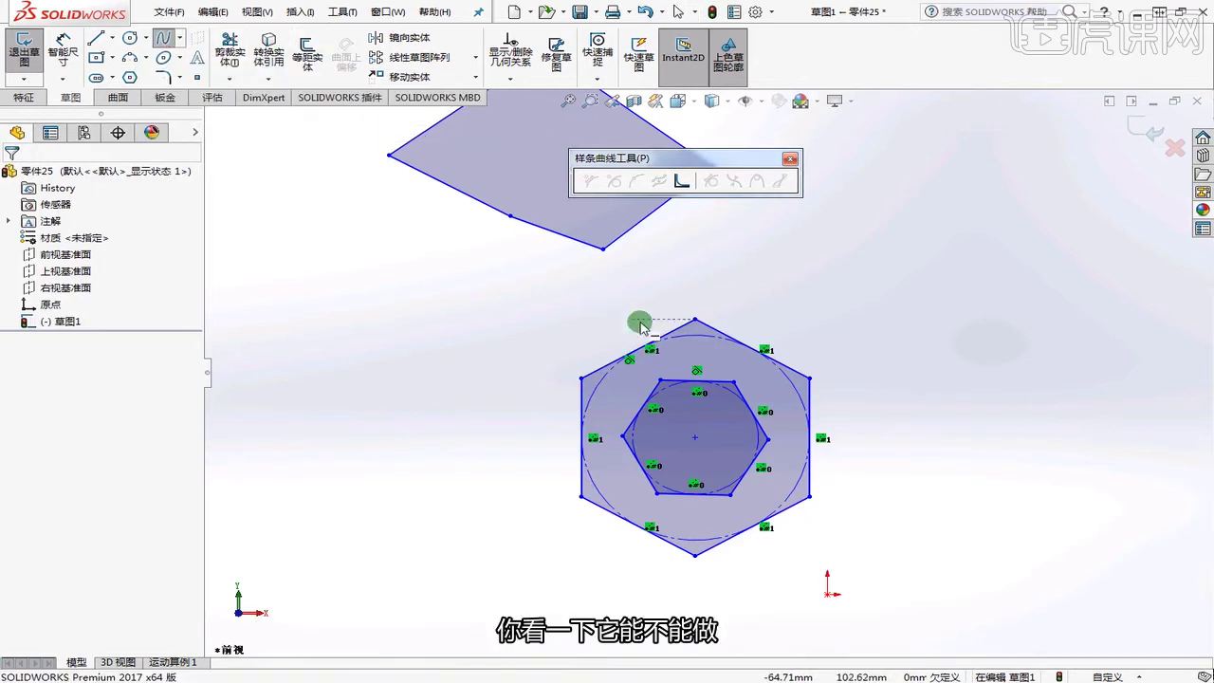
pyautogui.click(733, 380)
pyautogui.click(809, 378)
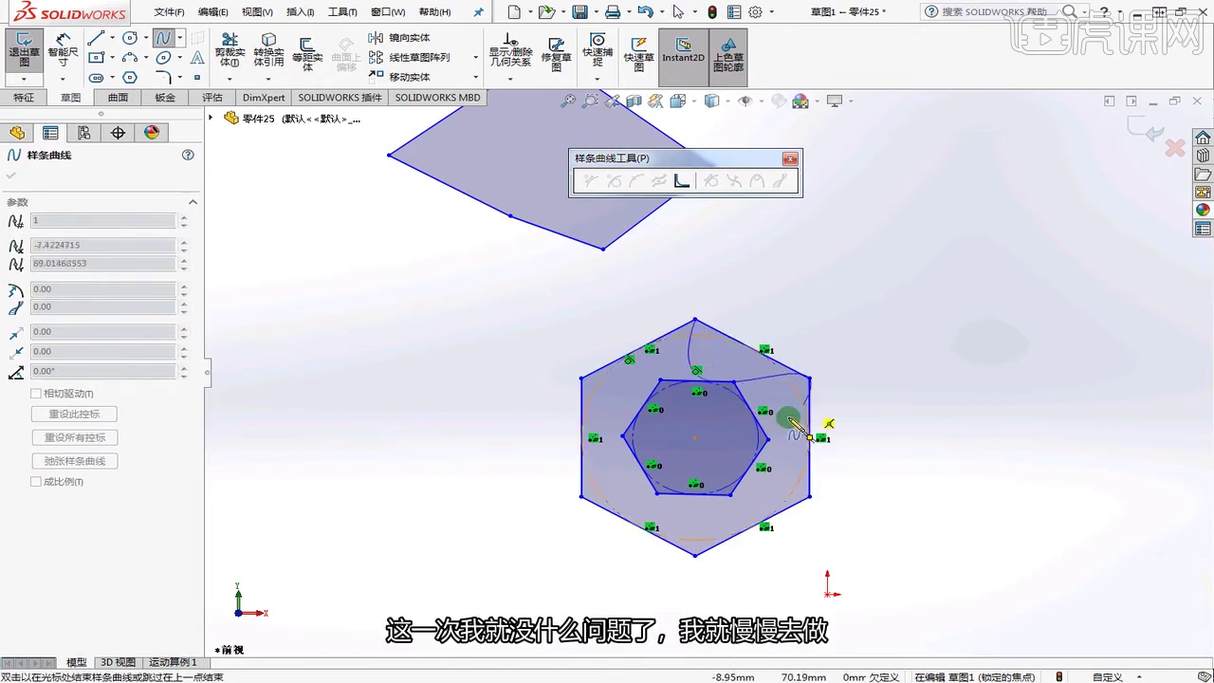
pyautogui.click(758, 437)
pyautogui.click(807, 495)
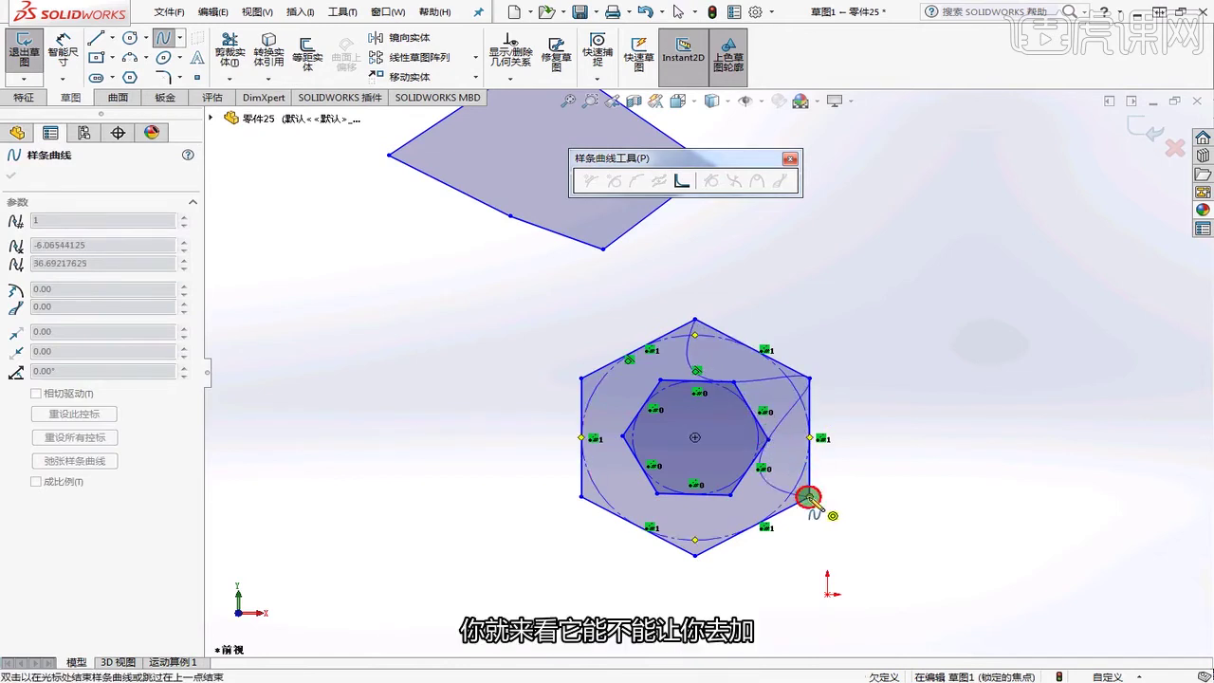
pyautogui.click(733, 492)
pyautogui.click(695, 554)
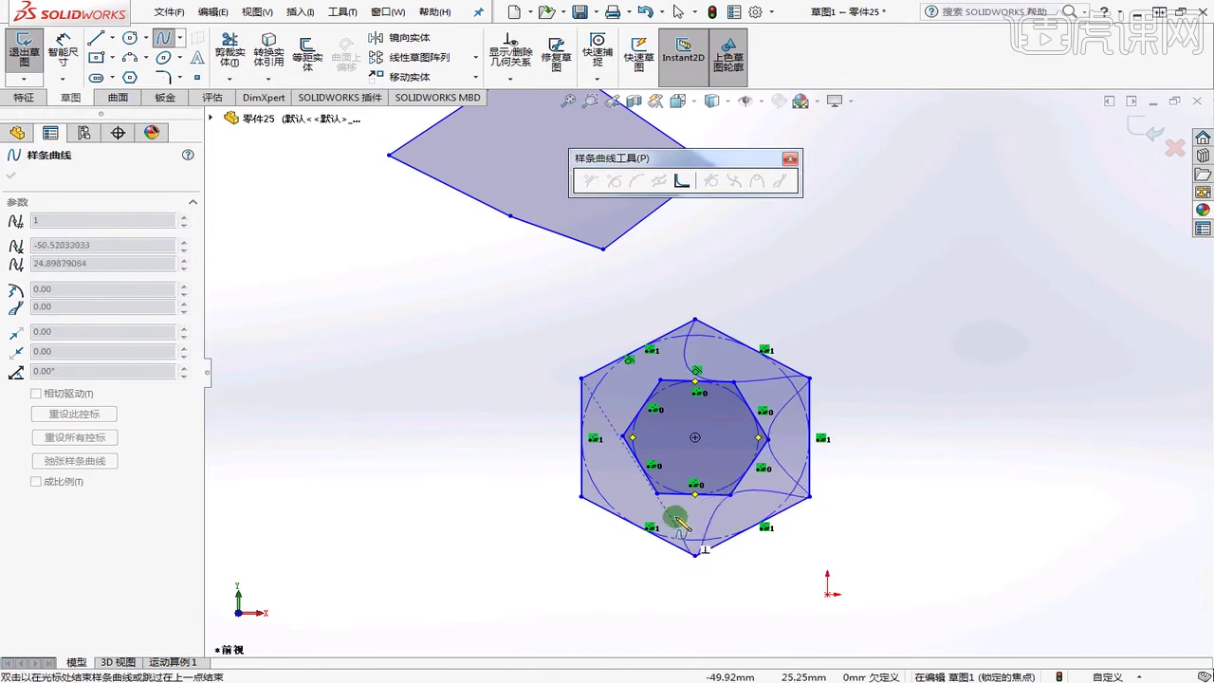
# - Continue the spline up the left side through alternating vertices, skip the upper-left inner vertex, and close it at the top outer vertex
pyautogui.click(660, 494)
pyautogui.click(580, 495)
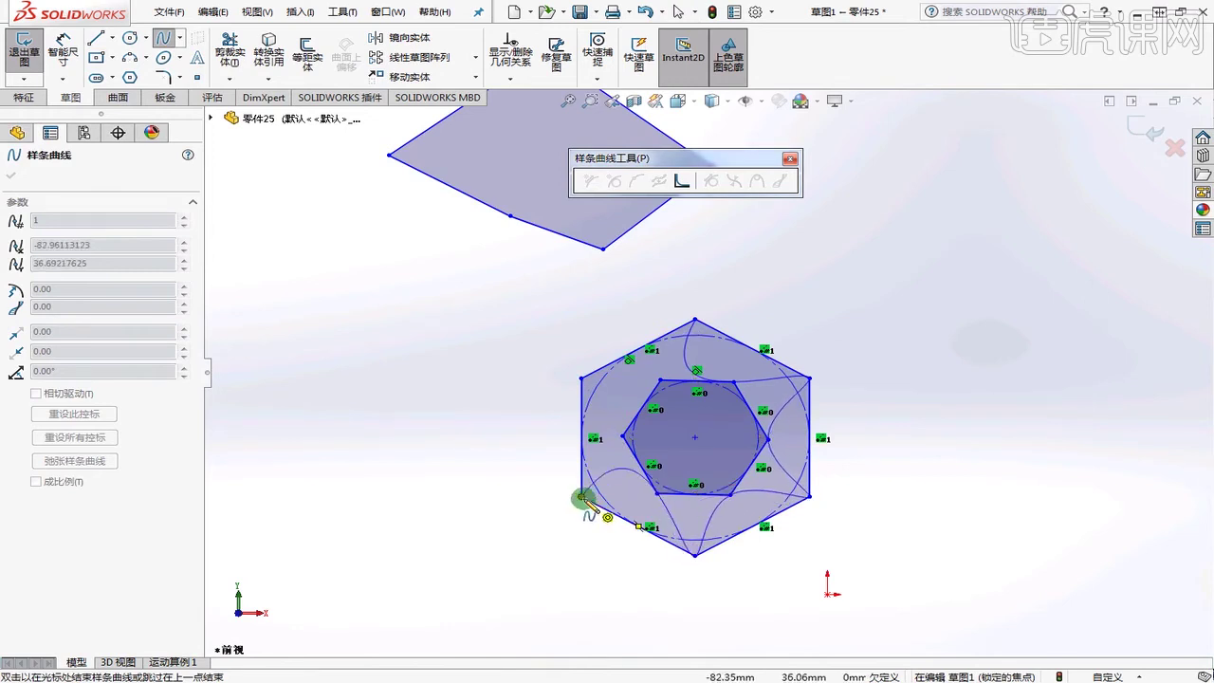
pyautogui.click(622, 435)
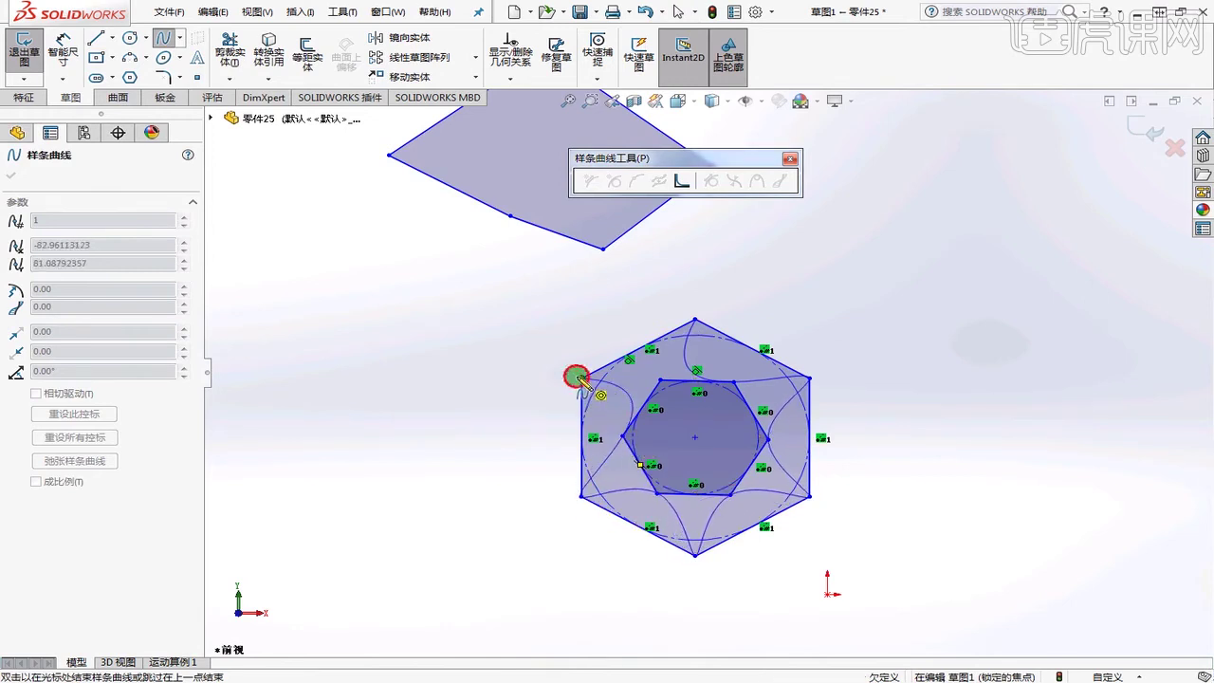
pyautogui.click(579, 377)
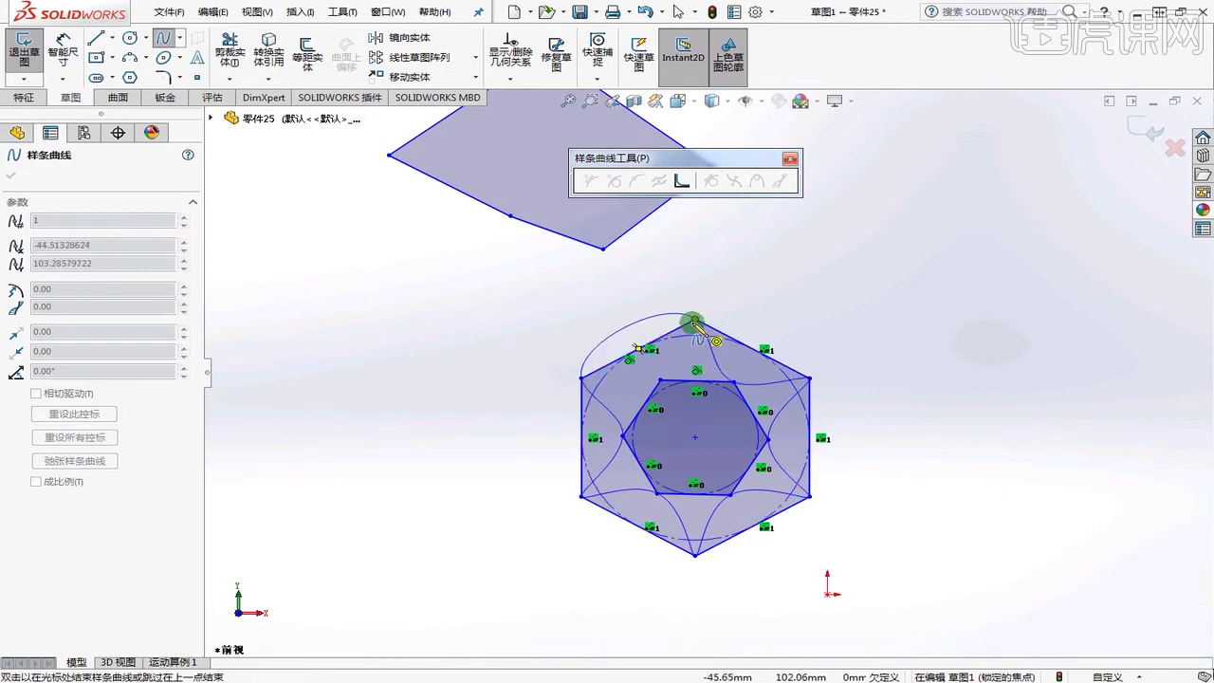
pyautogui.doubleClick(695, 321)
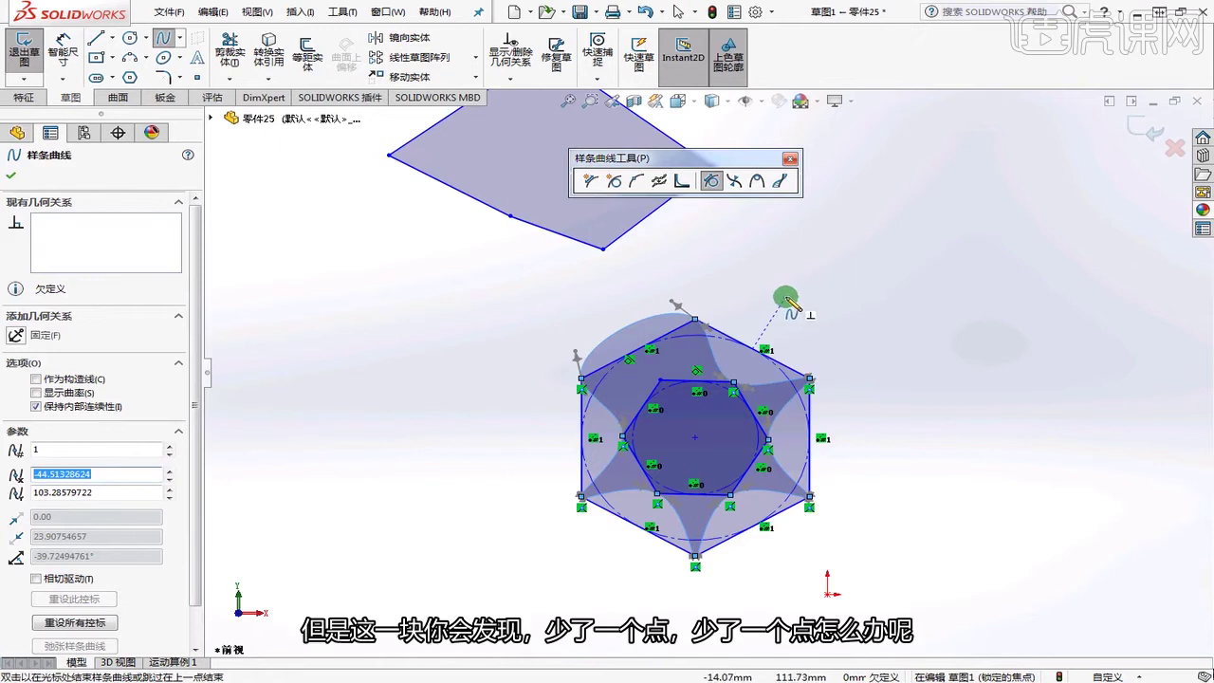
pyautogui.press('Escape')
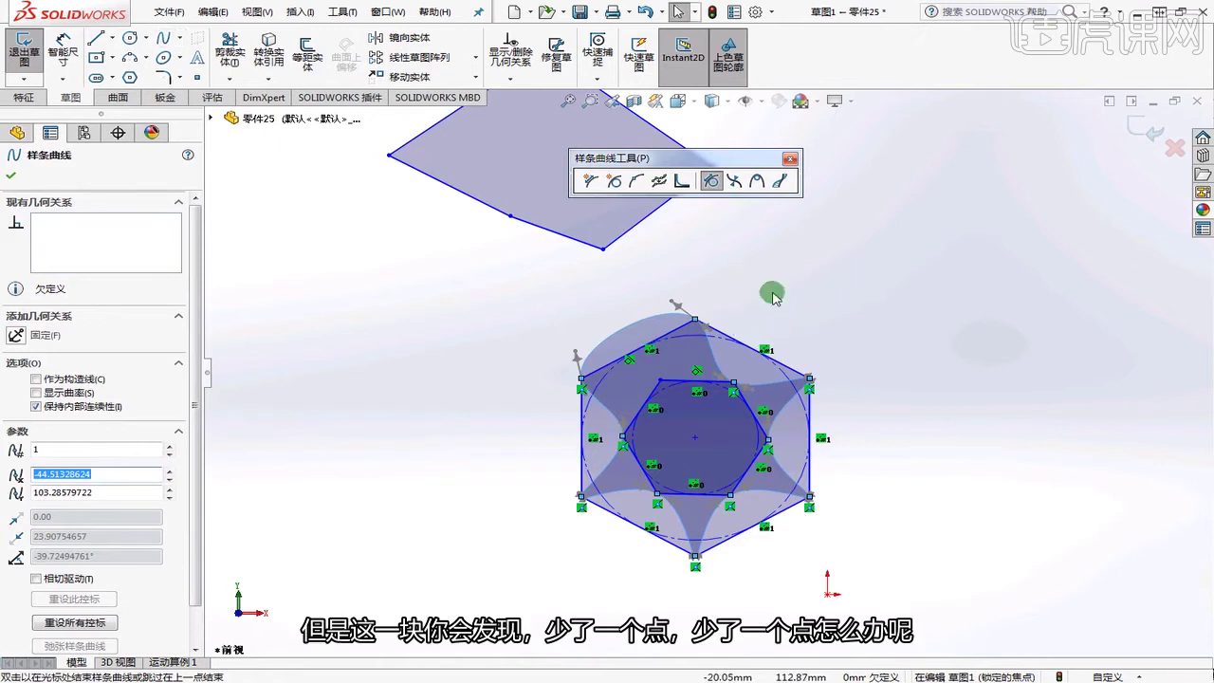
pyautogui.click(775, 292)
# - Insert a spline point on the upper-left arc and move it onto the inner hexagon's upper-left vertex
pyautogui.click(661, 316)
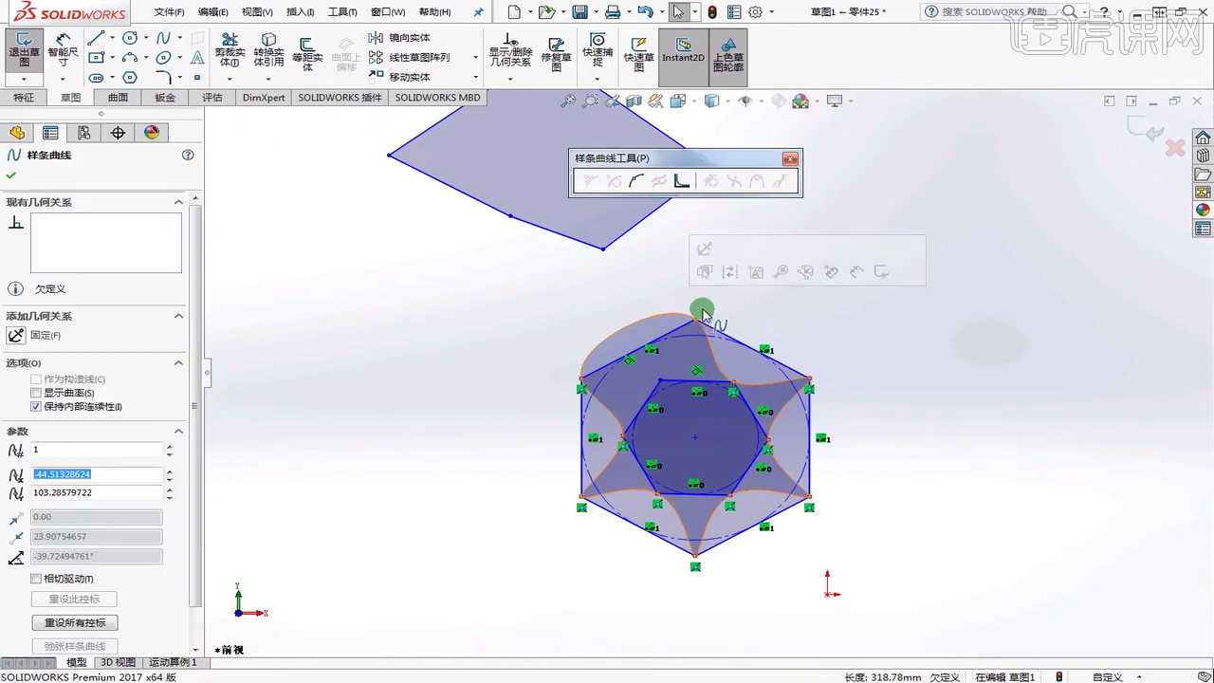
pyautogui.click(637, 180)
pyautogui.click(625, 326)
pyautogui.click(706, 313)
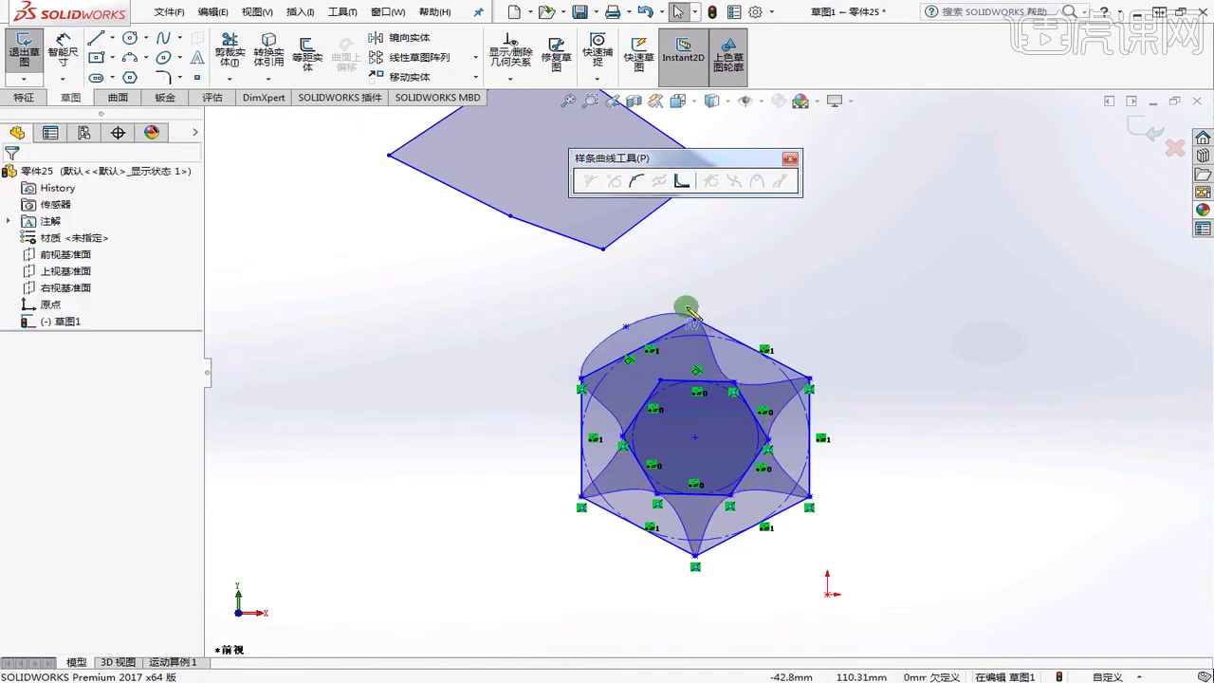
pyautogui.moveTo(617, 331); pyautogui.dragTo(661, 381)
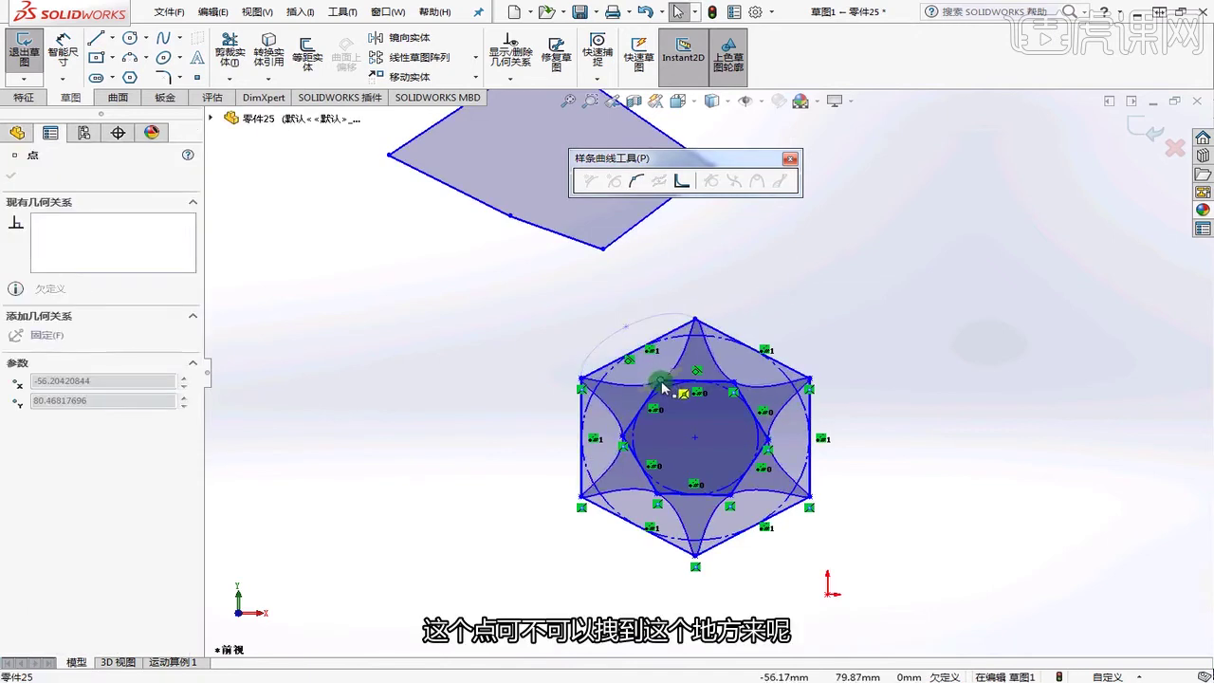
# - Examine how the closed star-shaped spline meets the inner and outer hexagon vertices, including at the inserted upper-left point
pyautogui.click(816, 263)
pyautogui.scroll(-3, 687, 389)
pyautogui.scroll(-1, 620, 352)
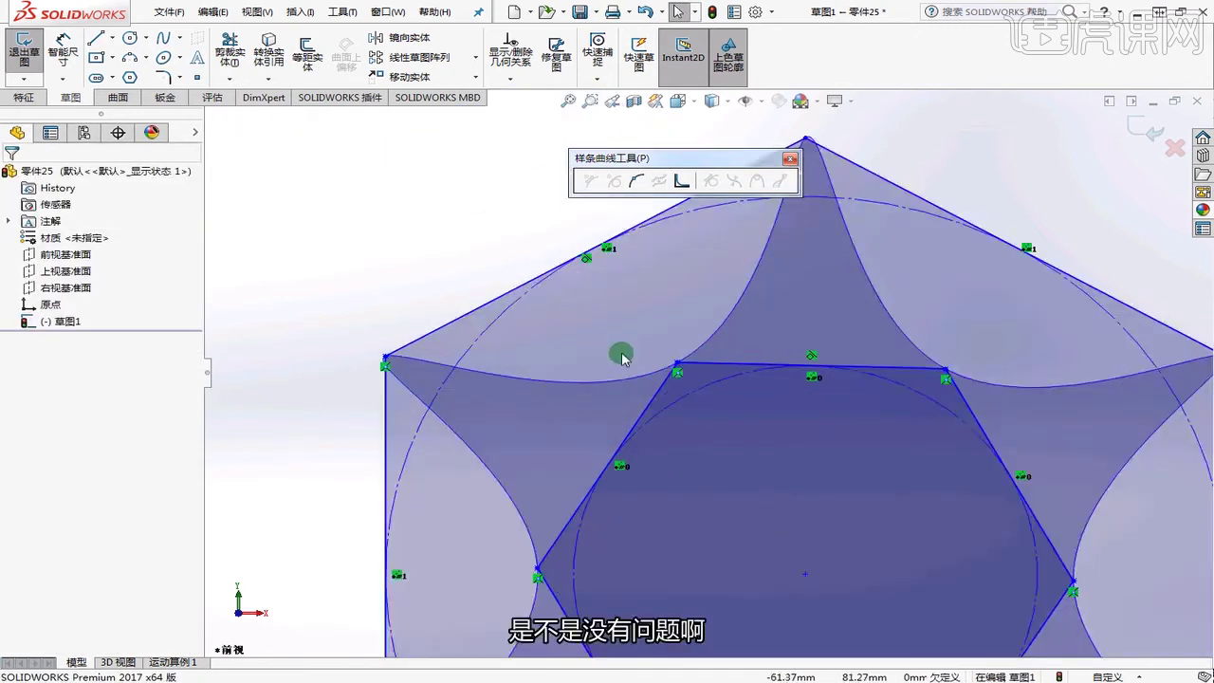
pyautogui.scroll(4, 620, 349)
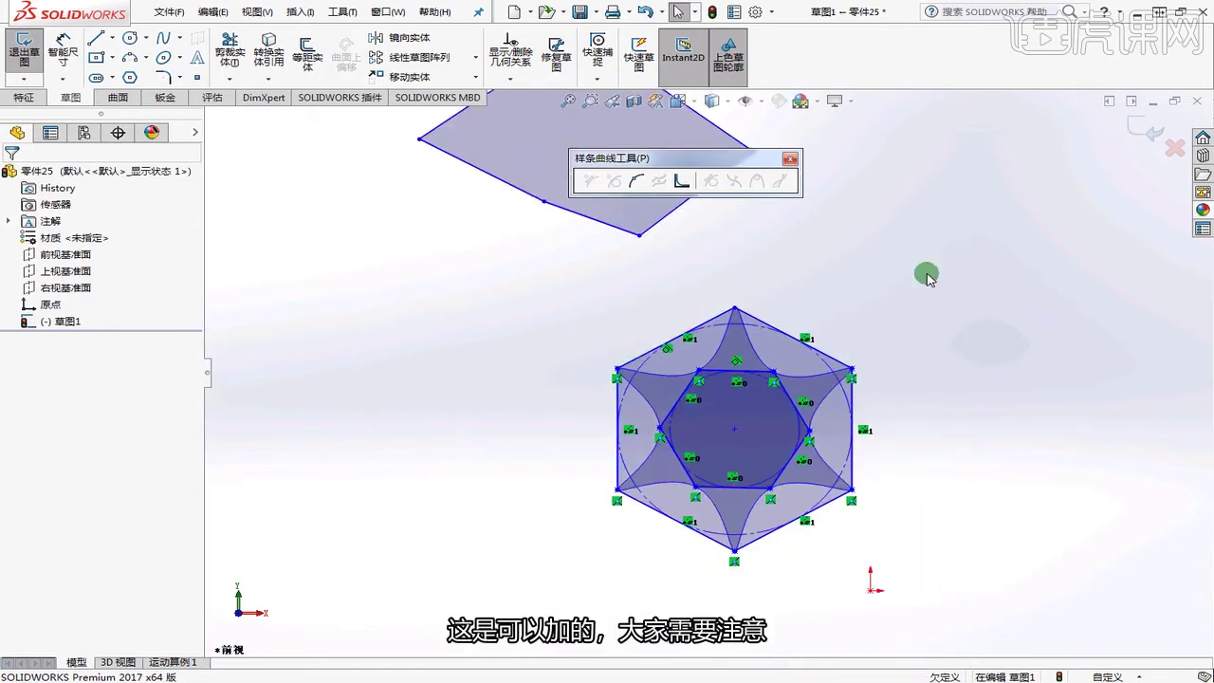
pyautogui.scroll(-4, 663, 417)
pyautogui.scroll(2, 691, 369)
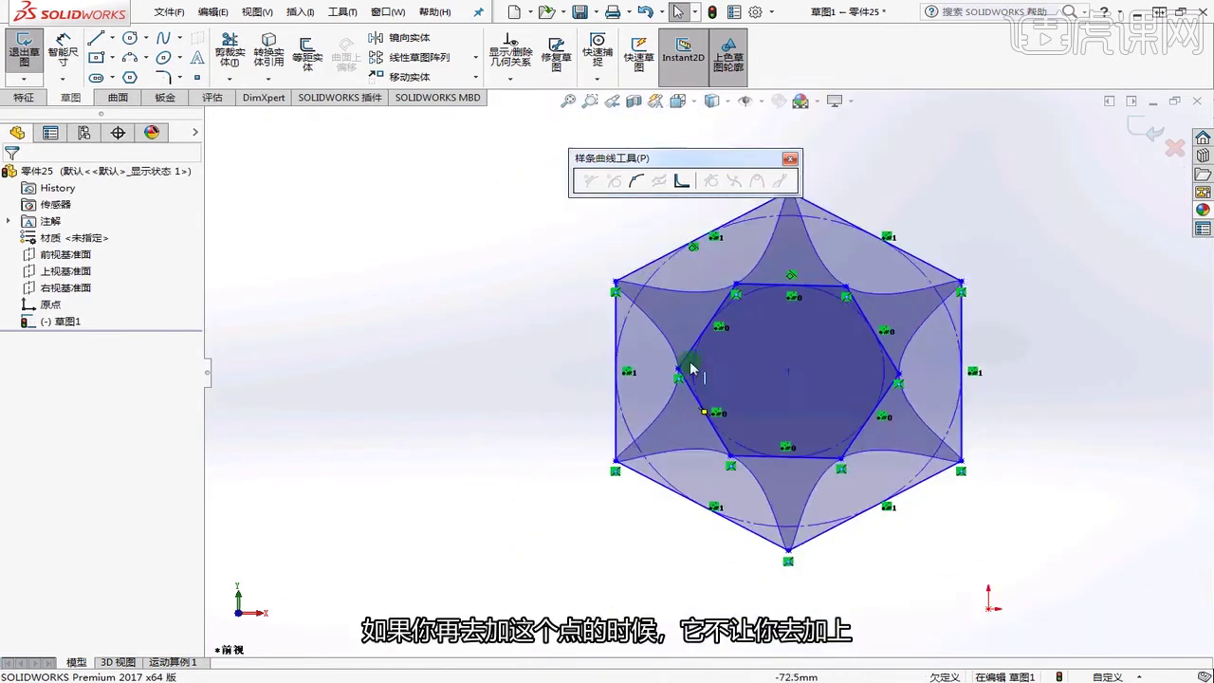
pyautogui.scroll(-5, 773, 242)
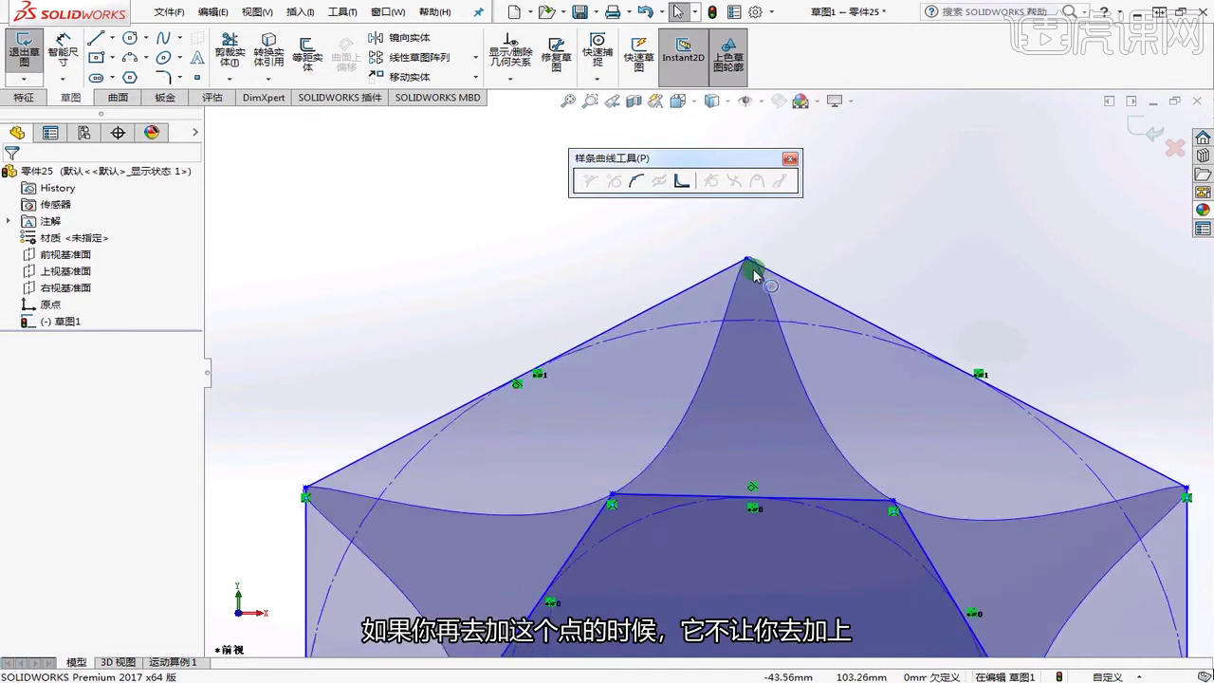
pyautogui.scroll(6, 751, 267)
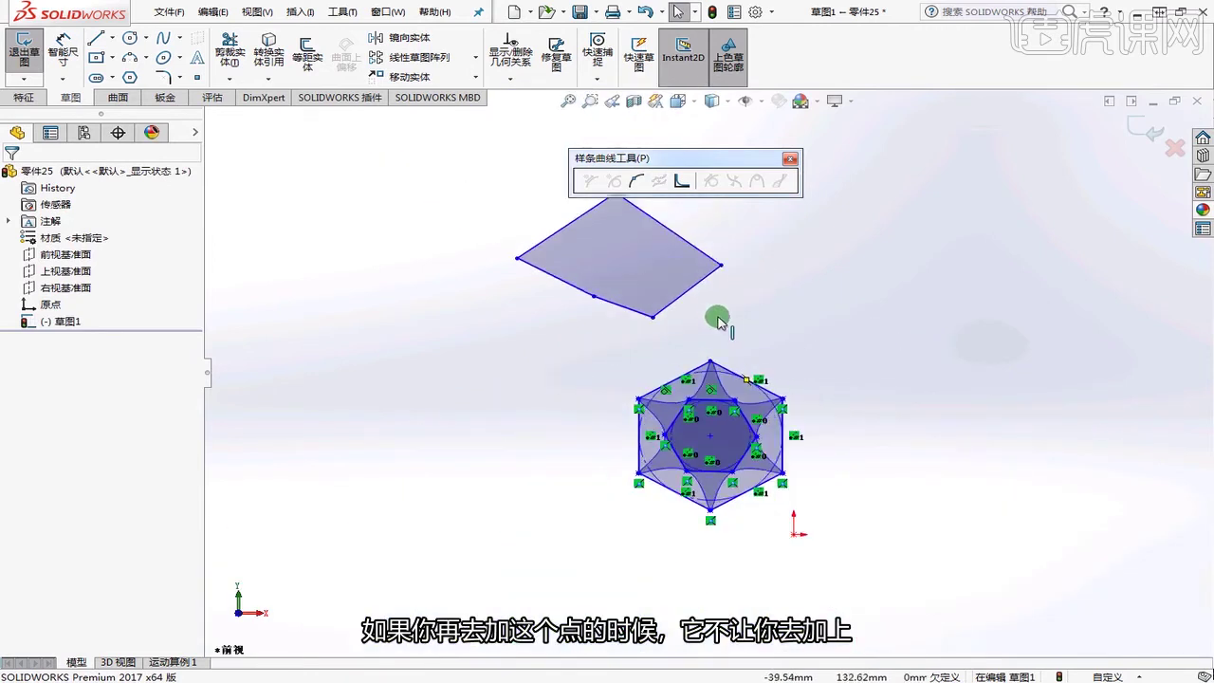
pyautogui.scroll(-2, 706, 351)
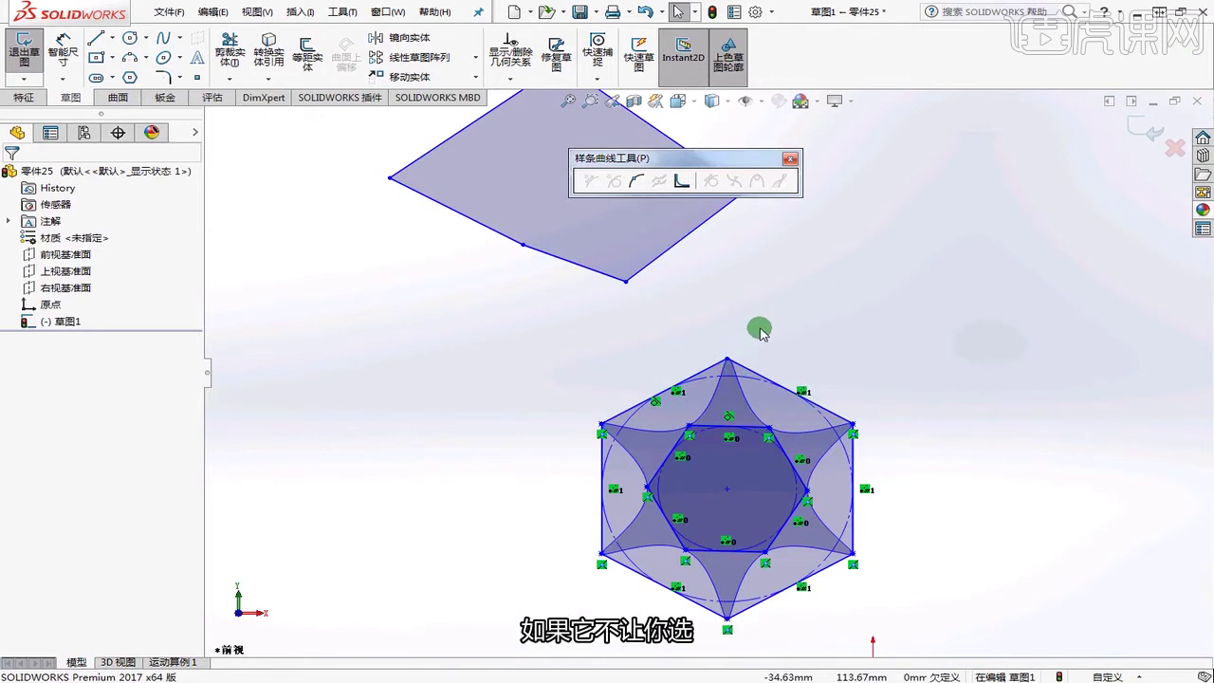
pyautogui.scroll(-2, 725, 359)
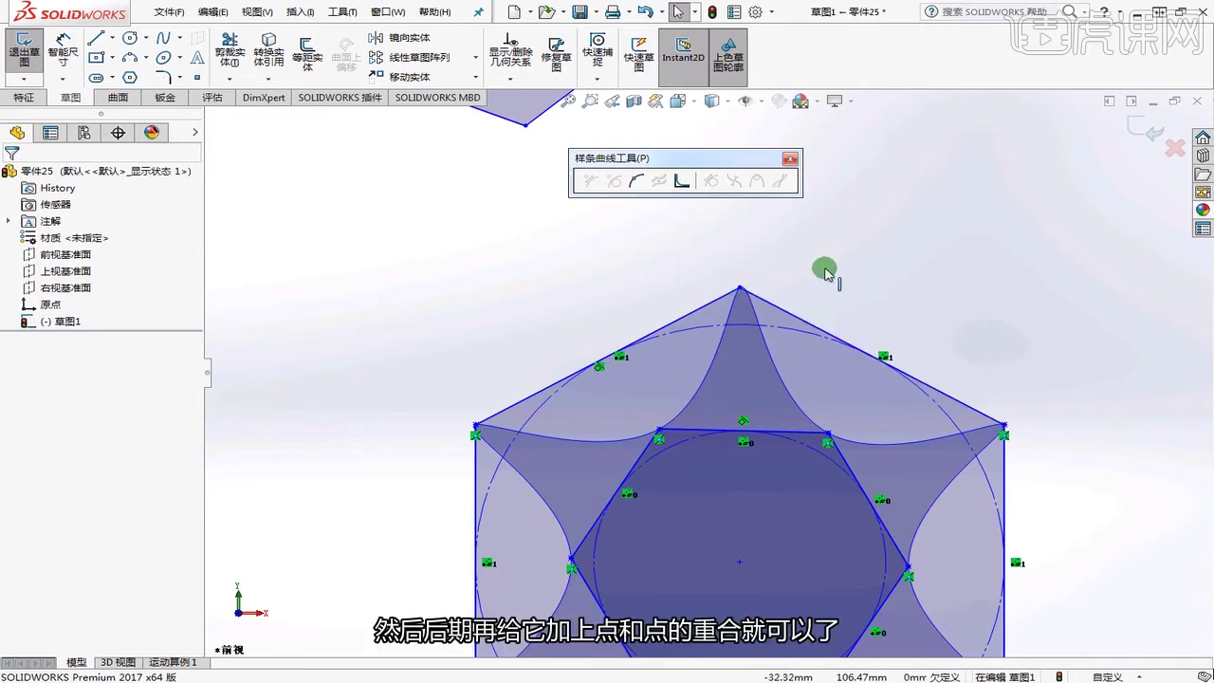
pyautogui.scroll(3, 891, 263)
pyautogui.scroll(-3, 720, 415)
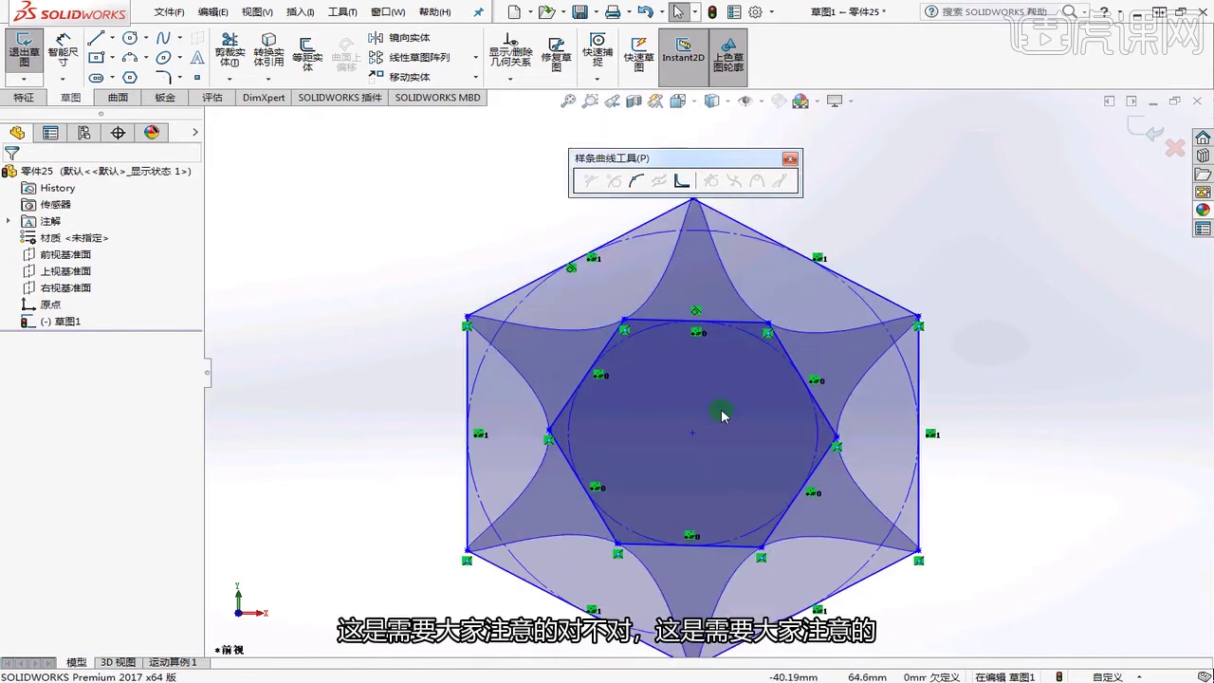
# - Clear the sketch by deleting the star-shaped spline, both hexagons and the five-line outline
pyautogui.click(807, 338)
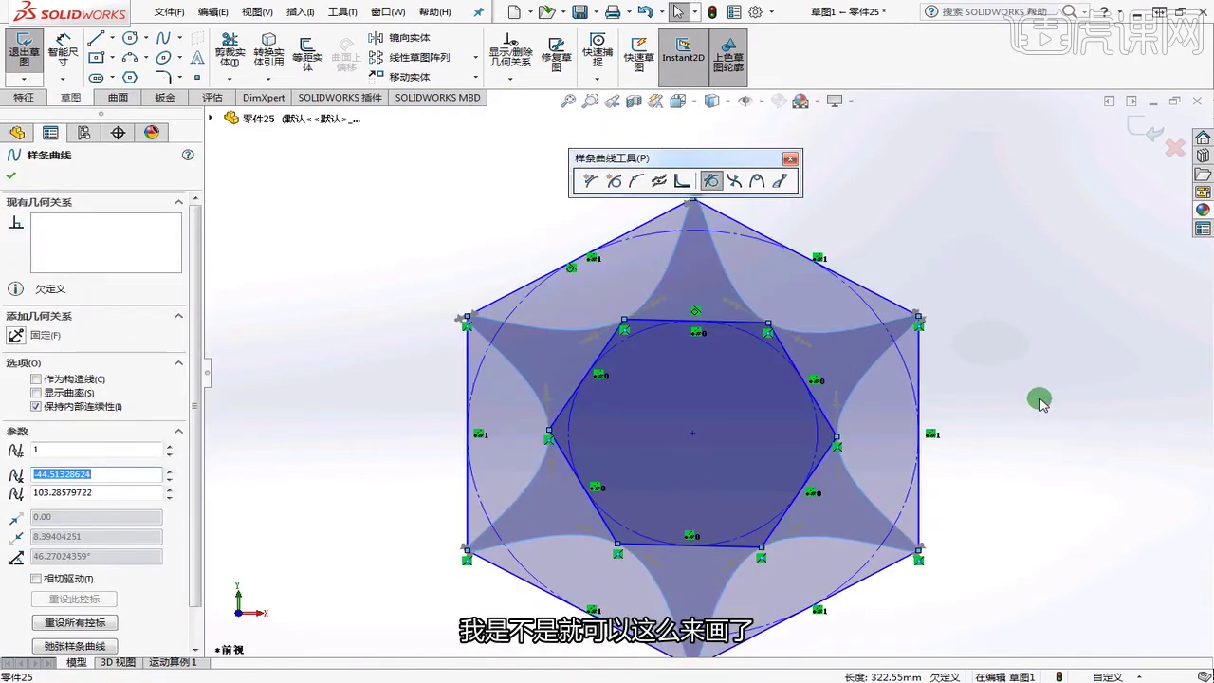
pyautogui.press('Delete')
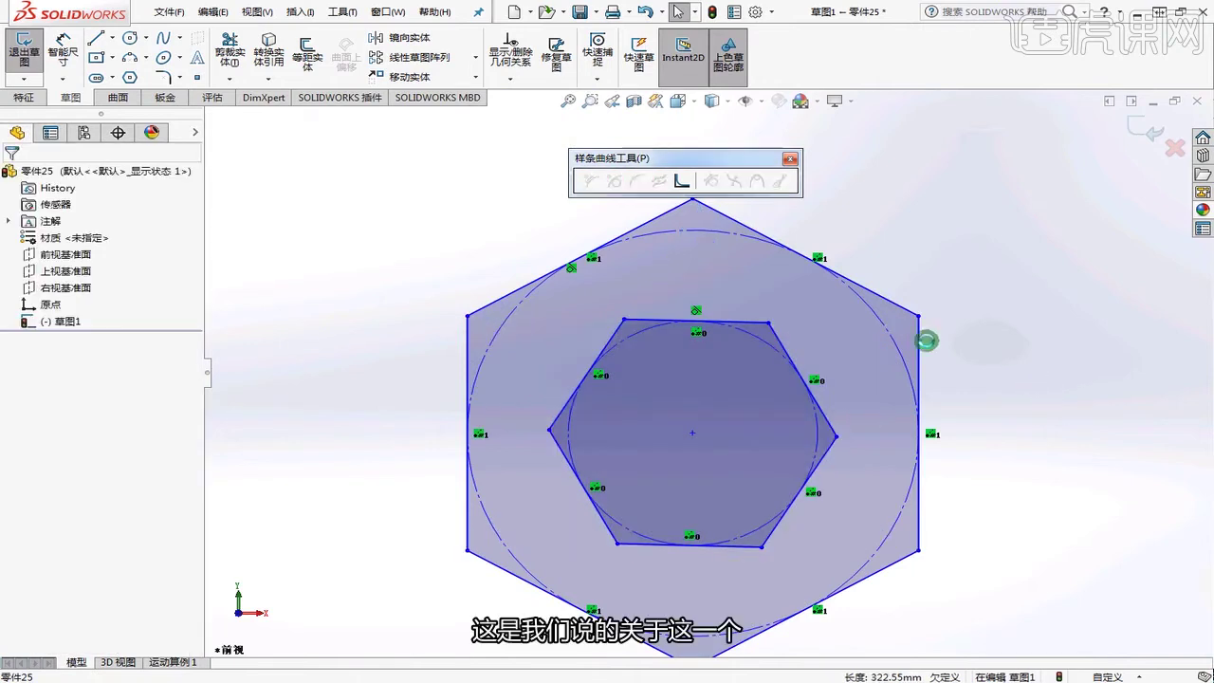
pyautogui.scroll(5, 618, 282)
pyautogui.moveTo(570, 280); pyautogui.dragTo(872, 491)
pyautogui.press('Delete')
pyautogui.scroll(3, 709, 374)
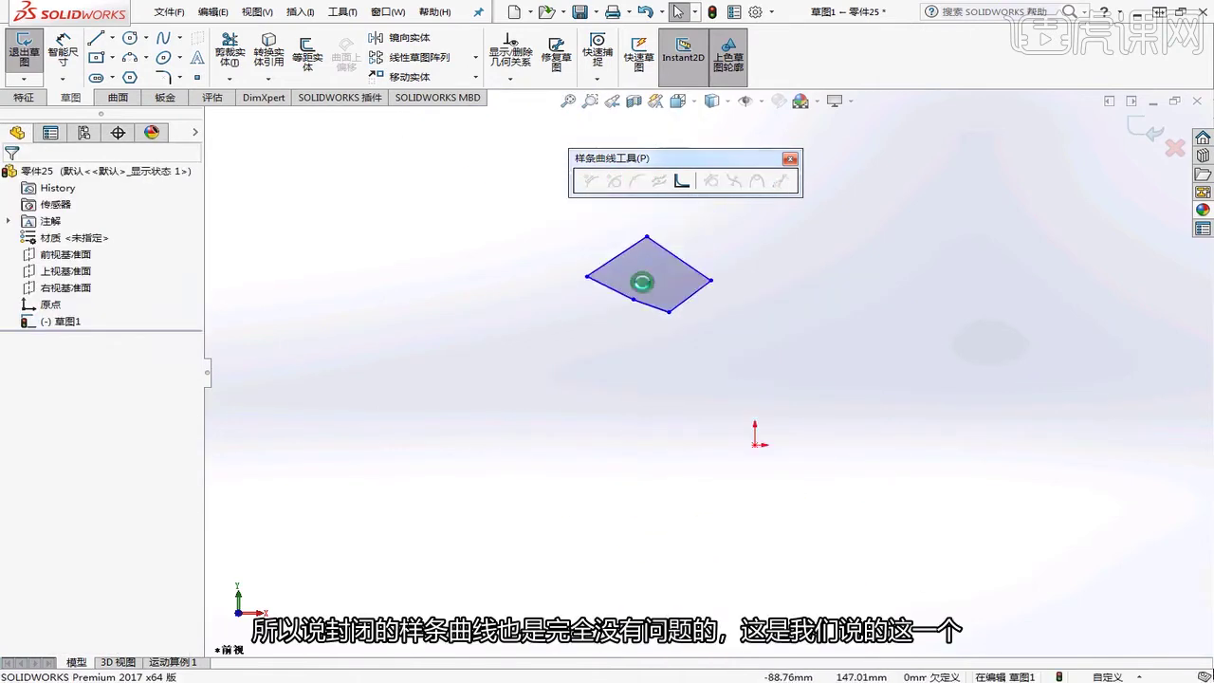
pyautogui.moveTo(550, 235); pyautogui.dragTo(864, 421)
pyautogui.press('Delete')
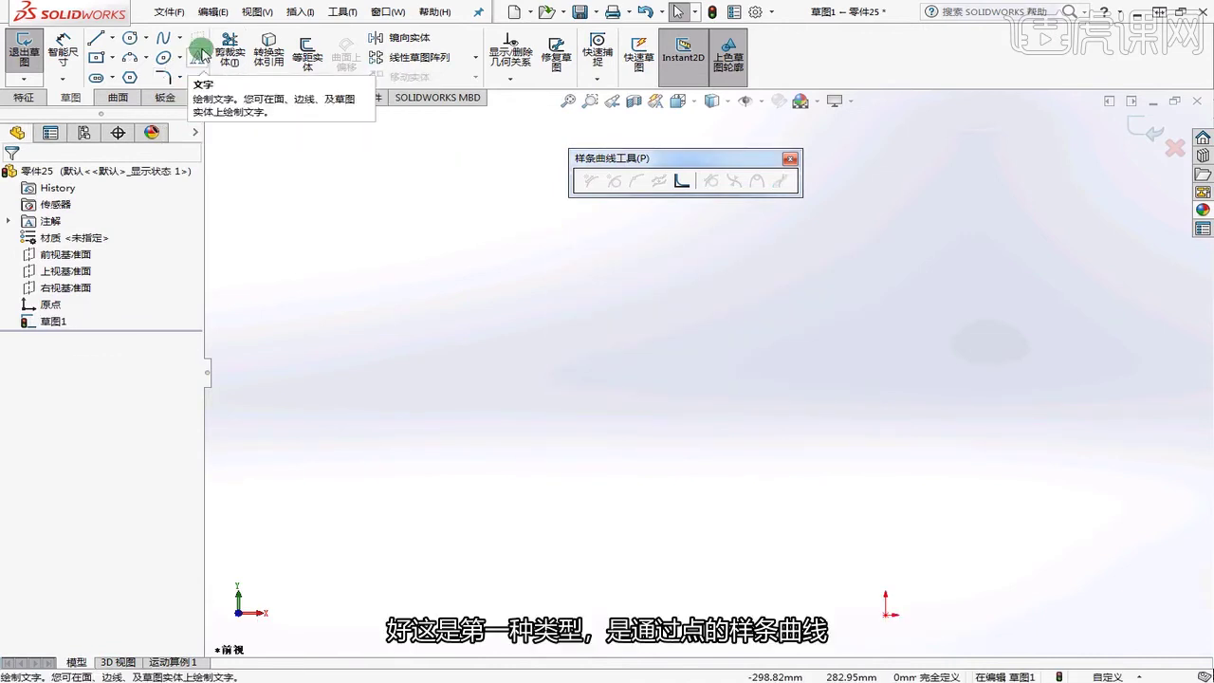
# - Draw an open Bézier style spline with six control vertices zigzagging across the empty sketch
pyautogui.click(181, 38)
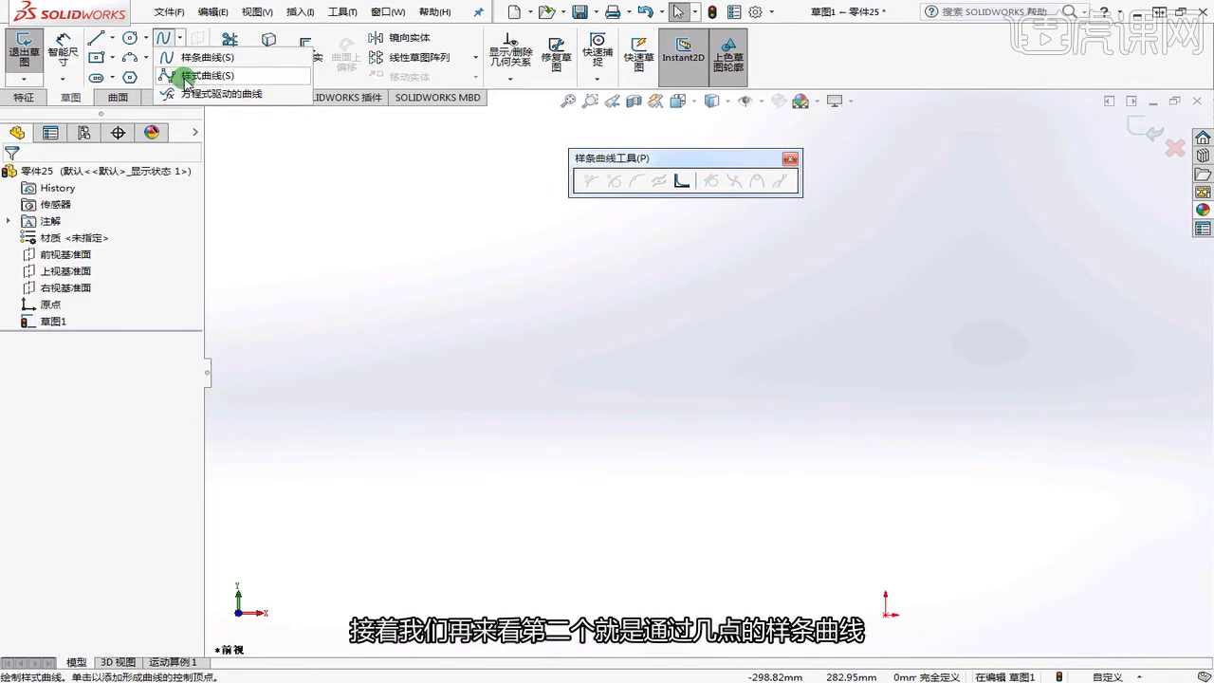
pyautogui.click(188, 76)
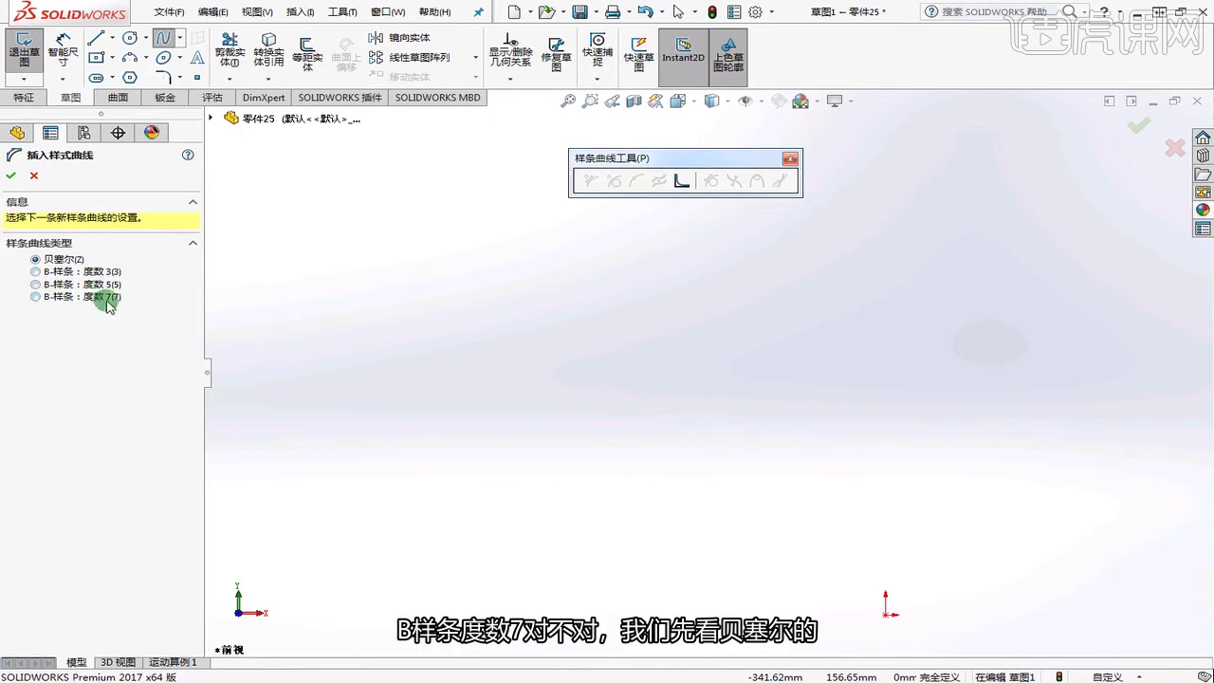
pyautogui.click(366, 360)
pyautogui.click(426, 299)
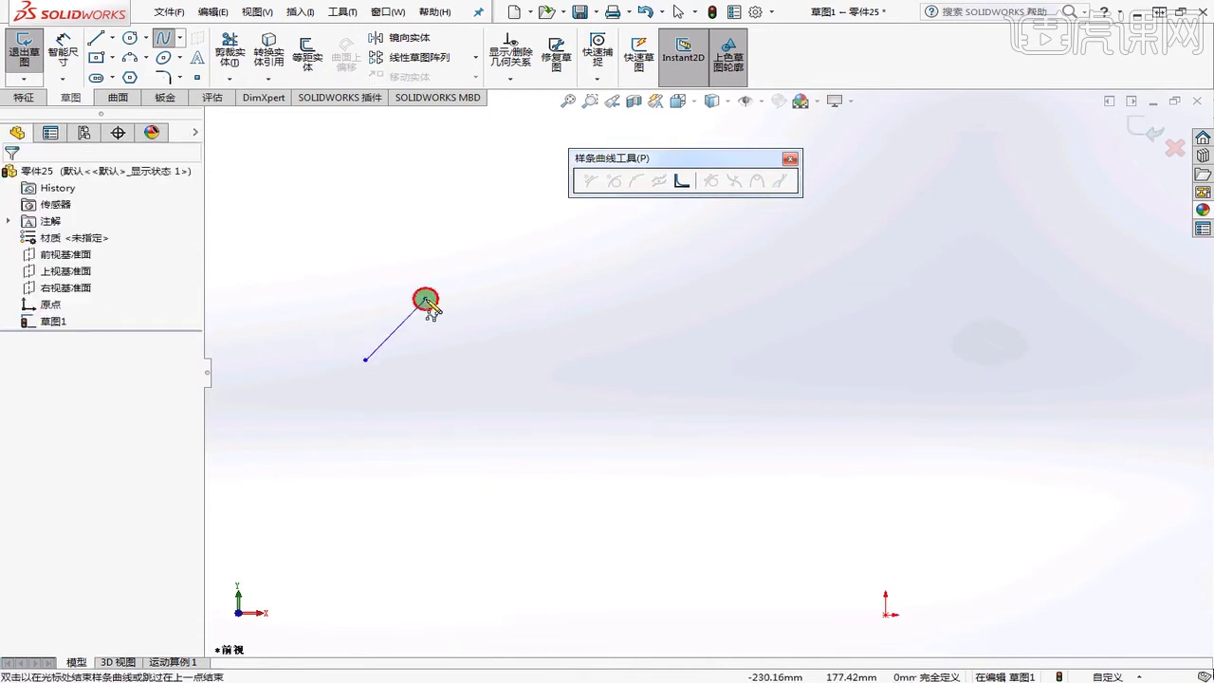
pyautogui.click(503, 378)
pyautogui.click(620, 296)
pyautogui.click(726, 376)
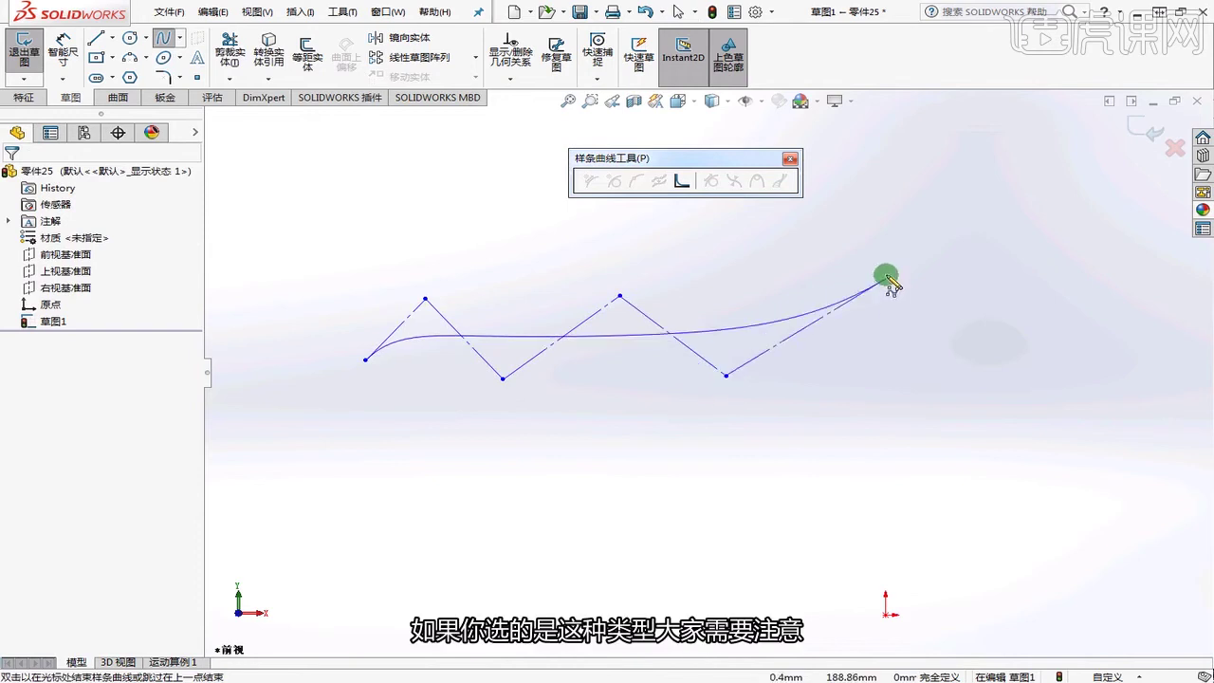
pyautogui.click(801, 290)
pyautogui.rightClick(831, 300)
pyautogui.click(860, 302)
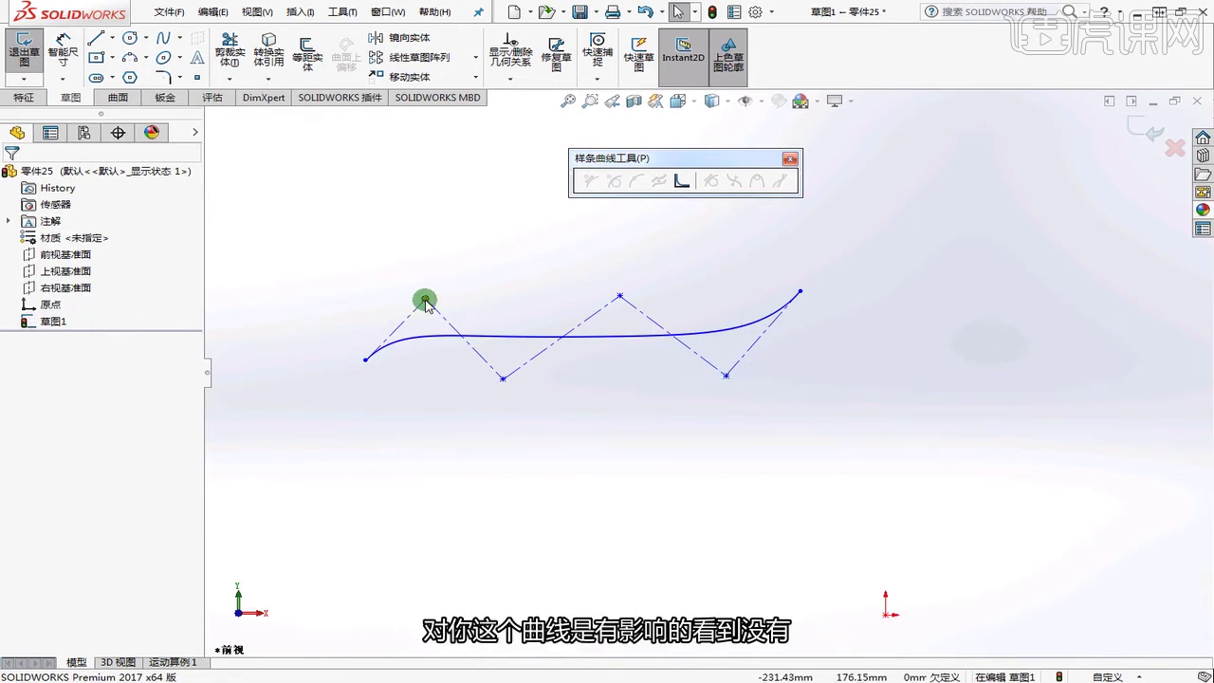
# - Reshape the Bézier spline by raising its first and third interior control vertices and lowering the second and fourth
pyautogui.moveTo(424, 300); pyautogui.dragTo(407, 179)
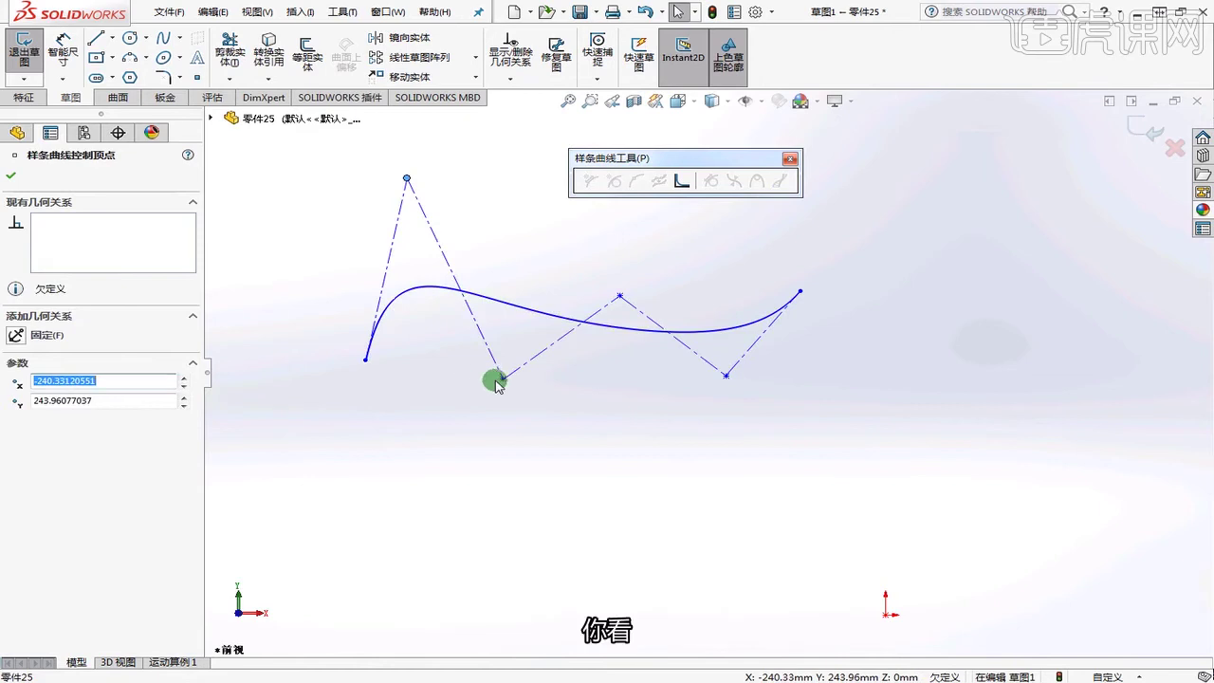
pyautogui.moveTo(502, 377); pyautogui.dragTo(509, 493)
pyautogui.moveTo(608, 288); pyautogui.dragTo(605, 209)
pyautogui.moveTo(726, 373); pyautogui.dragTo(744, 531)
pyautogui.click(843, 446)
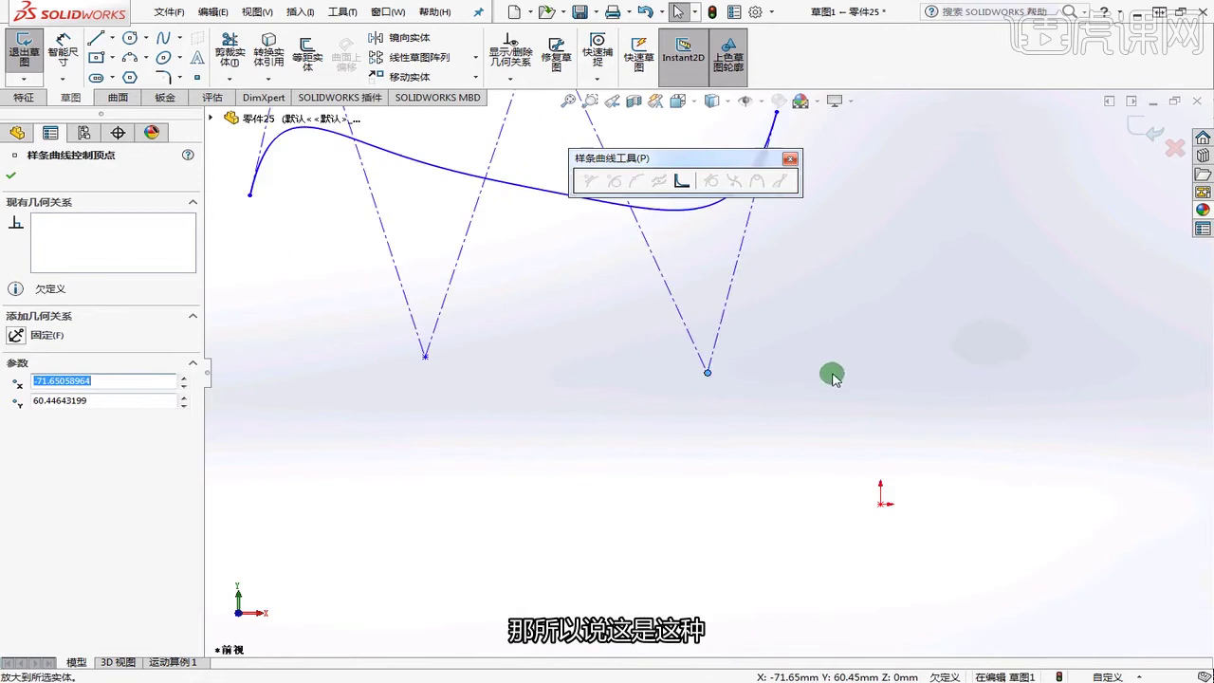
# - Check the reshaped Bézier spline's properties and delete the spline from the sketch
pyautogui.click(531, 411)
pyautogui.click(550, 327)
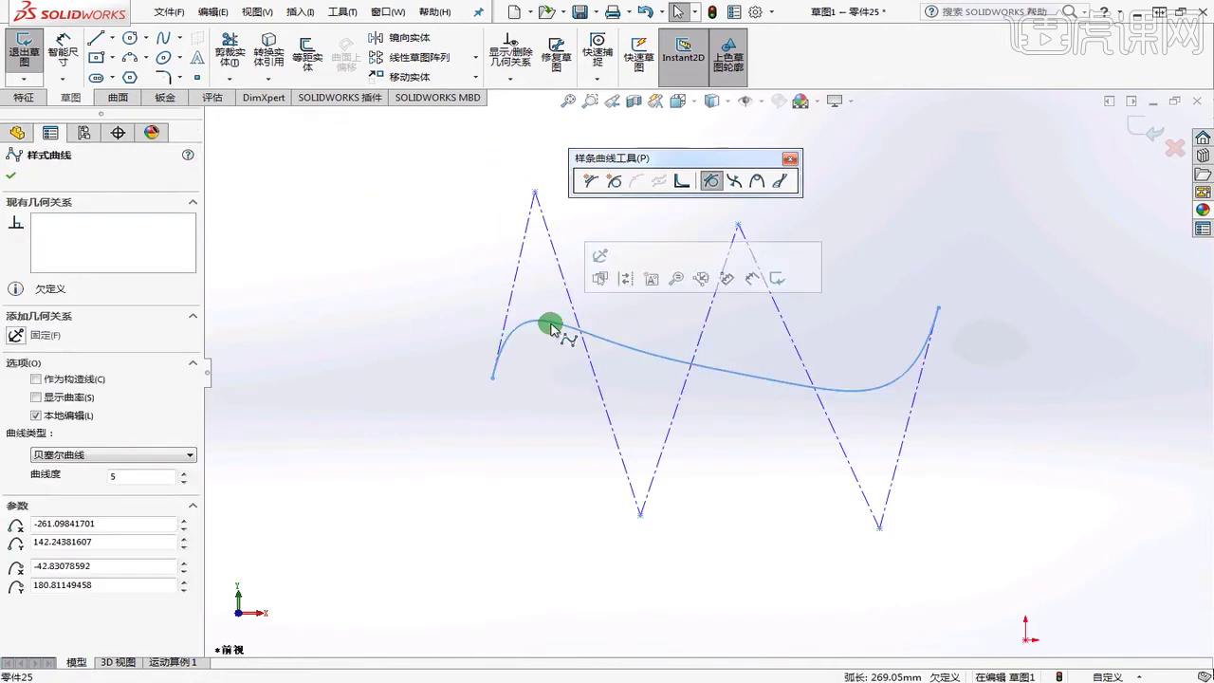
pyautogui.click(322, 325)
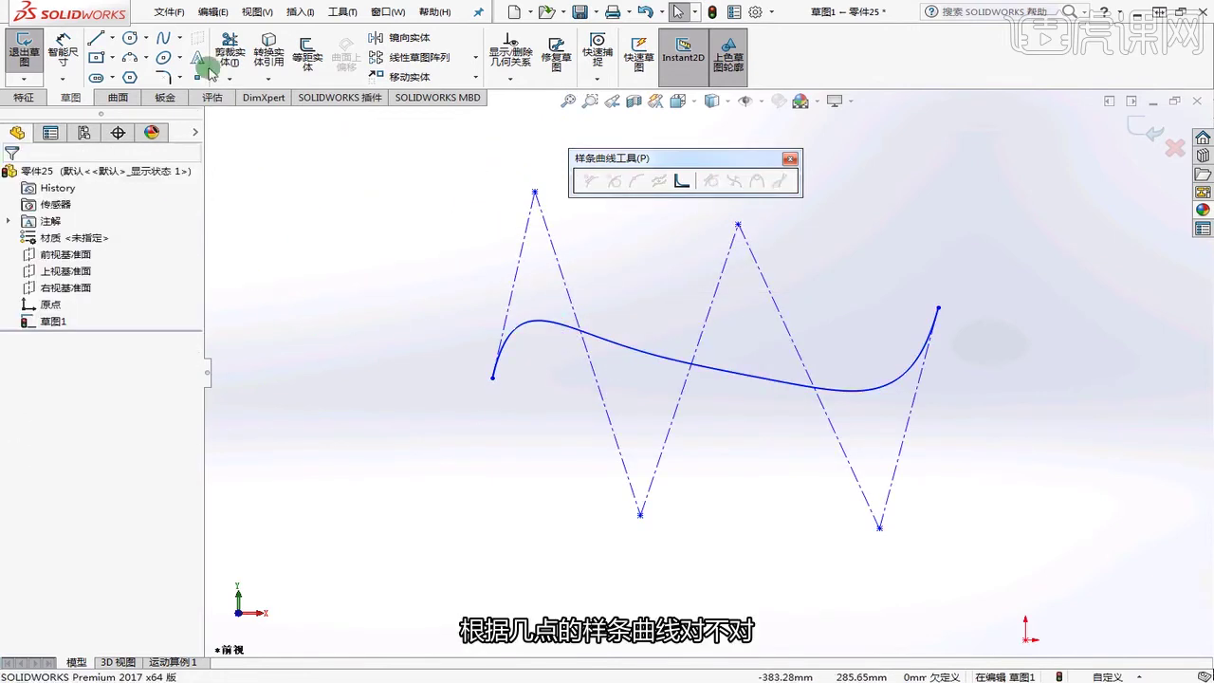
pyautogui.click(179, 38)
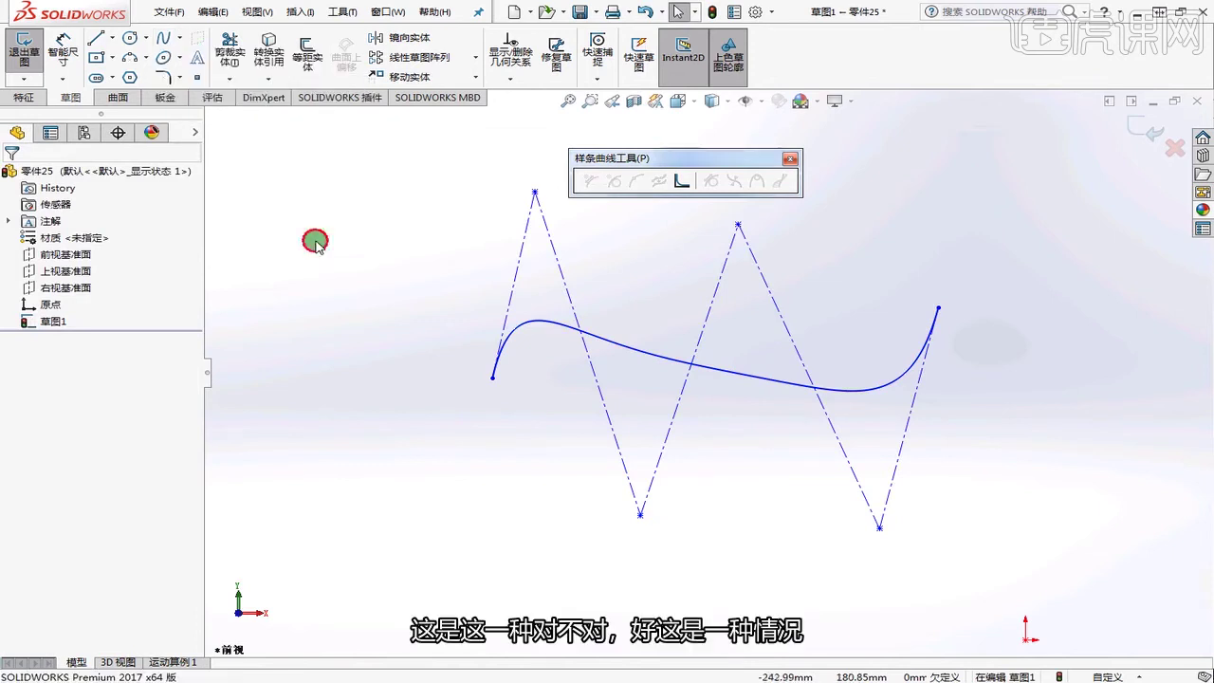
pyautogui.click(617, 342)
pyautogui.press('Delete')
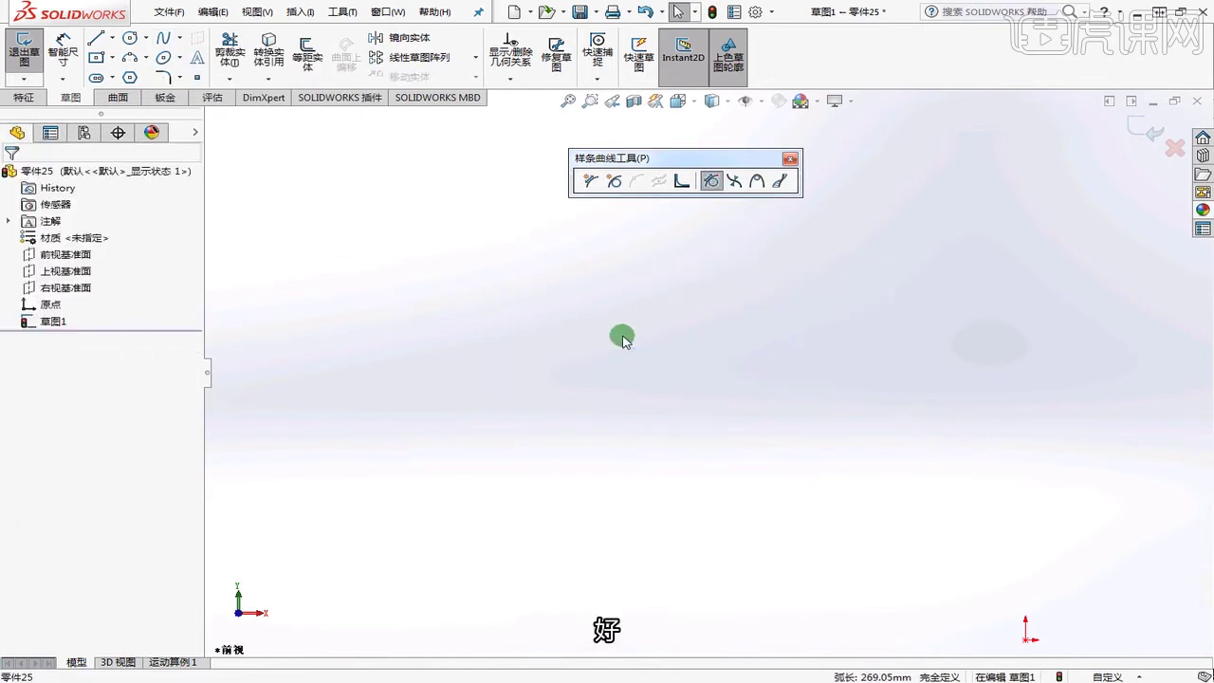
# - Draw an open style spline of type B-spline degree 3 with four zigzagging control vertices
pyautogui.click(185, 43)
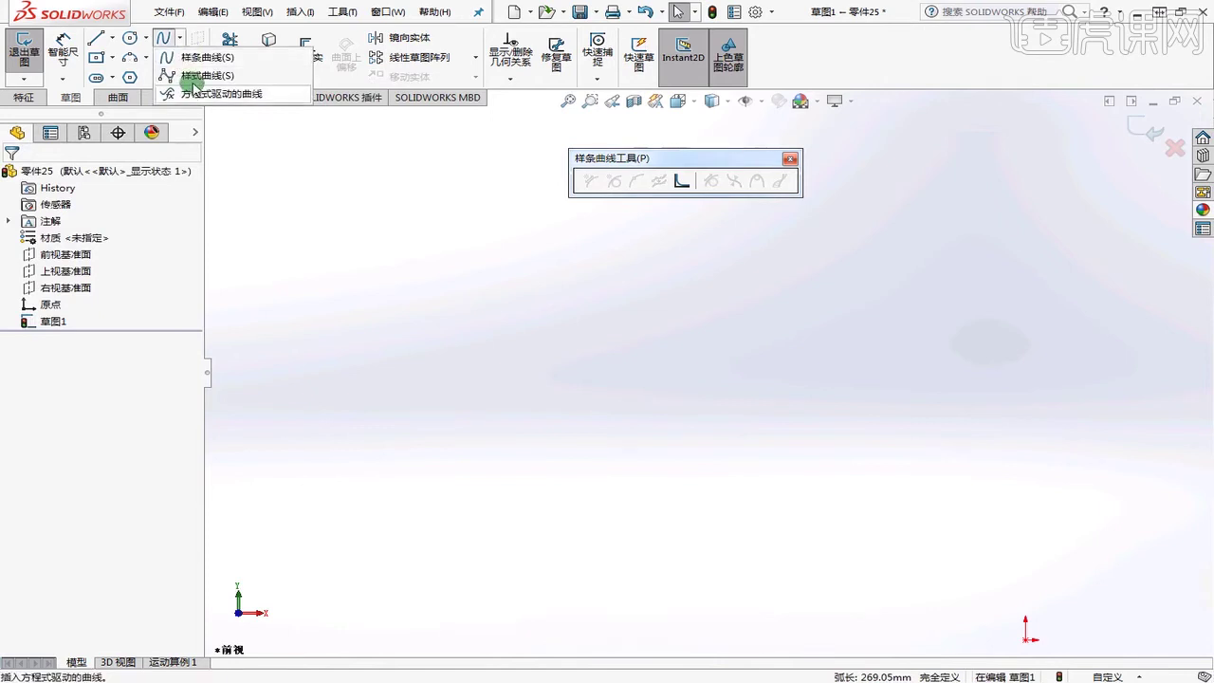
pyautogui.click(194, 76)
pyautogui.click(36, 259)
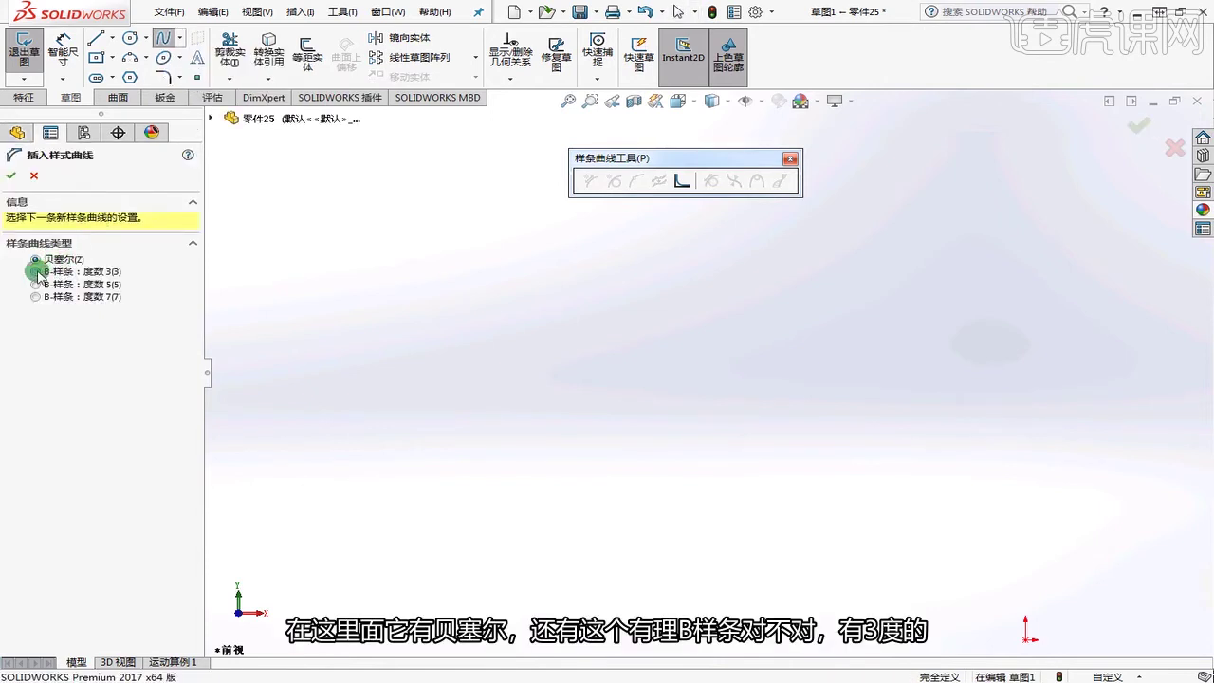
pyautogui.click(454, 346)
pyautogui.click(549, 284)
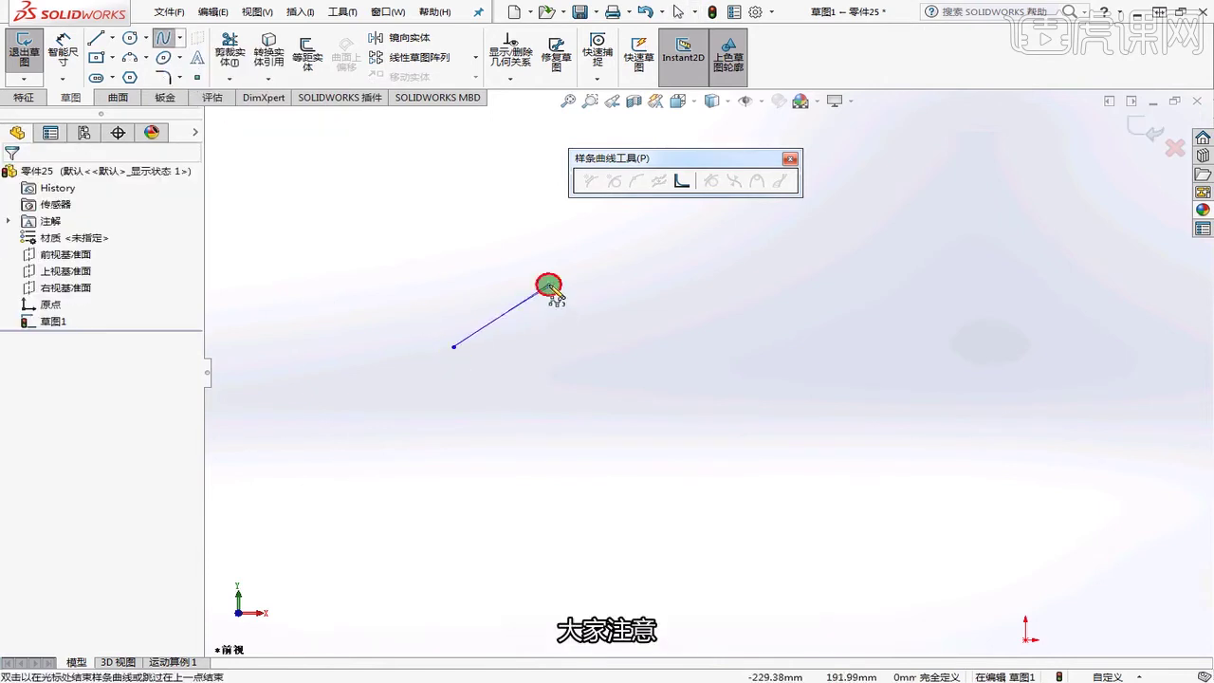
pyautogui.click(636, 373)
pyautogui.doubleClick(761, 295)
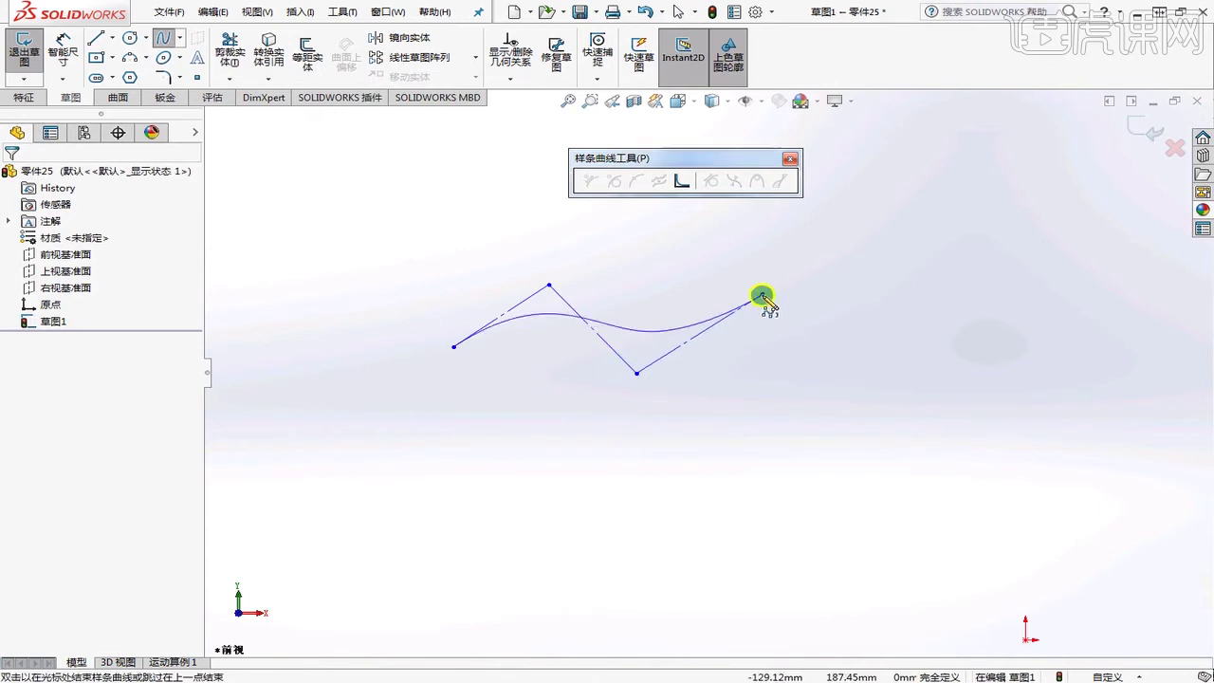
pyautogui.rightClick(762, 295)
pyautogui.click(800, 307)
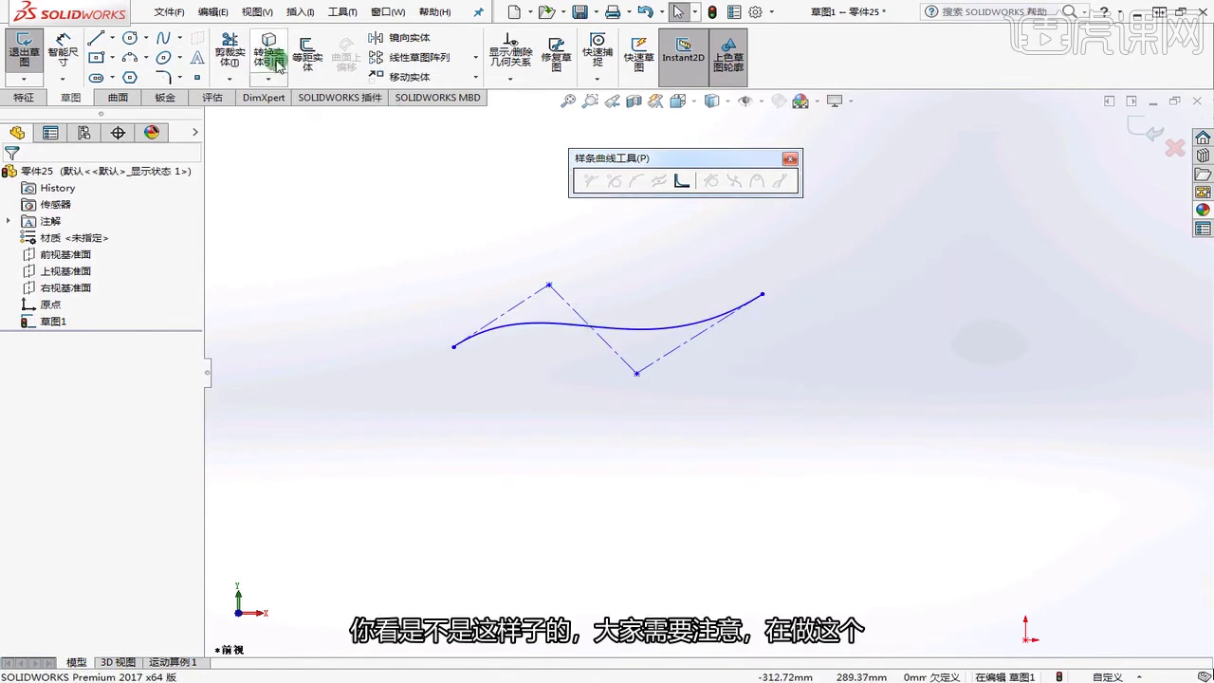
# - Draw a B-spline degree 7 style spline about 132 mm long with four zigzagging control vertices below the degree 3 spline
pyautogui.click(163, 38)
pyautogui.click(179, 38)
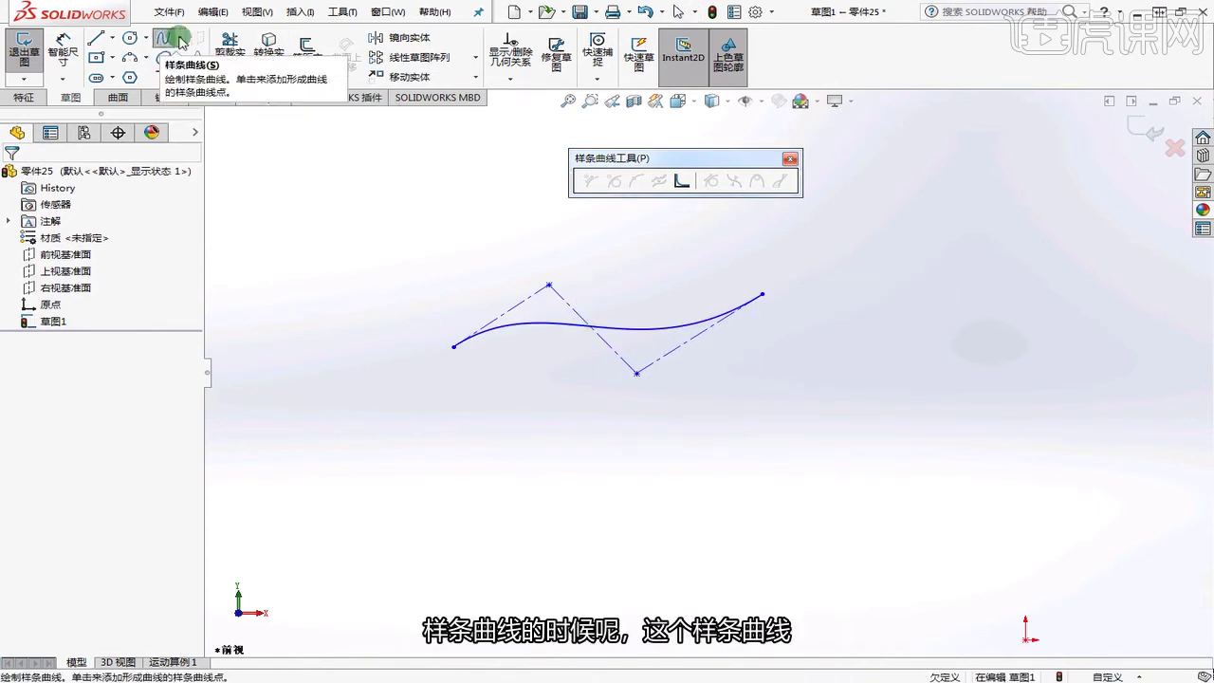
pyautogui.click(190, 74)
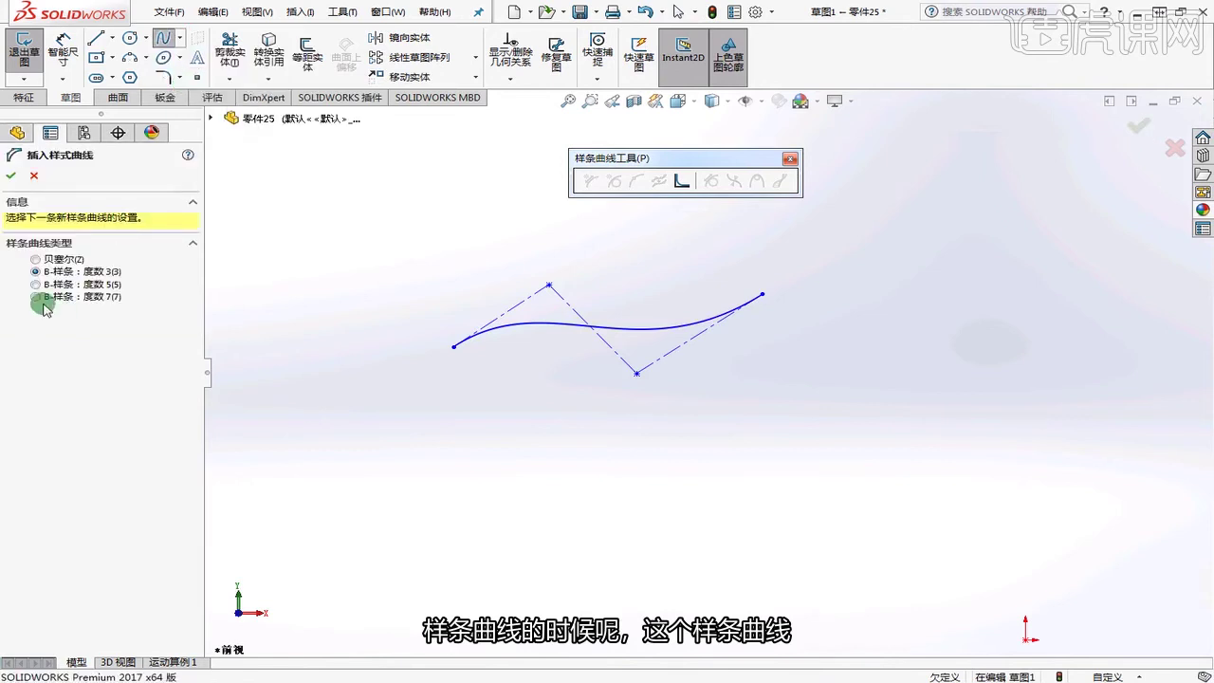
pyautogui.click(34, 298)
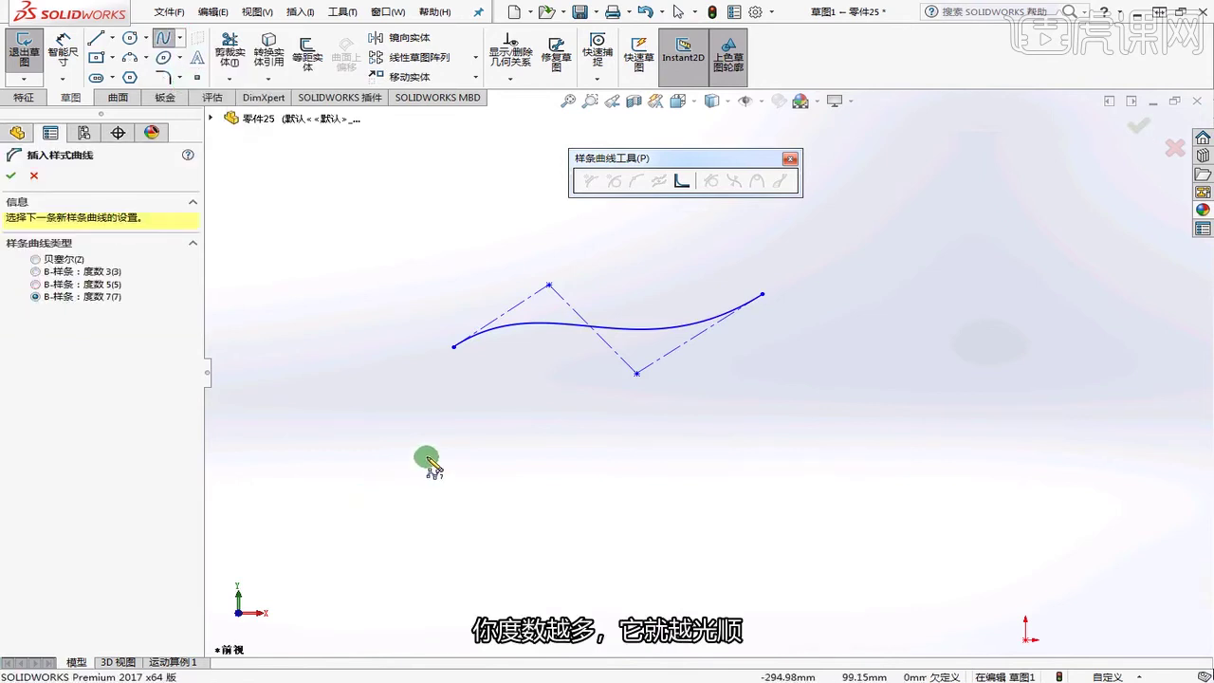
pyautogui.click(465, 454)
pyautogui.click(536, 410)
pyautogui.click(636, 471)
pyautogui.doubleClick(727, 422)
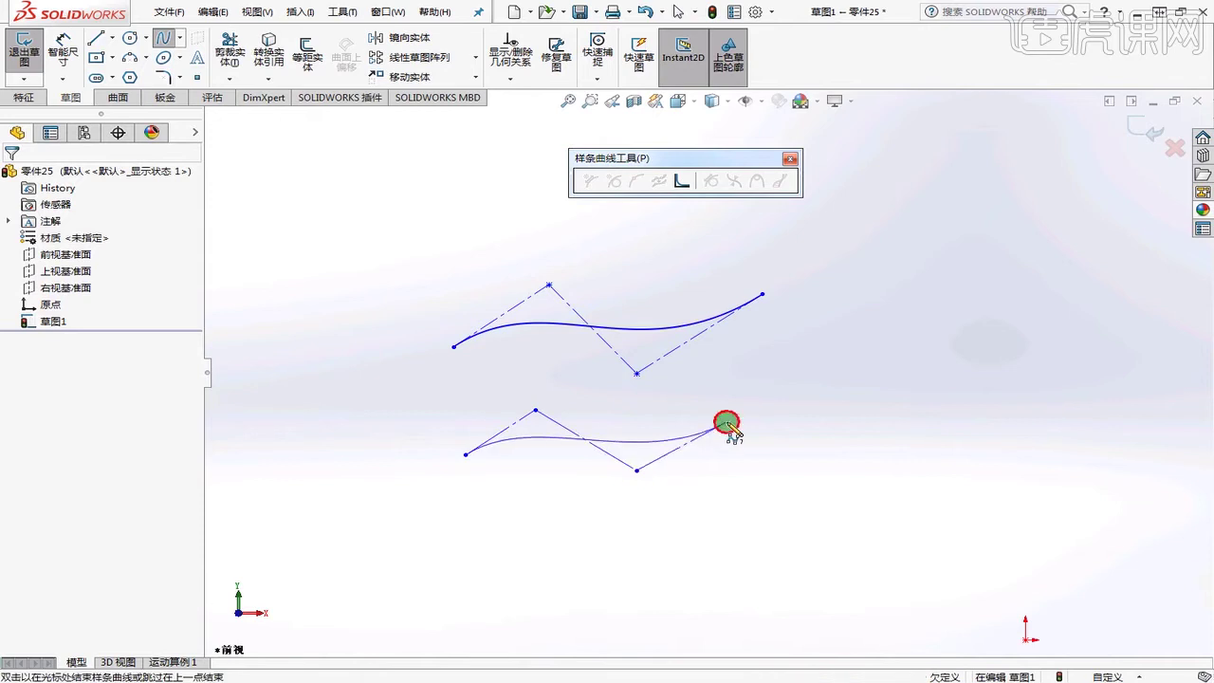
pyautogui.click(764, 427)
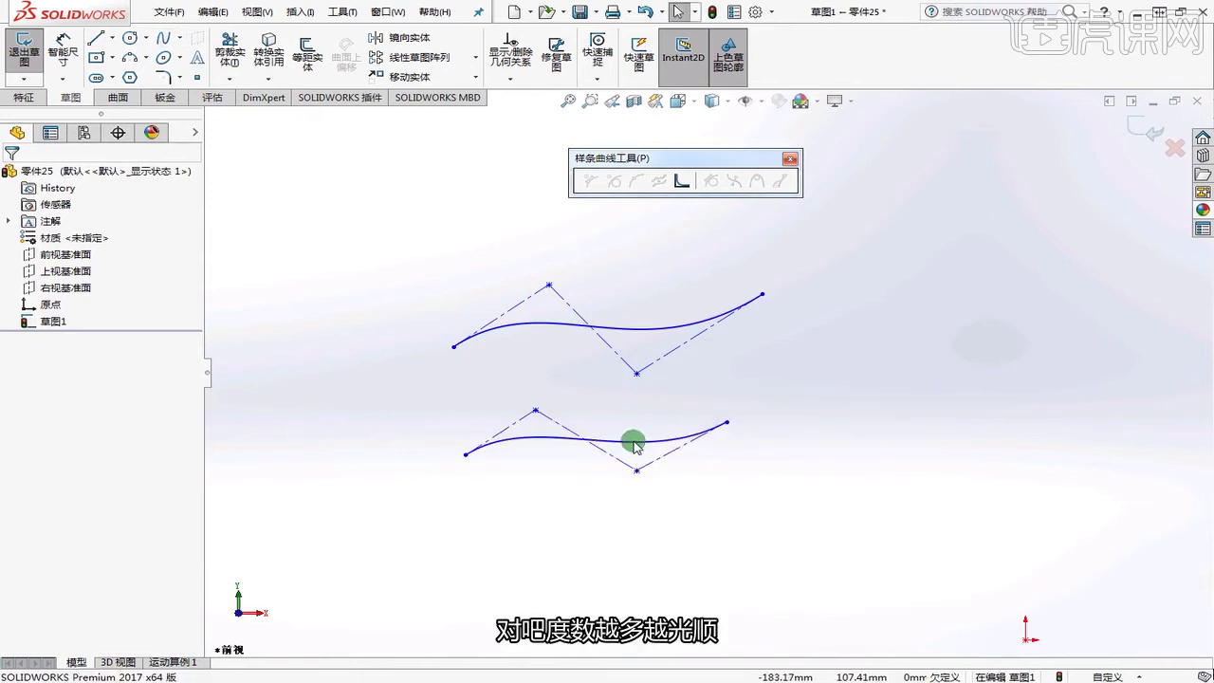
# - Delete the lower, degree 7 style spline
pyautogui.scroll(-3, 629, 439)
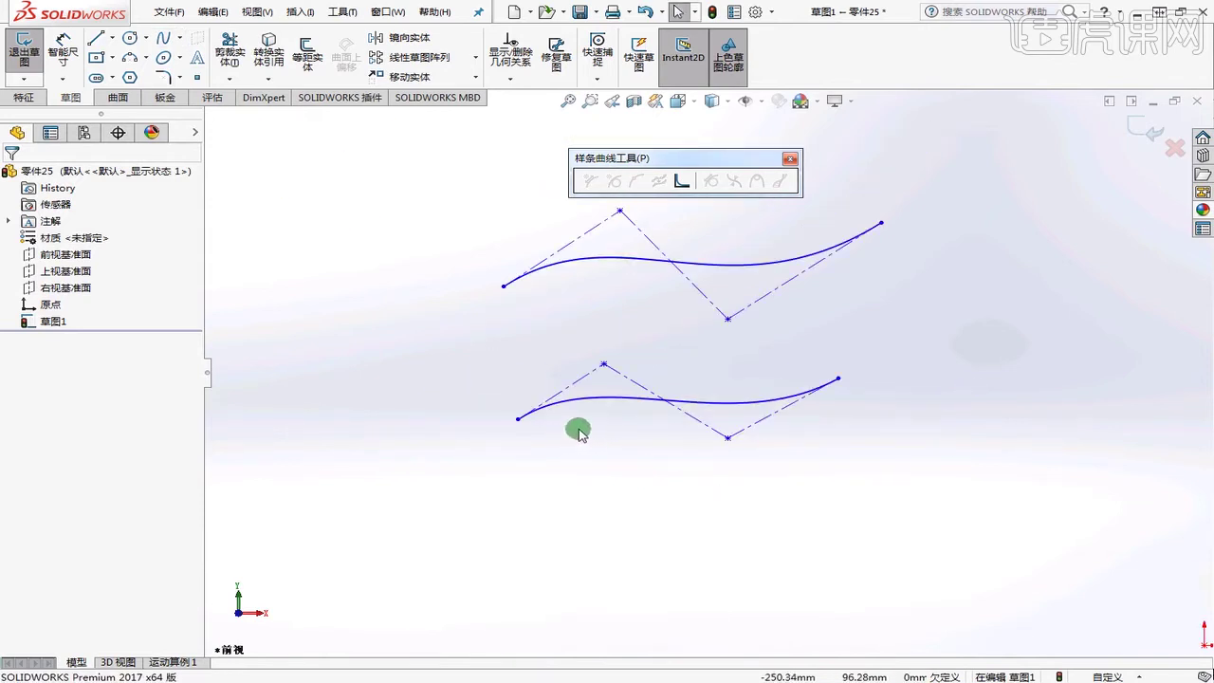
pyautogui.click(743, 404)
pyautogui.press('Delete')
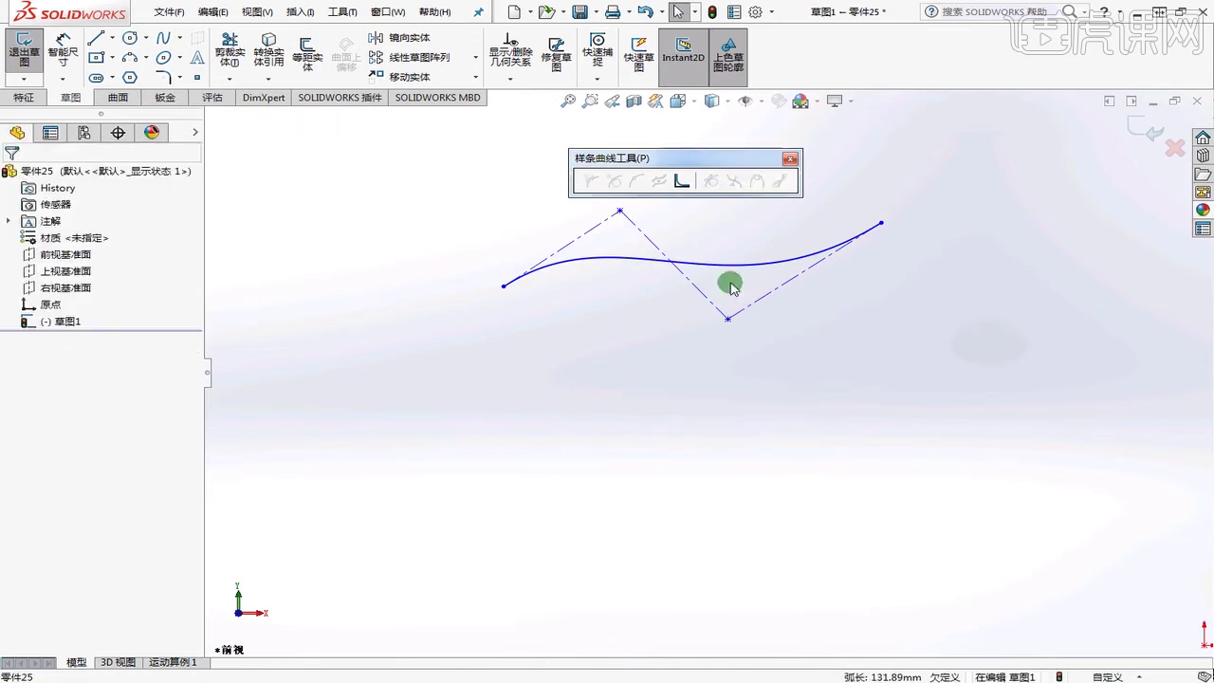
# - Delete the remaining B-spline degree 3 style spline from the sketch
pyautogui.click(732, 272)
pyautogui.press('Delete')
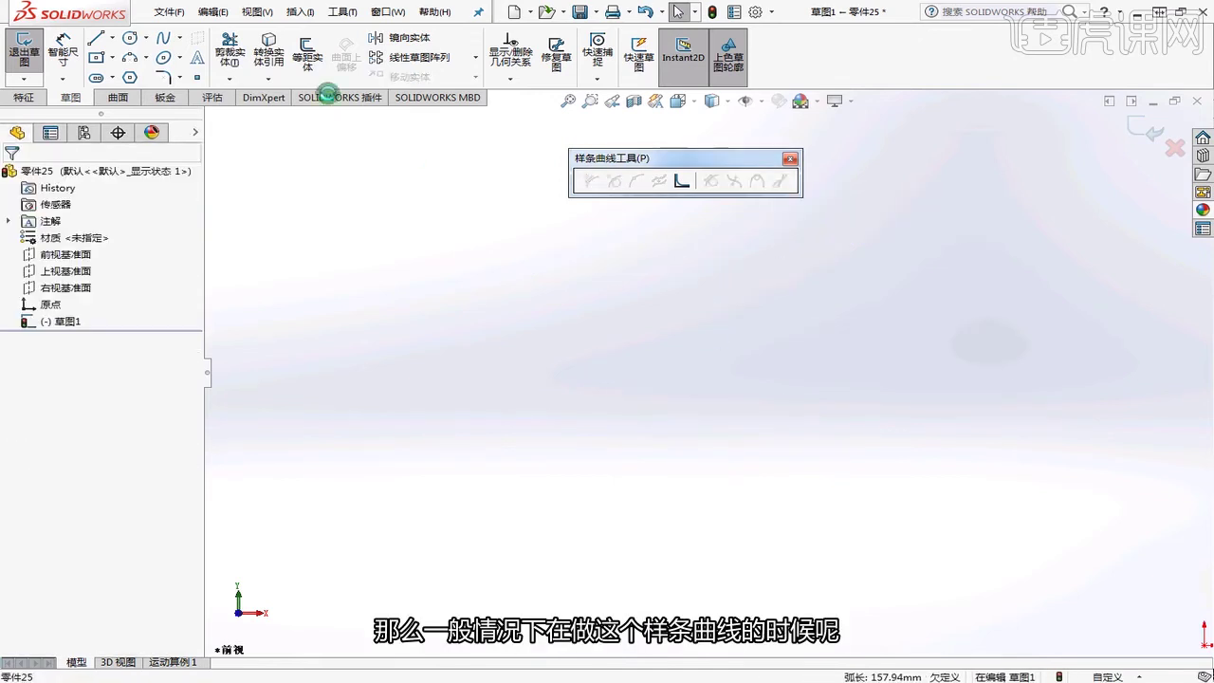
pyautogui.click(178, 41)
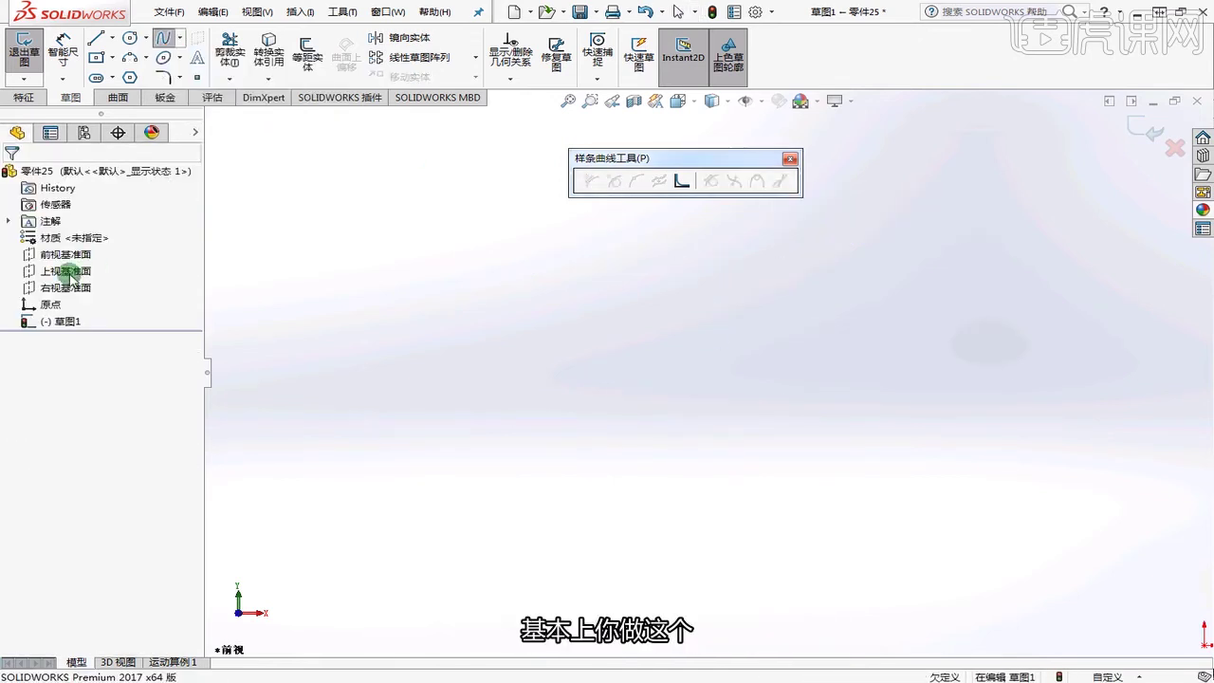
pyautogui.click(182, 45)
pyautogui.click(177, 76)
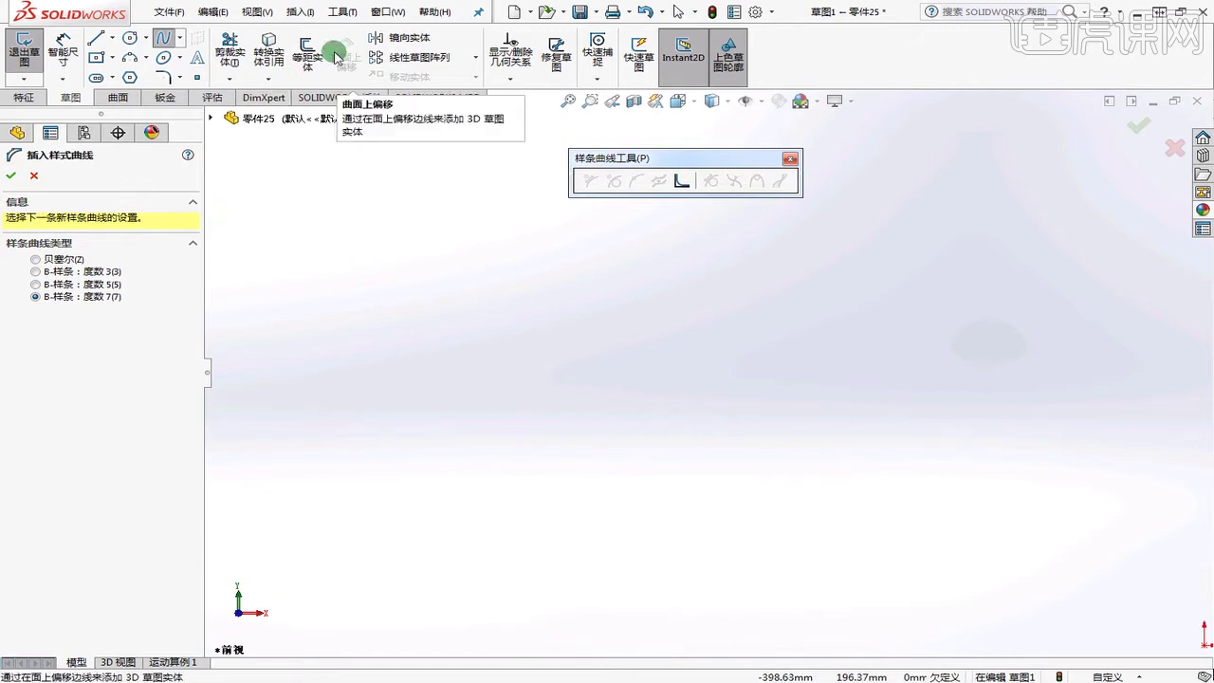
pyautogui.click(34, 177)
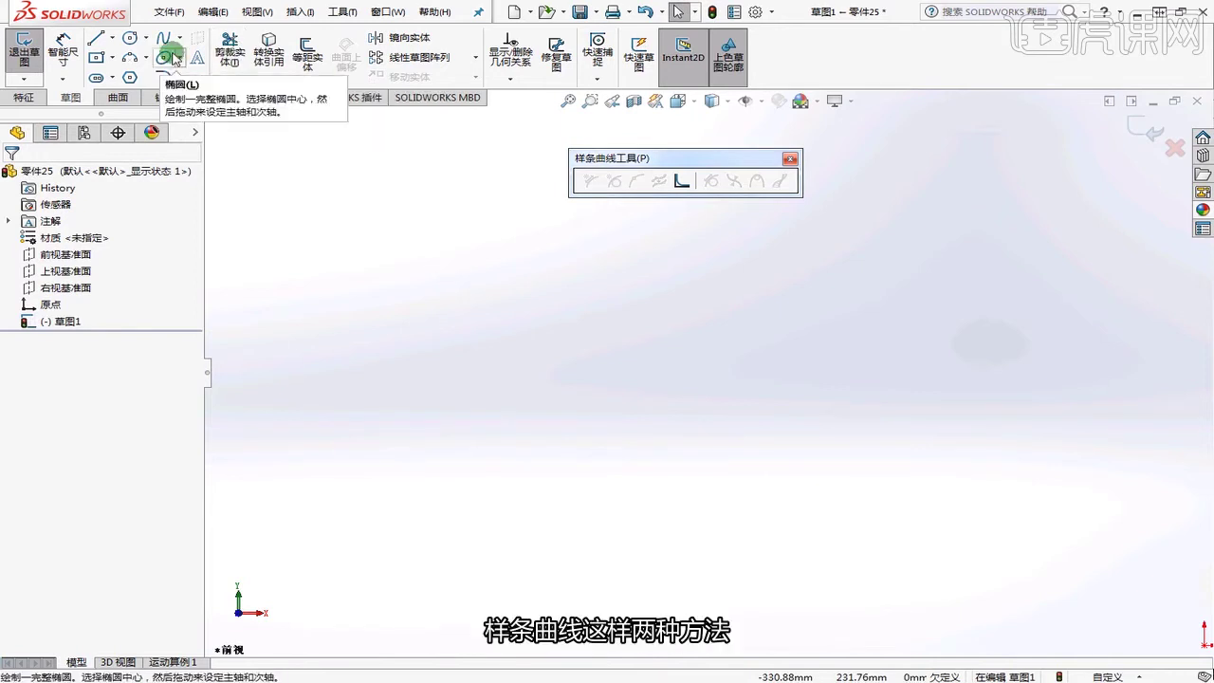
# - Exit the emptied 2D sketch without drawing another spline
pyautogui.click(179, 40)
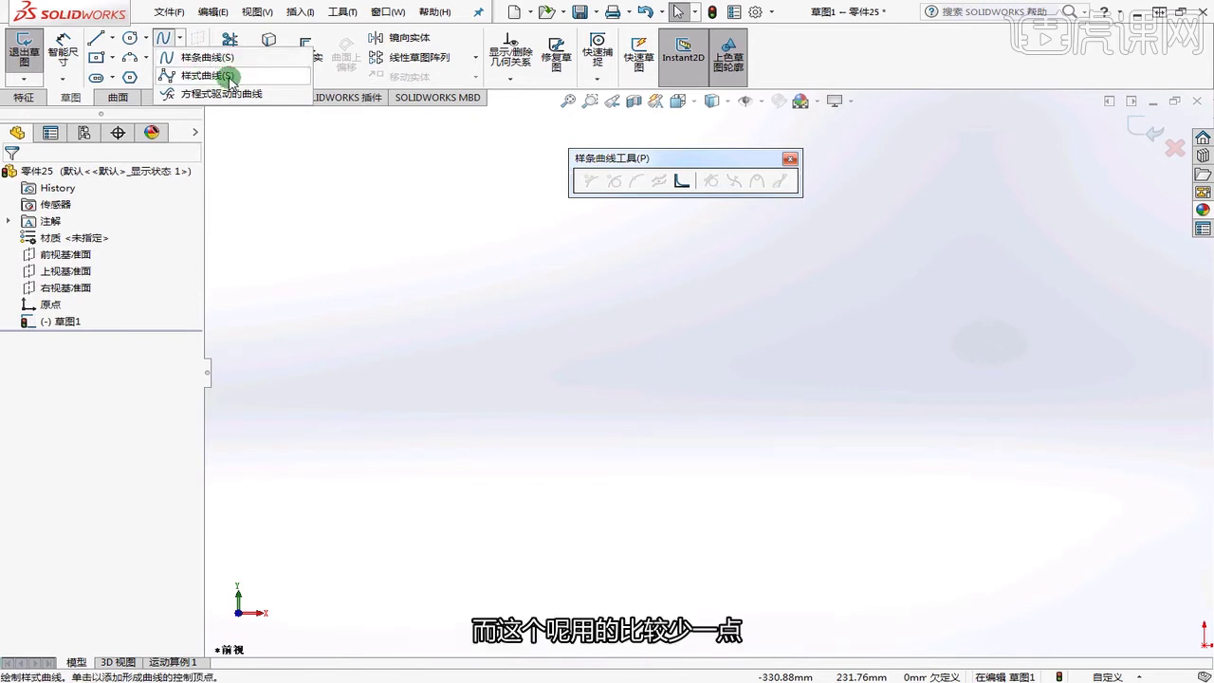
pyautogui.click(306, 201)
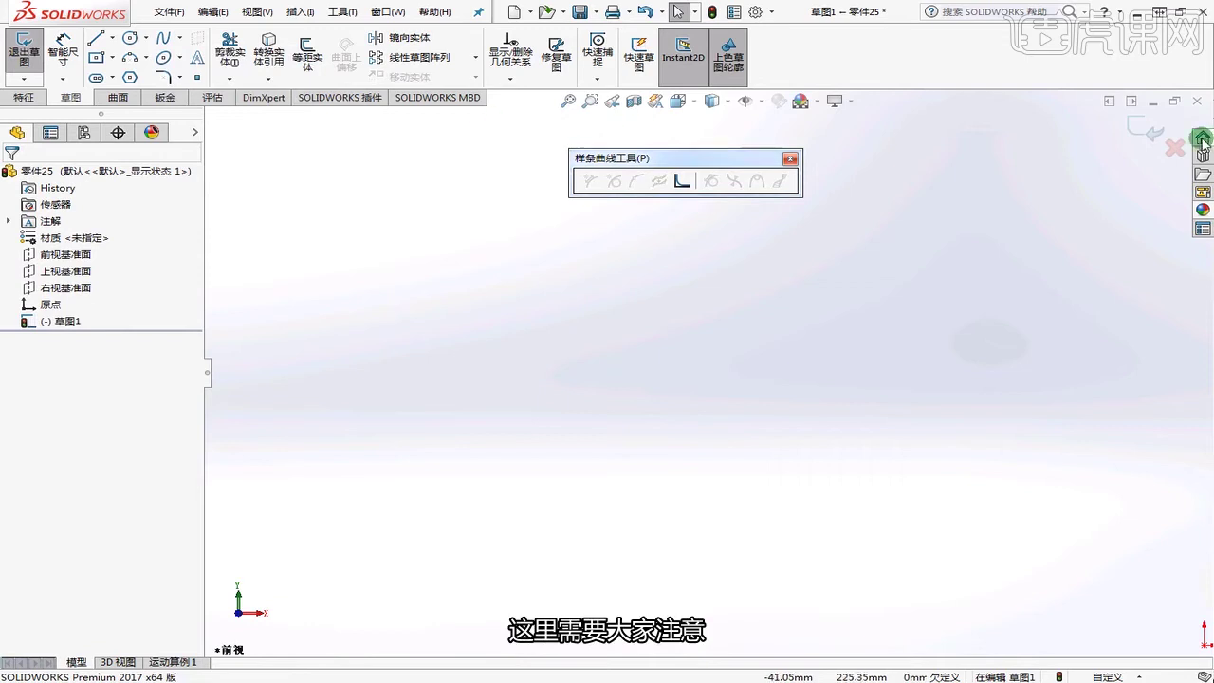
pyautogui.click(1145, 131)
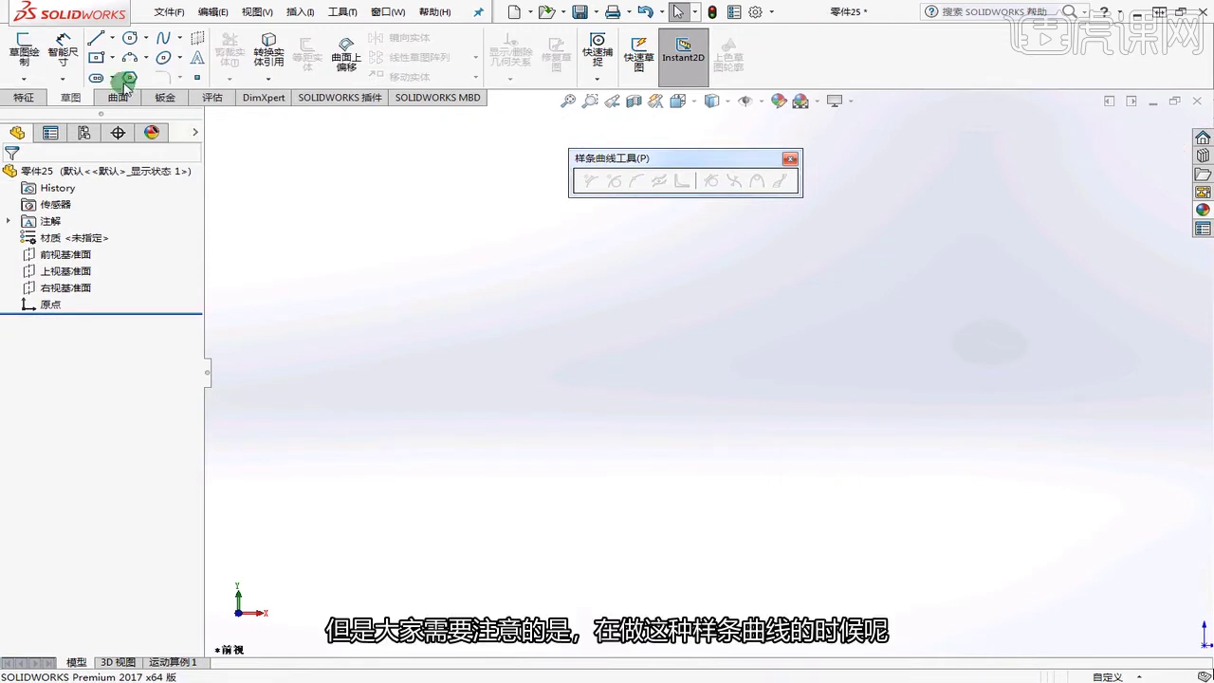
pyautogui.click(32, 57)
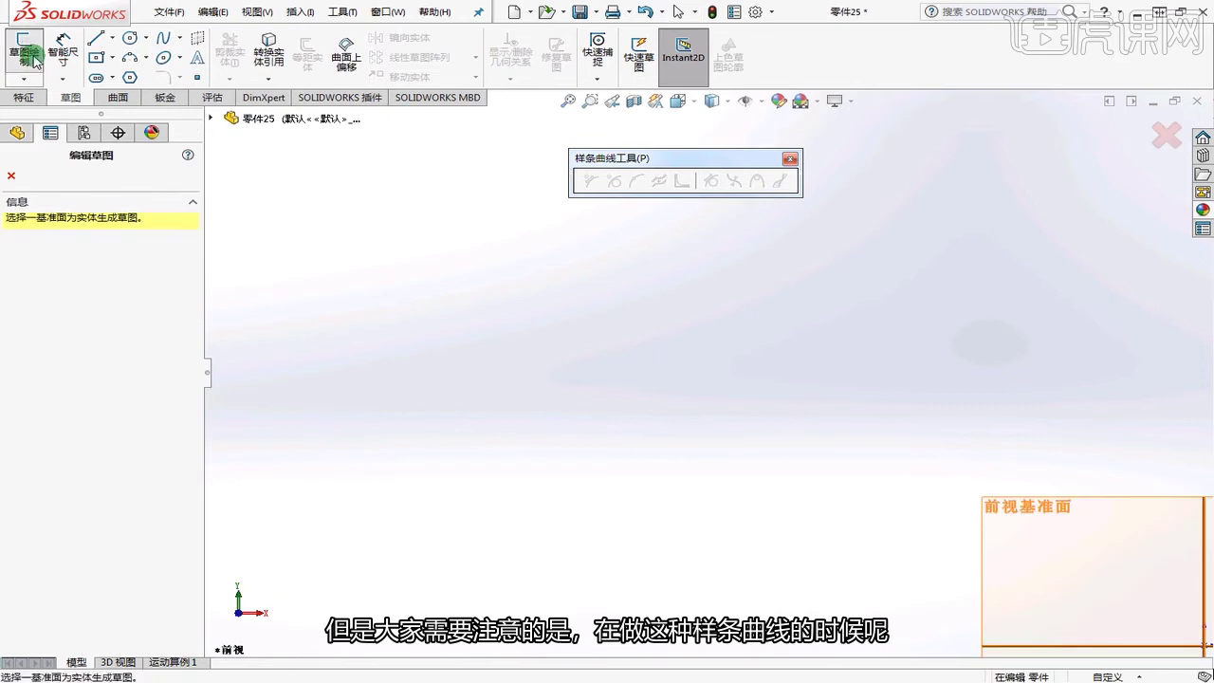
pyautogui.click(179, 38)
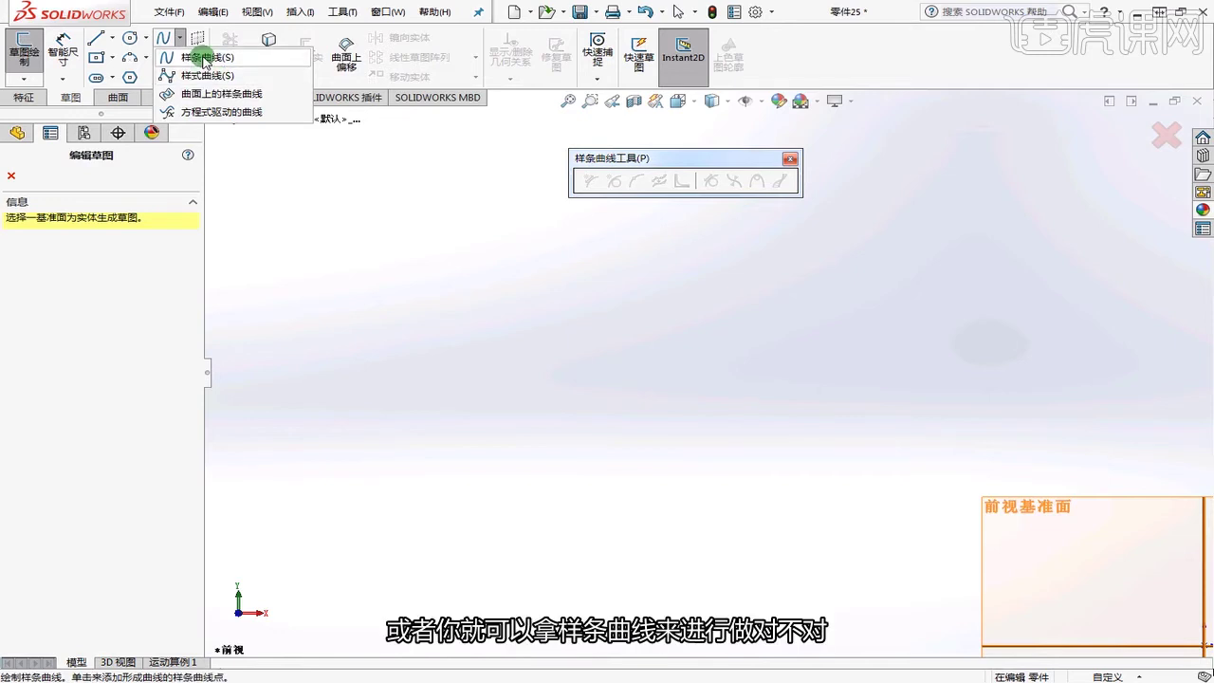
pyautogui.click(205, 58)
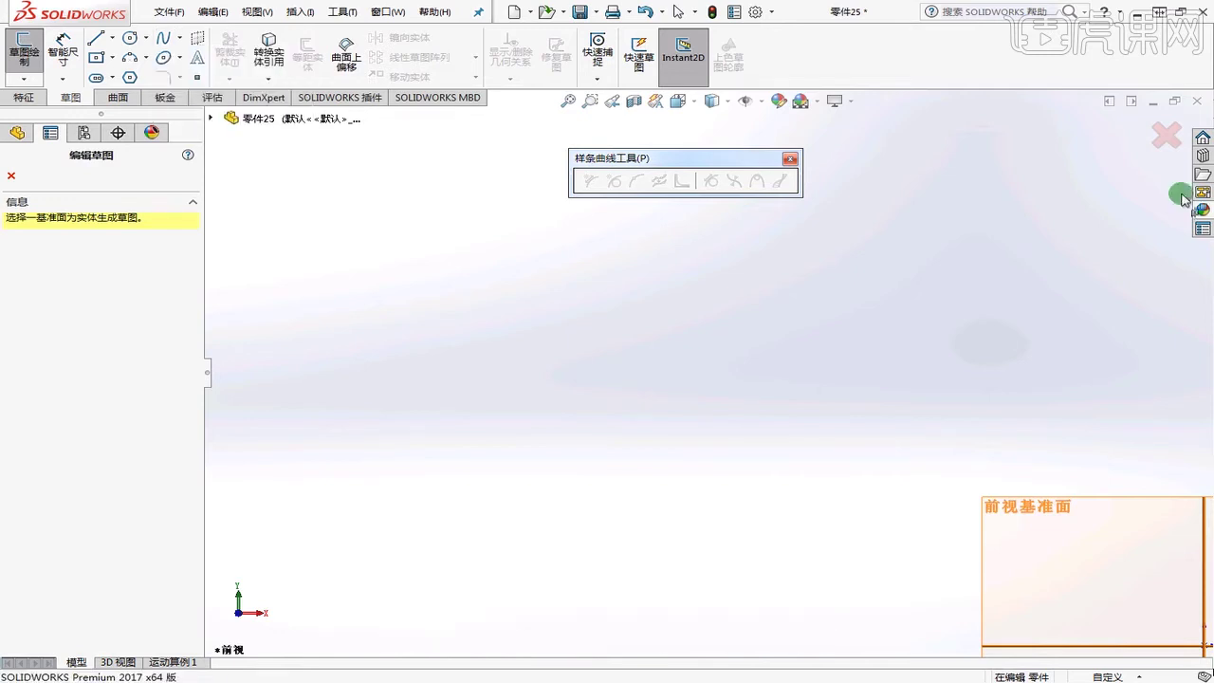
pyautogui.click(1168, 137)
pyautogui.click(753, 290)
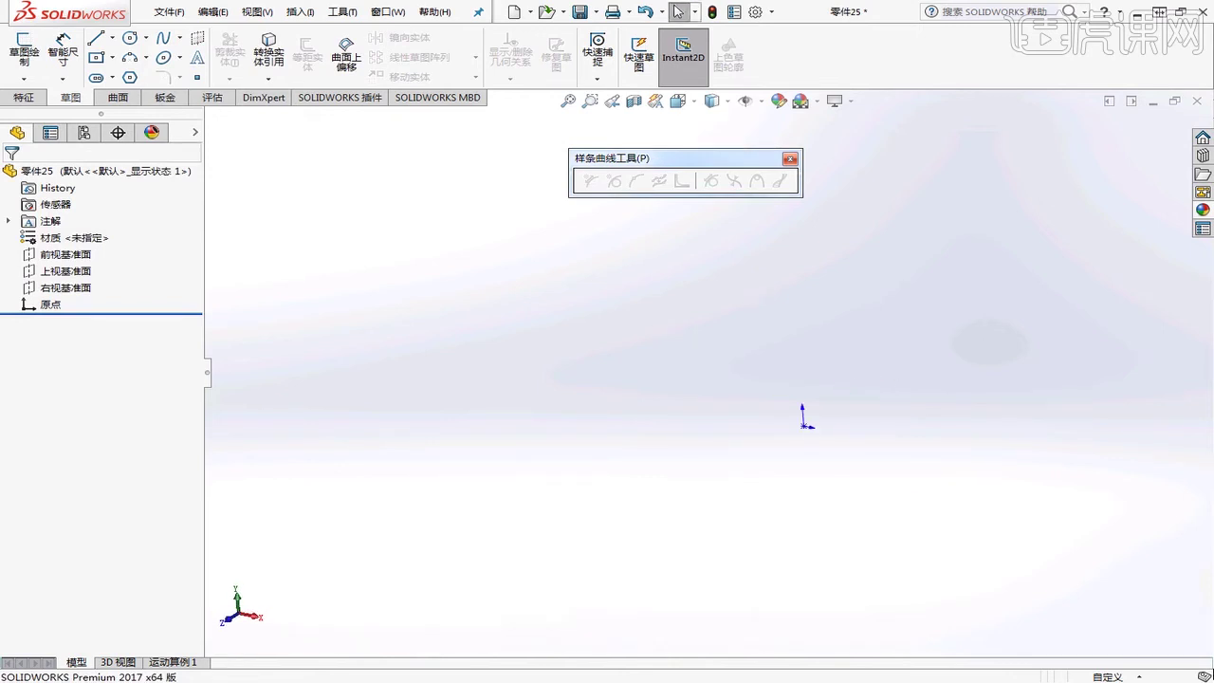
# - Switch to PowerPoint to view the slide listing planar and spatial splines, and return to SOLIDWORKS
pyautogui.hotkey('alt', 'Tab')
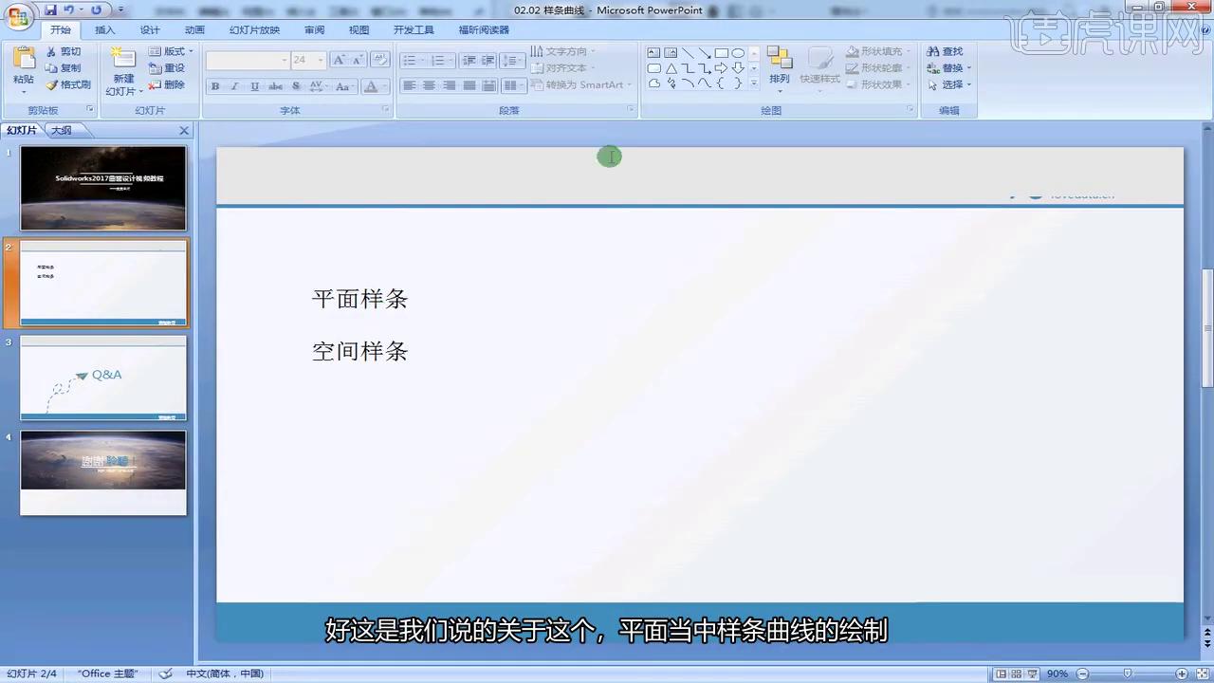
pyautogui.click(1139, 8)
pyautogui.click(906, 57)
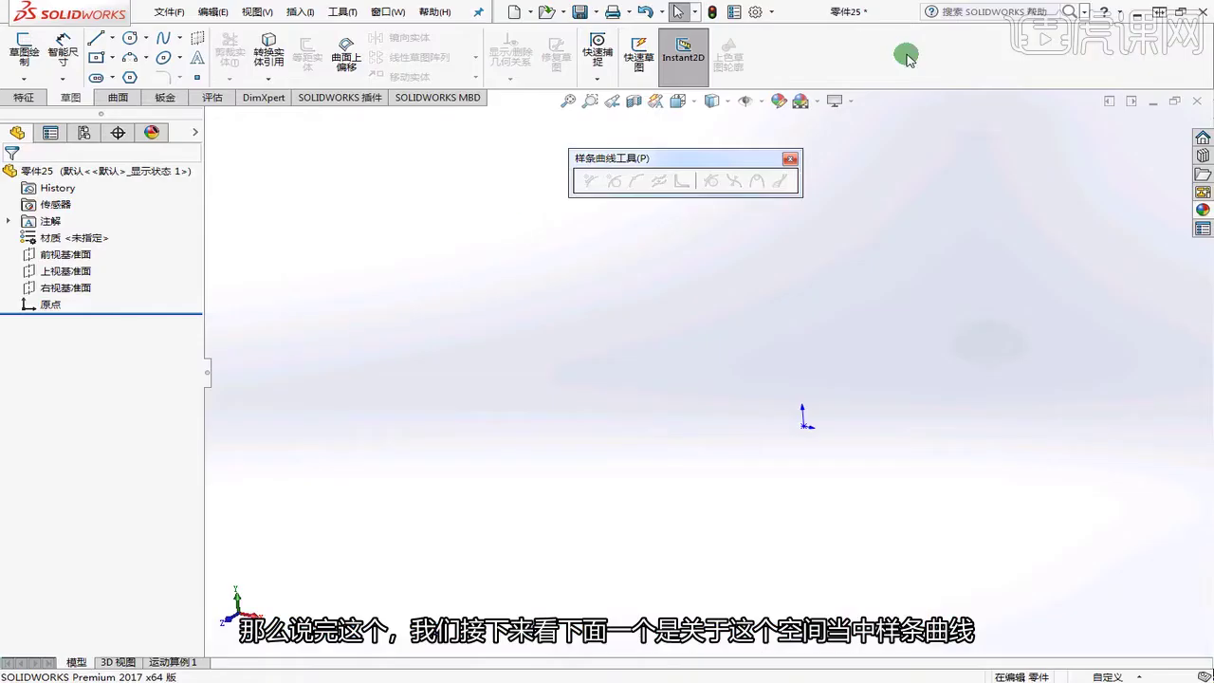
# - Close the floating spline tools toolbar and start a new 3D sketch
pyautogui.click(319, 239)
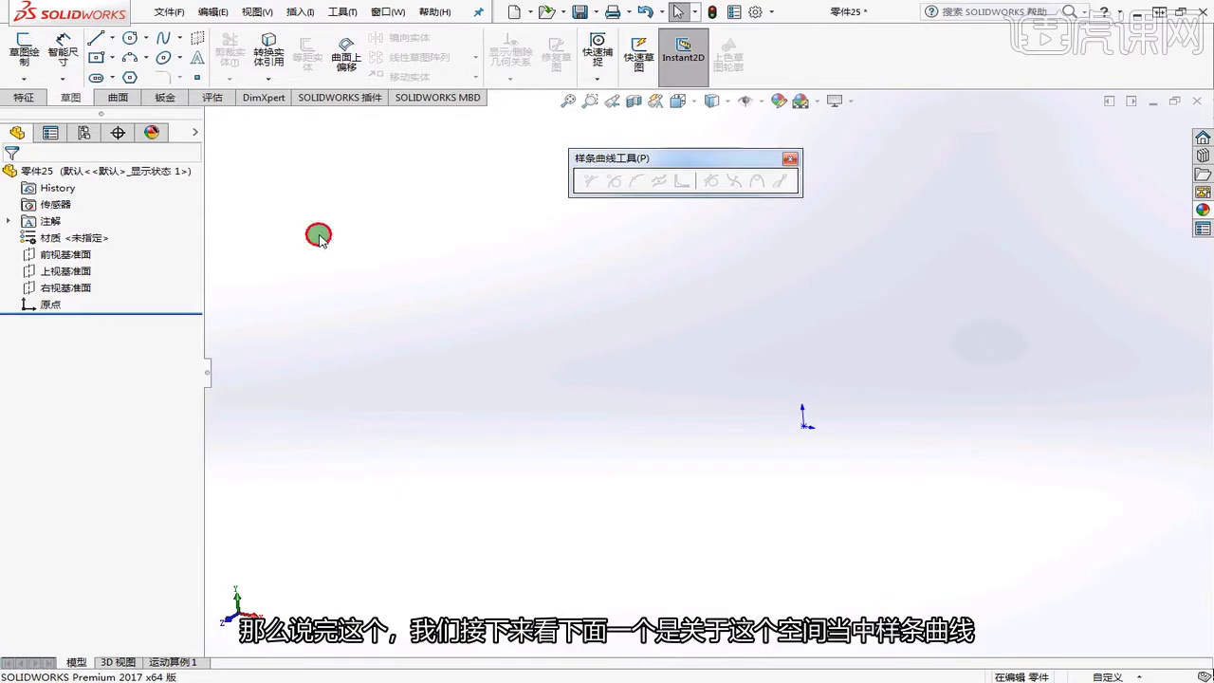
pyautogui.click(789, 159)
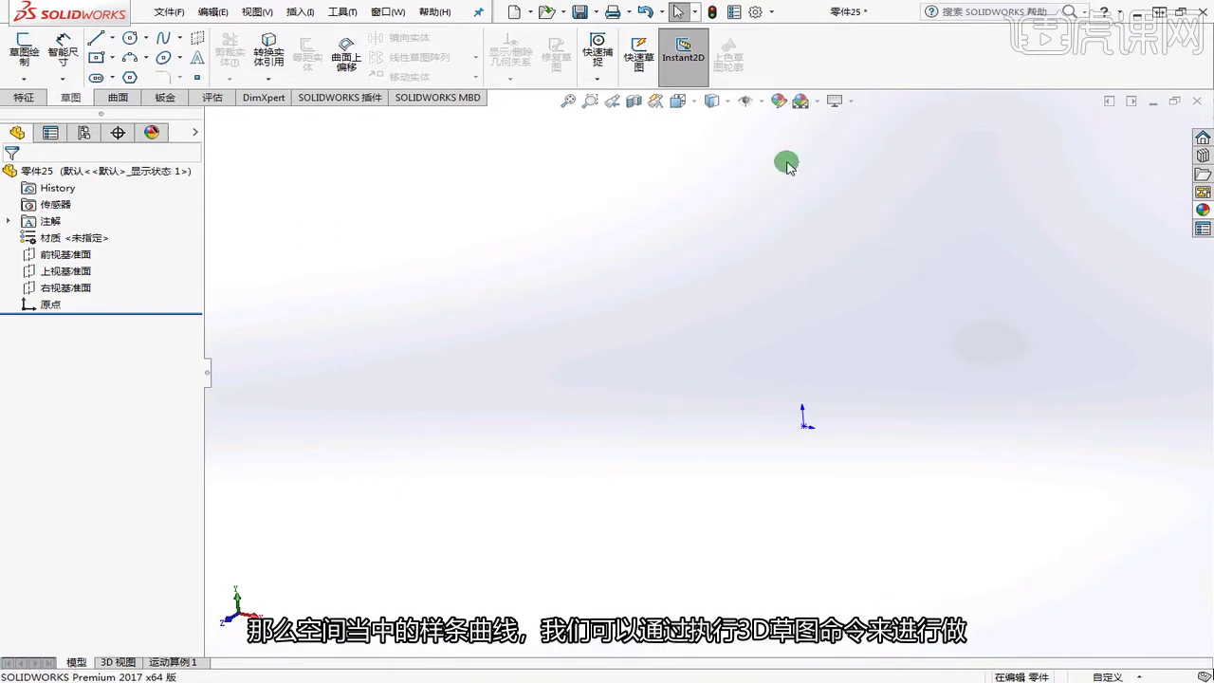
pyautogui.click(23, 77)
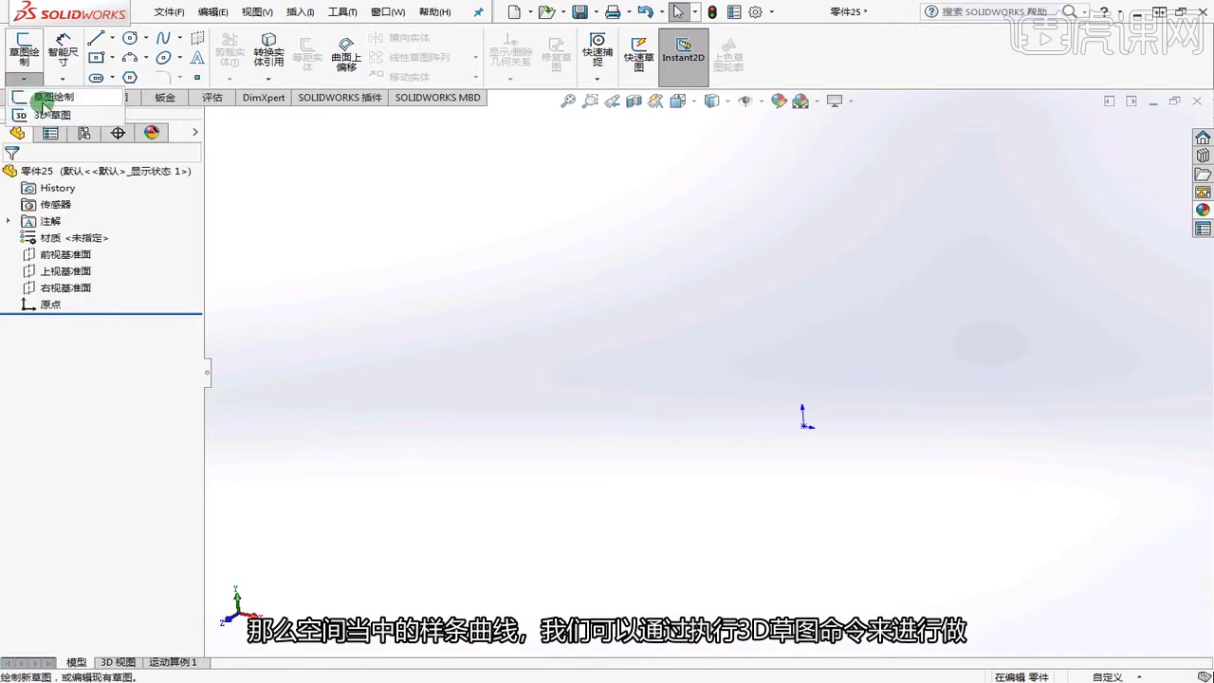
pyautogui.click(43, 108)
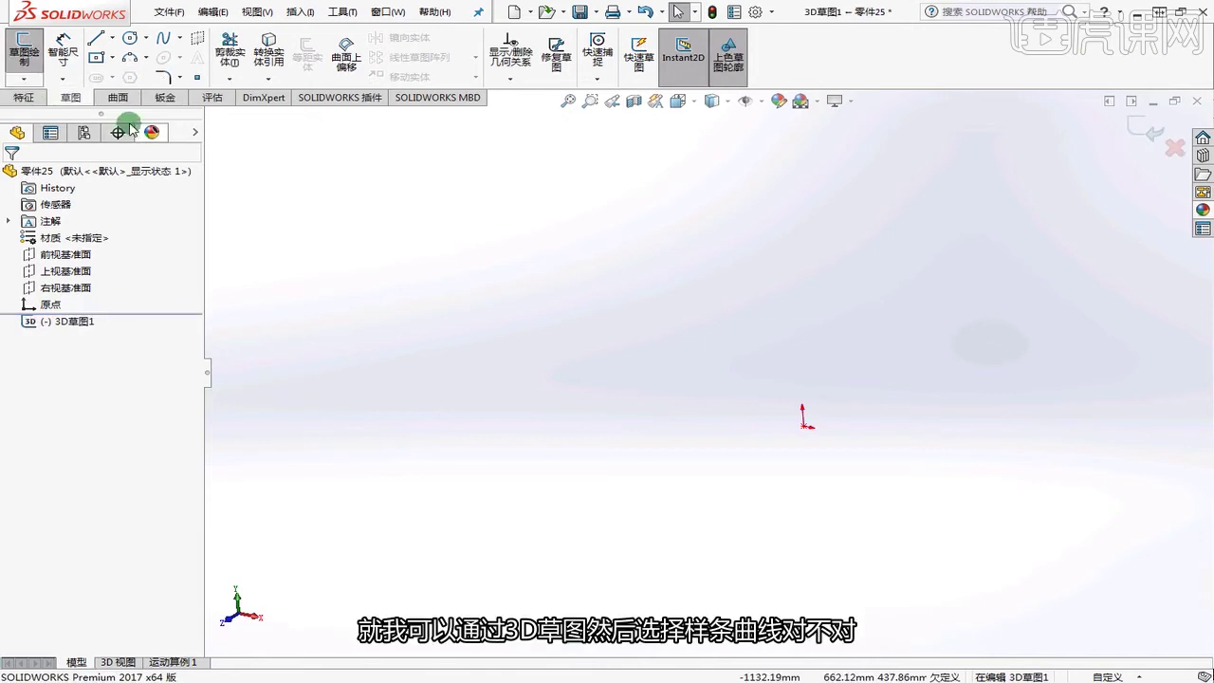
# - Draw a closed six-point spline in the 3D sketch, placing points on the XY plane, then the YZ and ZX planes, ending at the start point
pyautogui.click(163, 40)
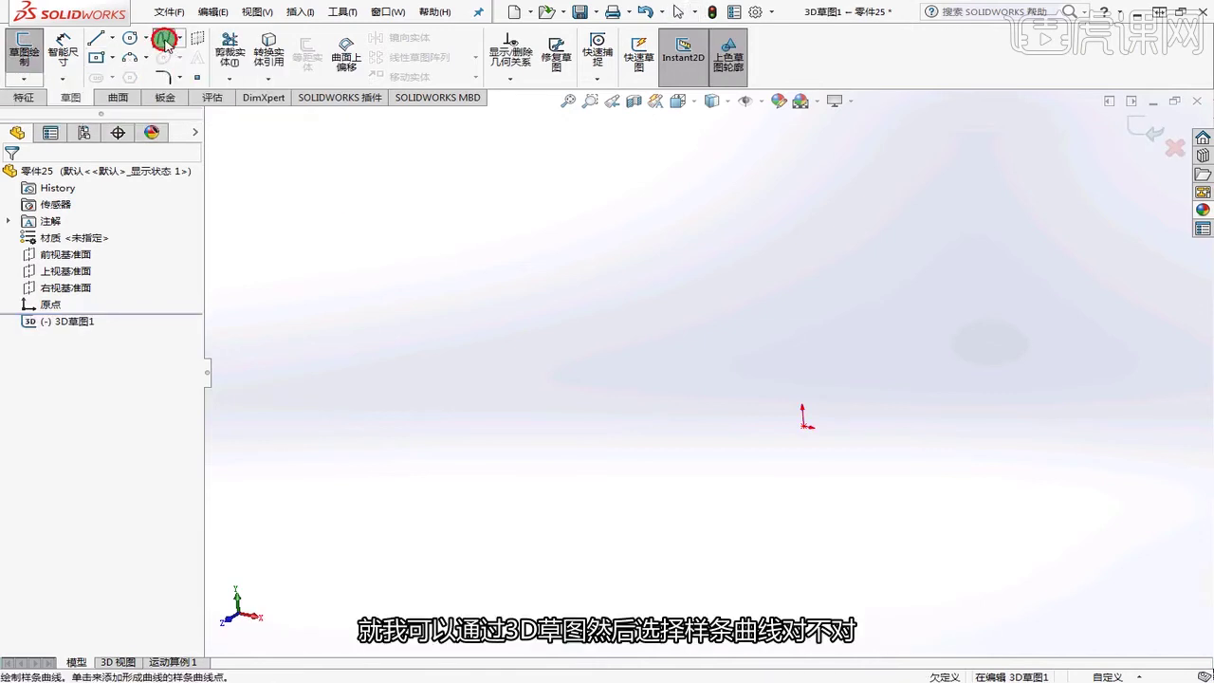
pyautogui.click(350, 376)
pyautogui.click(474, 275)
pyautogui.click(583, 443)
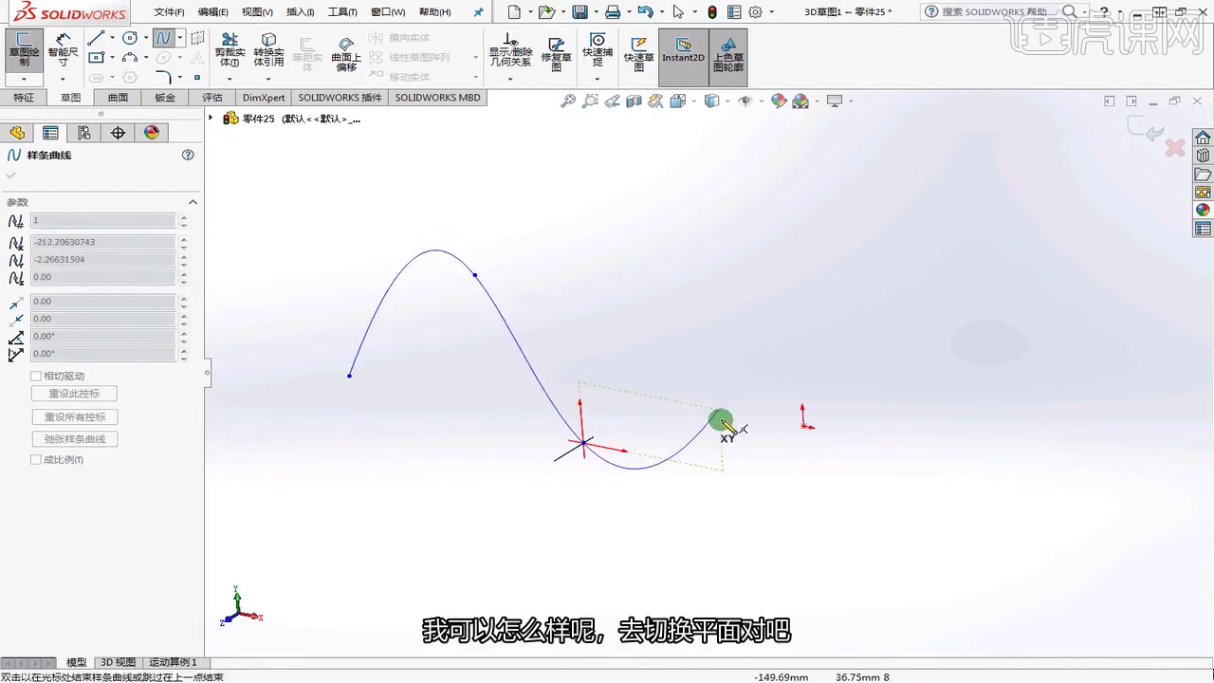
pyautogui.press('Tab')
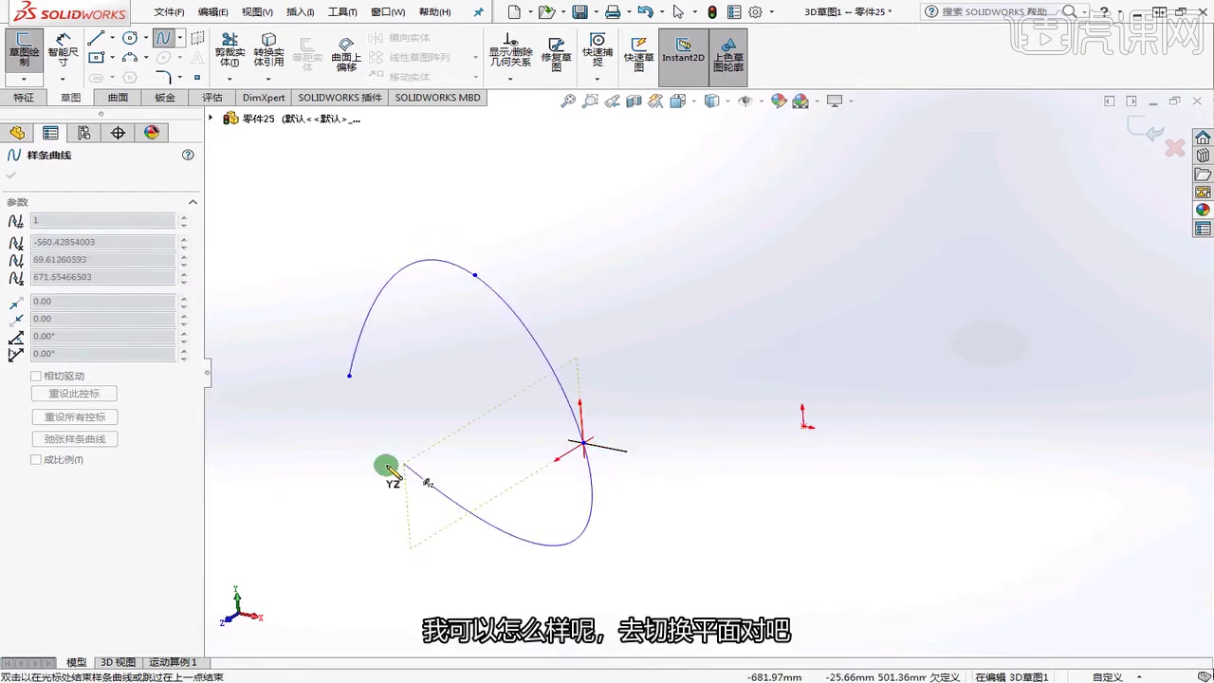
pyautogui.click(511, 513)
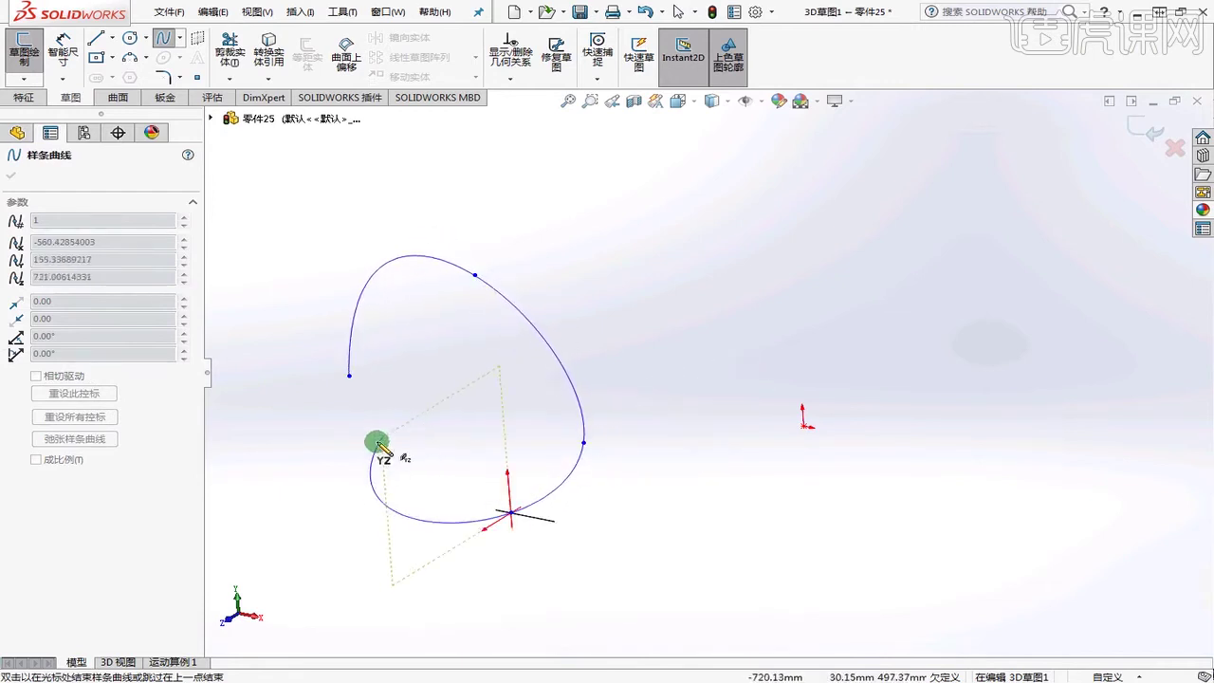
pyautogui.click(369, 458)
pyautogui.press('Tab')
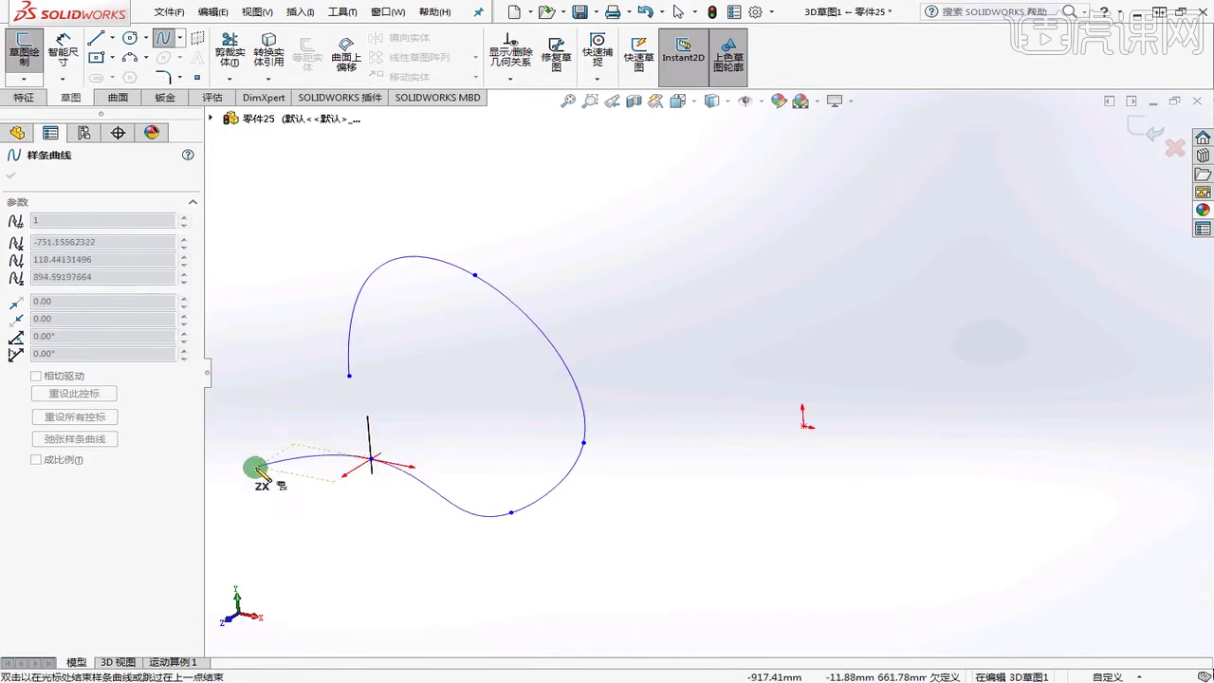
pyautogui.click(240, 476)
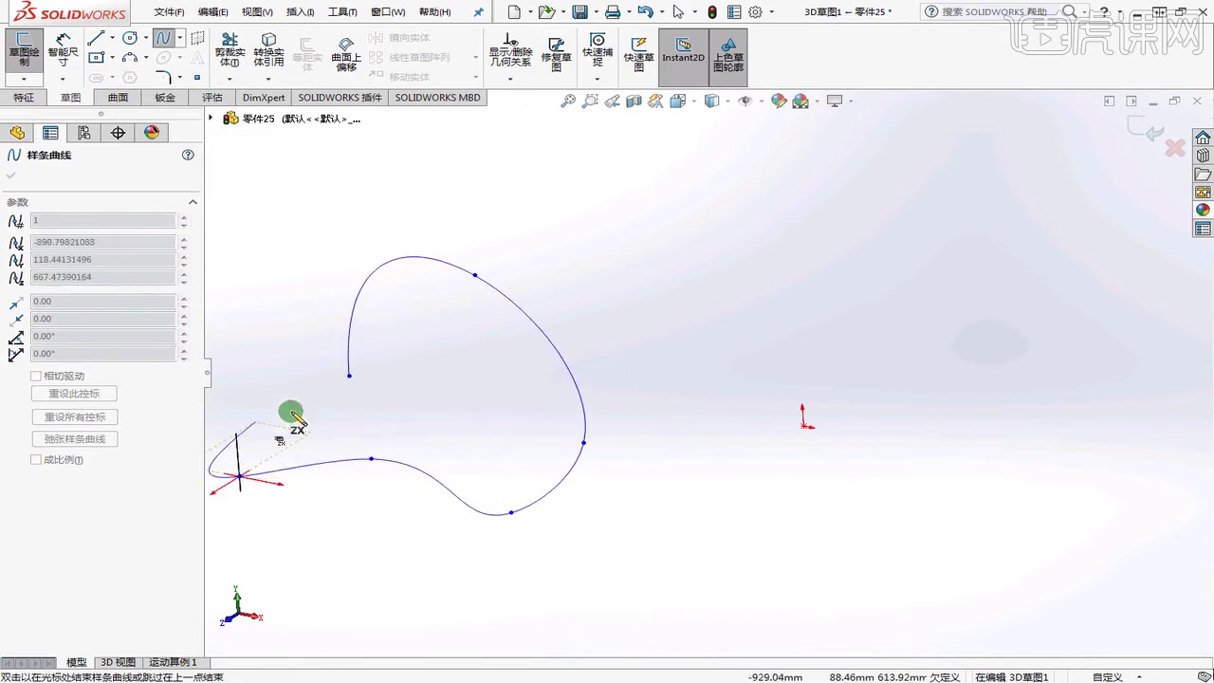
pyautogui.click(347, 375)
pyautogui.press('z')
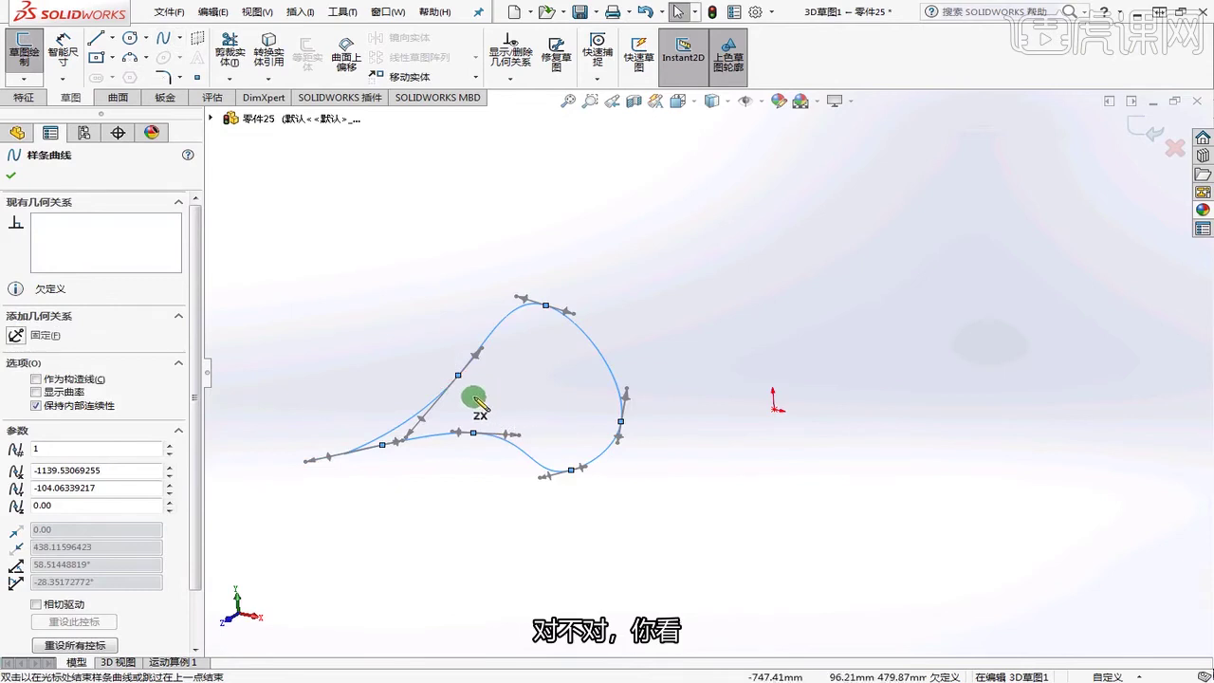
pyautogui.press('Escape')
pyautogui.moveTo(507, 392); pyautogui.dragTo(472, 400, button='middle')
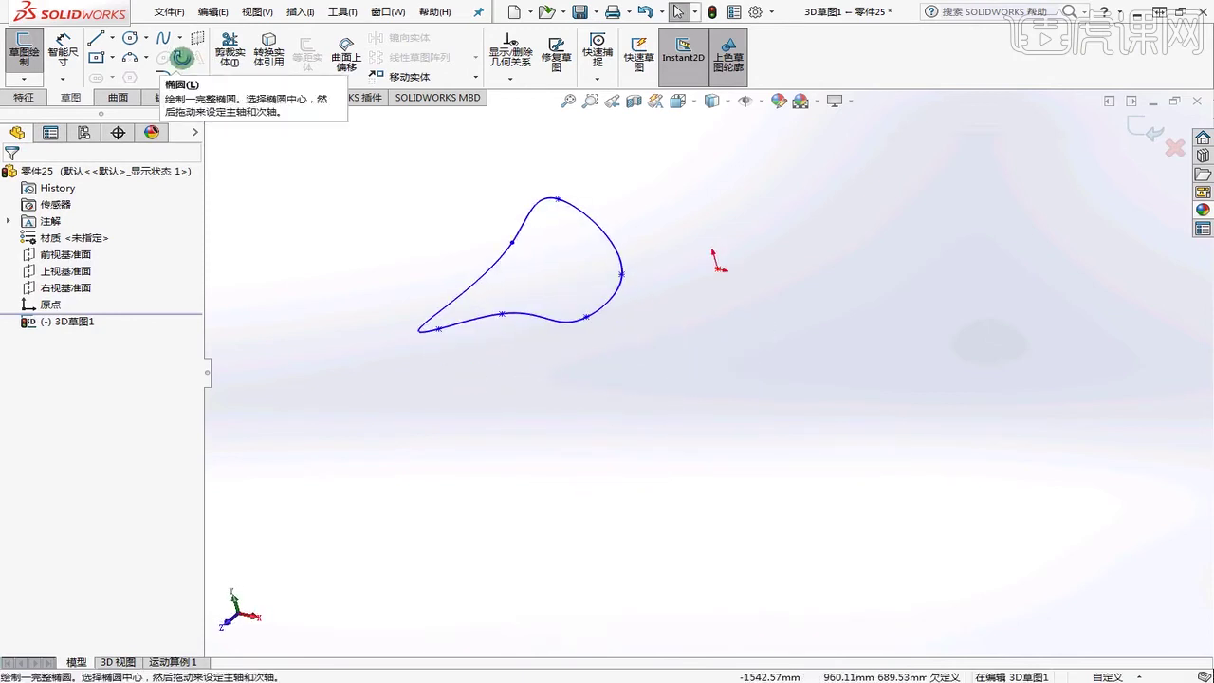
pyautogui.click(174, 38)
pyautogui.click(192, 78)
pyautogui.click(200, 61)
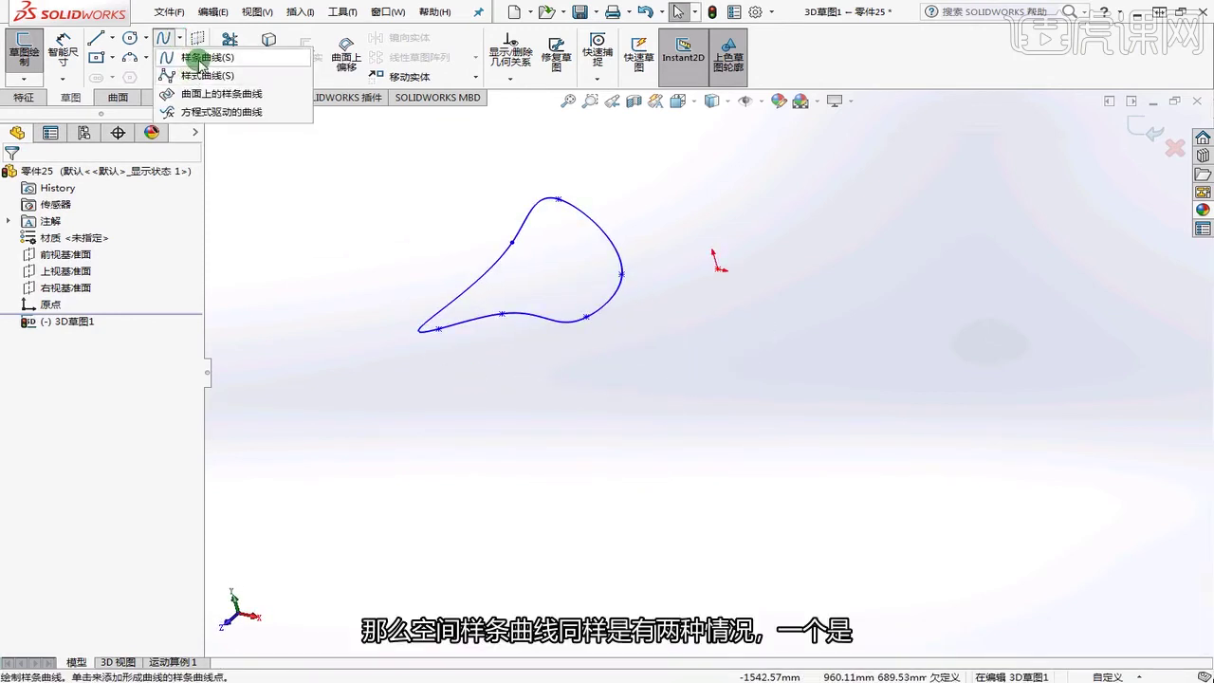
pyautogui.click(204, 76)
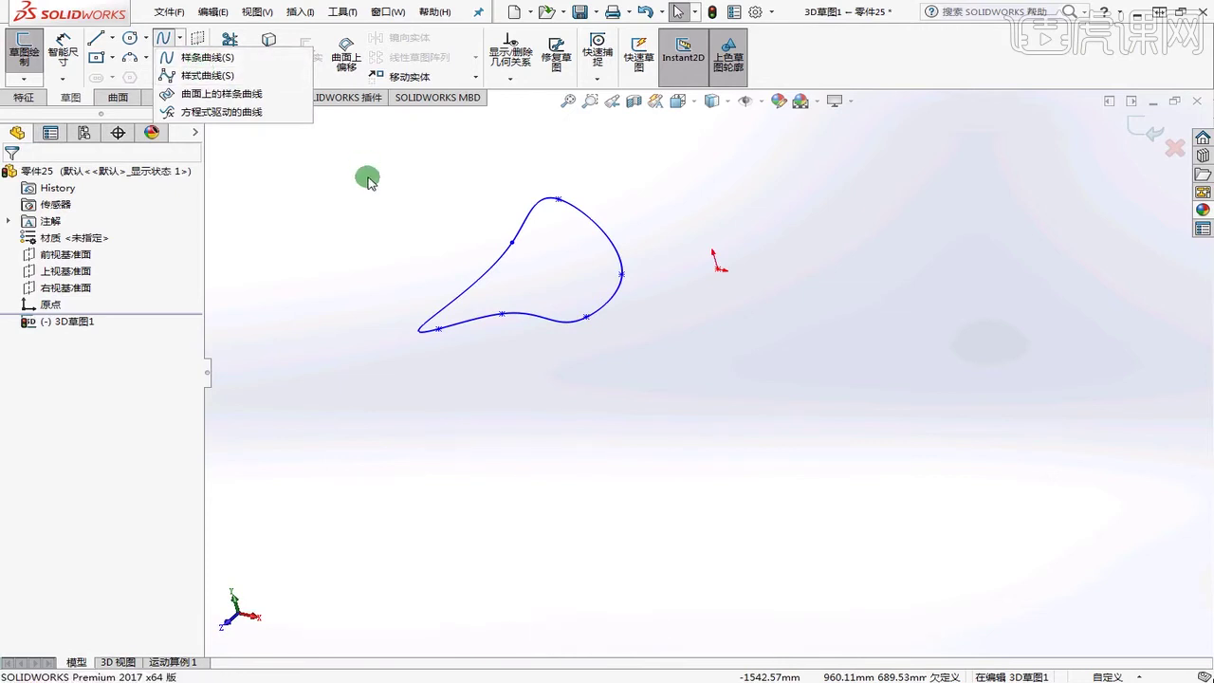
pyautogui.click(195, 93)
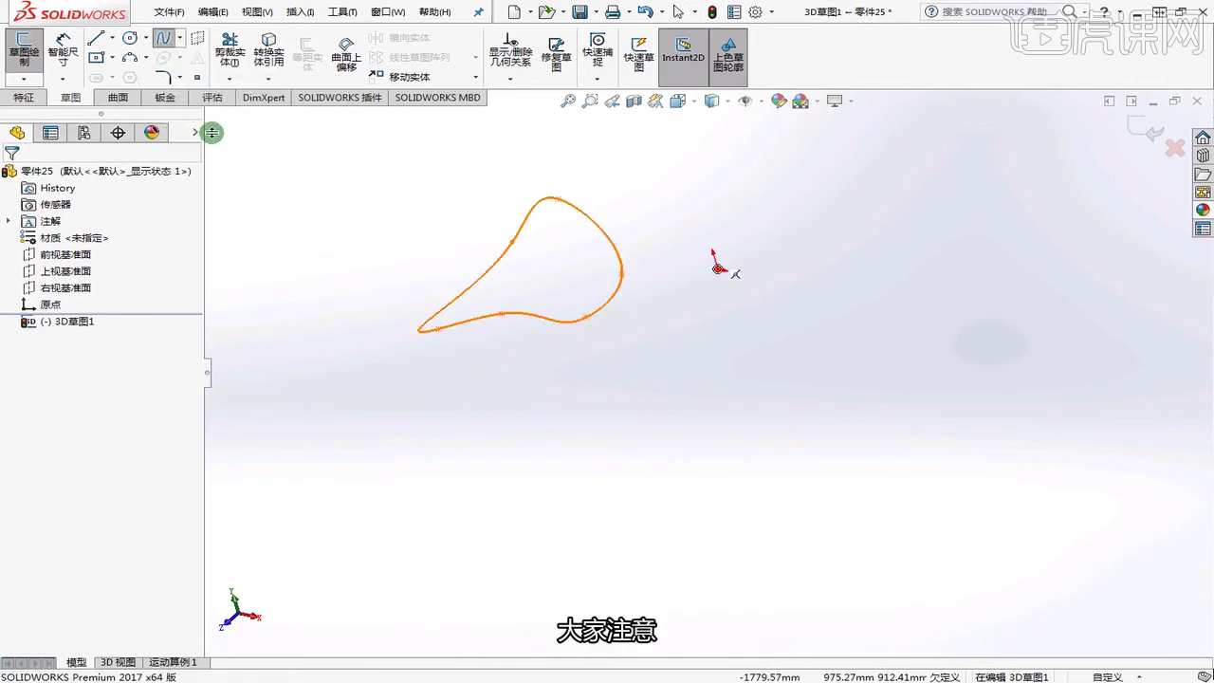
# - Draw an open B-spline style spline about 3672 mm long with seven control vertices on the ZX plane, curving around the origin beside the closed spline
pyautogui.click(179, 38)
pyautogui.click(178, 81)
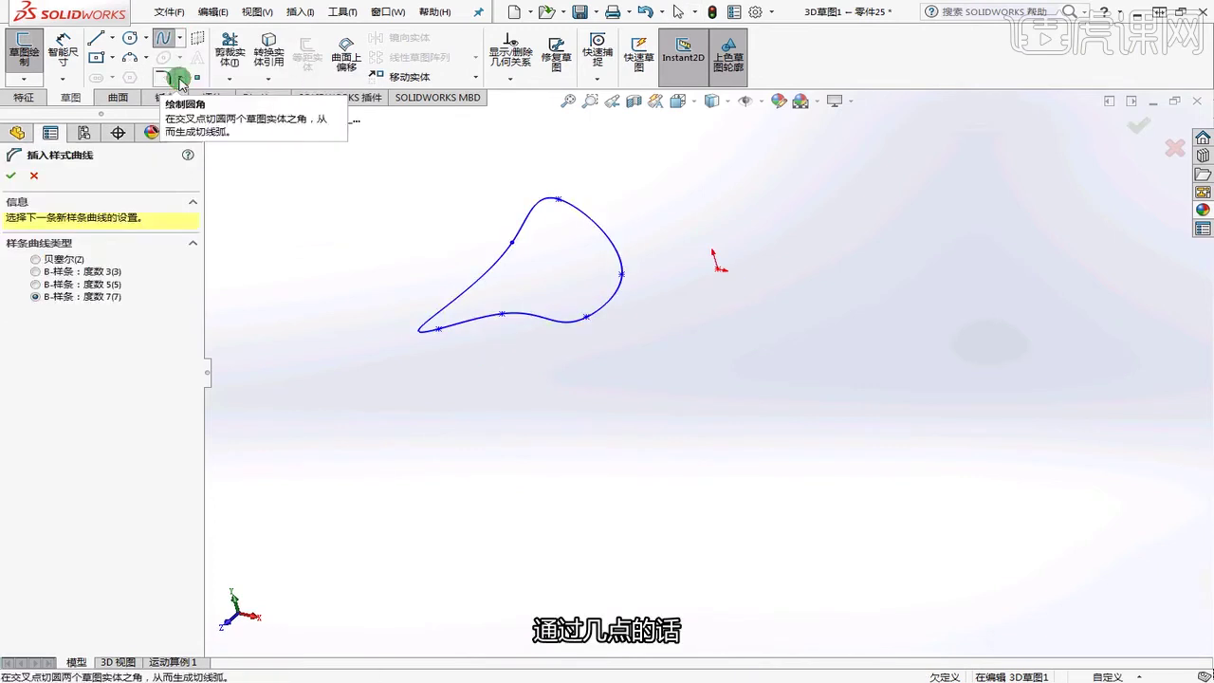
pyautogui.click(484, 427)
pyautogui.click(567, 387)
pyautogui.click(698, 473)
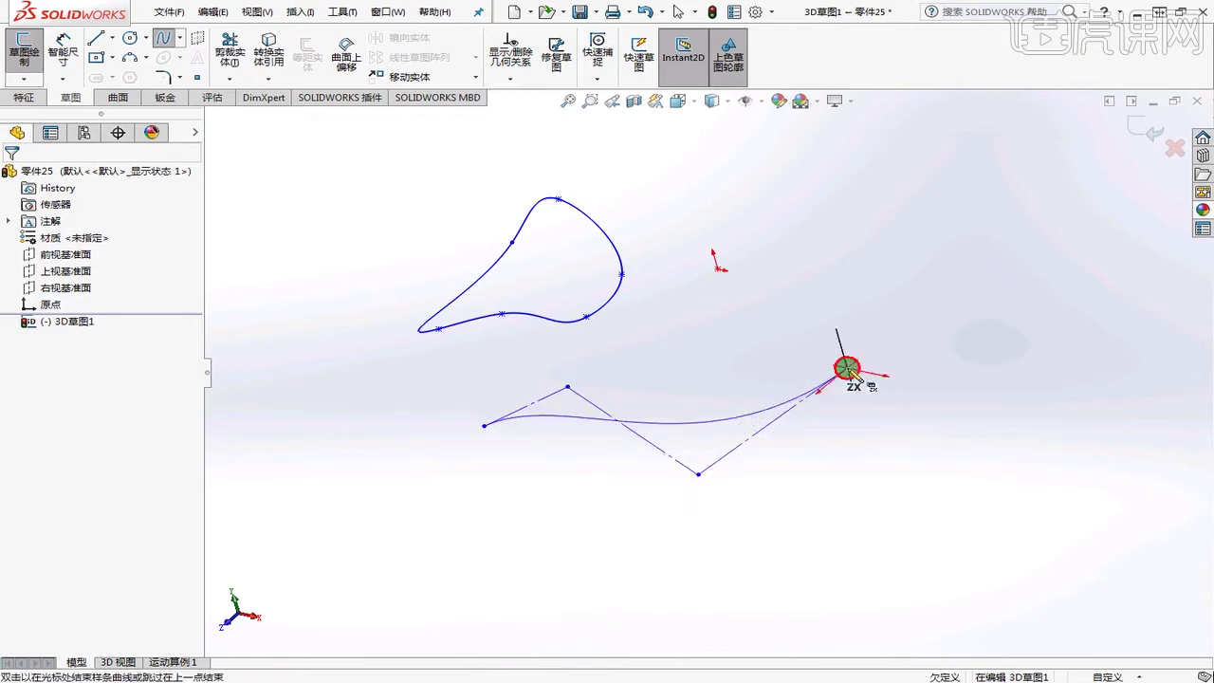
pyautogui.click(846, 367)
pyautogui.click(813, 236)
pyautogui.click(673, 186)
pyautogui.click(650, 341)
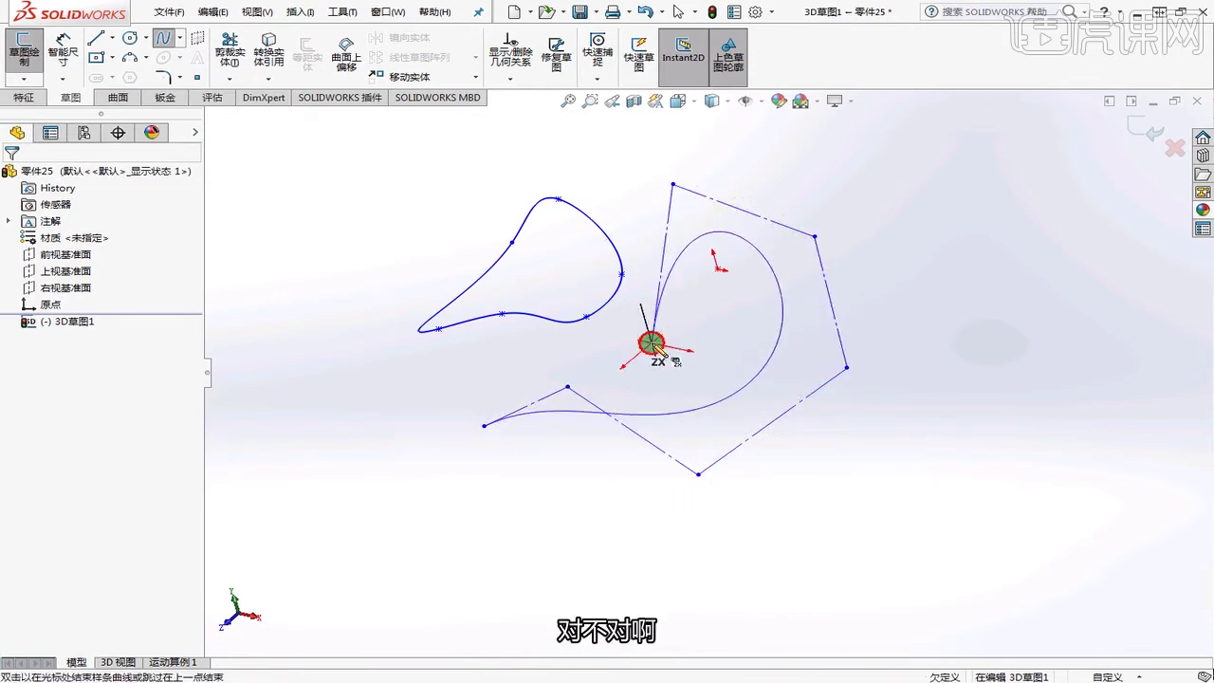
pyautogui.rightClick(598, 370)
pyautogui.click(630, 373)
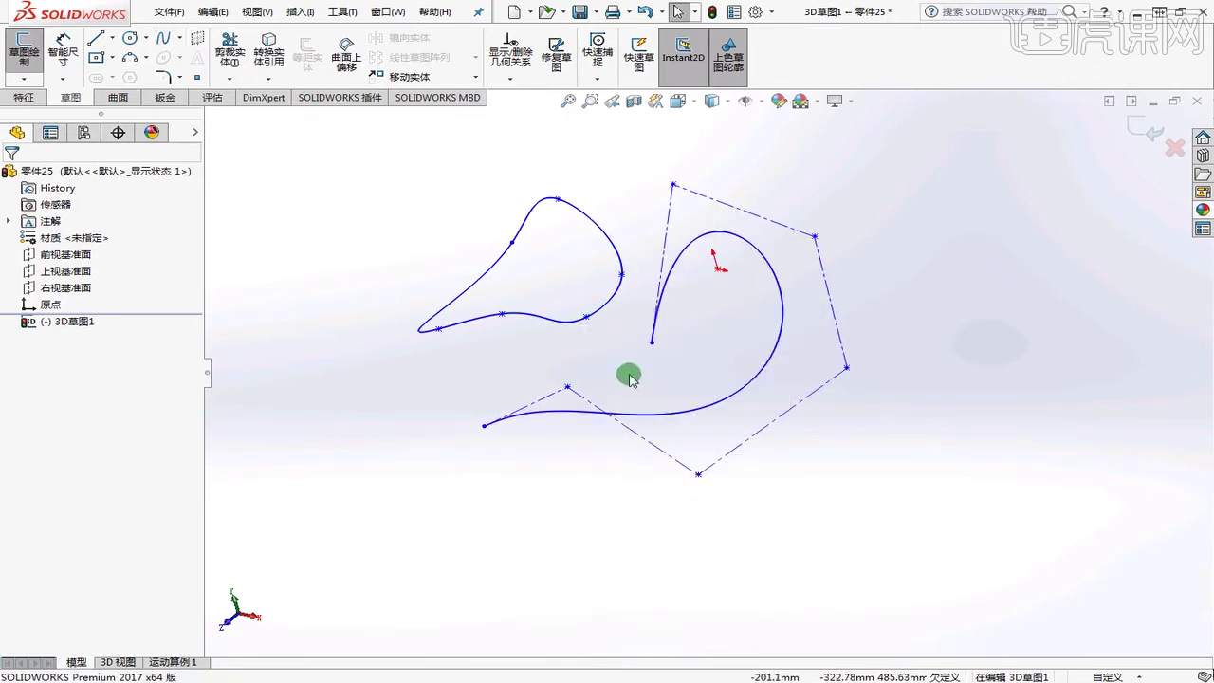
# - Delete the open style spline around the origin from the 3D sketch
pyautogui.moveTo(617, 375)
pyautogui.mouseDown(button='middle')
pyautogui.moveTo(696, 408)
pyautogui.moveTo(762, 458)
pyautogui.moveTo(636, 413)
pyautogui.moveTo(666, 398)
pyautogui.moveTo(661, 423)
pyautogui.moveTo(668, 369)
pyautogui.mouseUp(button='middle')
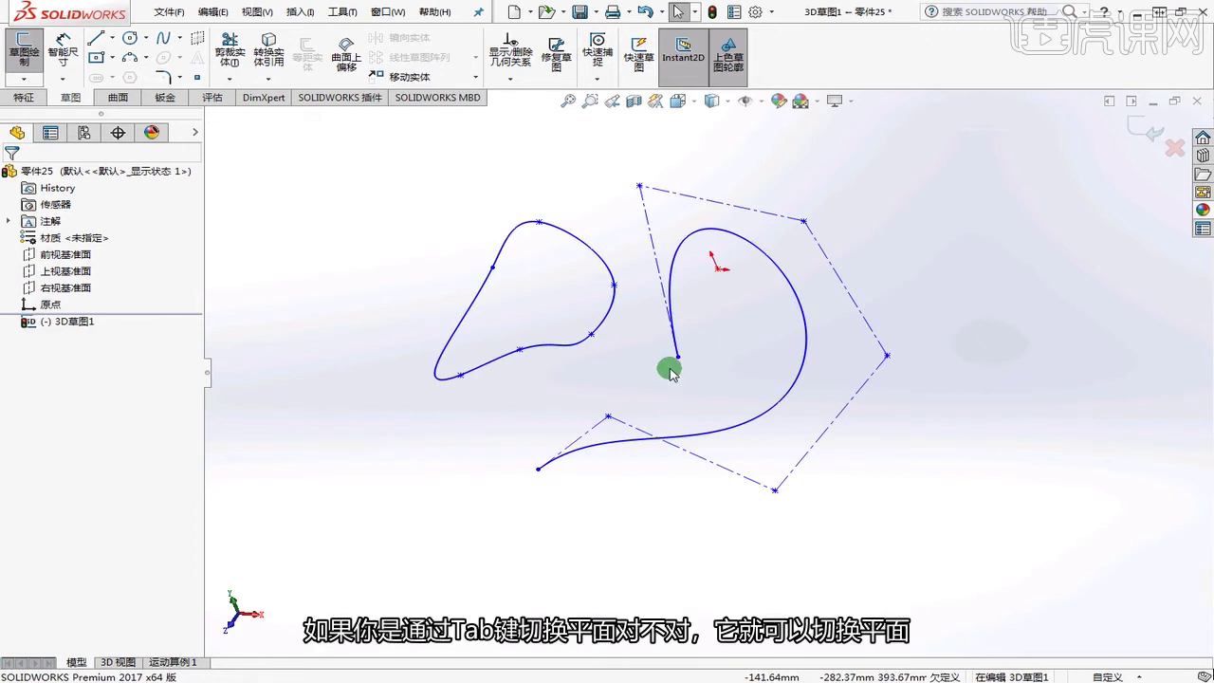
pyautogui.click(731, 239)
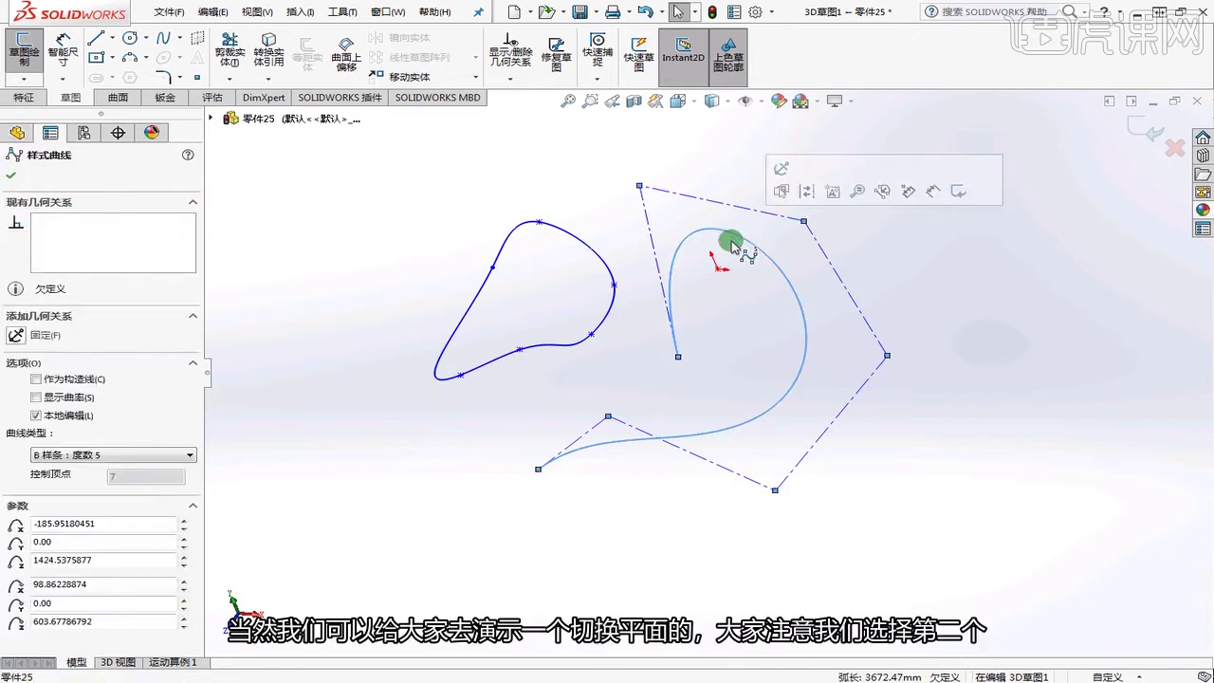
pyautogui.press('Delete')
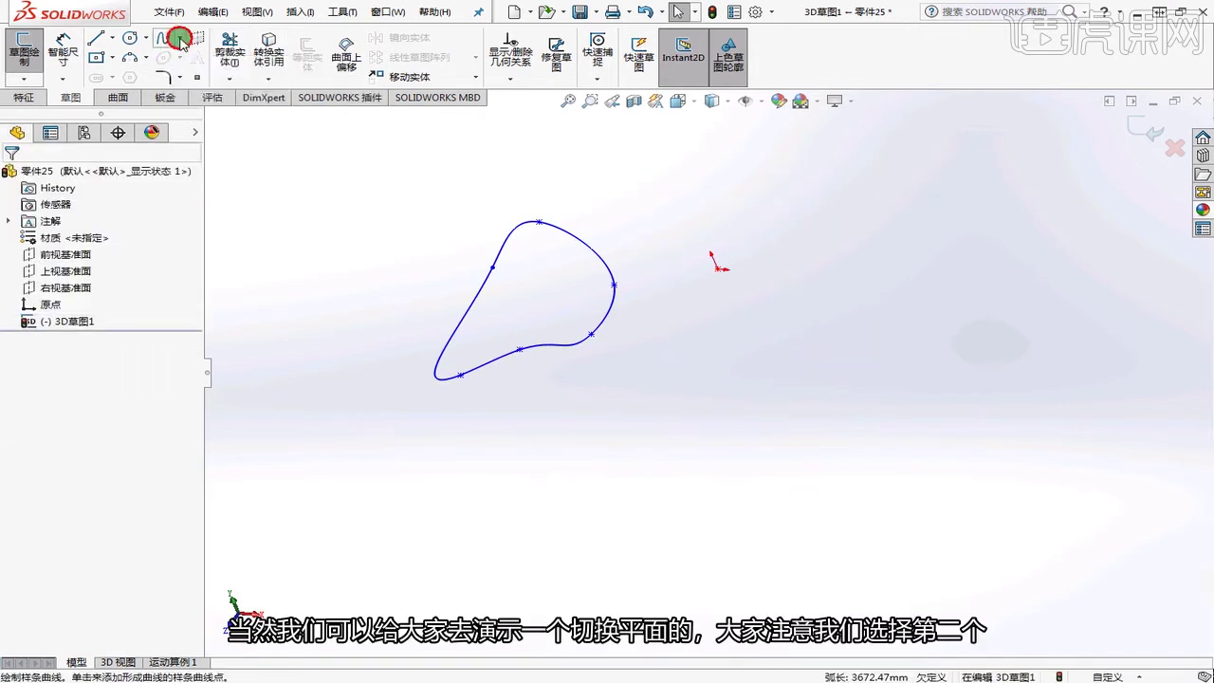
# - Draw a closed style spline in the 3D sketch, switching among the ZX, YZ and XY planes between control vertices and ending at the start
pyautogui.click(175, 38)
pyautogui.click(204, 68)
pyautogui.click(601, 431)
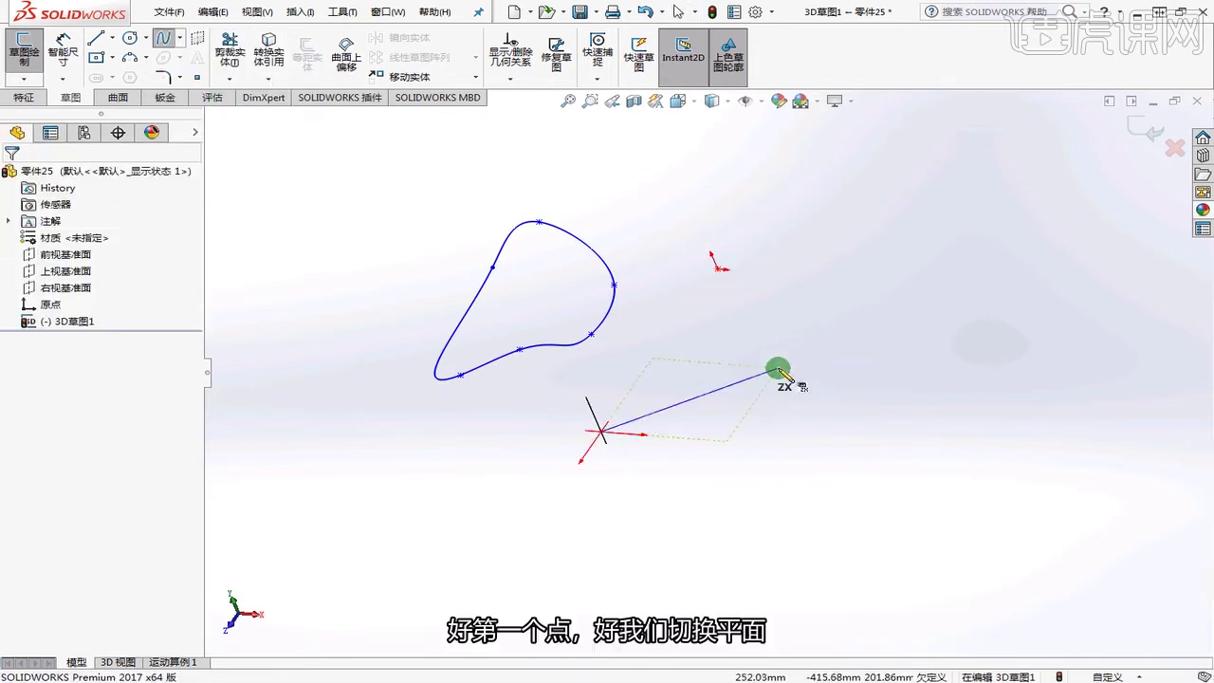
pyautogui.click(779, 368)
pyautogui.press('Tab')
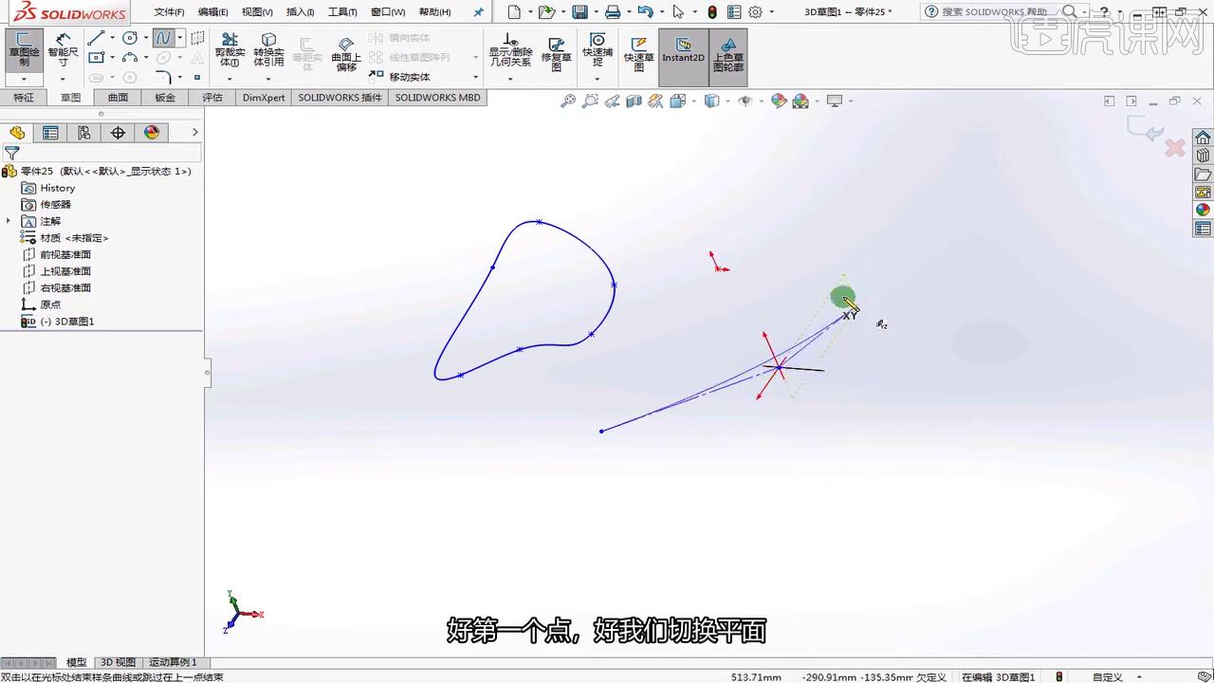
pyautogui.click(768, 239)
pyautogui.click(631, 168)
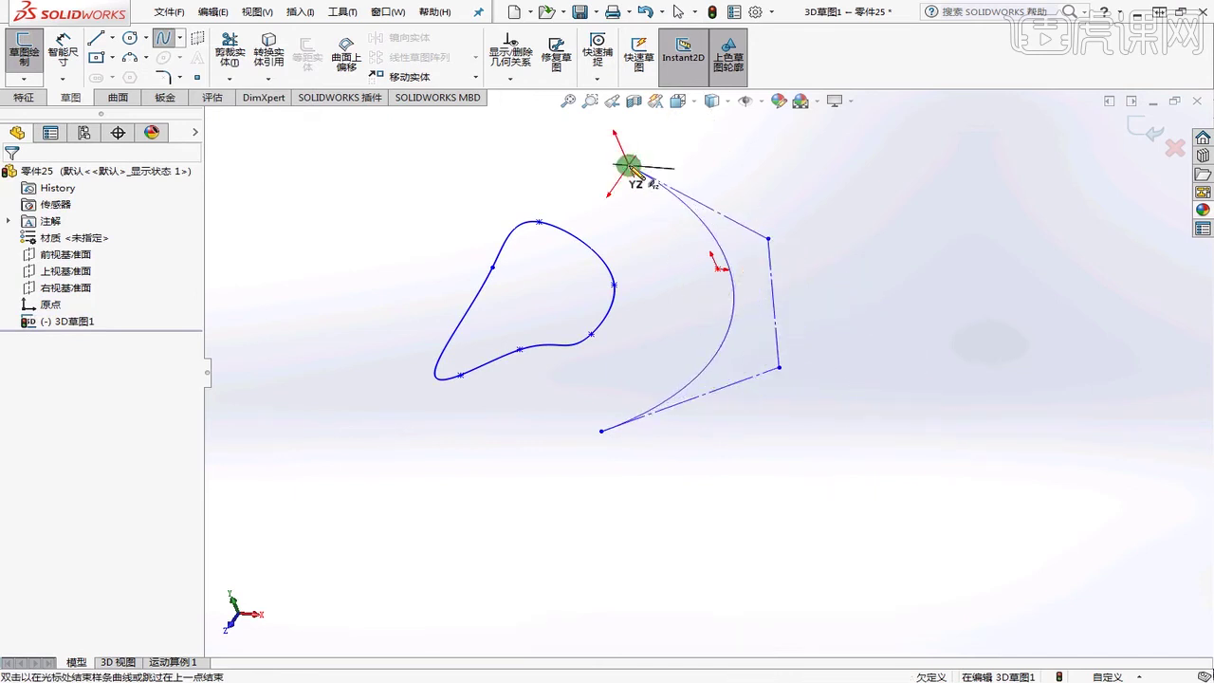
pyautogui.press('z')
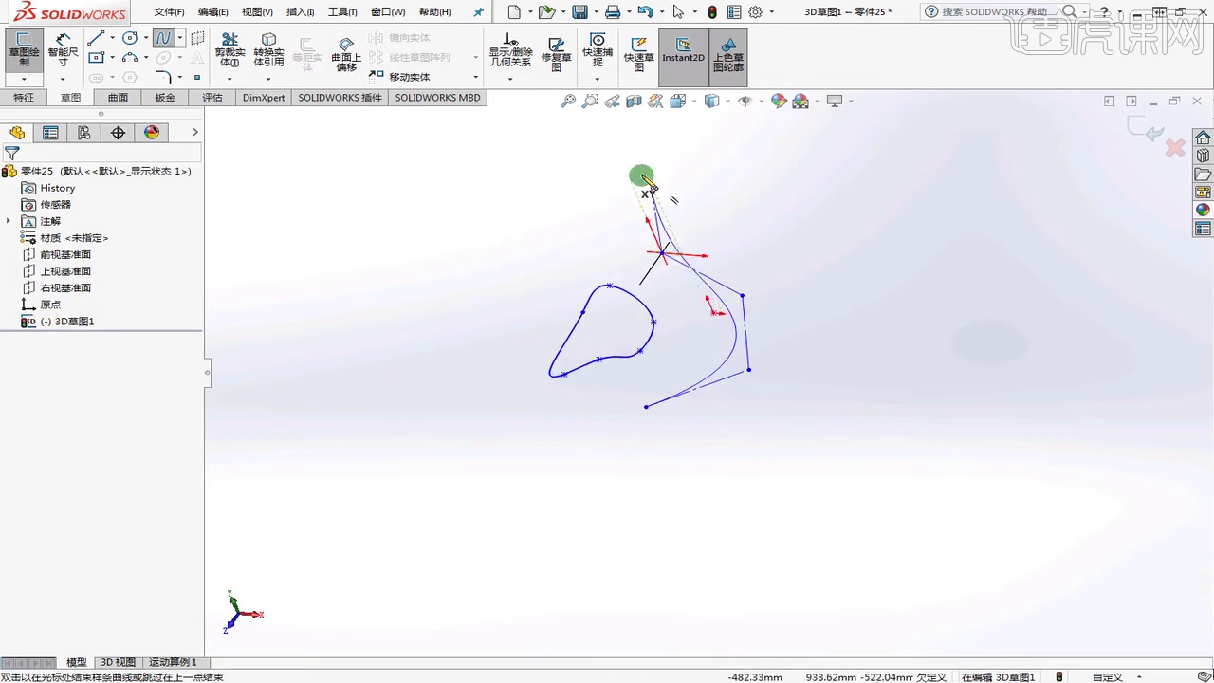
pyautogui.click(524, 233)
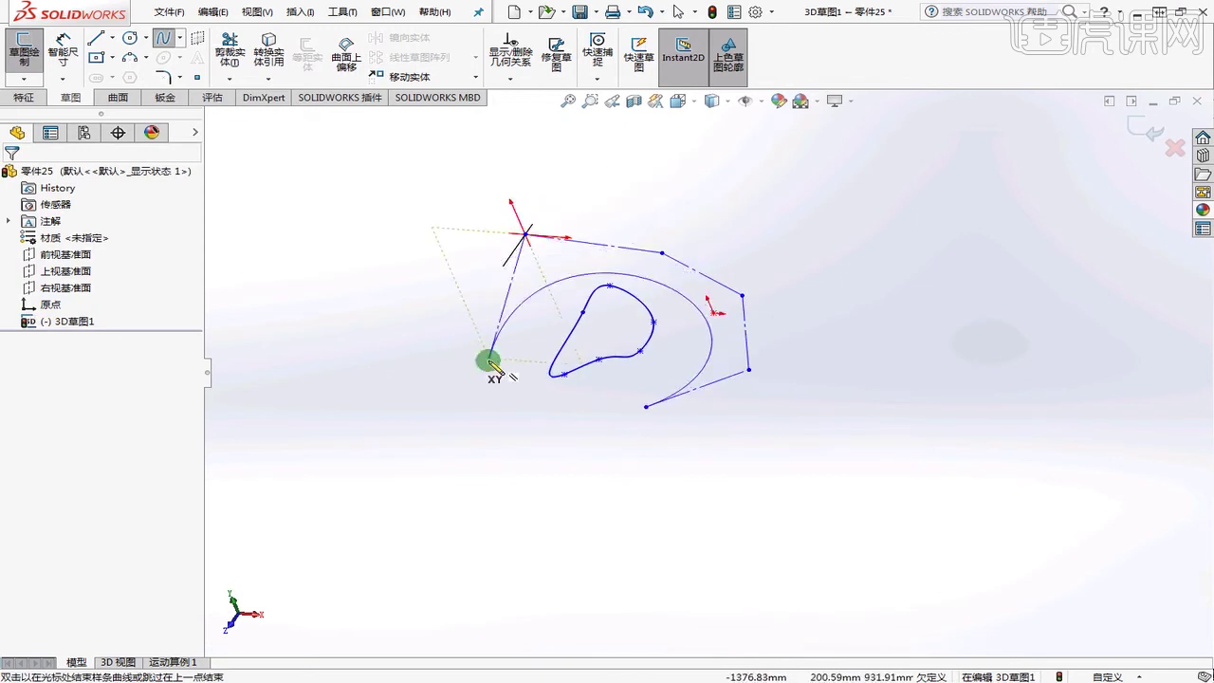
pyautogui.click(486, 360)
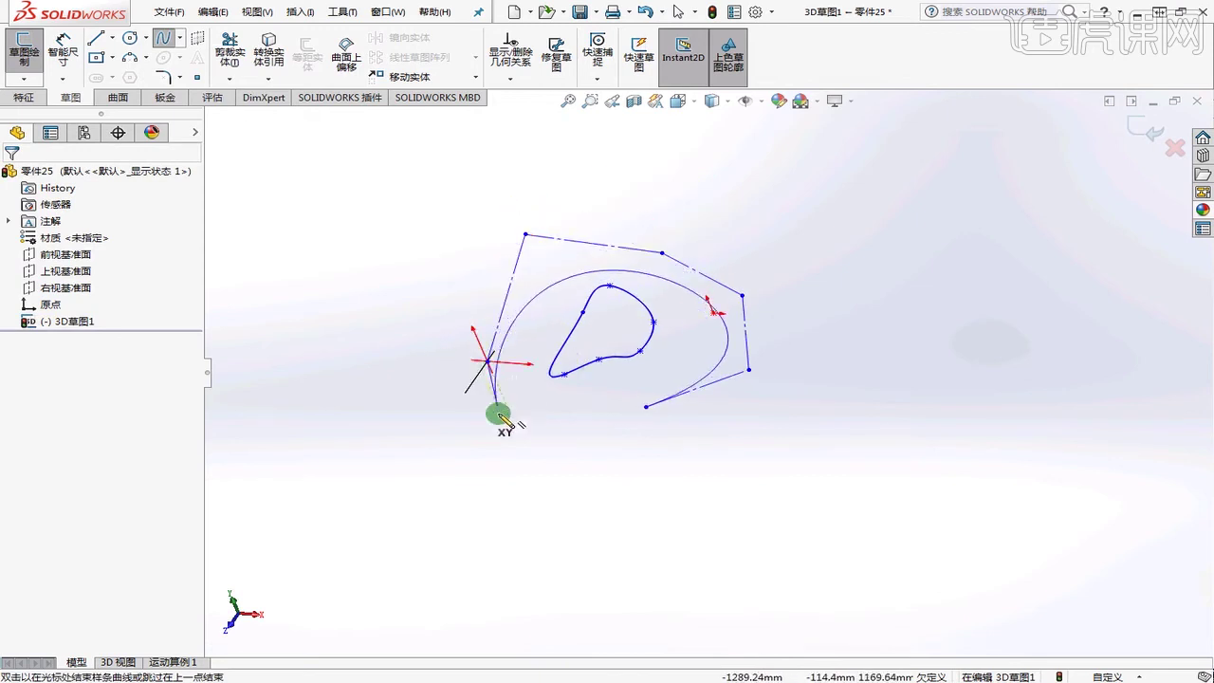
pyautogui.click(646, 408)
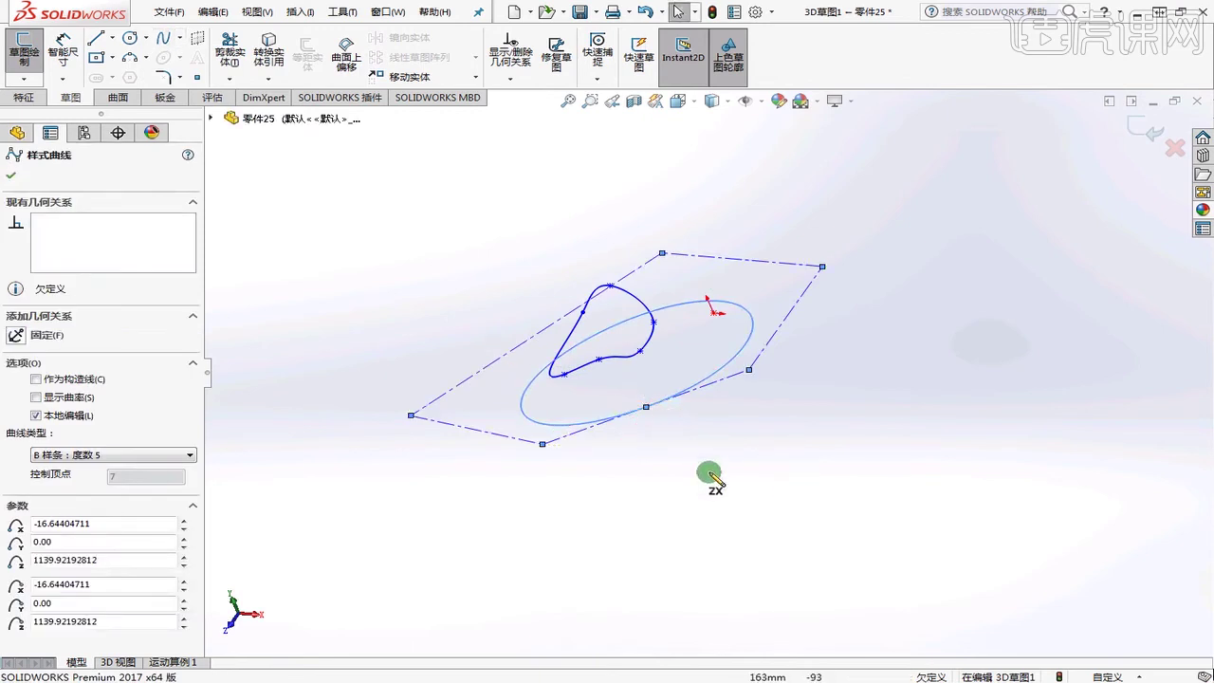
pyautogui.moveTo(711, 483)
pyautogui.mouseDown(button='middle')
pyautogui.moveTo(663, 461)
pyautogui.moveTo(718, 355)
pyautogui.moveTo(693, 267)
pyautogui.moveTo(510, 227)
pyautogui.moveTo(442, 263)
pyautogui.moveTo(385, 214)
pyautogui.moveTo(731, 358)
pyautogui.moveTo(718, 425)
pyautogui.moveTo(677, 424)
pyautogui.moveTo(841, 411)
pyautogui.moveTo(753, 360)
pyautogui.moveTo(725, 312)
pyautogui.moveTo(712, 320)
pyautogui.moveTo(799, 347)
pyautogui.moveTo(658, 298)
pyautogui.moveTo(609, 389)
pyautogui.moveTo(645, 491)
pyautogui.mouseUp(button='middle')
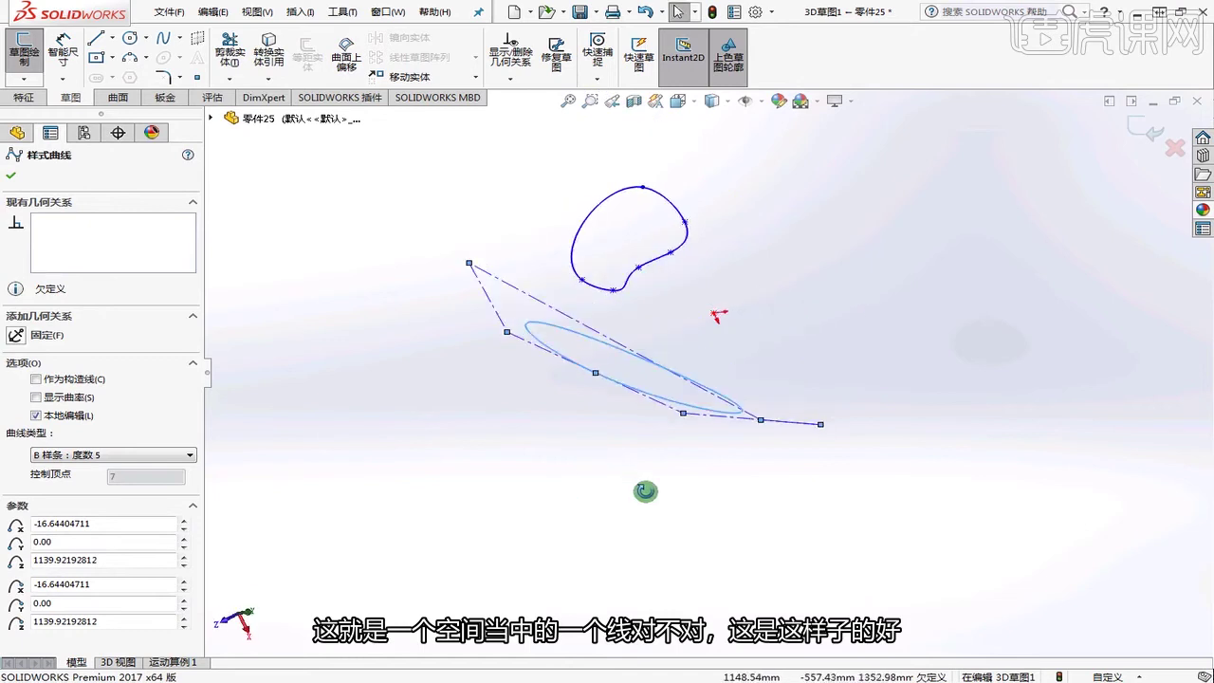
pyautogui.press('Escape')
# - Show the Spline Tools toolbar and insert a spline point on the outer side of the closed point-based spline
pyautogui.moveTo(766, 452)
pyautogui.mouseDown(button='middle')
pyautogui.moveTo(766, 398)
pyautogui.moveTo(700, 445)
pyautogui.moveTo(695, 491)
pyautogui.mouseUp(button='middle')
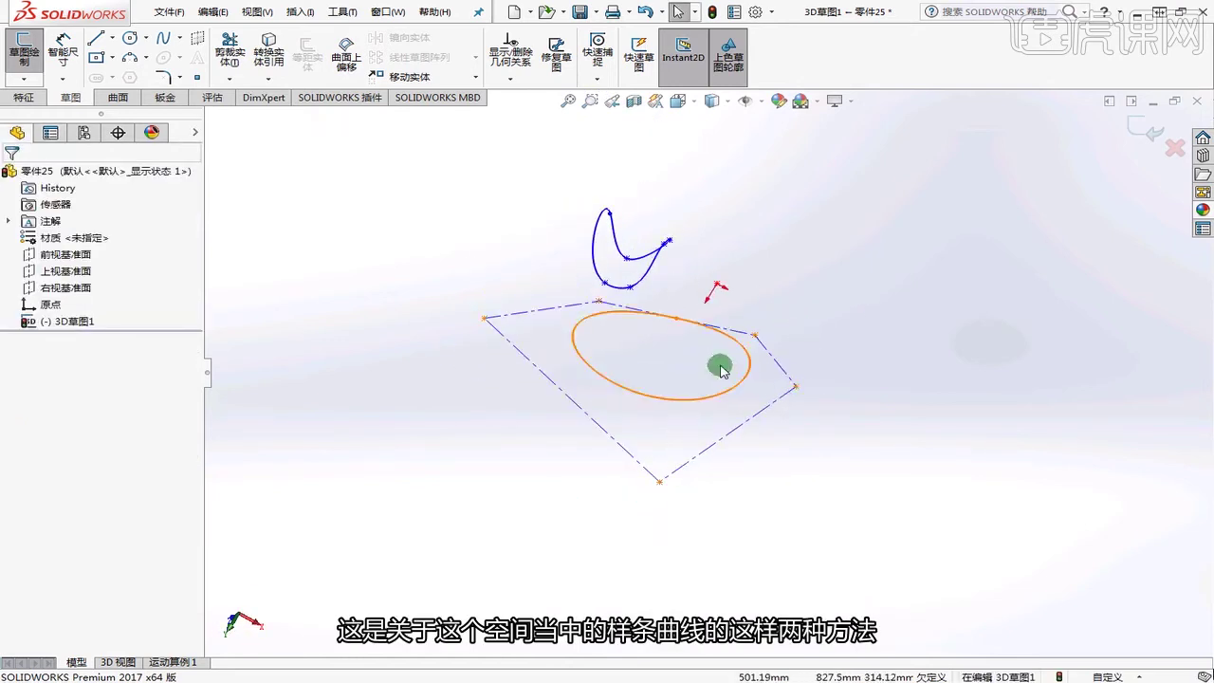
pyautogui.rightClick(832, 74)
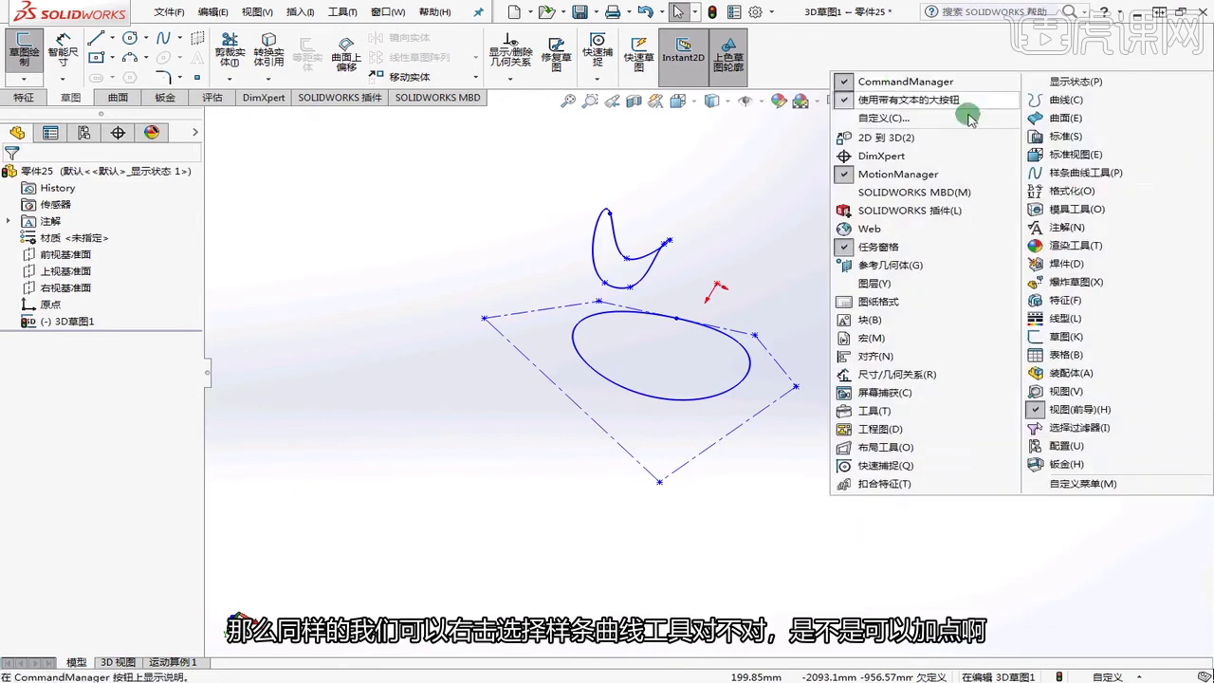
pyautogui.click(1076, 172)
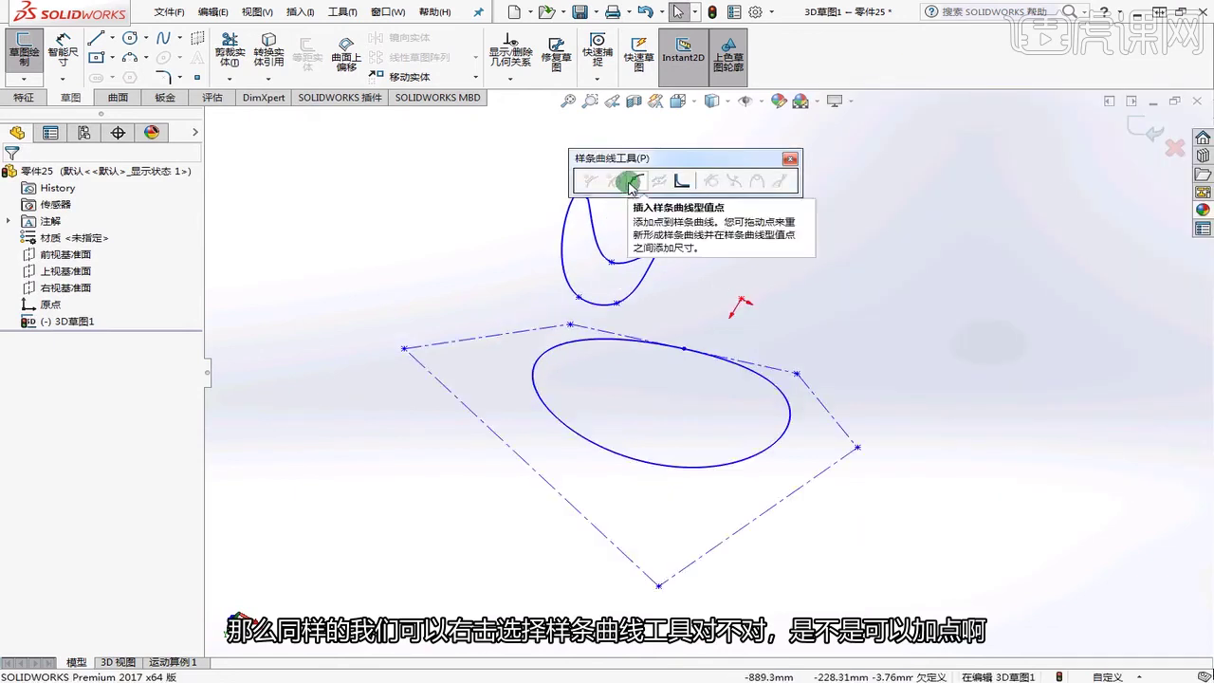
pyautogui.click(635, 180)
pyautogui.scroll(-3, 621, 225)
pyautogui.click(548, 269)
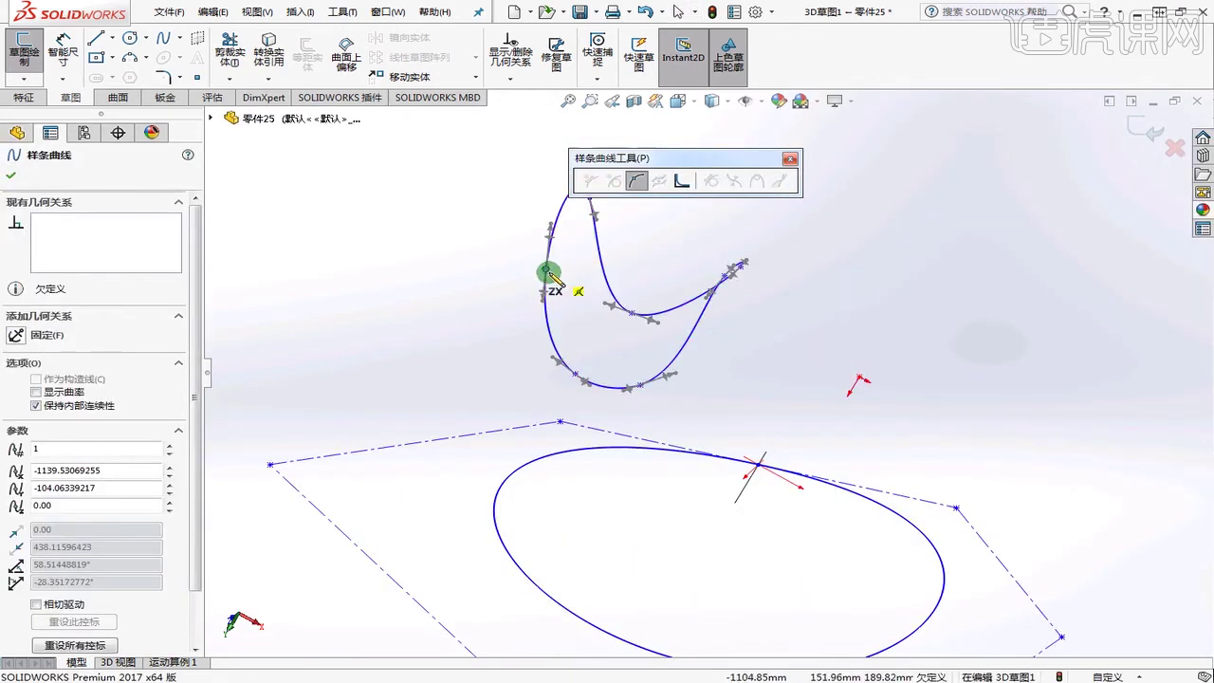
# - Try to insert a spline point on the closed style spline, and another one on the point-based spline
pyautogui.click(546, 462)
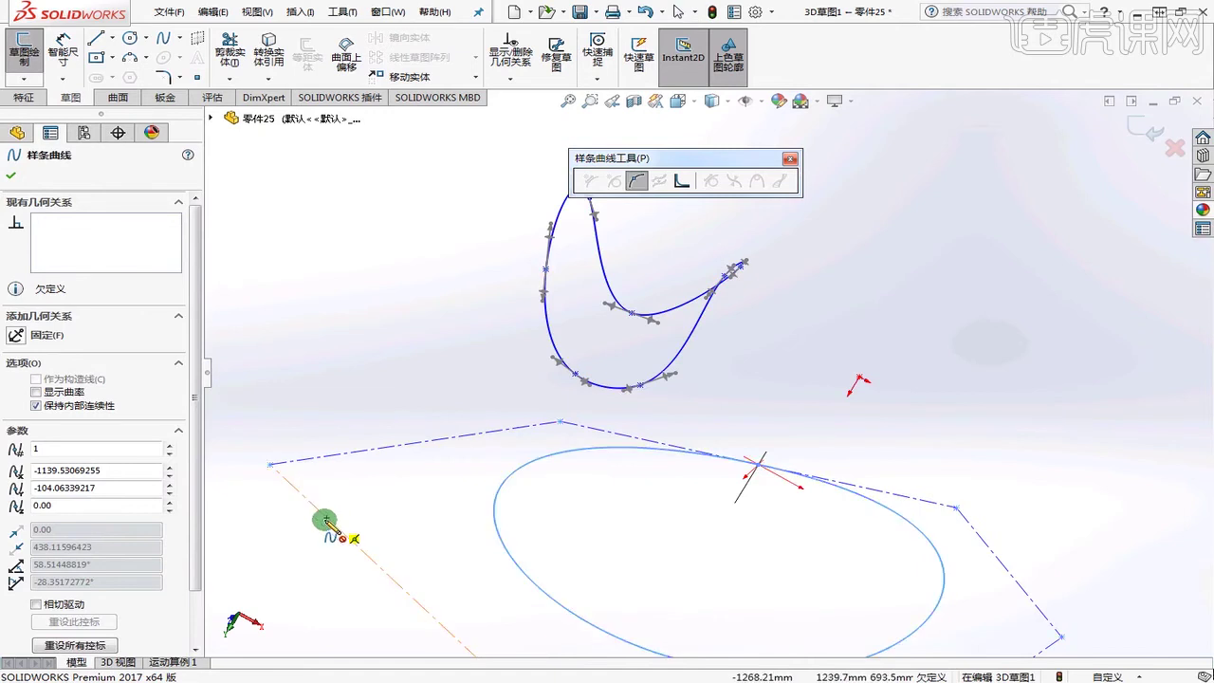
pyautogui.scroll(3, 610, 397)
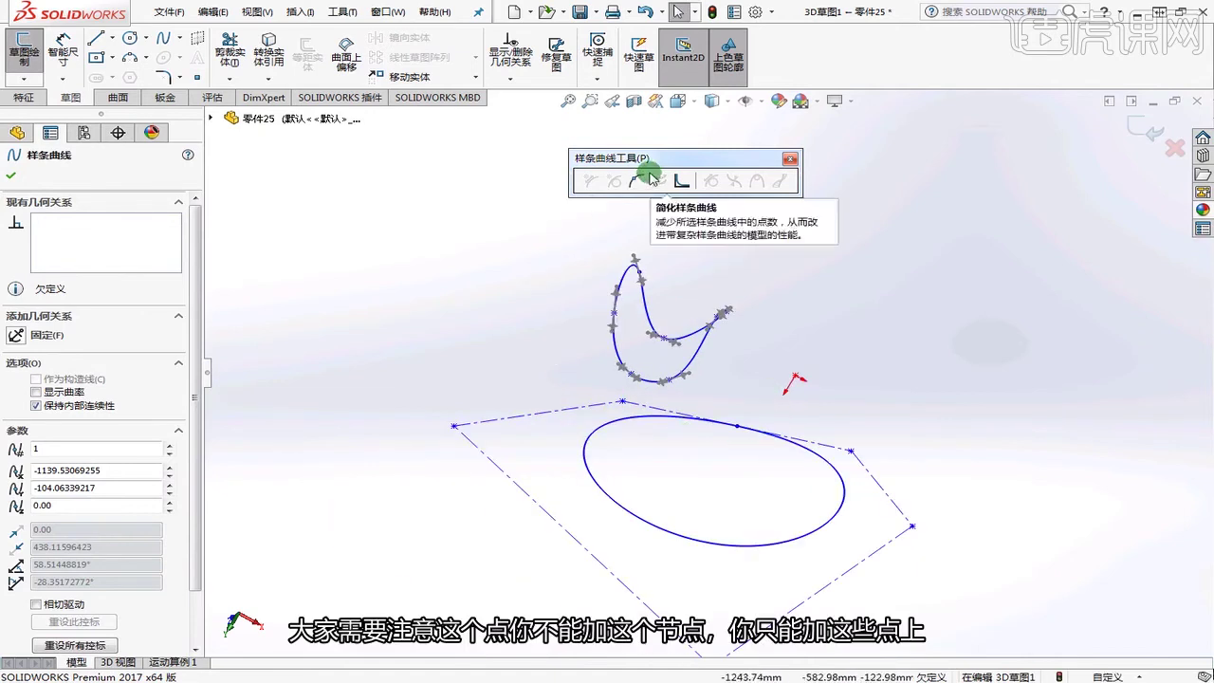
pyautogui.scroll(-4, 658, 293)
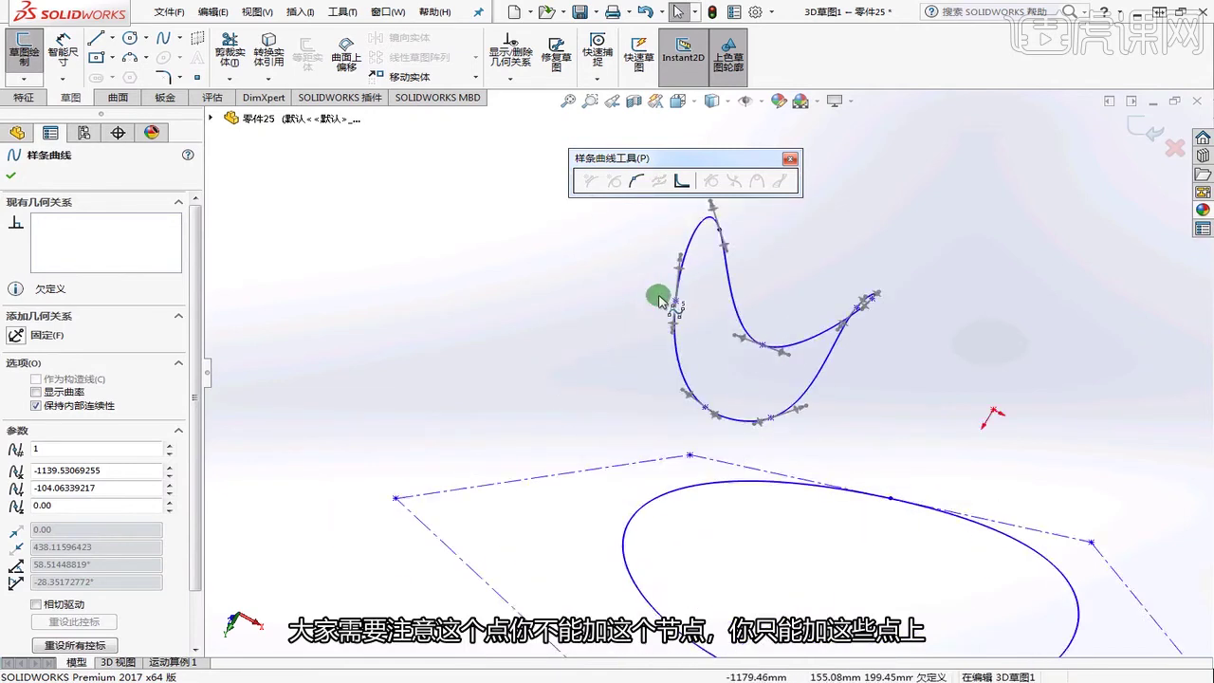
pyautogui.click(638, 180)
pyautogui.click(710, 238)
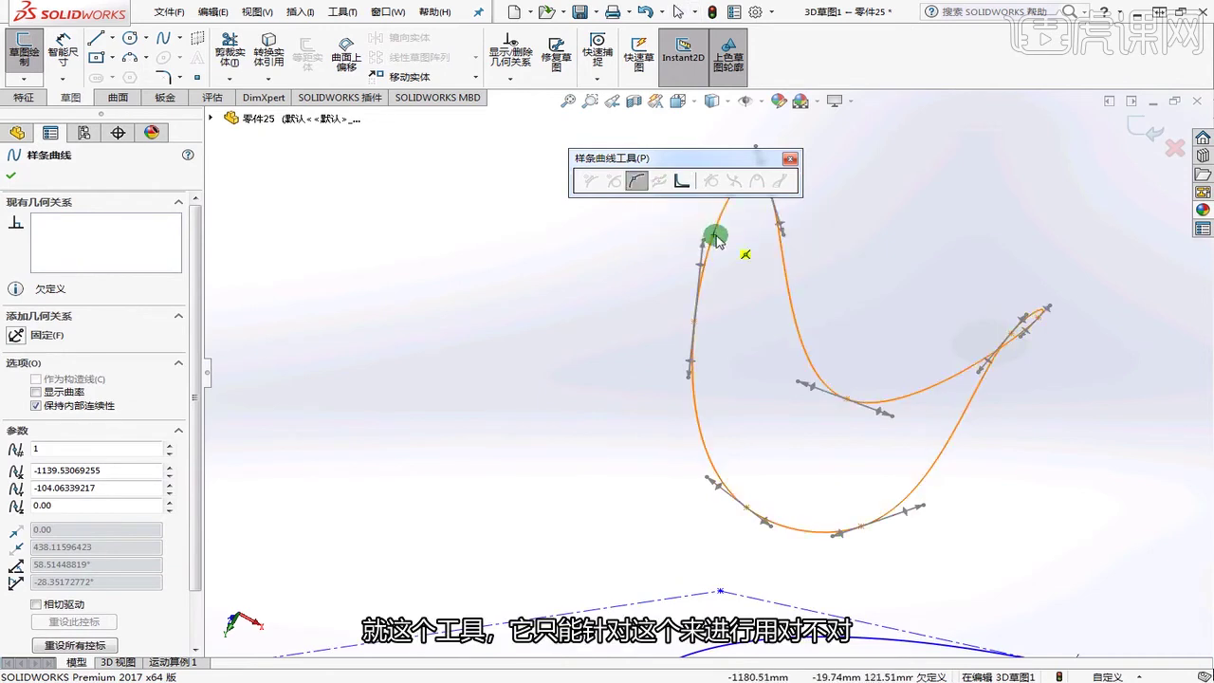
pyautogui.click(768, 253)
pyautogui.click(633, 180)
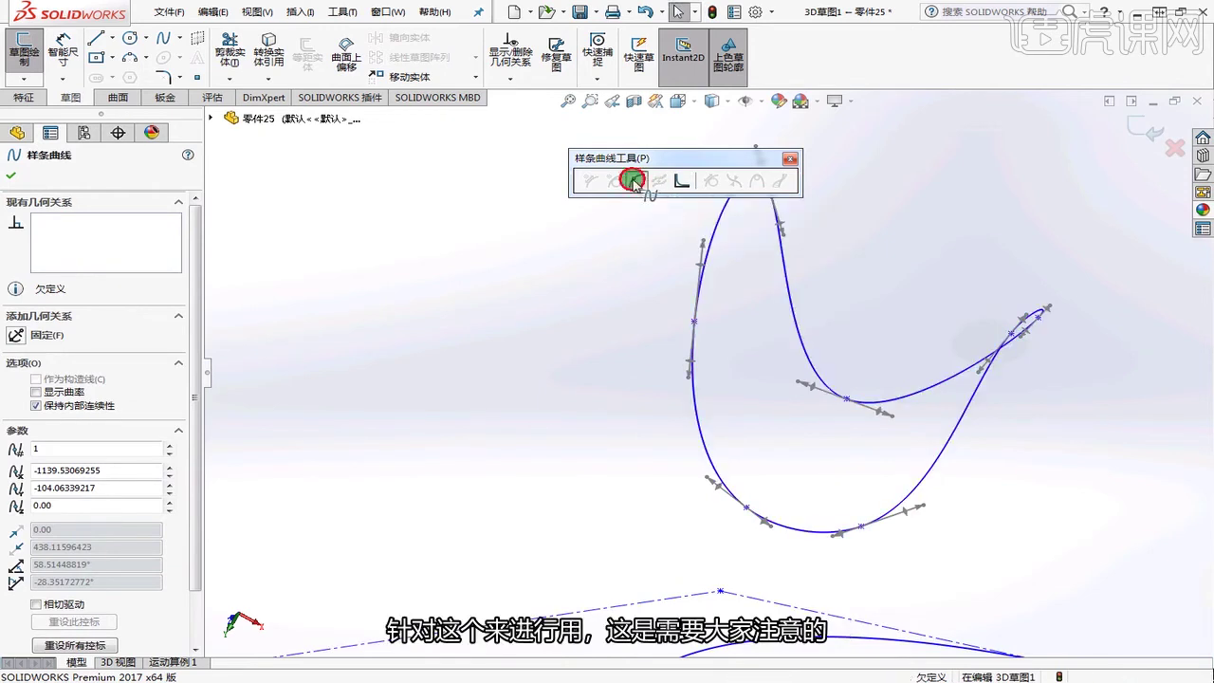
pyautogui.click(848, 331)
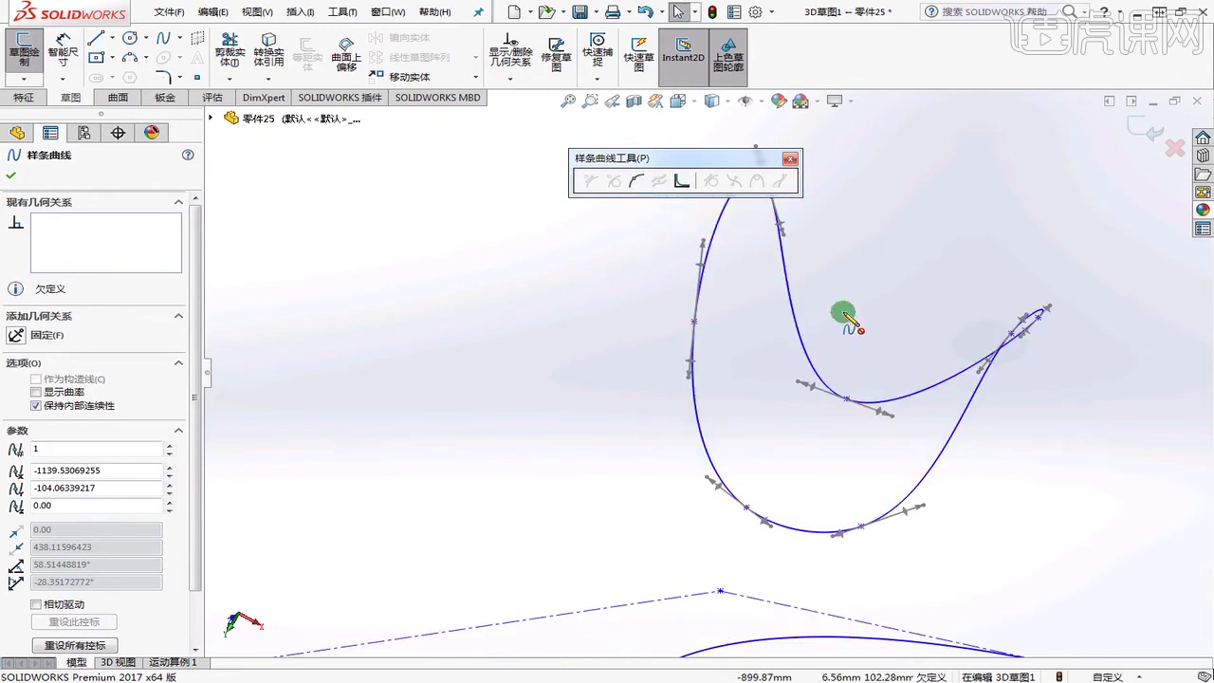
# - Reshape the point-based spline by pulling its inserted point outward to about X -1205, Y 116, Z 792 mm
pyautogui.moveTo(695, 324); pyautogui.dragTo(574, 374)
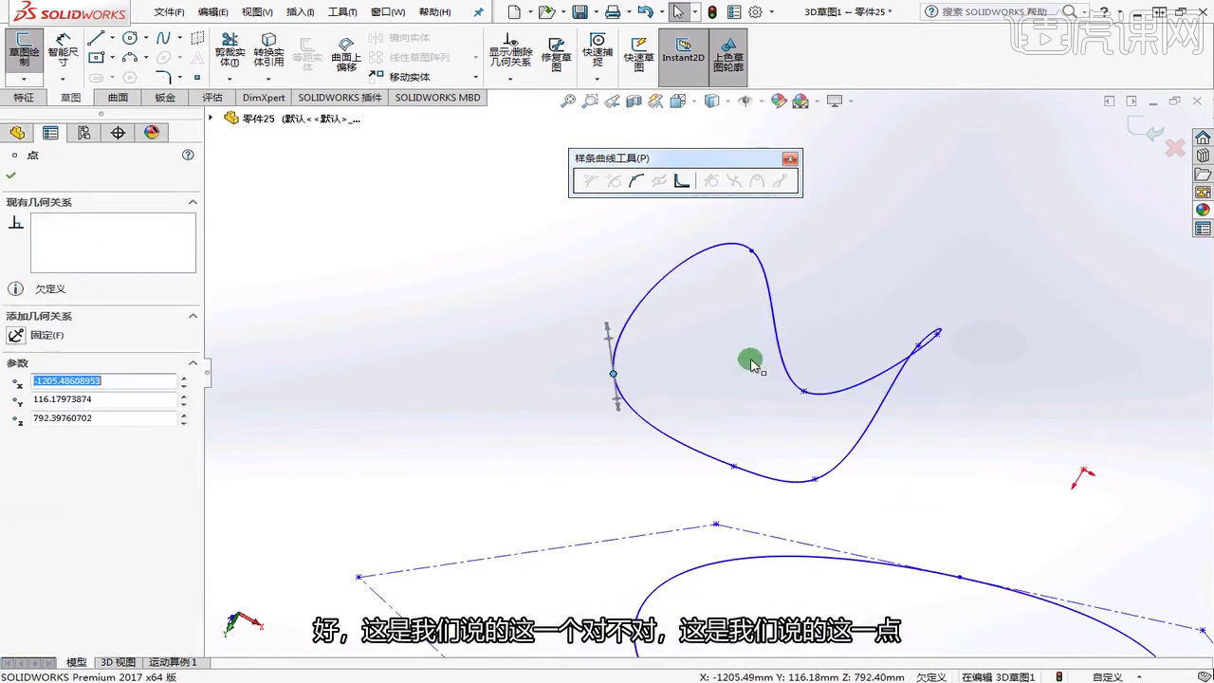
pyautogui.click(834, 320)
pyautogui.moveTo(882, 310); pyautogui.dragTo(815, 322, button='middle')
pyautogui.moveTo(910, 328); pyautogui.dragTo(881, 483, button='middle')
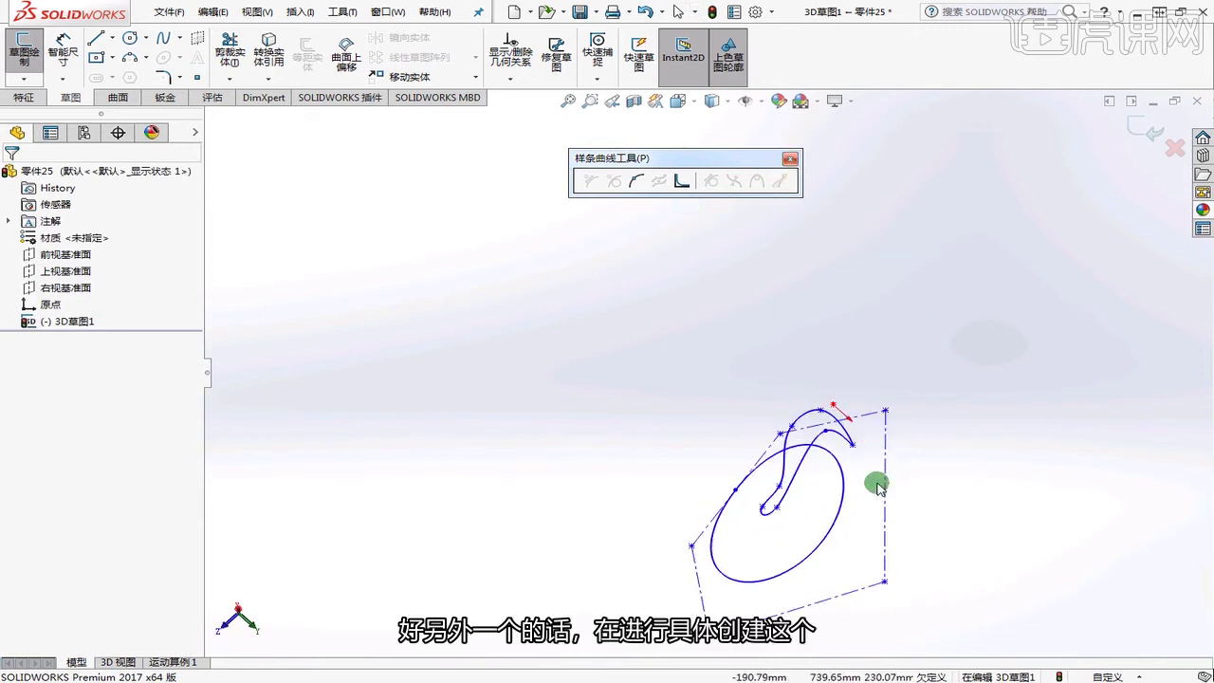
# - Exit the 3D sketch and delete it from the part
pyautogui.click(1143, 129)
pyautogui.moveTo(906, 216); pyautogui.dragTo(708, 351, button='middle')
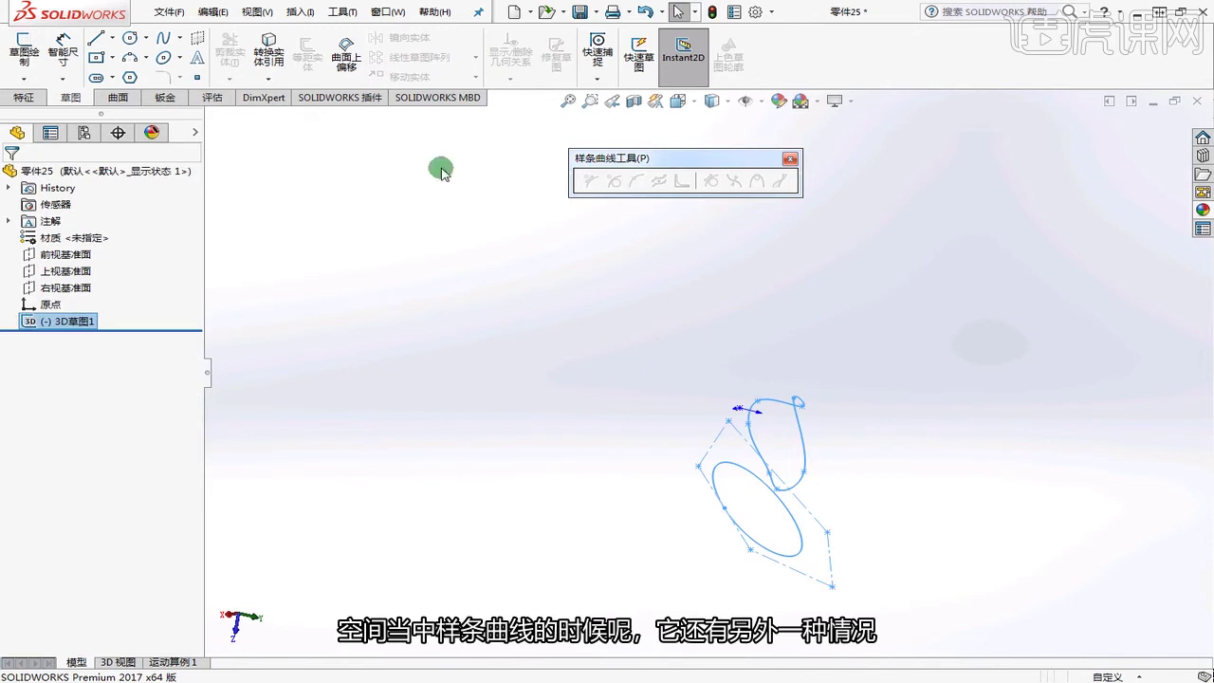
pyautogui.click(179, 38)
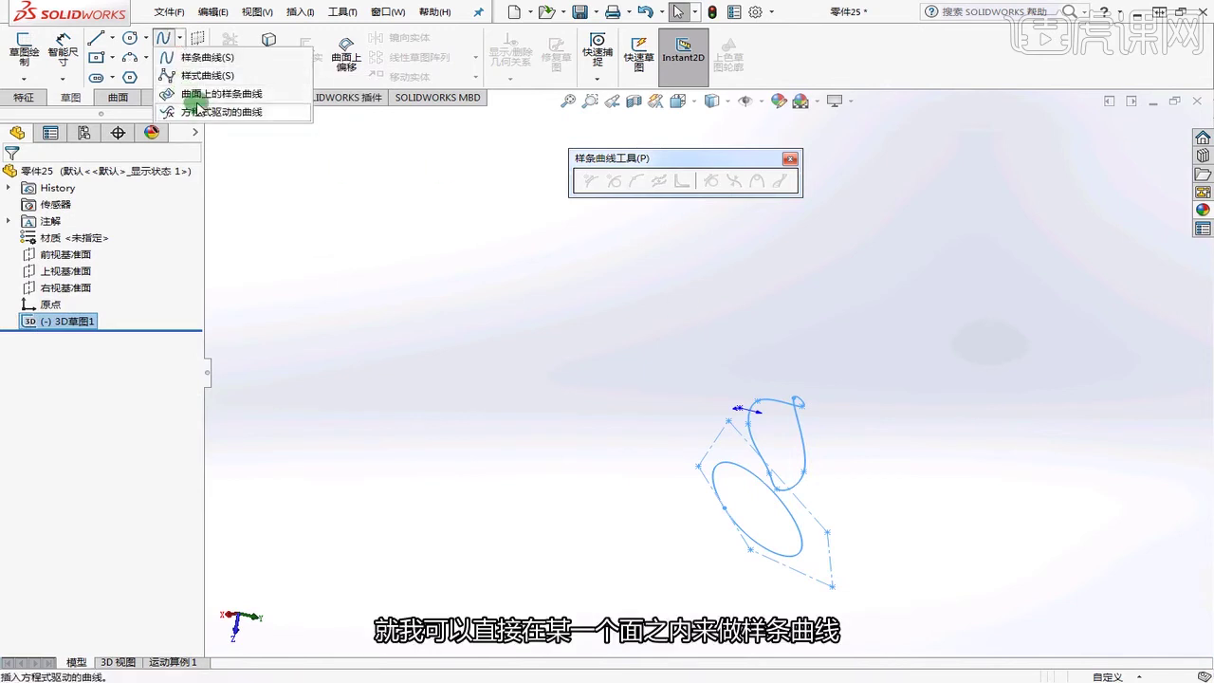
pyautogui.click(790, 449)
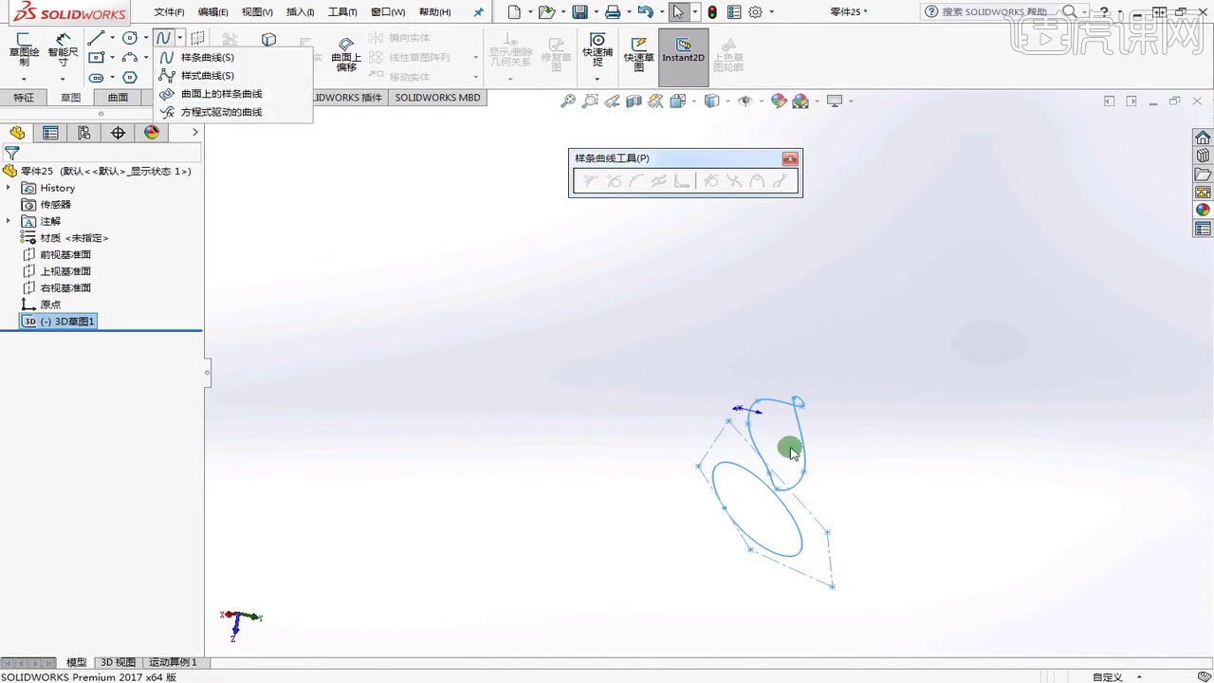
pyautogui.click(106, 318)
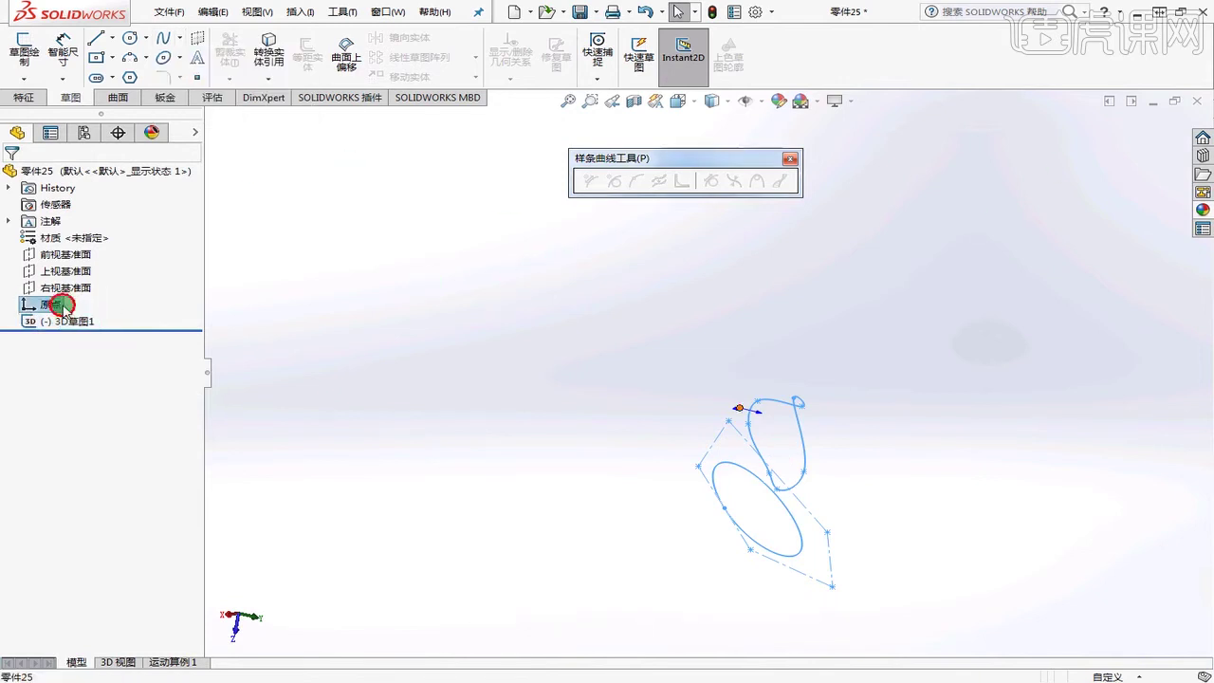
pyautogui.press('Delete')
pyautogui.click(706, 258)
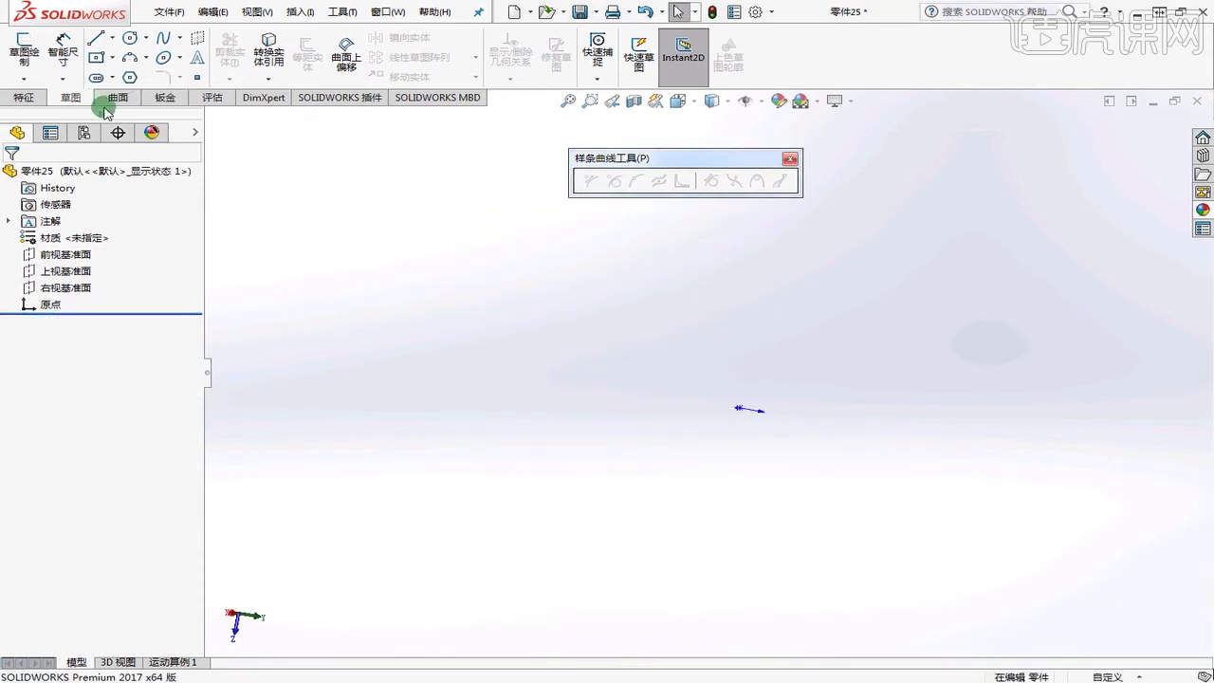
# - Start a revolved surface and open its profile sketch on the front plane
pyautogui.click(114, 98)
pyautogui.click(62, 52)
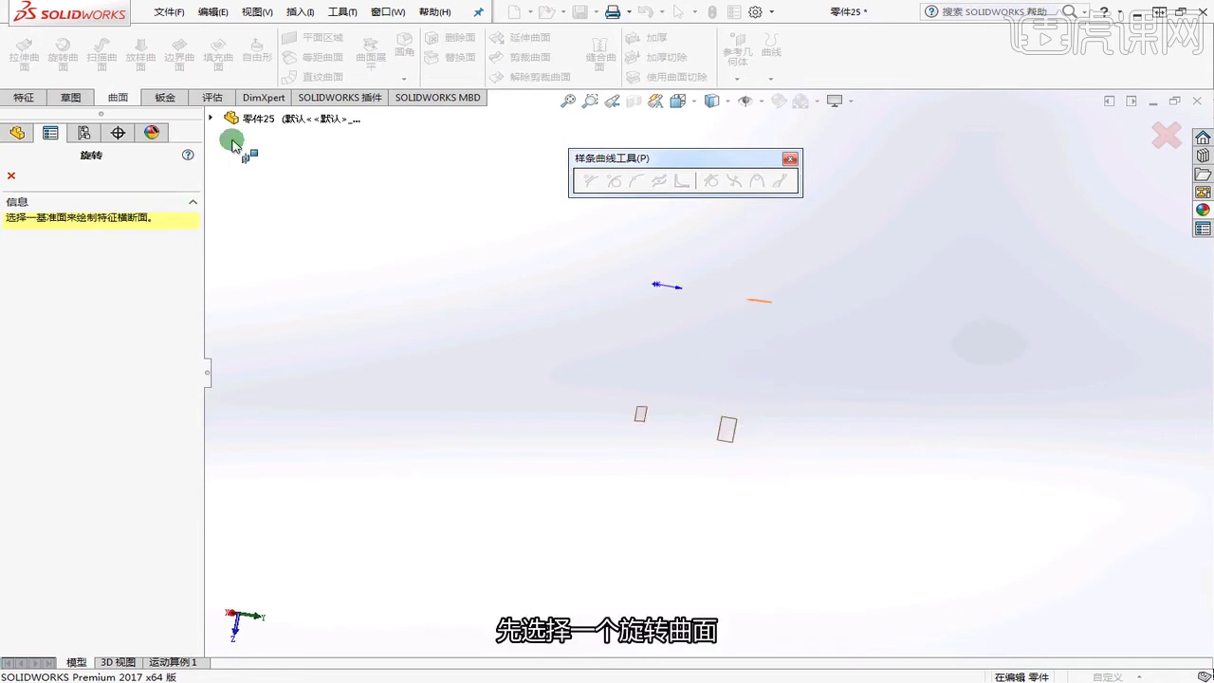
pyautogui.click(210, 118)
pyautogui.click(285, 200)
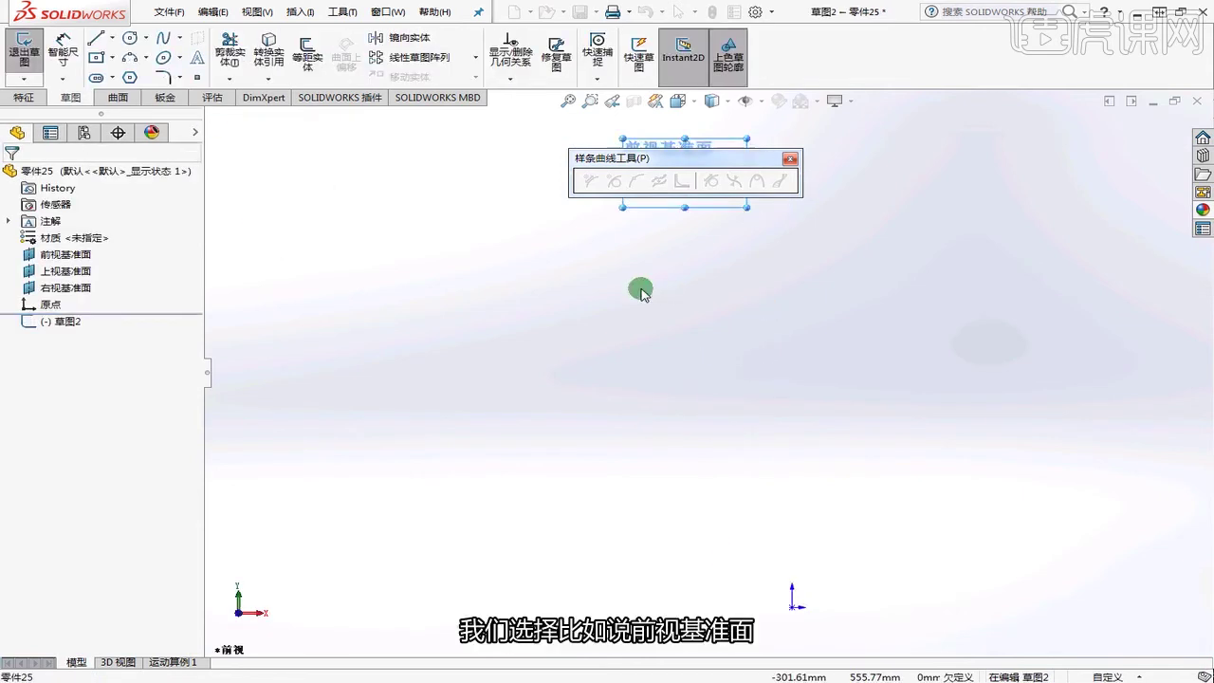
# - Draw an open four-point S-shaped spline as the profile, starting beside the origin at its height and rising above it
pyautogui.click(163, 38)
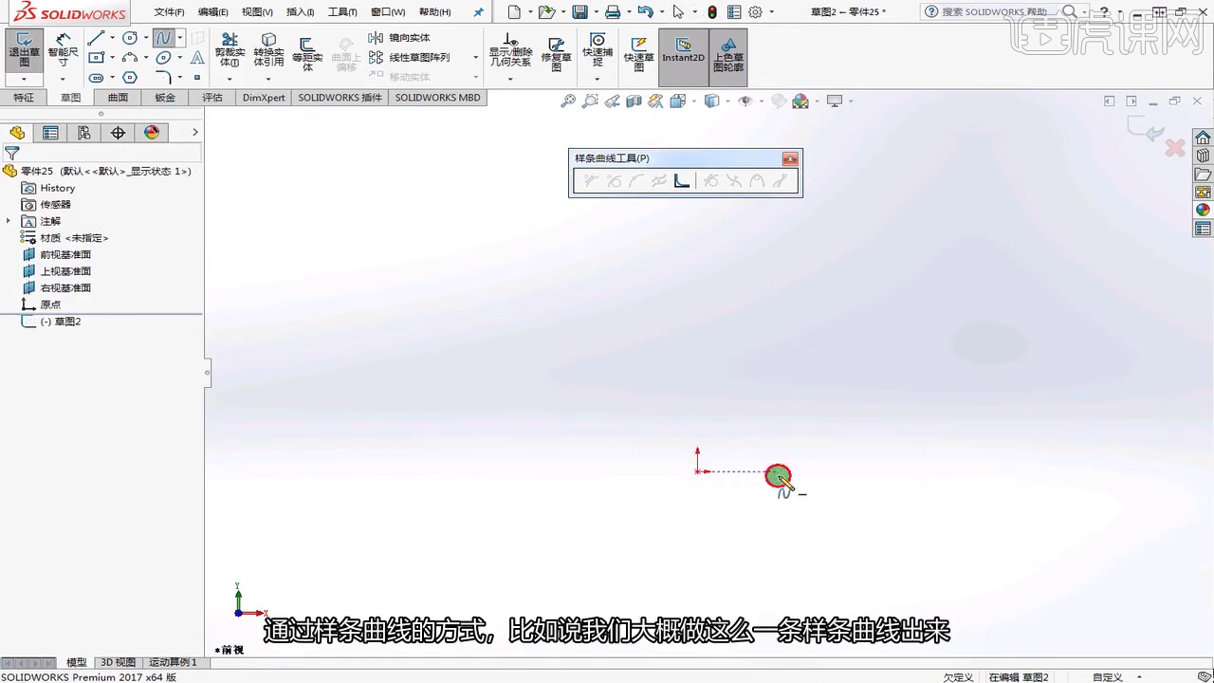
pyautogui.click(777, 473)
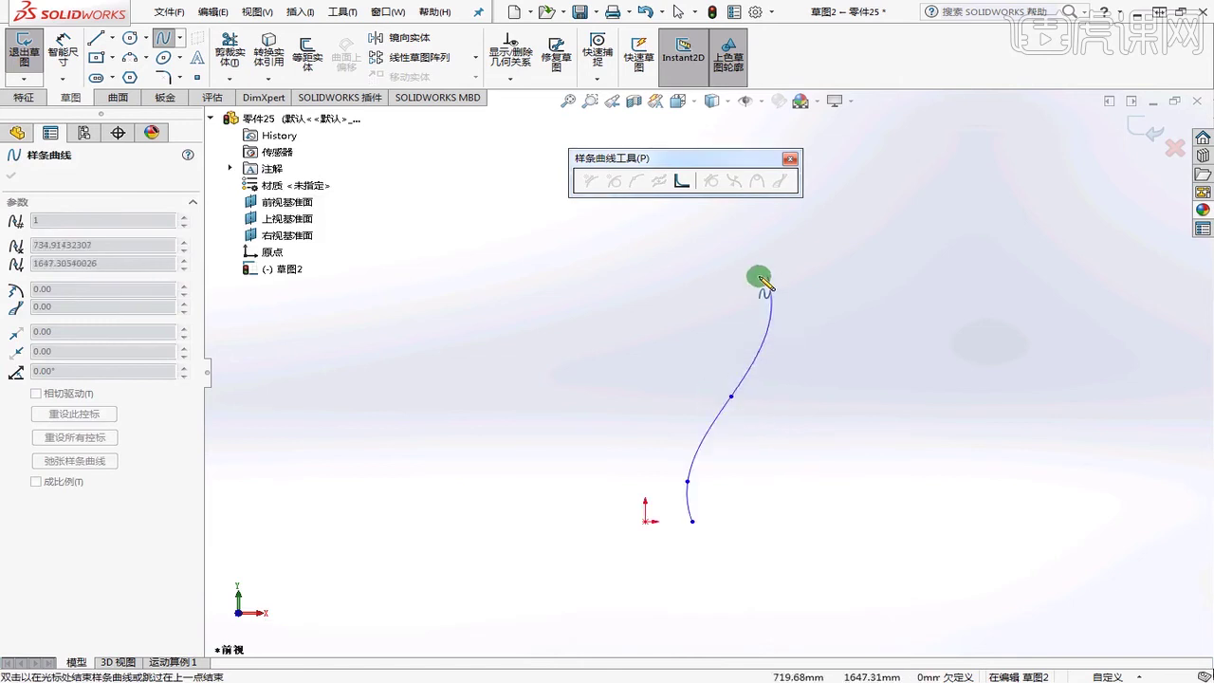
pyautogui.click(729, 245)
pyautogui.rightClick(783, 254)
pyautogui.click(827, 265)
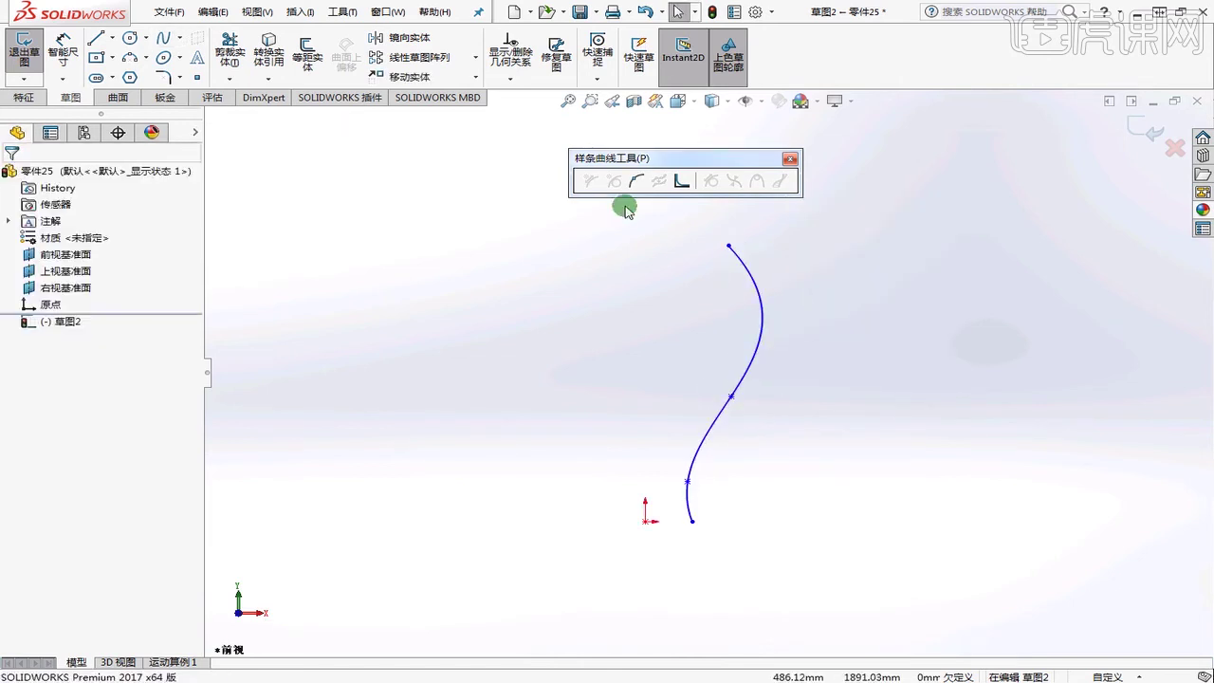
# - Add a vertical infinite-length centerline through the origin
pyautogui.click(111, 38)
pyautogui.click(121, 74)
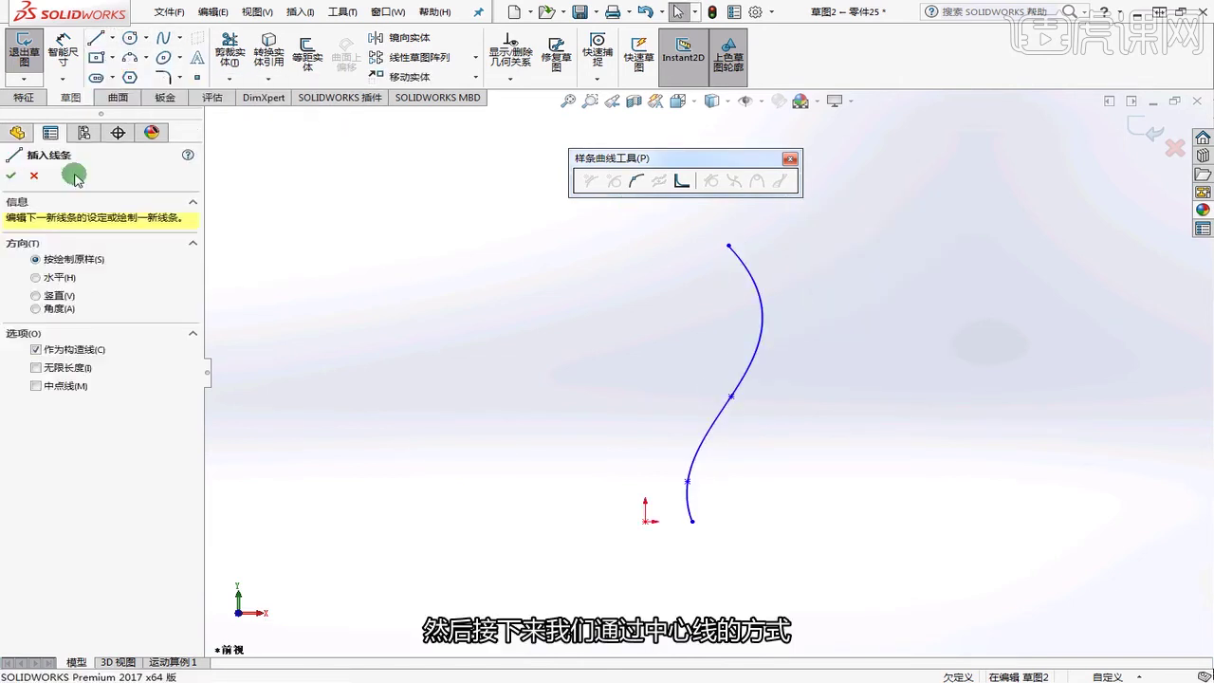
pyautogui.click(36, 305)
pyautogui.click(57, 375)
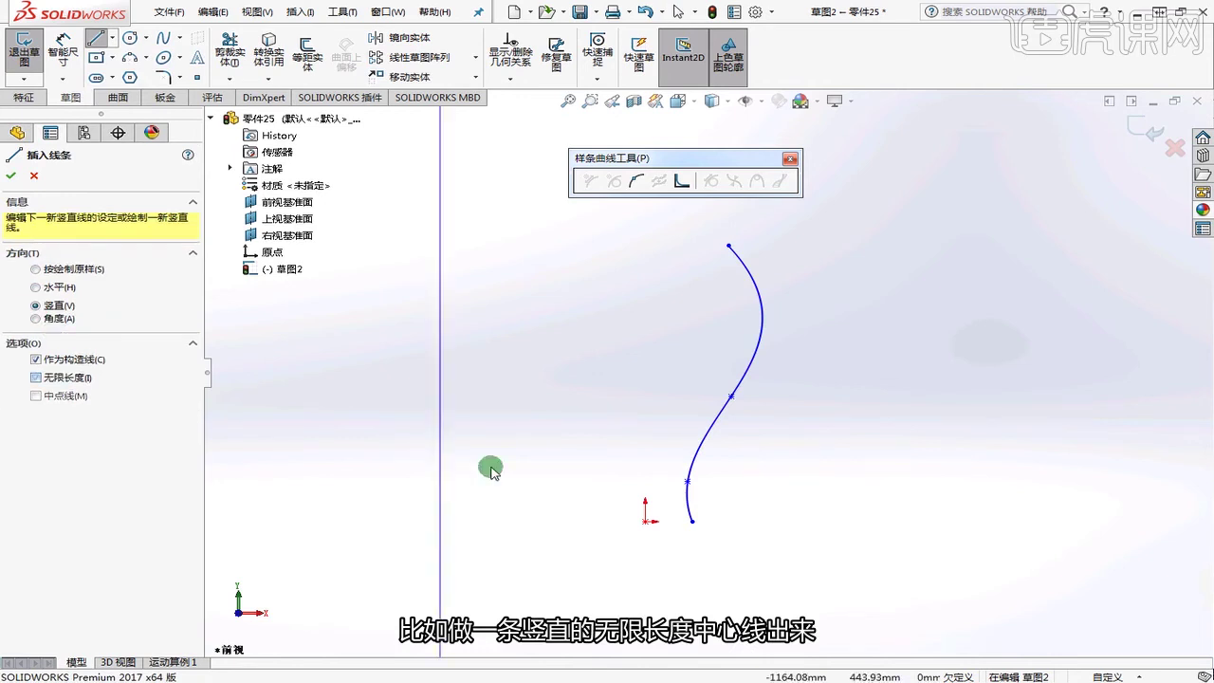
pyautogui.click(645, 520)
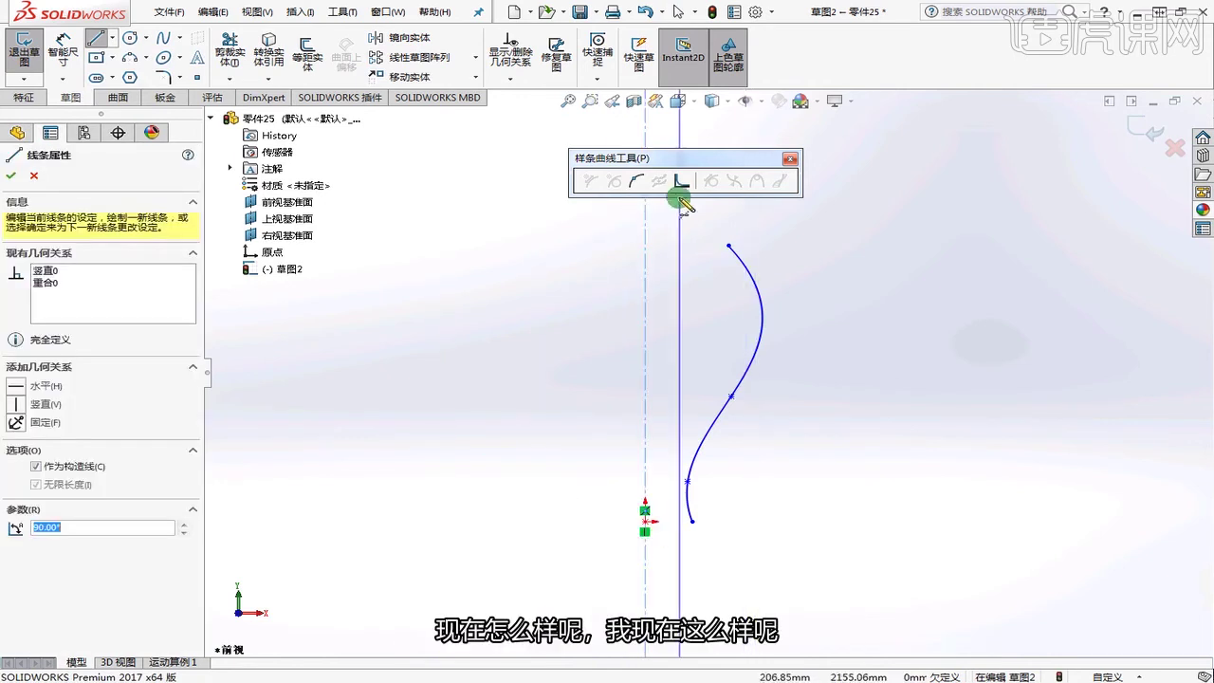
pyautogui.click(13, 177)
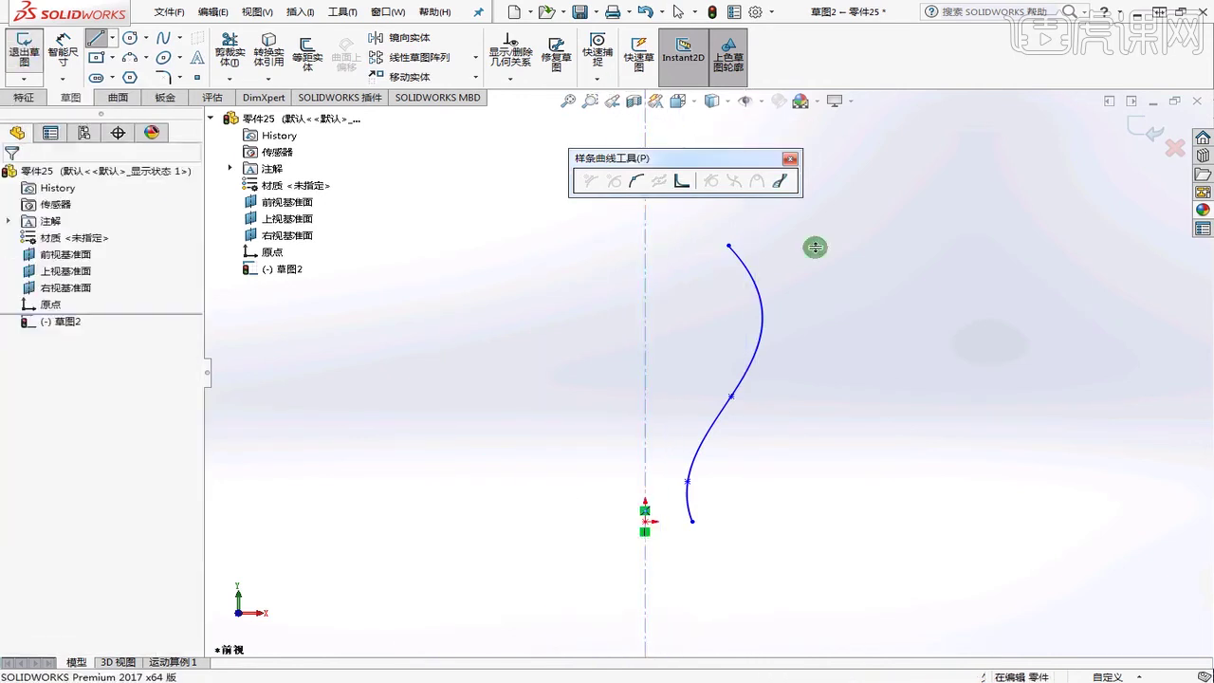
# - Finish the profile sketch and revolve it 360 degrees around the vertical centerline as a surface
pyautogui.press('r')
pyautogui.scroll(3, 654, 380)
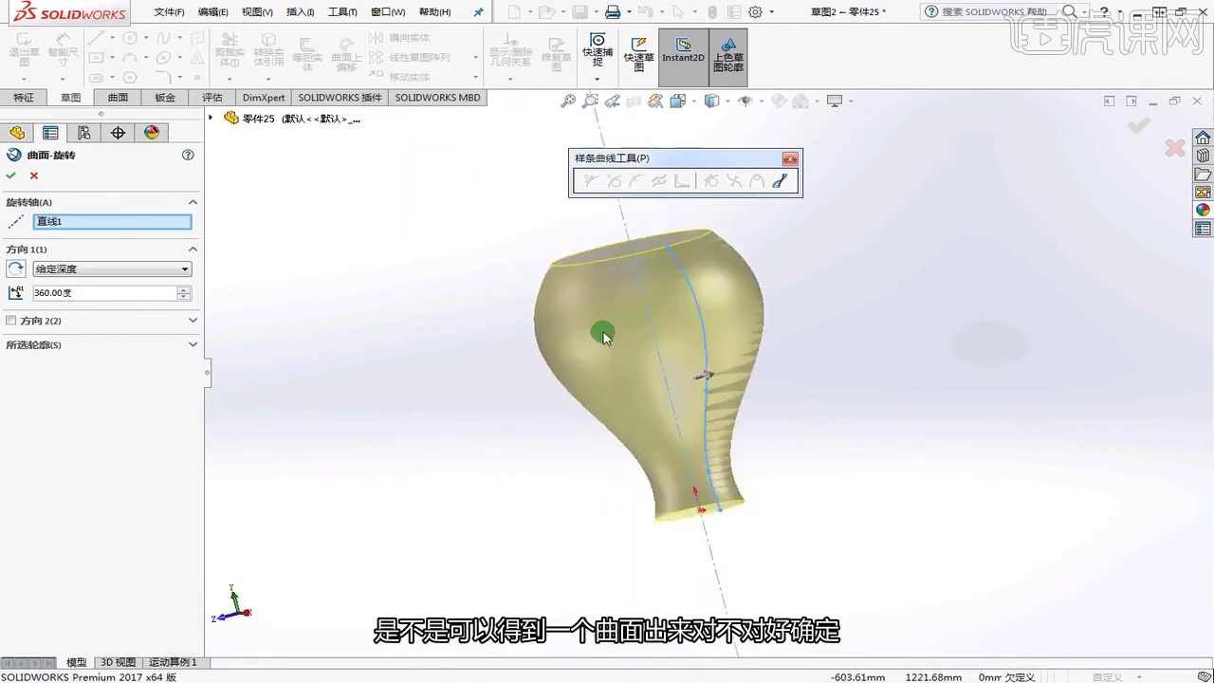
pyautogui.click(13, 177)
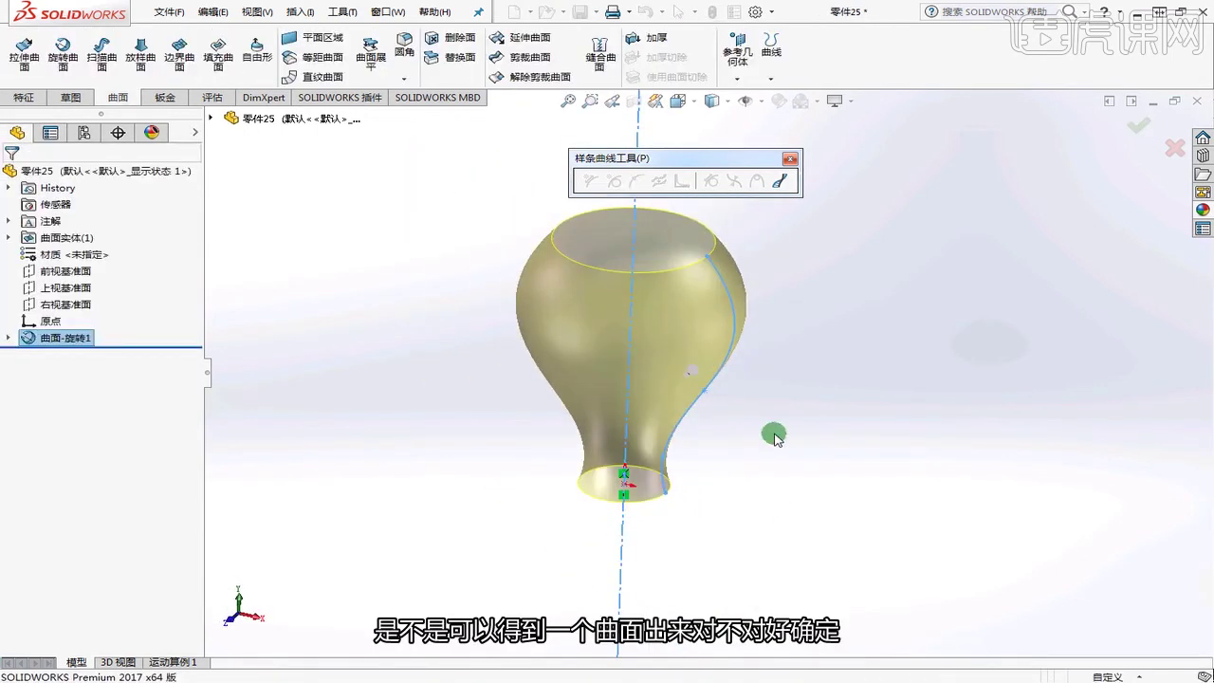
# - Open a new 3D sketch and activate the Spline on Surface tool
pyautogui.scroll(-3, 758, 425)
pyautogui.moveTo(711, 425)
pyautogui.mouseDown(button='middle')
pyautogui.moveTo(710, 488)
pyautogui.moveTo(683, 347)
pyautogui.moveTo(709, 428)
pyautogui.mouseUp(button='middle')
pyautogui.scroll(-5, 683, 512)
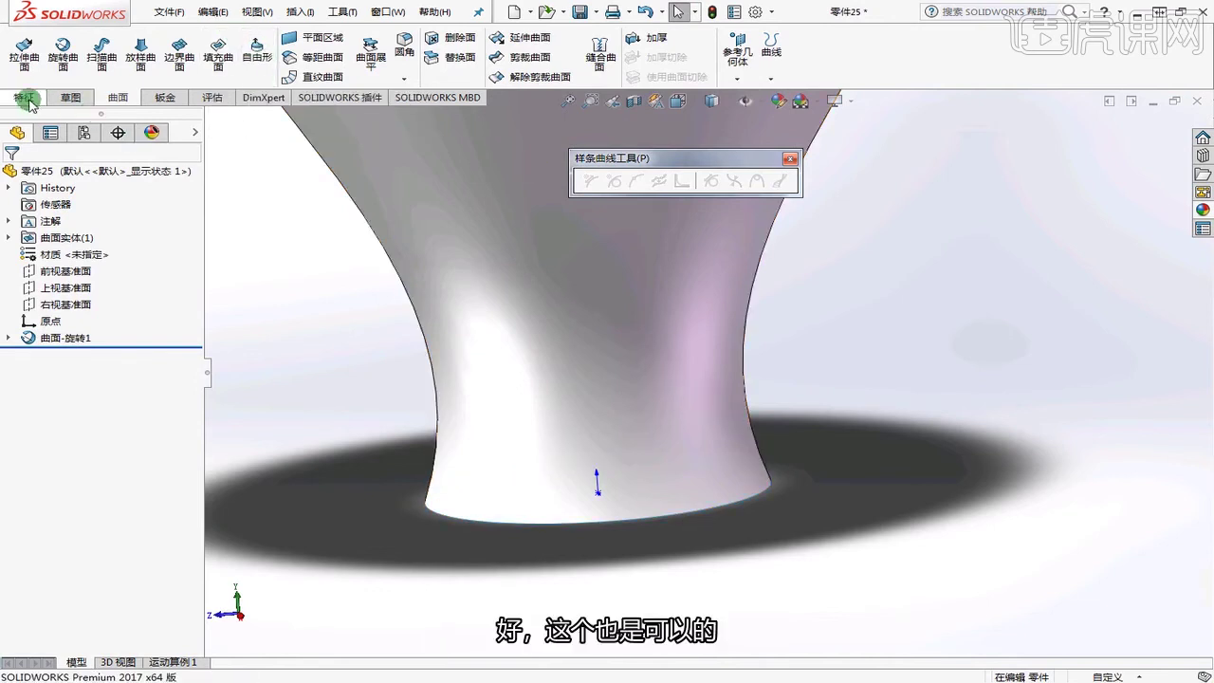
pyautogui.click(70, 97)
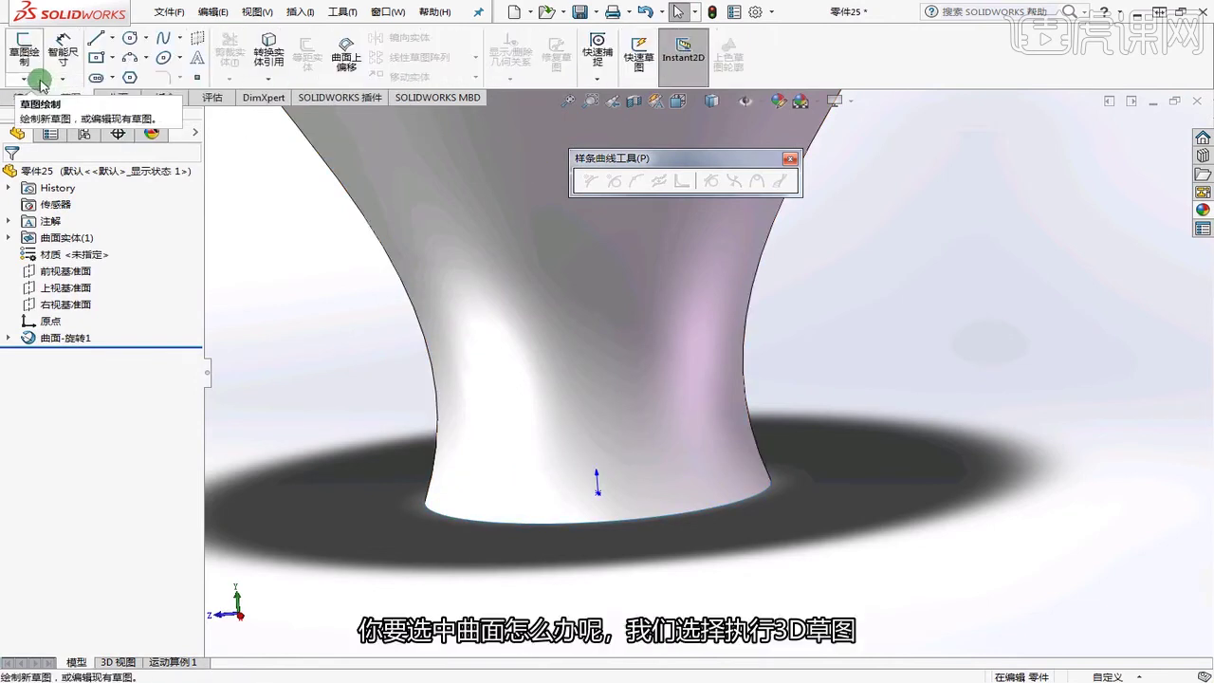
pyautogui.click(38, 82)
pyautogui.click(52, 111)
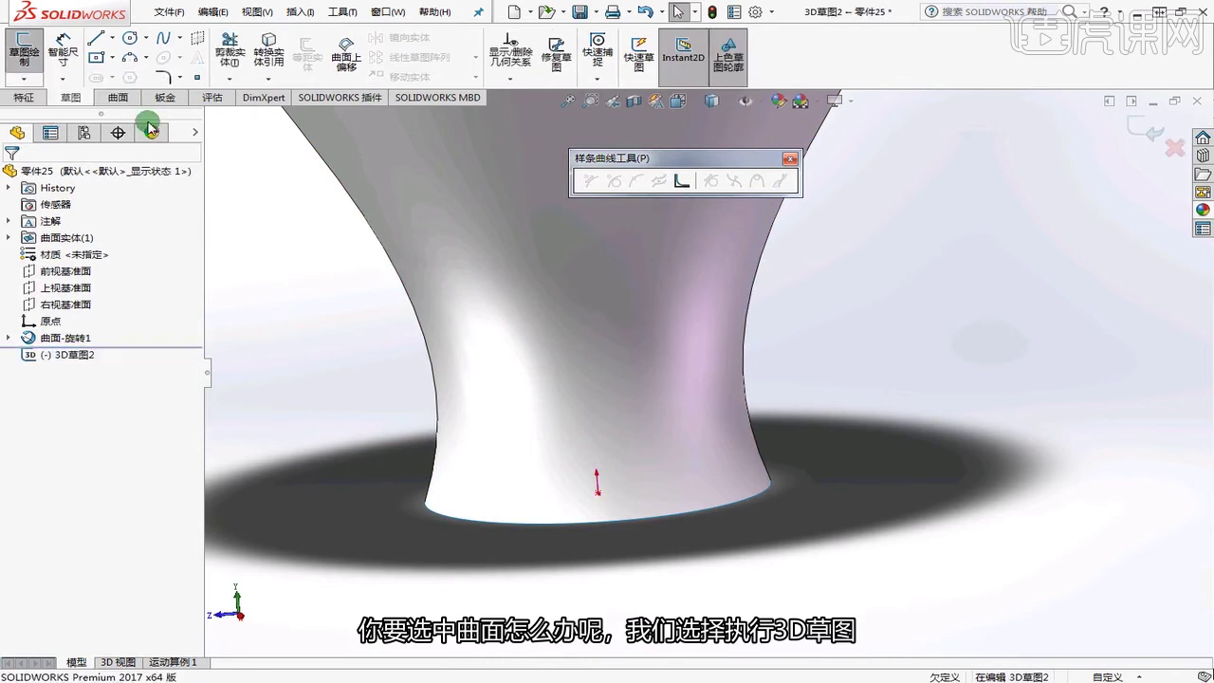
pyautogui.click(180, 38)
pyautogui.click(188, 94)
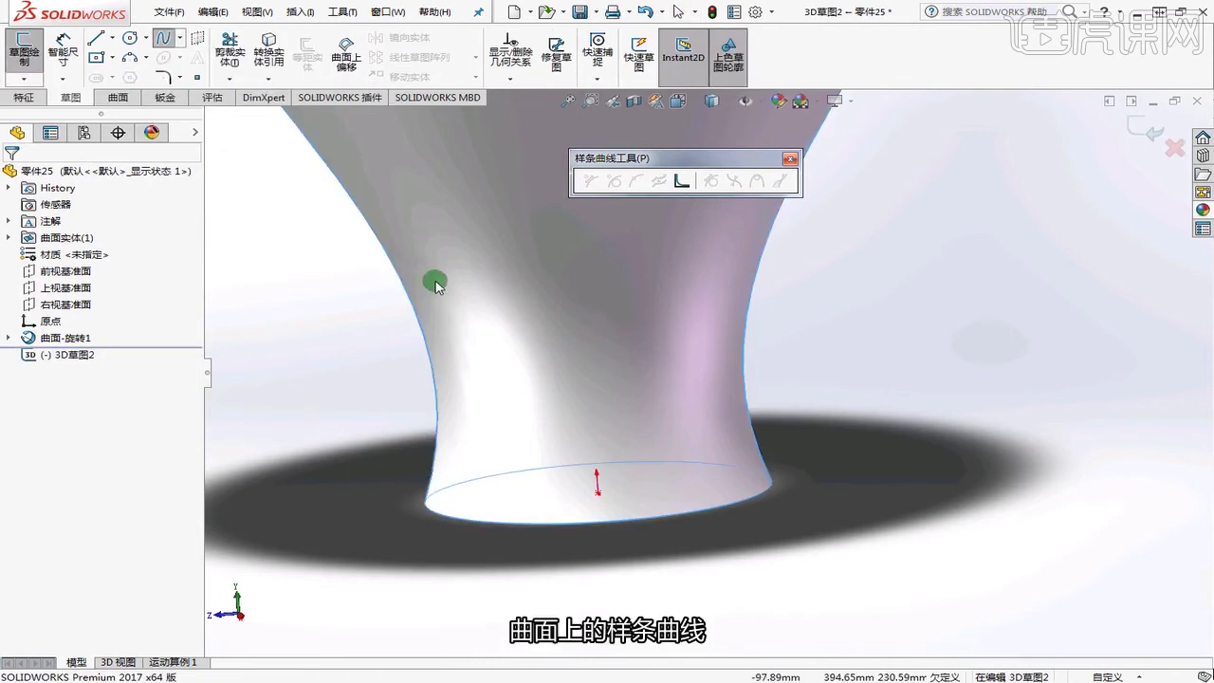
# - Try to draw an arched spline on the revolved surface, starting from the rim at its narrow end
pyautogui.scroll(-2, 621, 470)
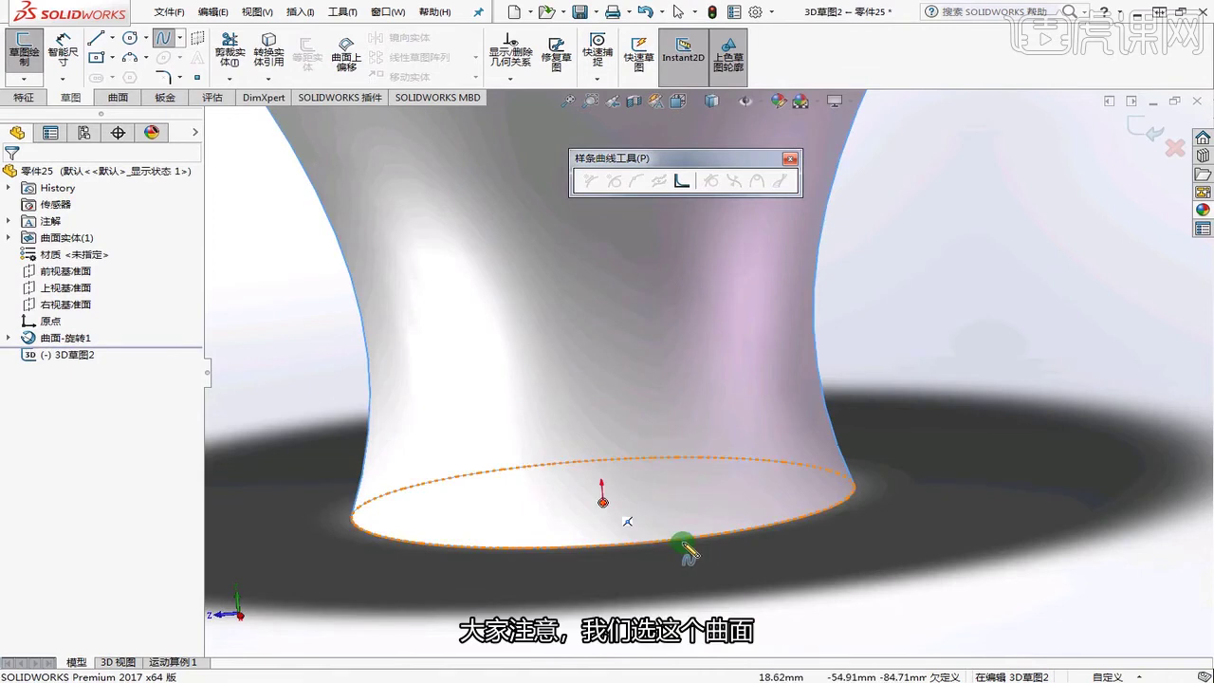
pyautogui.moveTo(656, 535); pyautogui.dragTo(631, 528, button='middle')
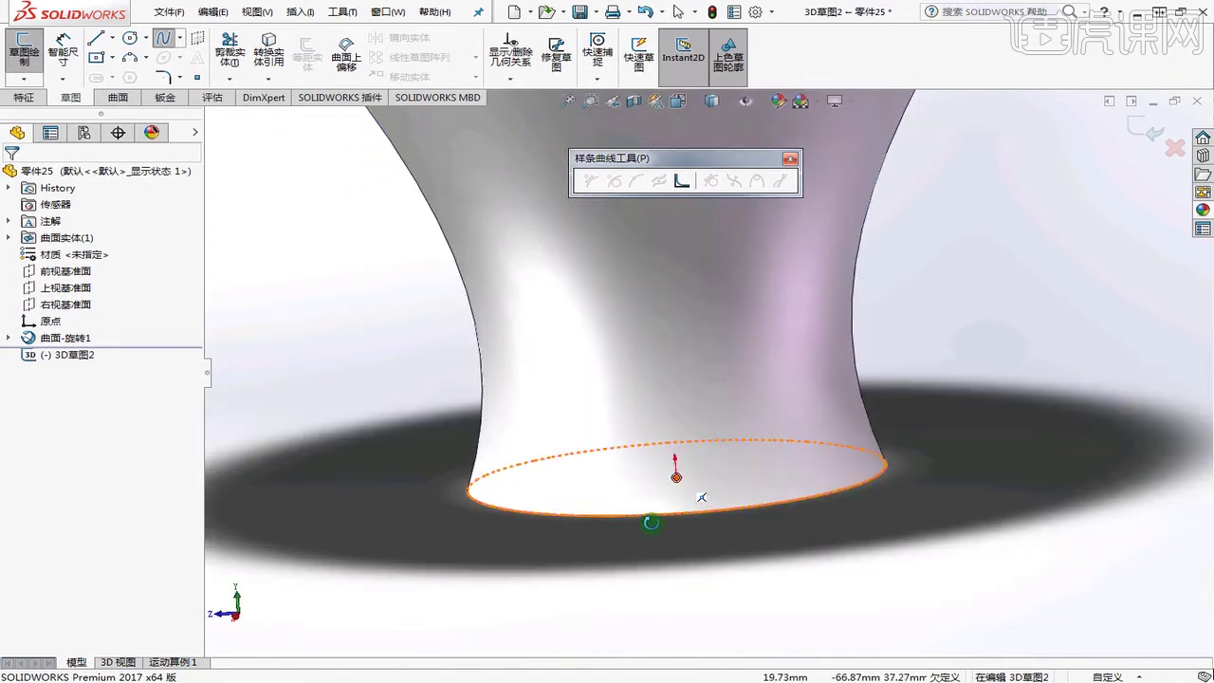
pyautogui.click(654, 515)
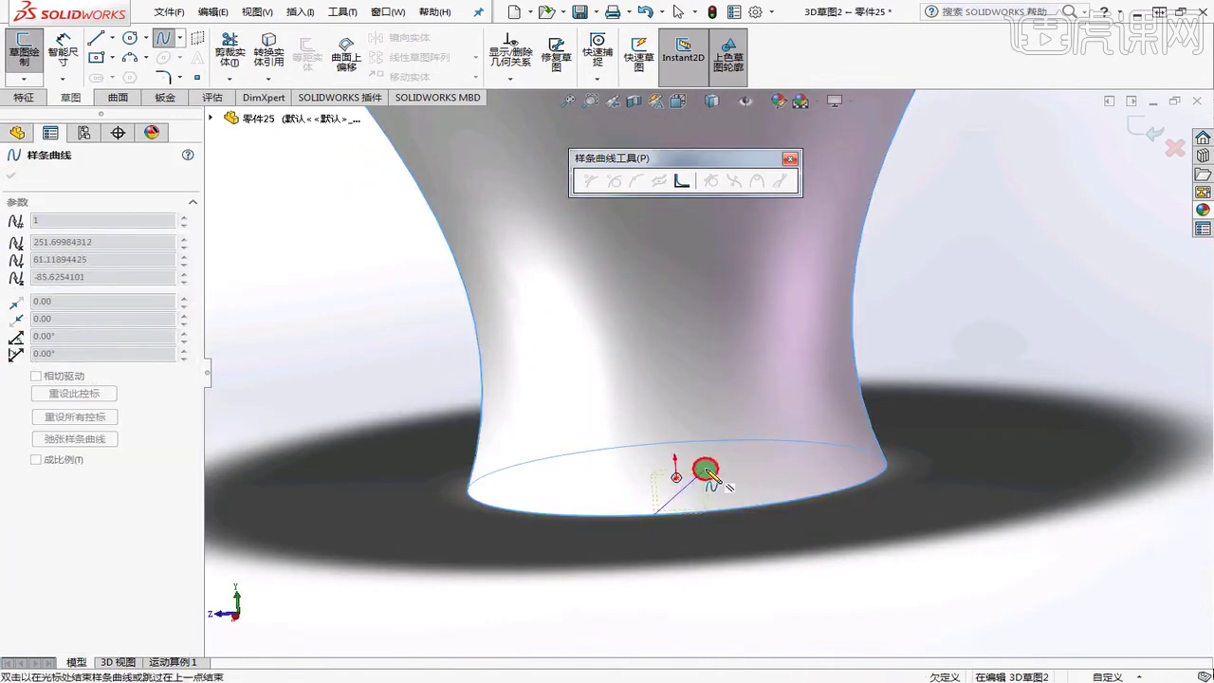
pyautogui.click(706, 468)
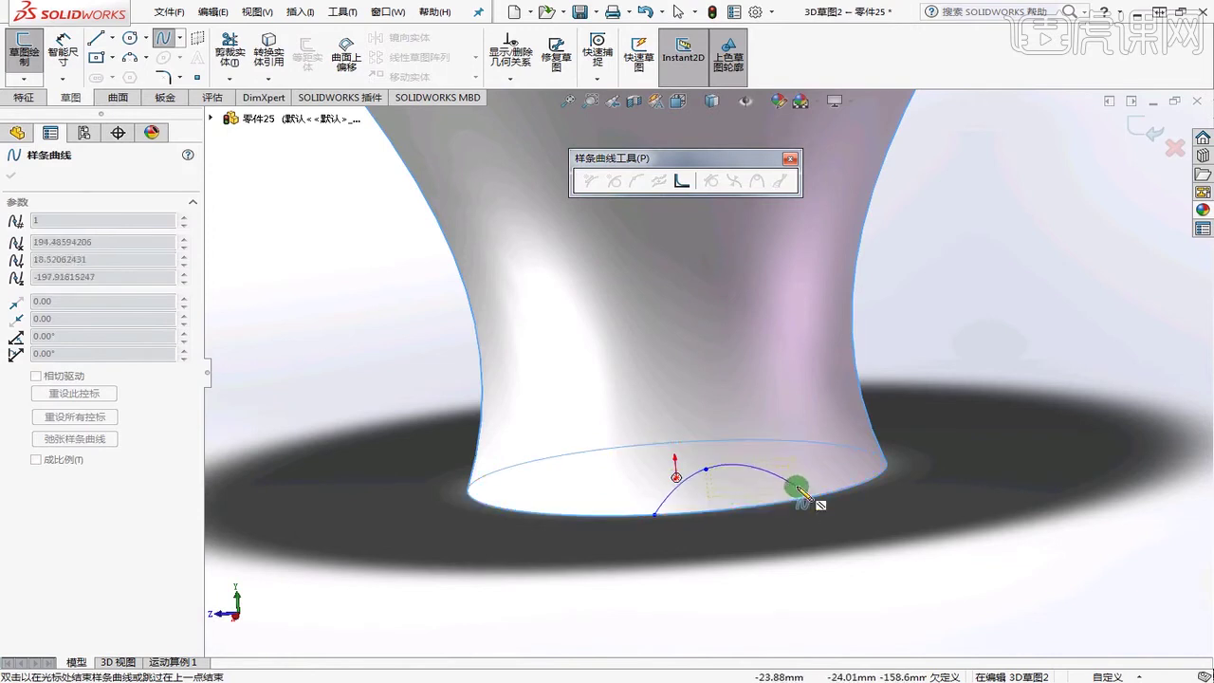
pyautogui.moveTo(778, 482); pyautogui.dragTo(733, 446, button='middle')
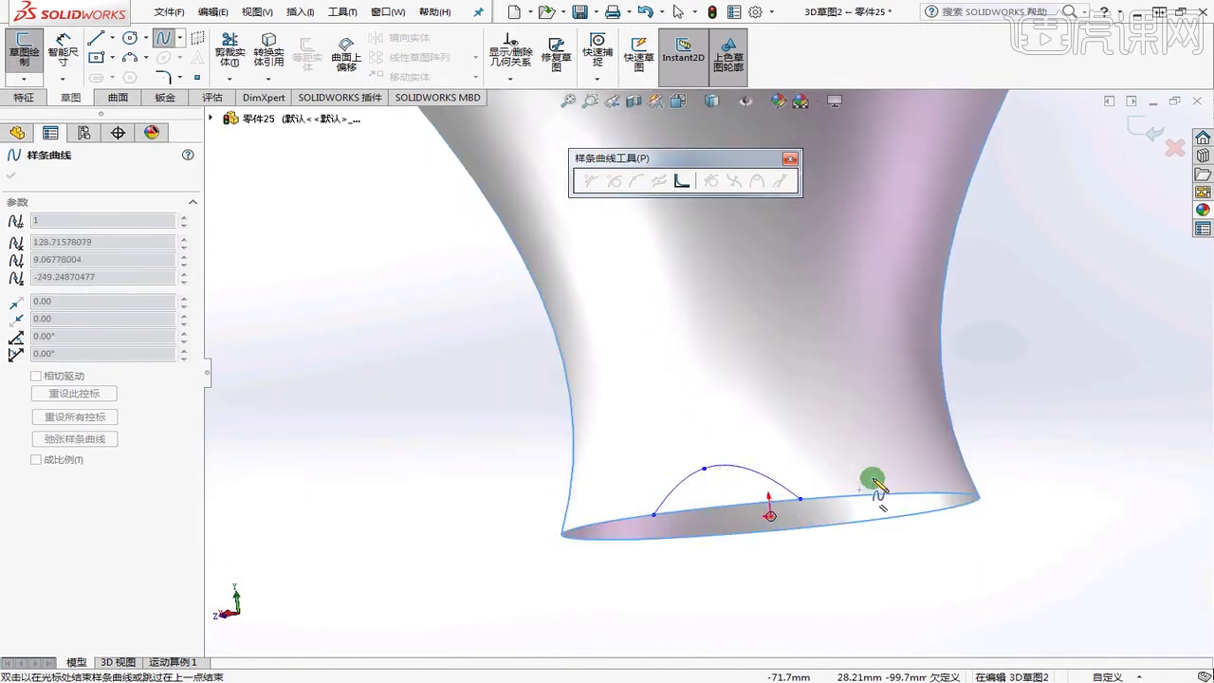
pyautogui.moveTo(874, 453)
pyautogui.mouseDown(button='middle')
pyautogui.moveTo(812, 496)
pyautogui.moveTo(805, 518)
pyautogui.moveTo(886, 449)
pyautogui.mouseUp(button='middle')
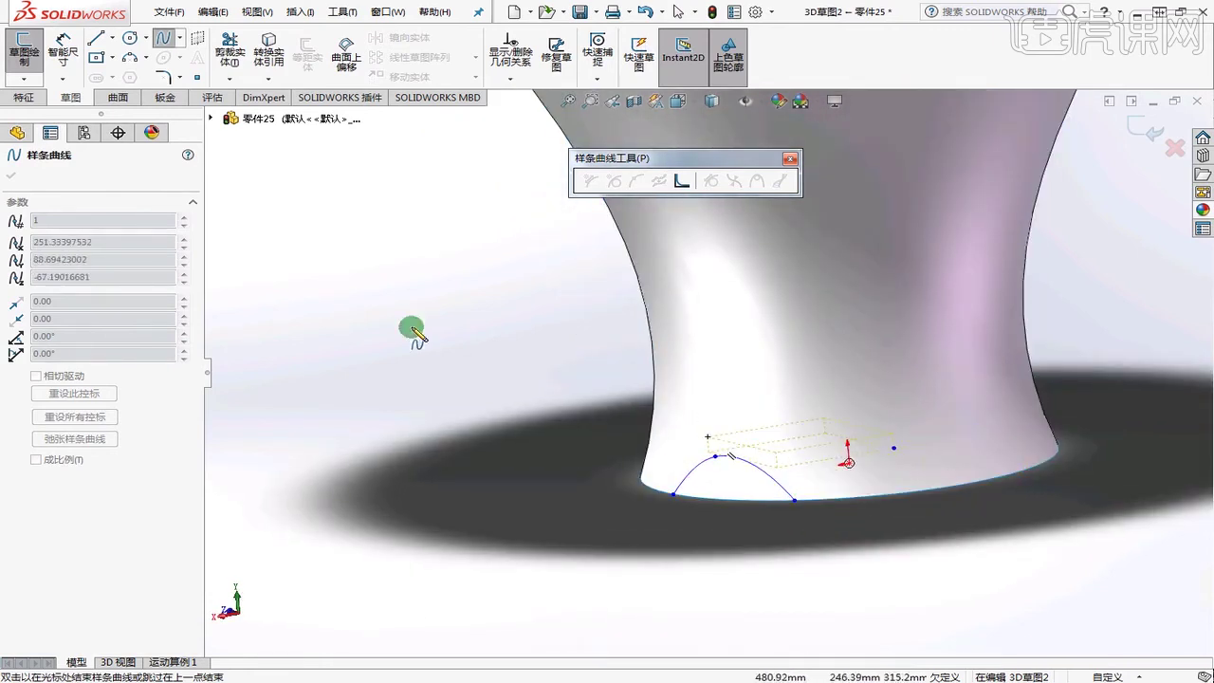
pyautogui.doubleClick(728, 493)
# - Delete the arched spline and leave the 3D sketch
pyautogui.click(743, 458)
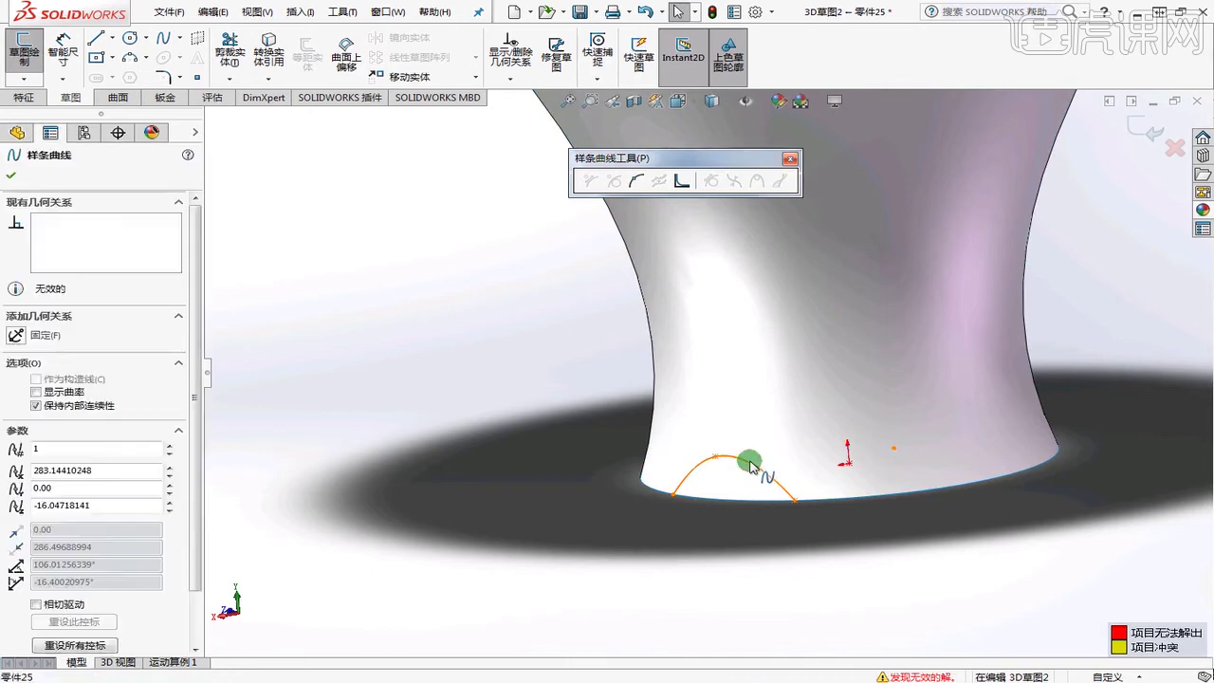
pyautogui.press('Delete')
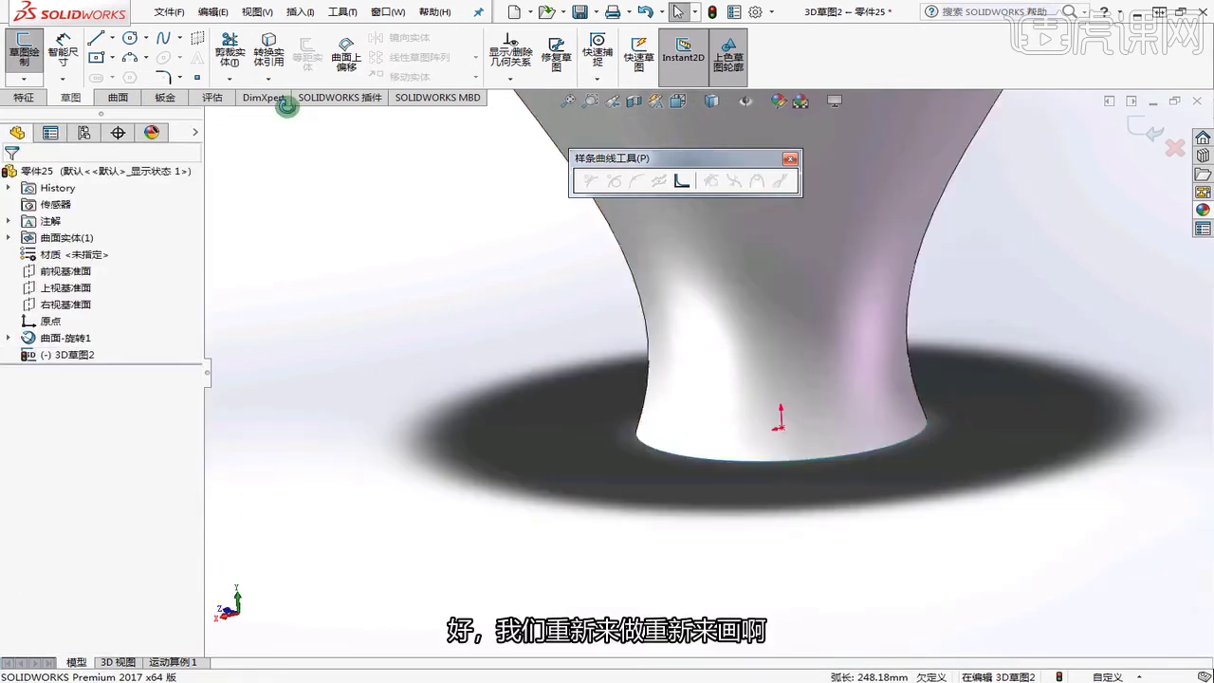
pyautogui.scroll(-3, 787, 344)
pyautogui.moveTo(786, 345); pyautogui.dragTo(642, 281, button='middle')
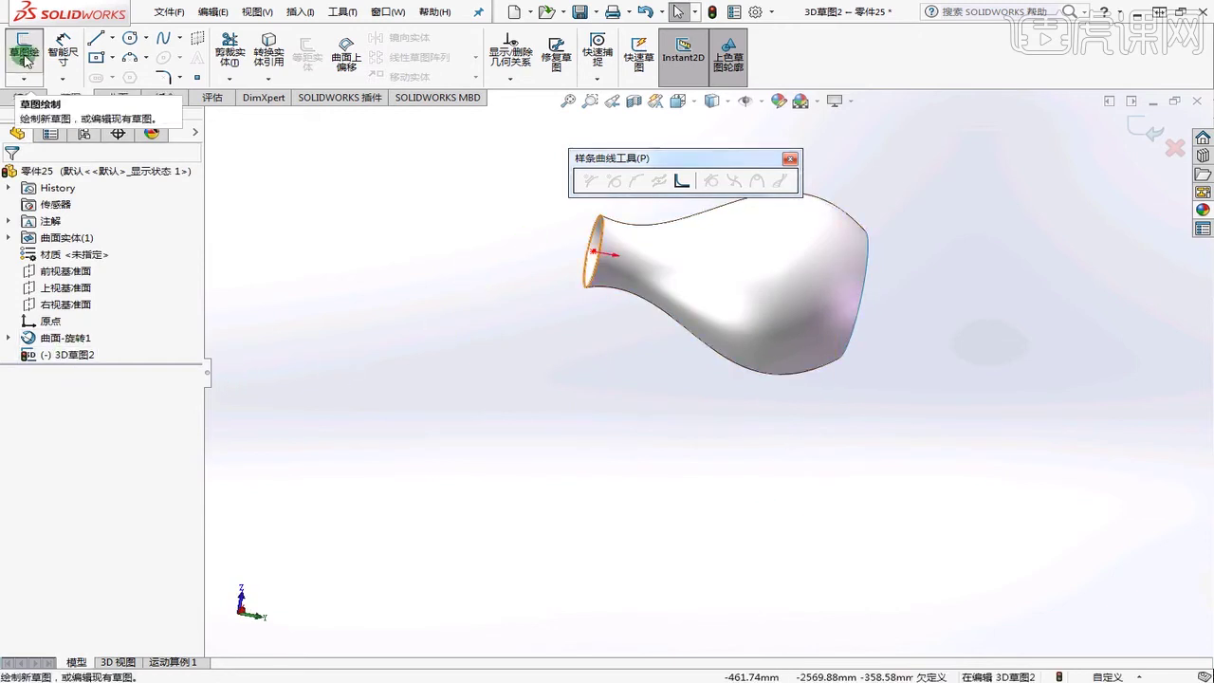
pyautogui.click(1139, 151)
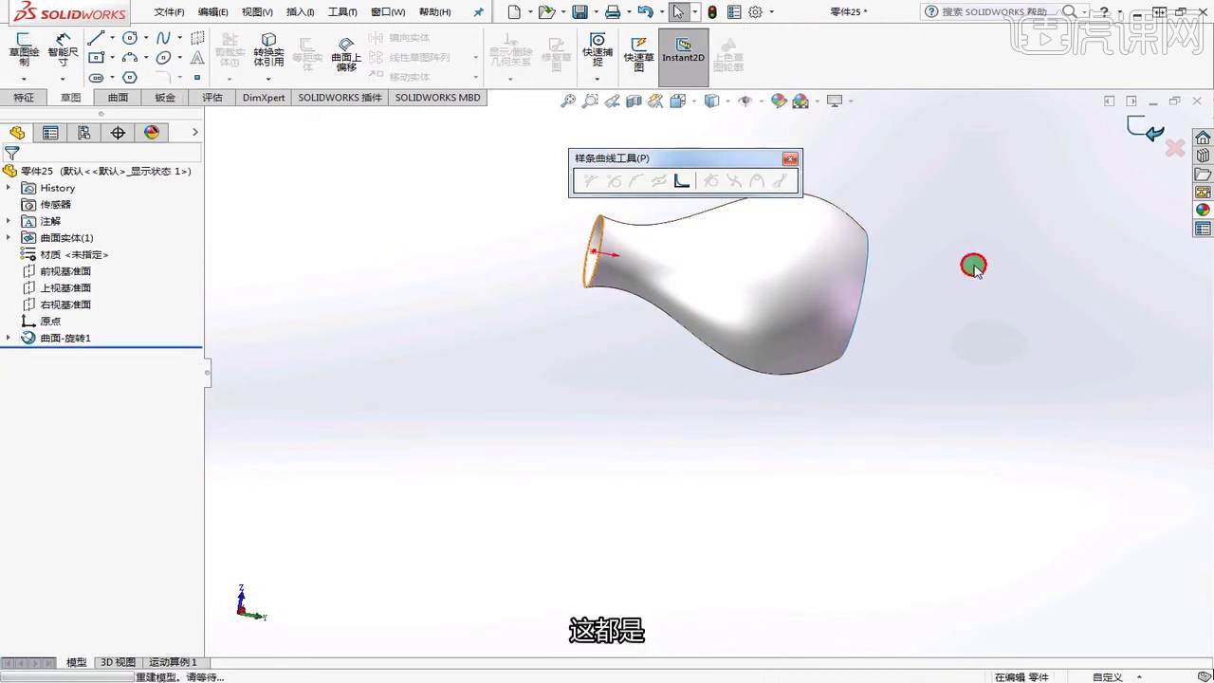
# - Draw a wavy five-point spline on the revolved surface, from near the narrow end to the rim of the wide end
pyautogui.moveTo(433, 313); pyautogui.dragTo(547, 336, button='middle')
pyautogui.click(179, 38)
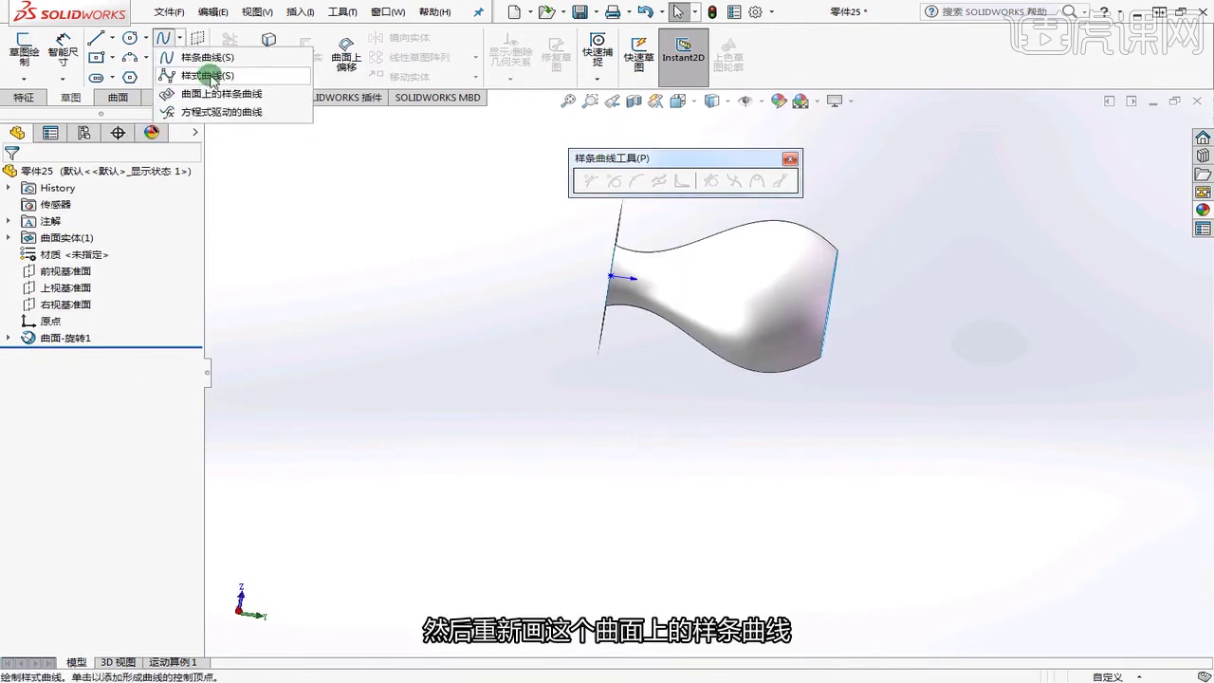
pyautogui.click(204, 79)
pyautogui.moveTo(561, 242); pyautogui.dragTo(632, 288, button='middle')
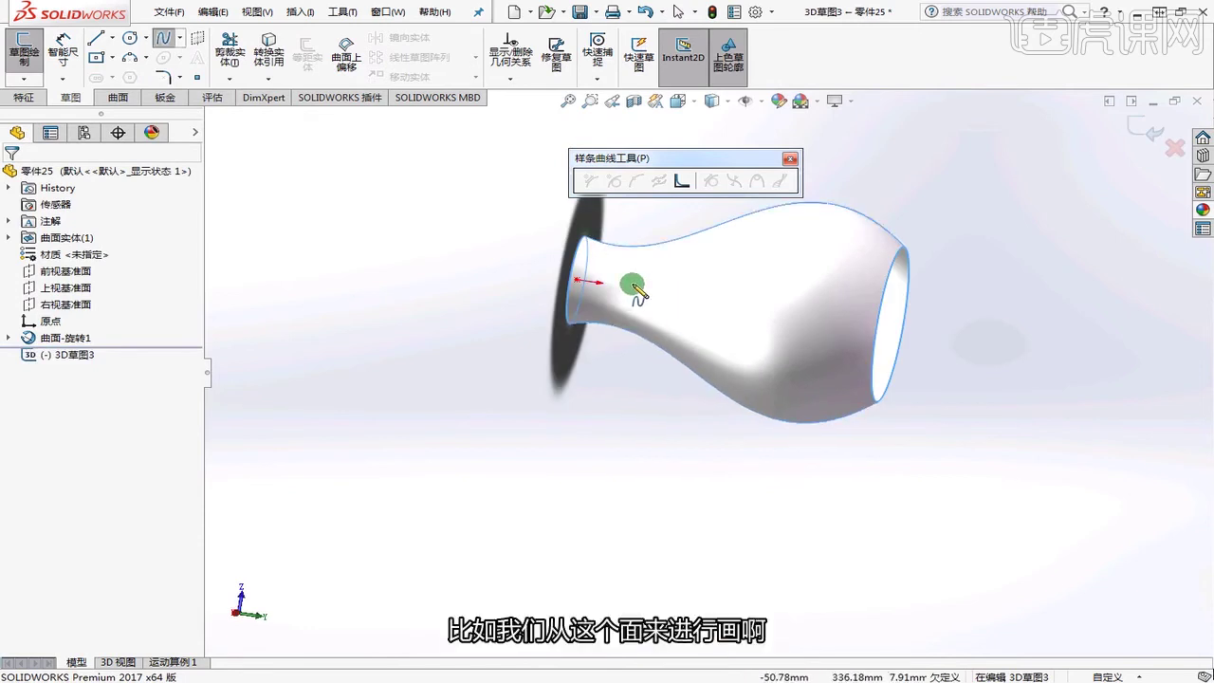
pyautogui.click(613, 275)
pyautogui.click(683, 257)
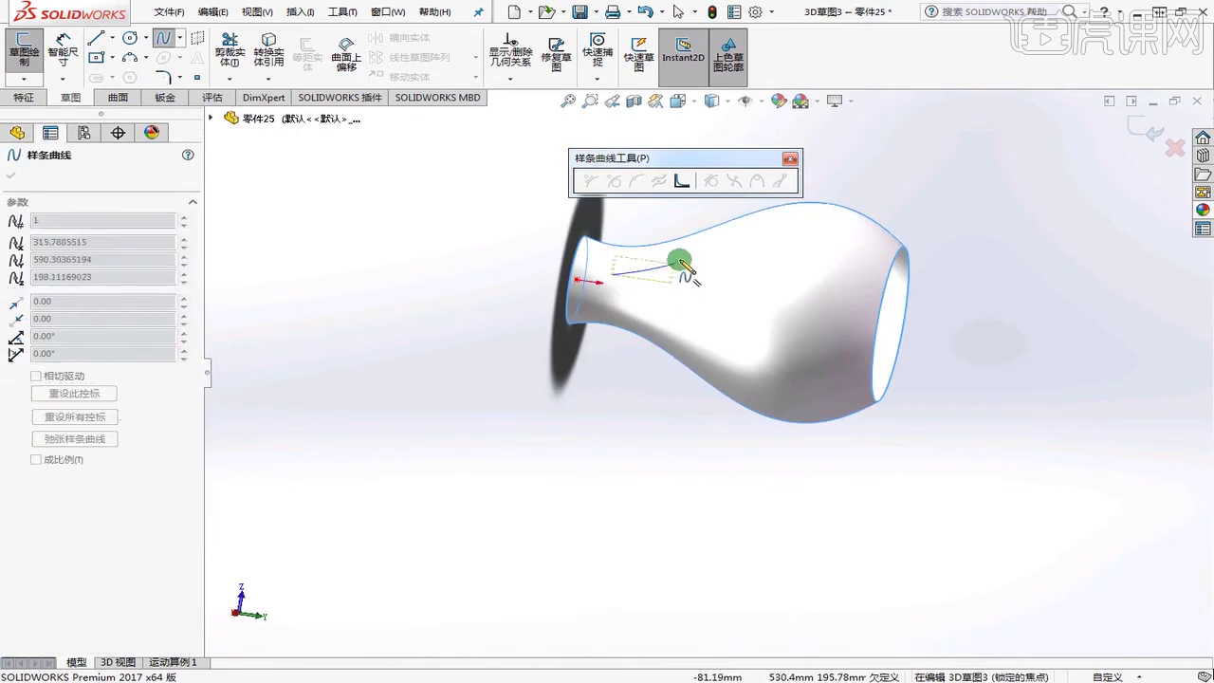
pyautogui.click(750, 288)
pyautogui.click(844, 250)
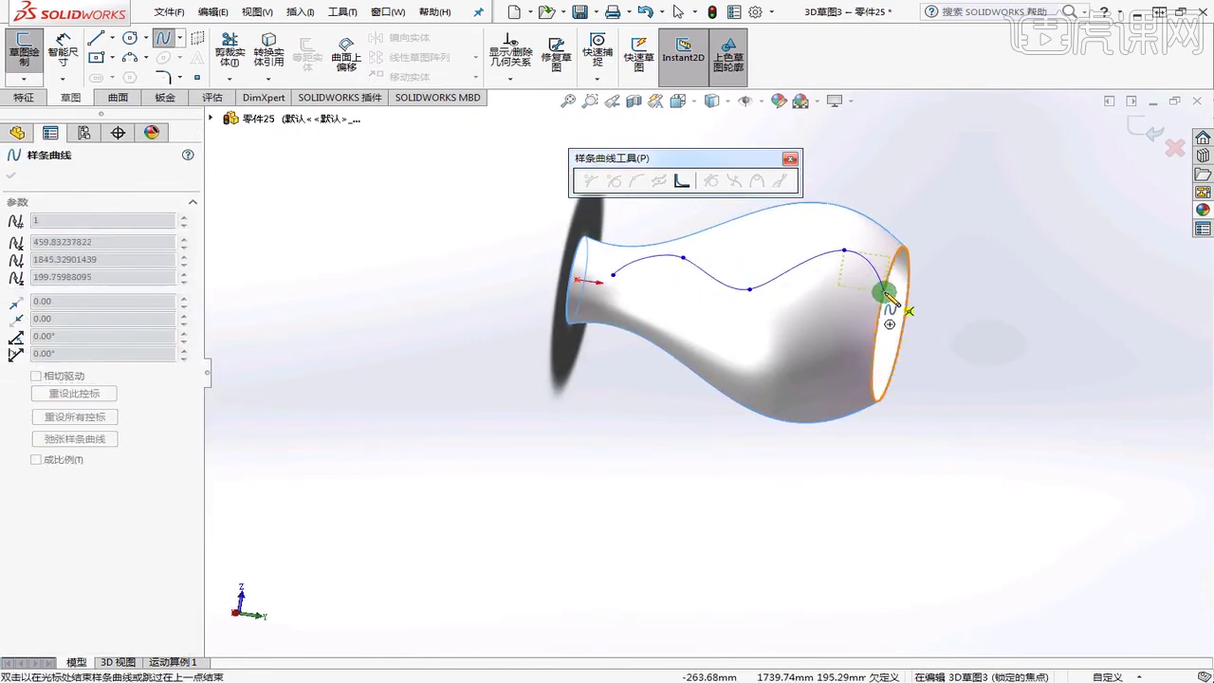
pyautogui.click(885, 293)
pyautogui.rightClick(943, 293)
pyautogui.click(976, 301)
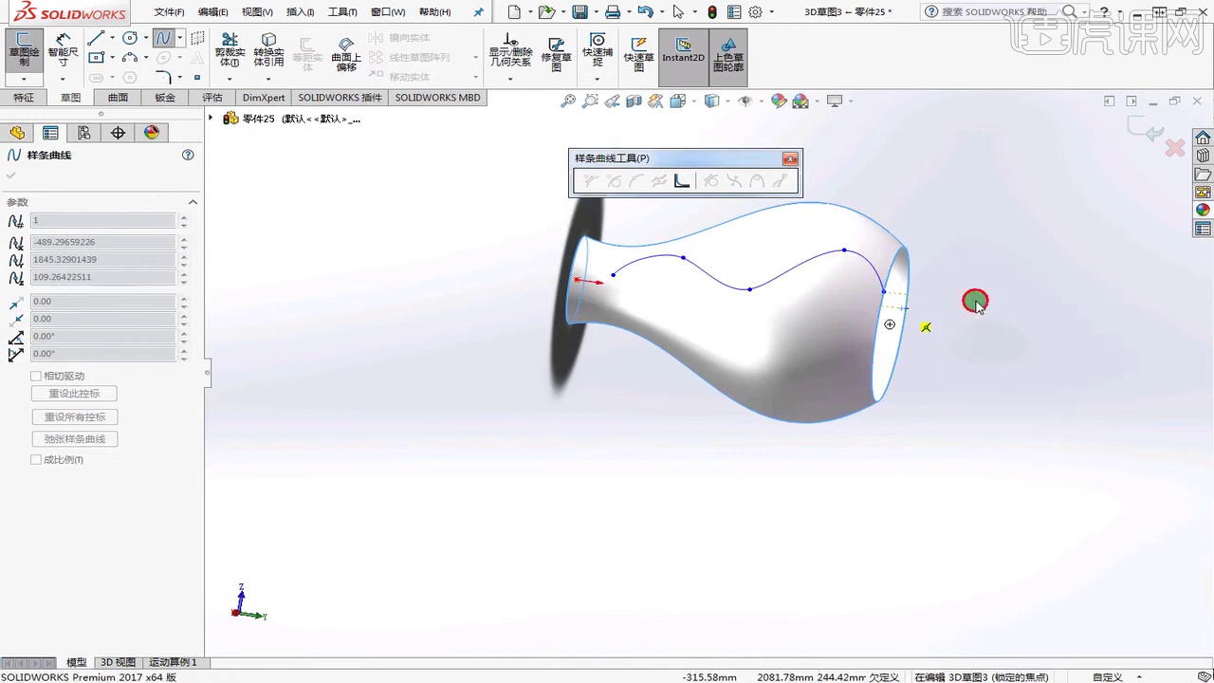
# - Move the spline's start point onto the narrow-end rim and reshape the curve with that point's tangent handle
pyautogui.moveTo(961, 301); pyautogui.dragTo(723, 315, button='middle')
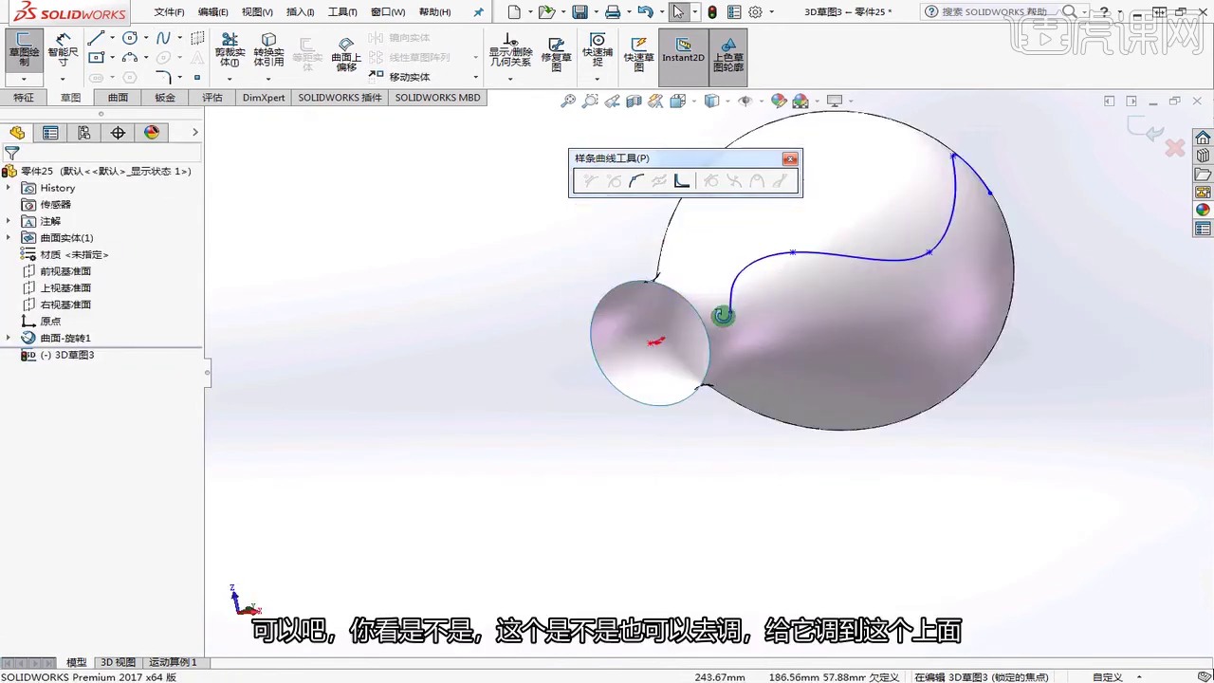
pyautogui.moveTo(735, 313); pyautogui.dragTo(702, 322)
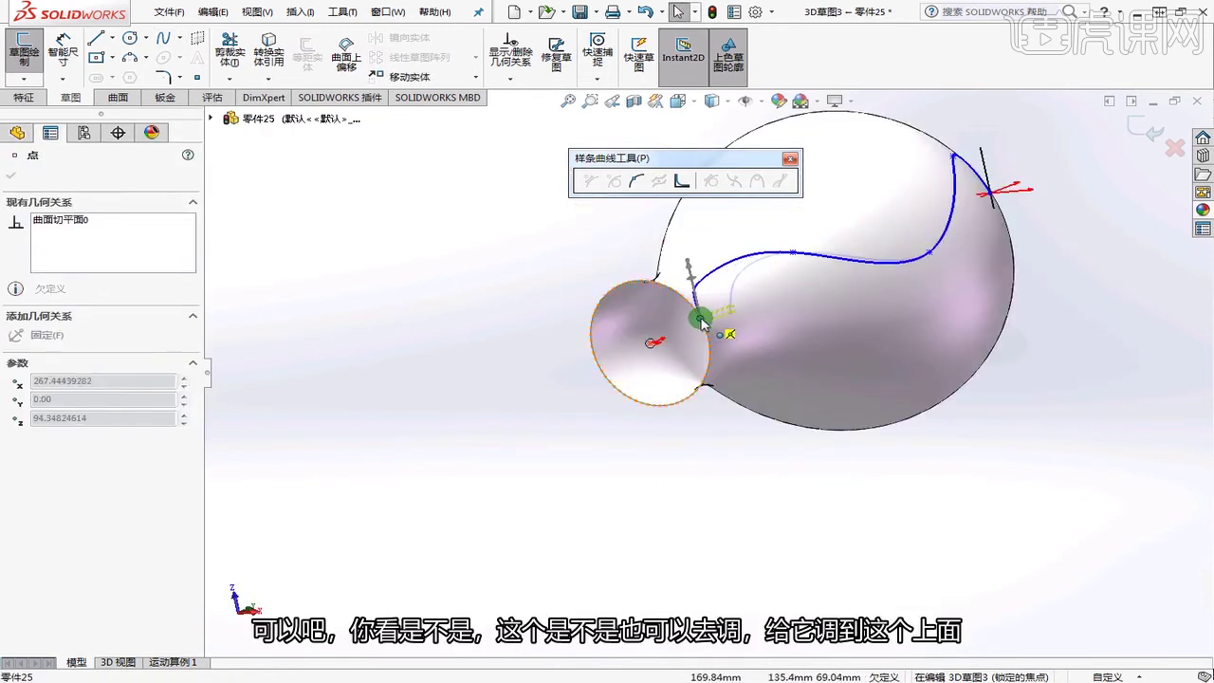
pyautogui.moveTo(738, 455); pyautogui.dragTo(699, 269)
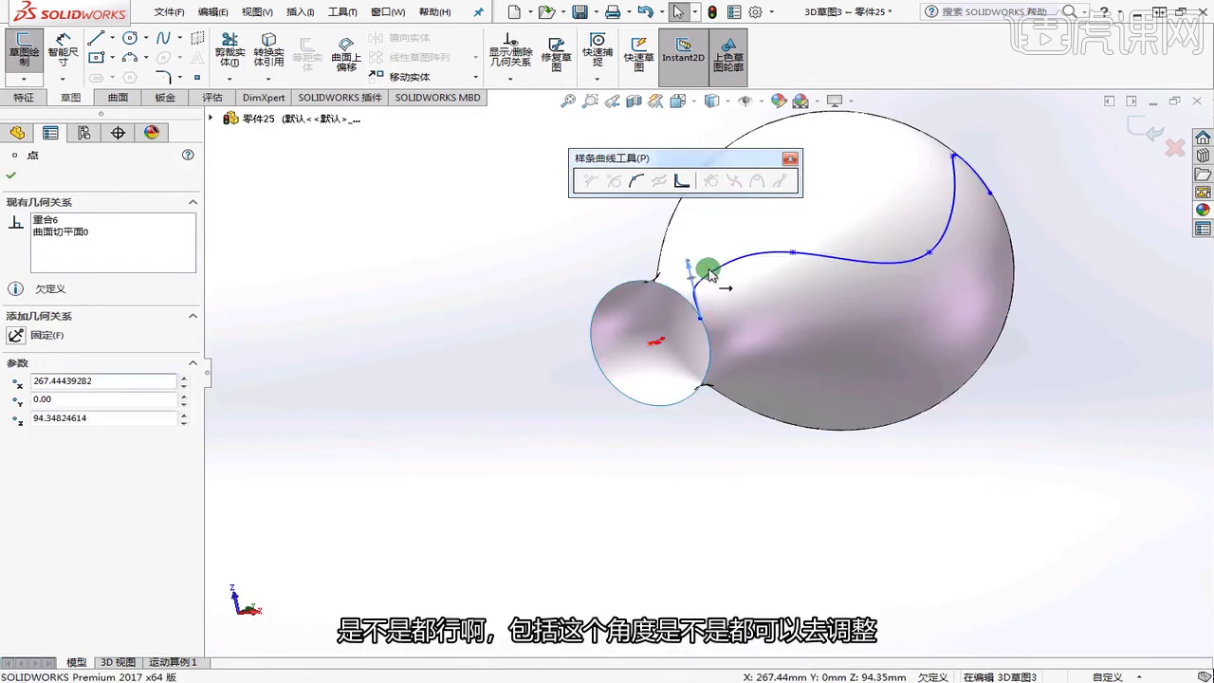
pyautogui.click(720, 273)
pyautogui.click(714, 287)
pyautogui.scroll(-3, 716, 288)
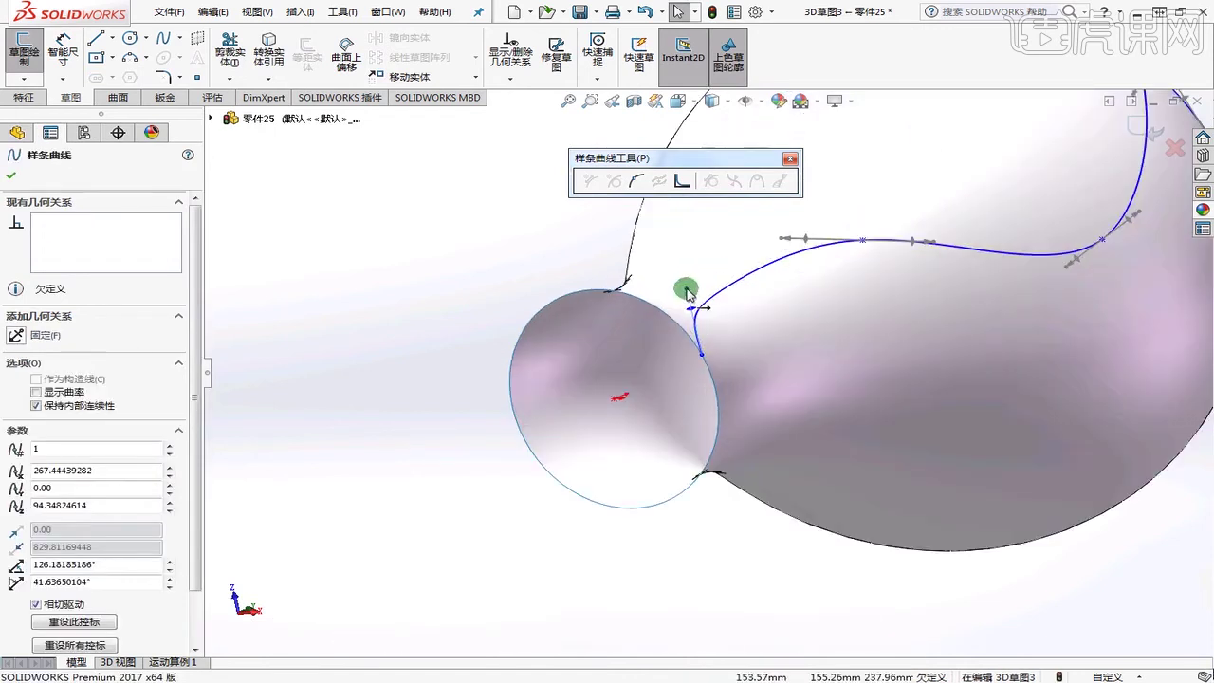
pyautogui.moveTo(730, 292); pyautogui.dragTo(727, 261)
pyautogui.click(726, 515)
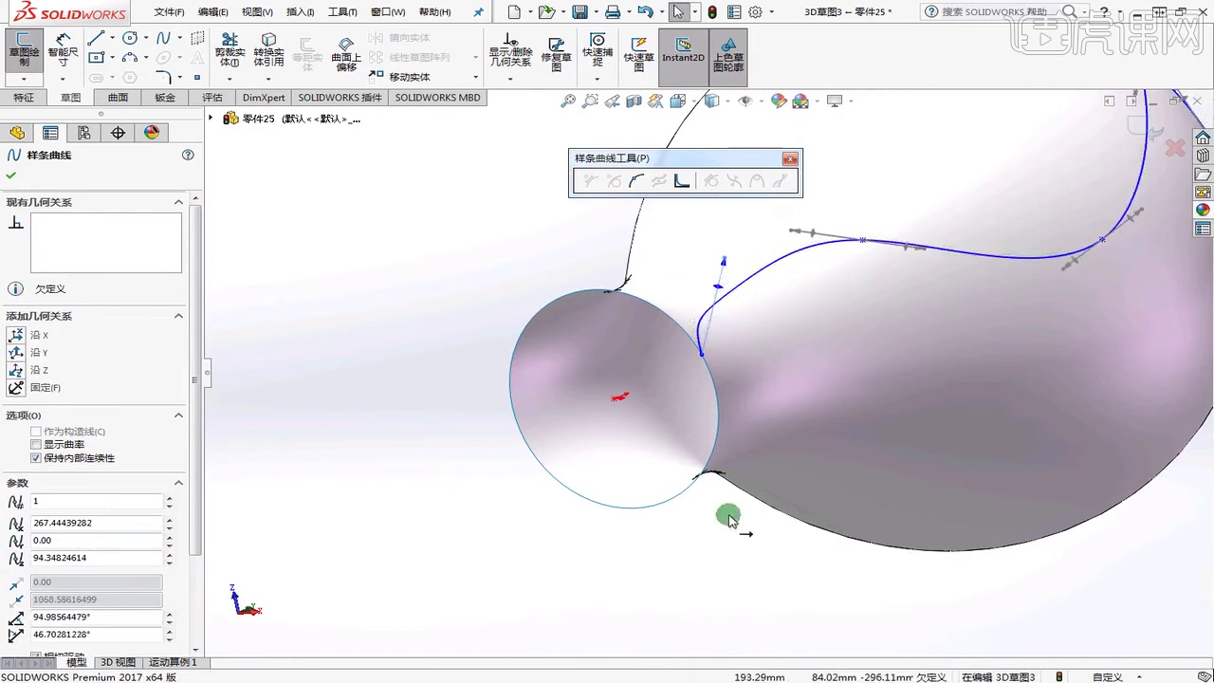
# - Exit the 3D sketch and inspect how the spline follows the surface
pyautogui.moveTo(726, 514); pyautogui.dragTo(758, 359, button='middle')
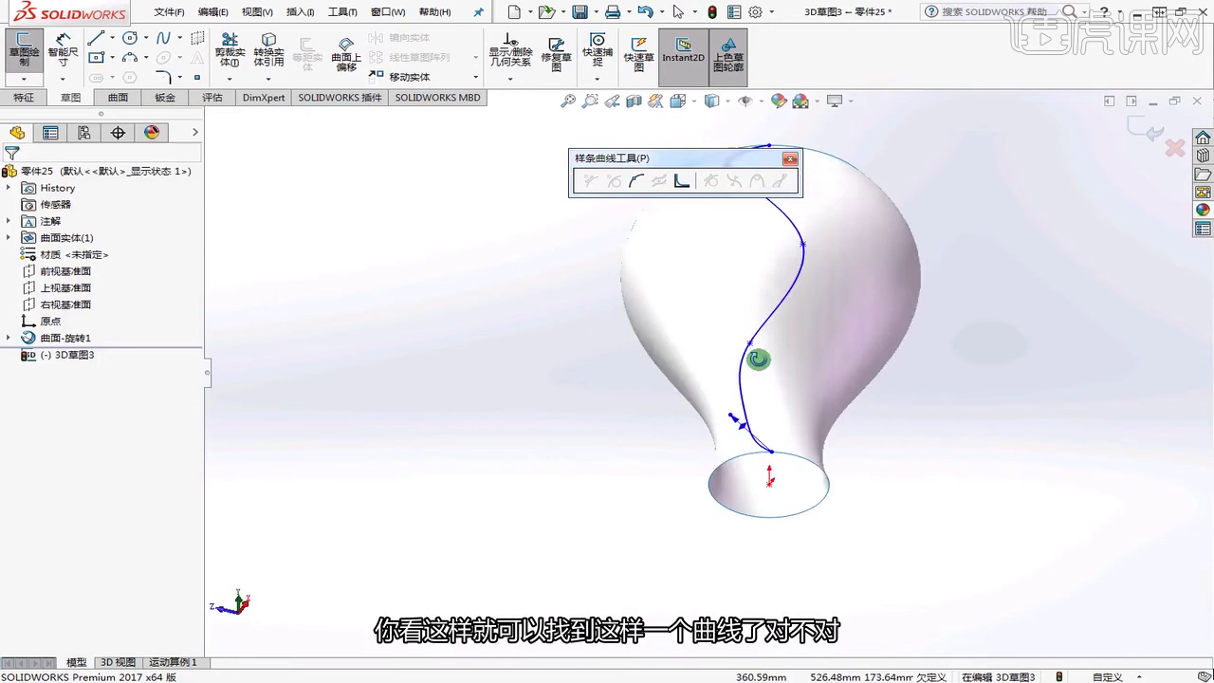
pyautogui.click(1142, 129)
pyautogui.moveTo(954, 325)
pyautogui.mouseDown(button='middle')
pyautogui.moveTo(842, 226)
pyautogui.moveTo(910, 431)
pyautogui.moveTo(780, 257)
pyautogui.moveTo(802, 304)
pyautogui.moveTo(801, 277)
pyautogui.mouseUp(button='middle')
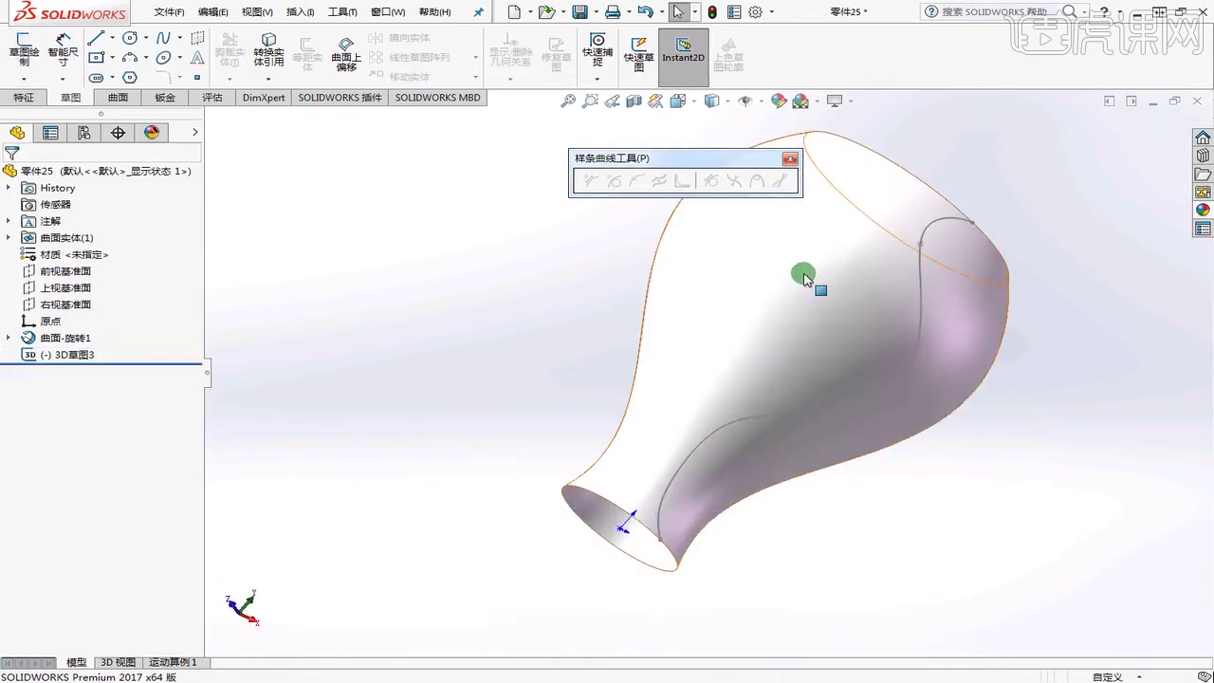
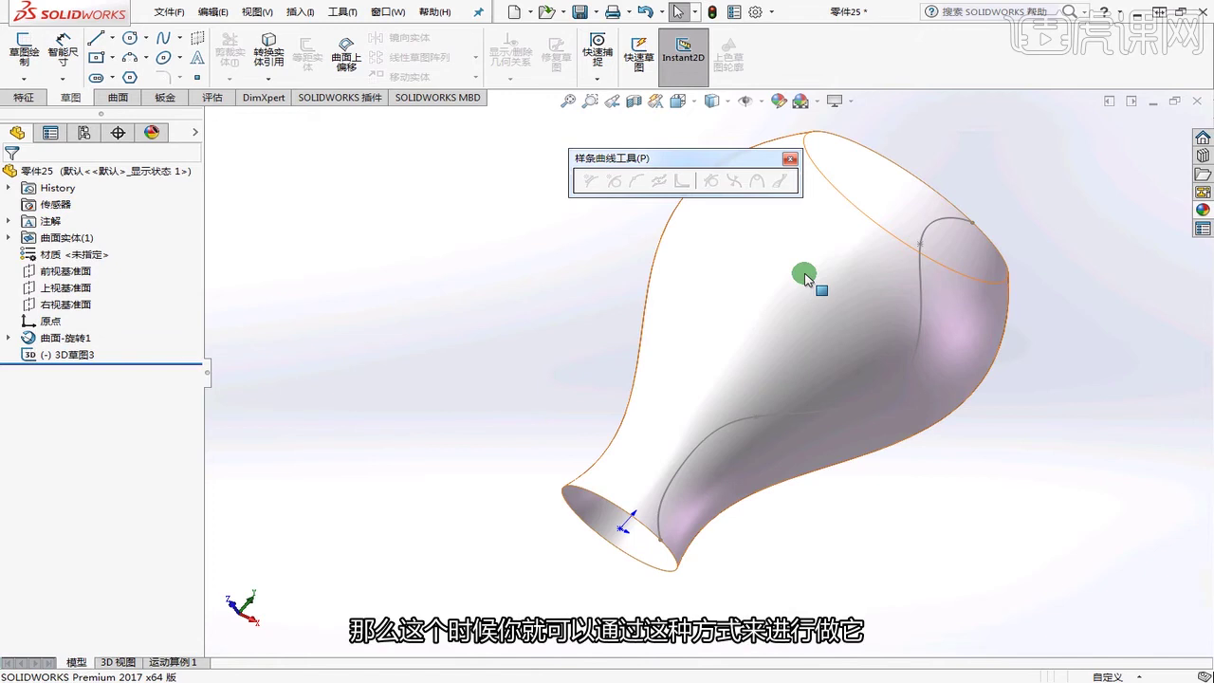
pyautogui.click(569, 272)
pyautogui.moveTo(555, 279); pyautogui.dragTo(464, 258, button='middle')
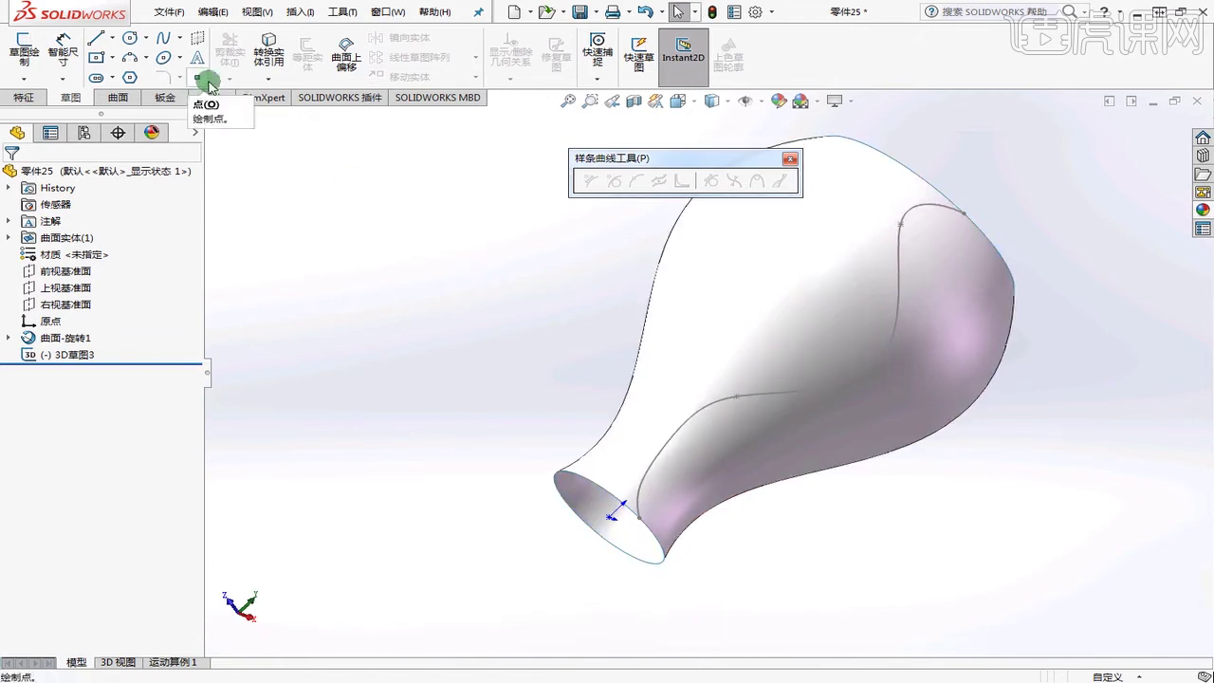
# - Delete the wavy spline's 3D sketch from the part
pyautogui.click(179, 38)
pyautogui.click(204, 93)
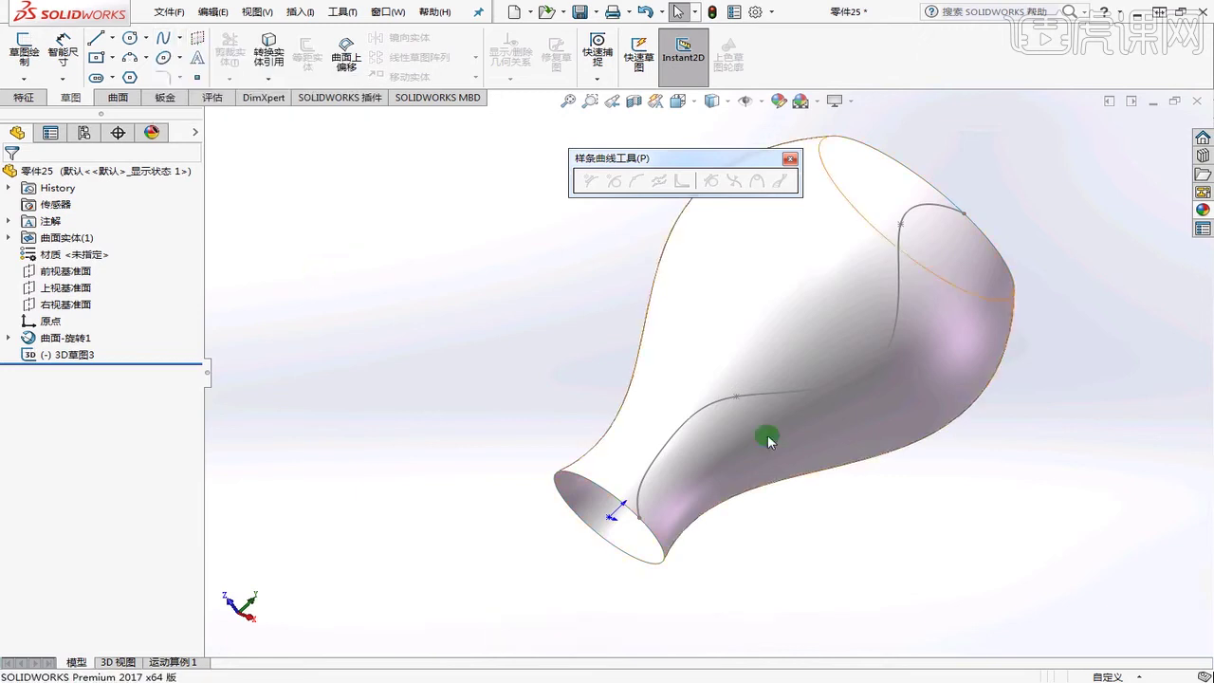
pyautogui.click(763, 395)
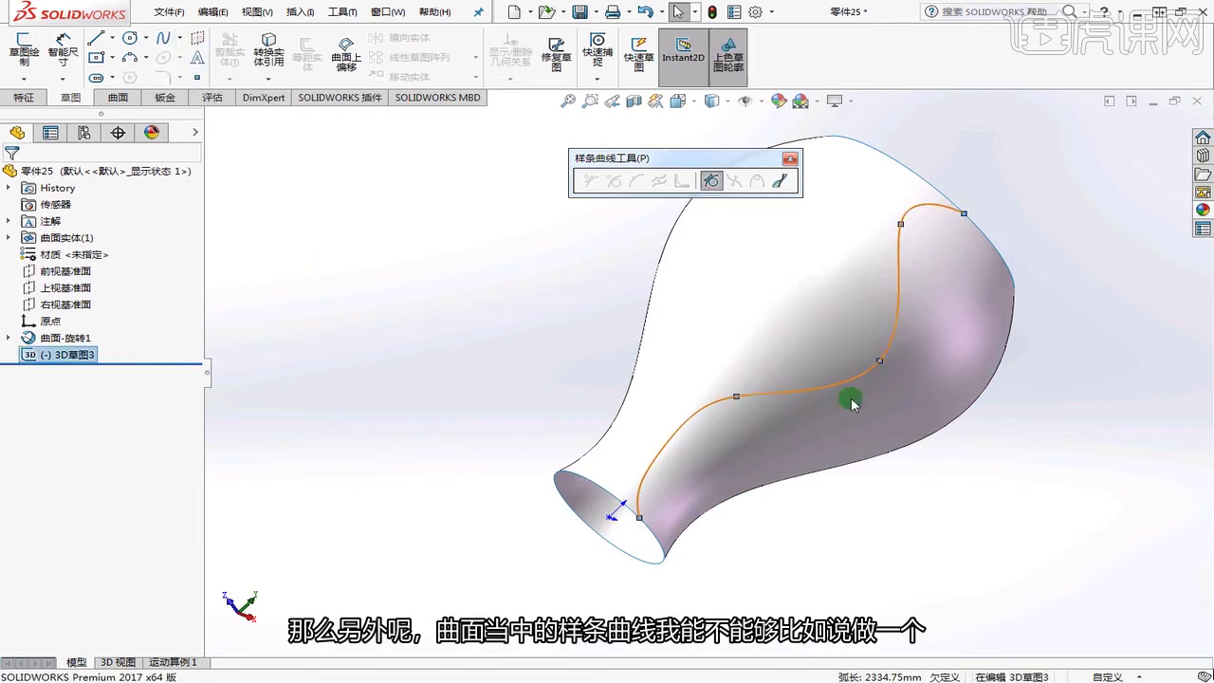
pyautogui.press('Delete')
pyautogui.click(711, 258)
# - Start a spline on the revolved surface at a point on the wide-end rim and add its next points beside the rim
pyautogui.moveTo(1078, 374)
pyautogui.mouseDown(button='middle')
pyautogui.moveTo(838, 496)
pyautogui.moveTo(913, 499)
pyautogui.moveTo(970, 550)
pyautogui.mouseUp(button='middle')
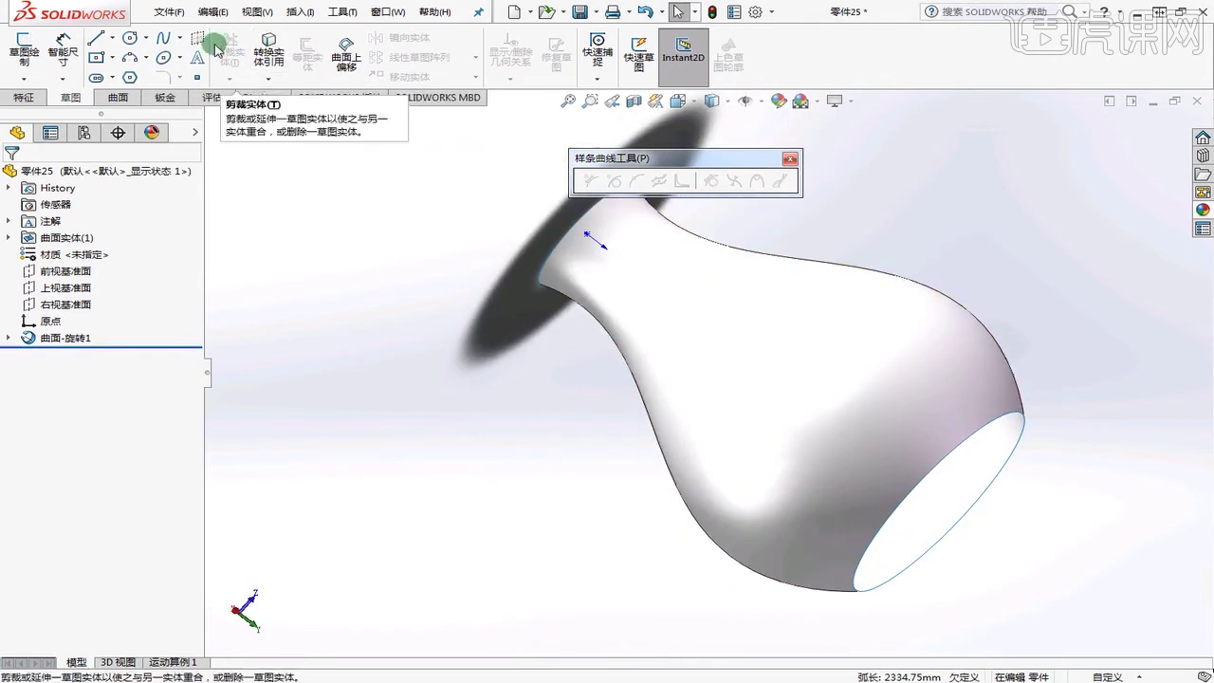
pyautogui.click(177, 41)
pyautogui.click(190, 51)
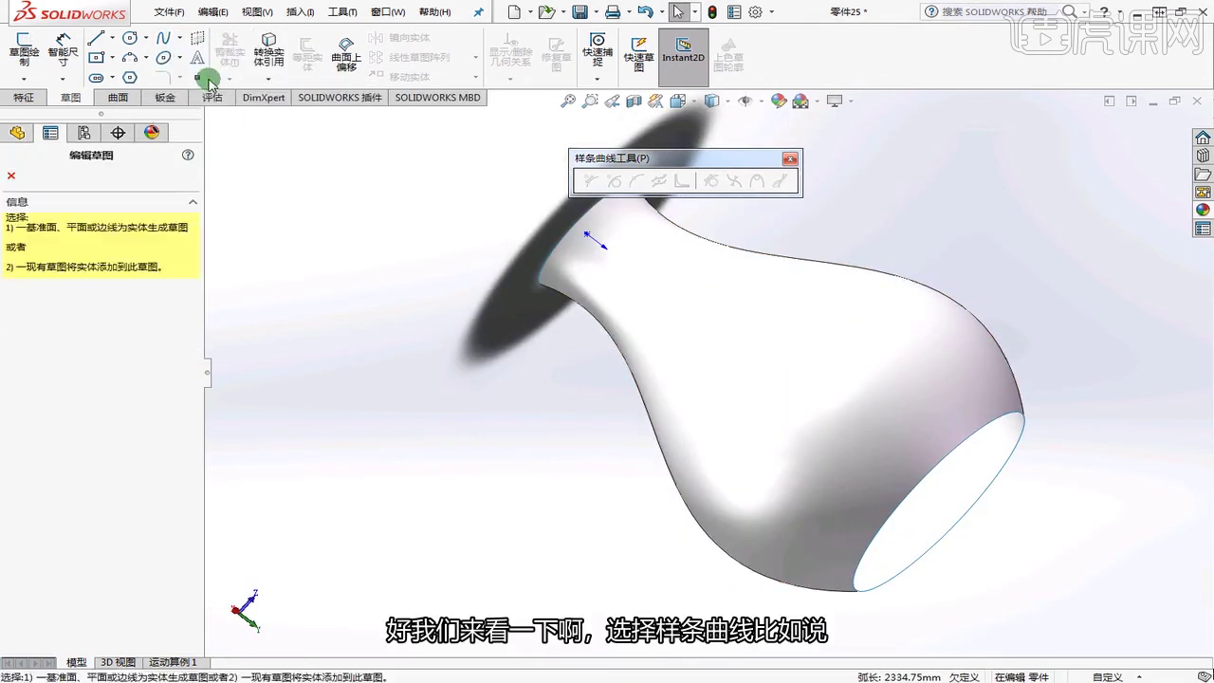
pyautogui.click(183, 43)
pyautogui.click(208, 95)
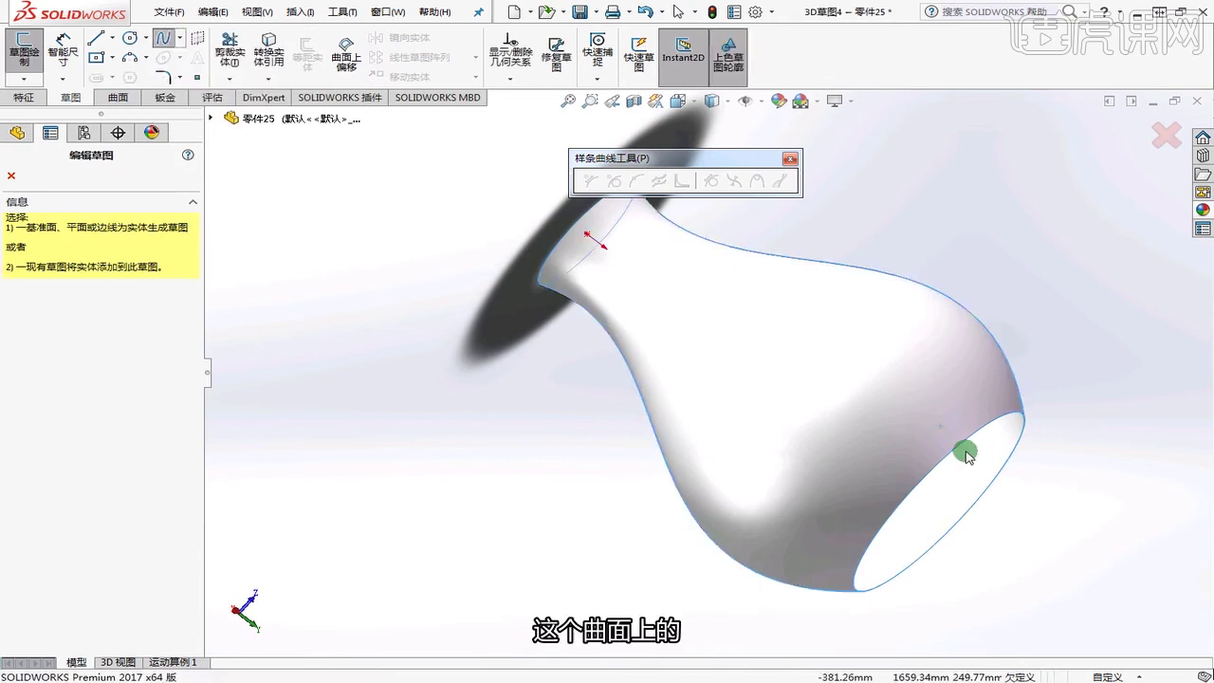
pyautogui.click(911, 495)
pyautogui.moveTo(910, 495); pyautogui.dragTo(848, 404, button='middle')
pyautogui.click(837, 387)
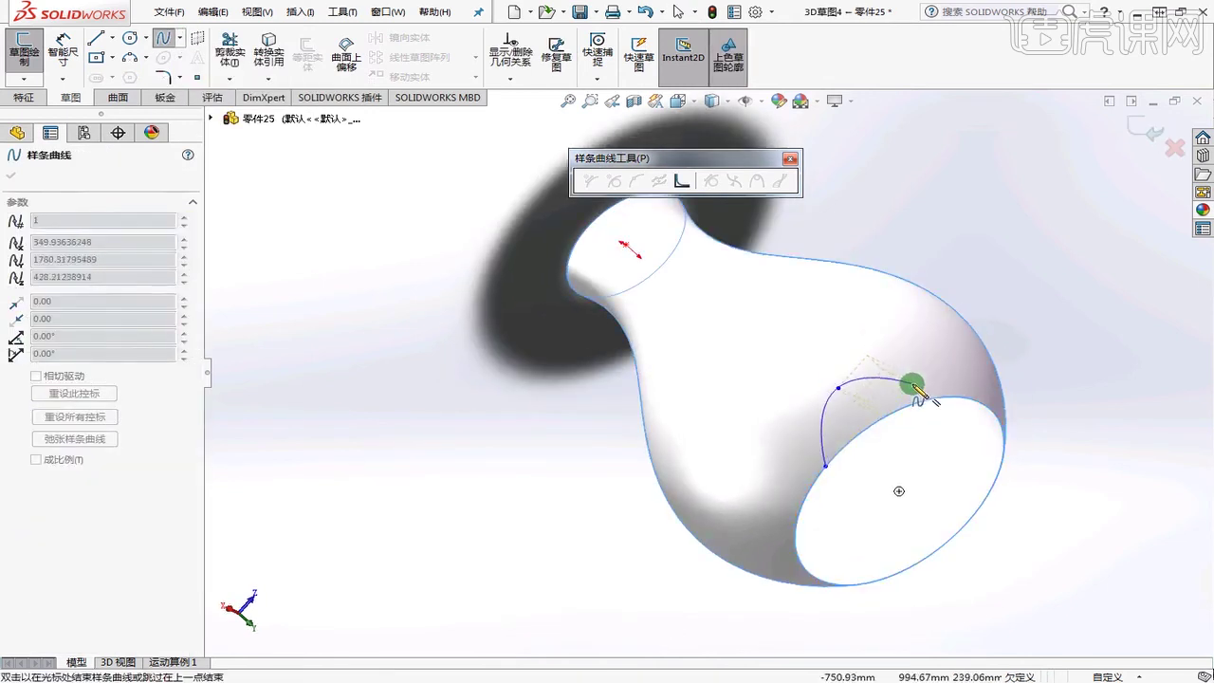
pyautogui.click(910, 390)
# - Continue the surface spline around the wide opening with further points that form a wavy loop
pyautogui.moveTo(911, 391); pyautogui.dragTo(884, 422, button='middle')
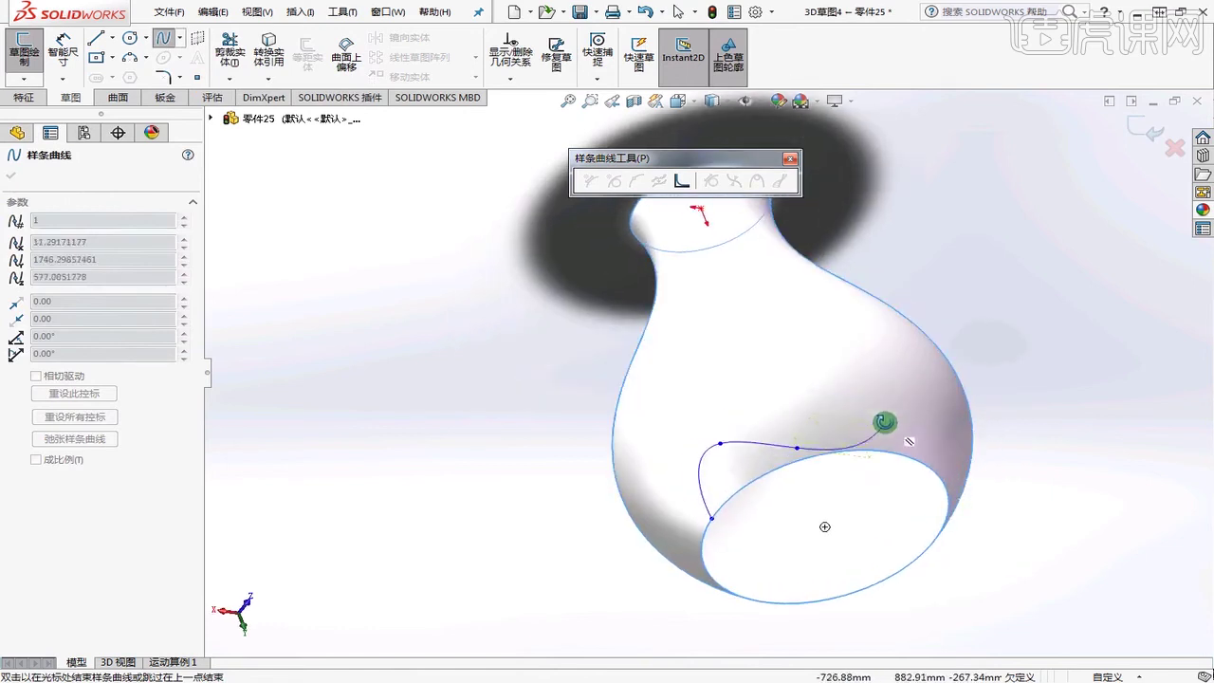
pyautogui.click(879, 415)
pyautogui.moveTo(937, 452); pyautogui.dragTo(794, 395, button='middle')
pyautogui.click(778, 389)
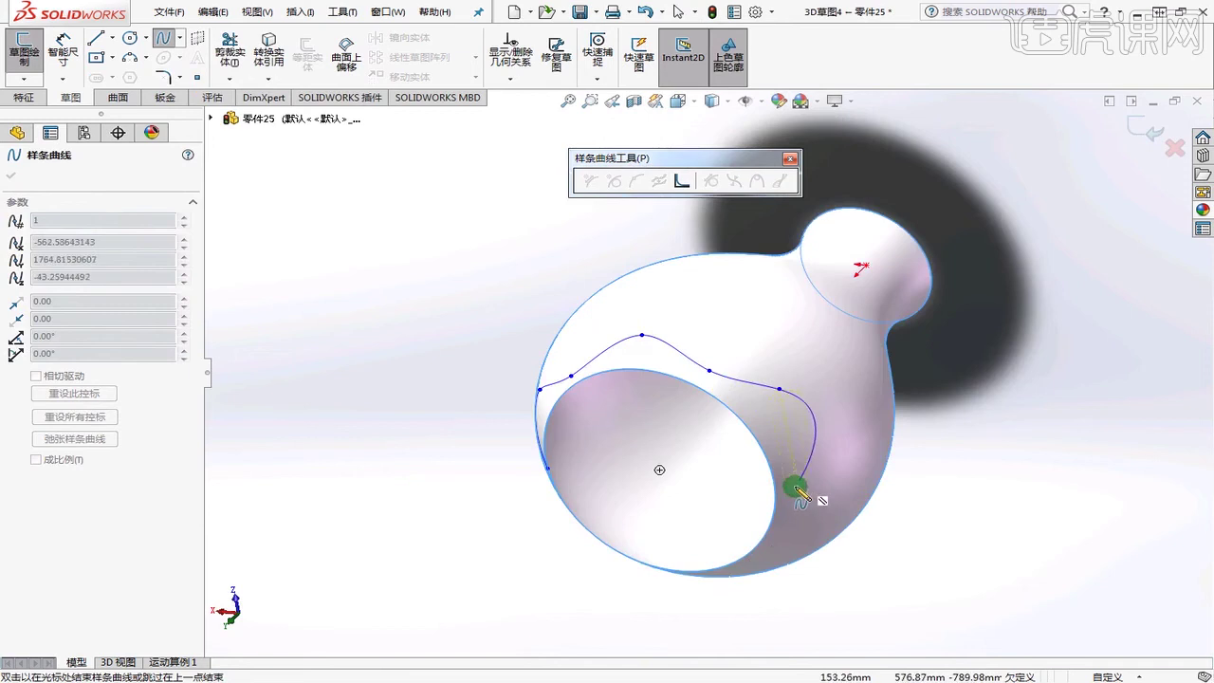
pyautogui.click(800, 503)
pyautogui.moveTo(799, 503); pyautogui.dragTo(798, 330, button='middle')
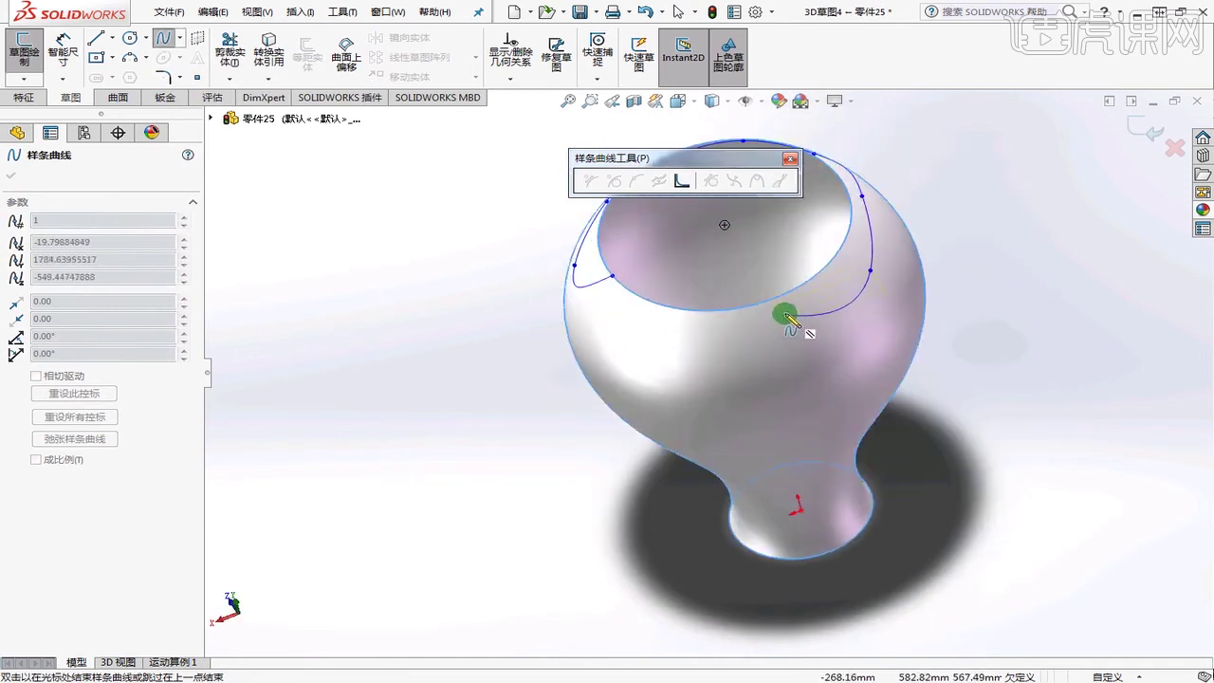
pyautogui.click(781, 314)
pyautogui.click(693, 342)
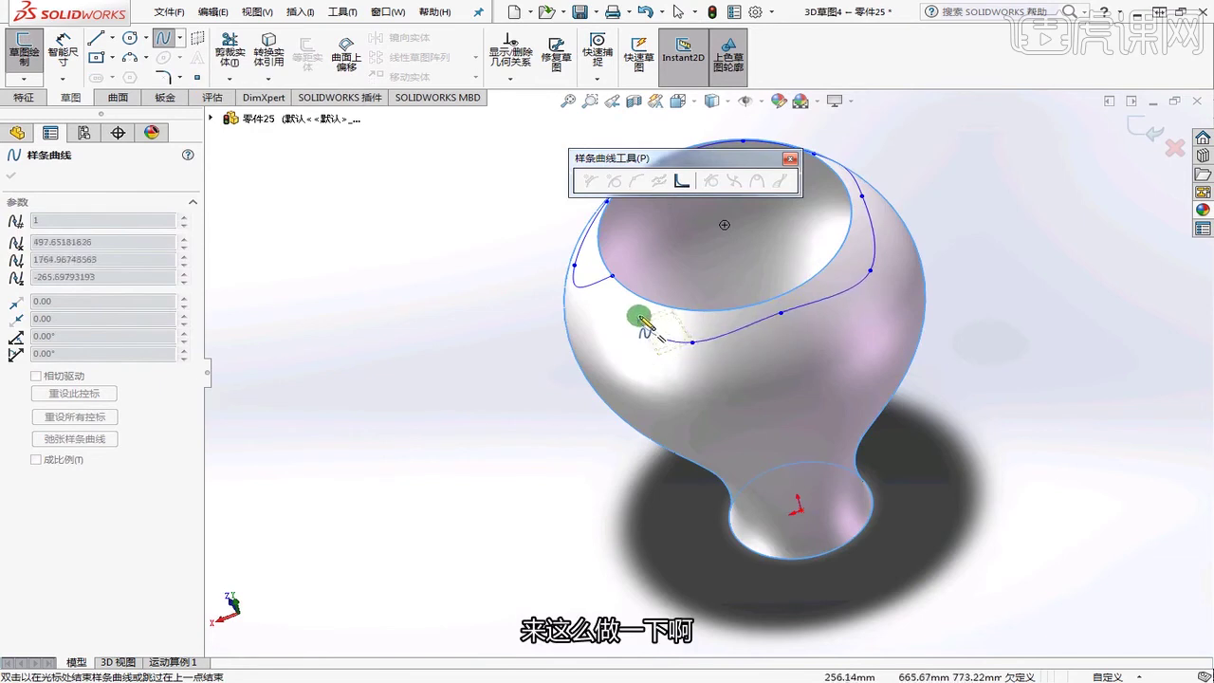
# - Add the last two points near the spline's start and try to close the loop on its start point at the rim
pyautogui.moveTo(642, 317); pyautogui.dragTo(702, 333, button='middle')
pyautogui.scroll(-2, 702, 332)
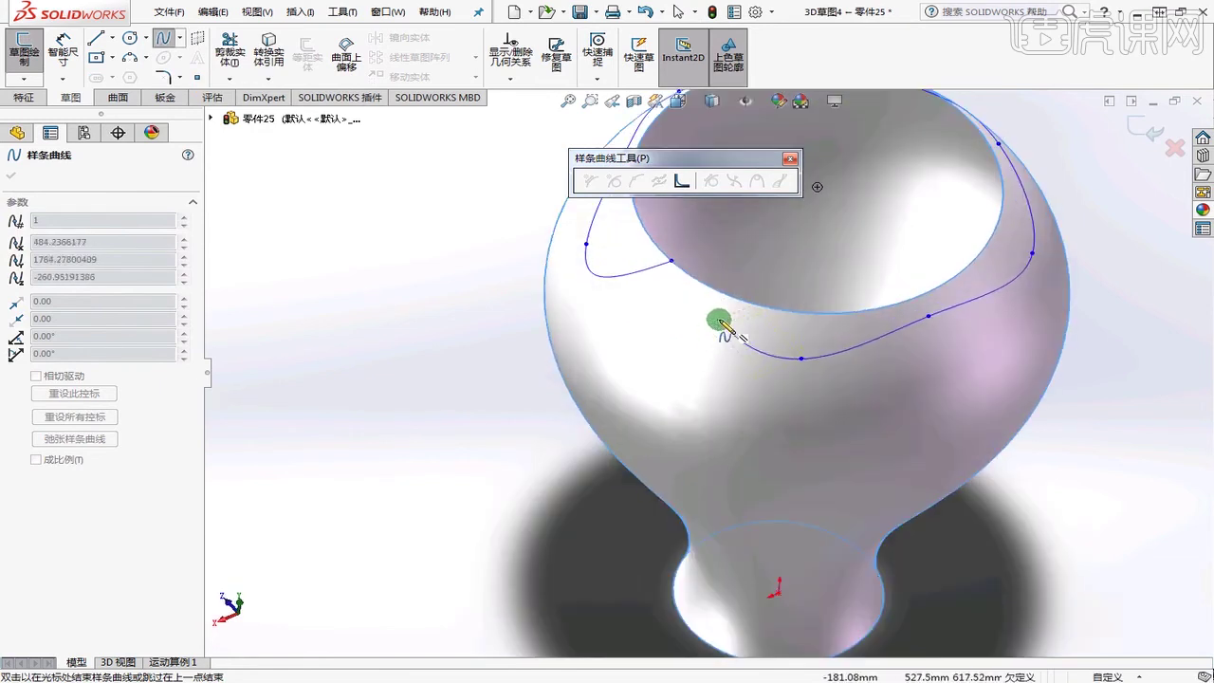
pyautogui.click(719, 320)
pyautogui.click(671, 324)
pyautogui.scroll(-2, 664, 275)
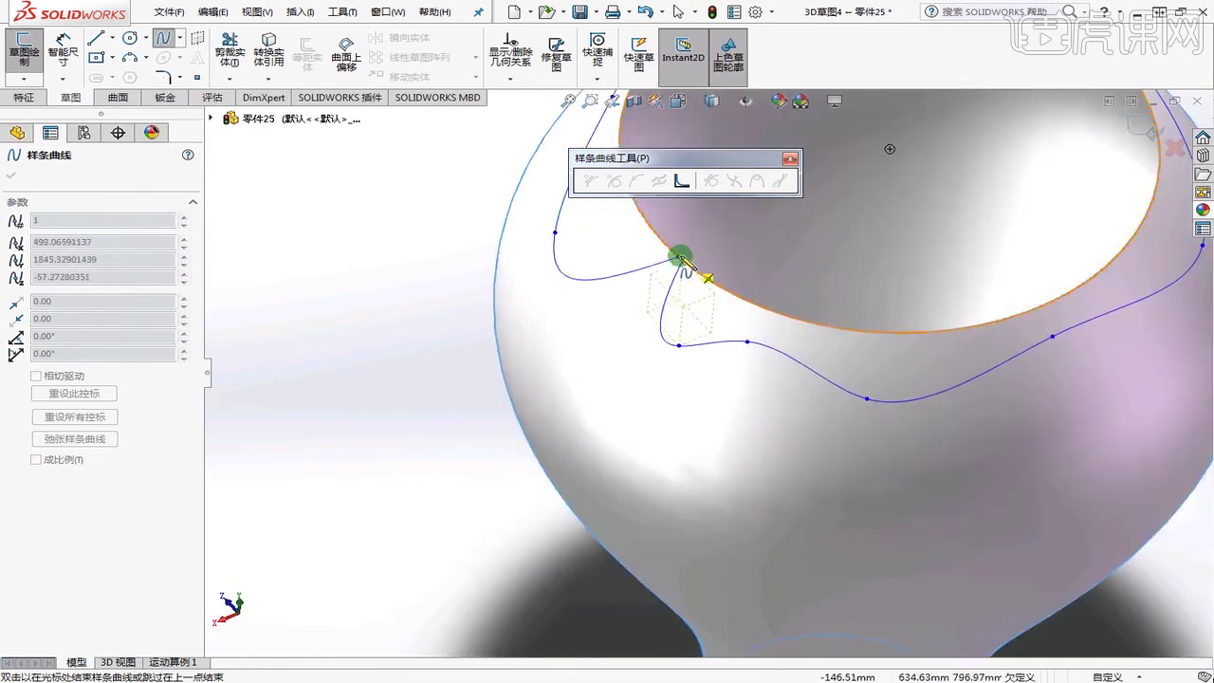
pyautogui.scroll(-1, 677, 262)
pyautogui.scroll(-3, 672, 261)
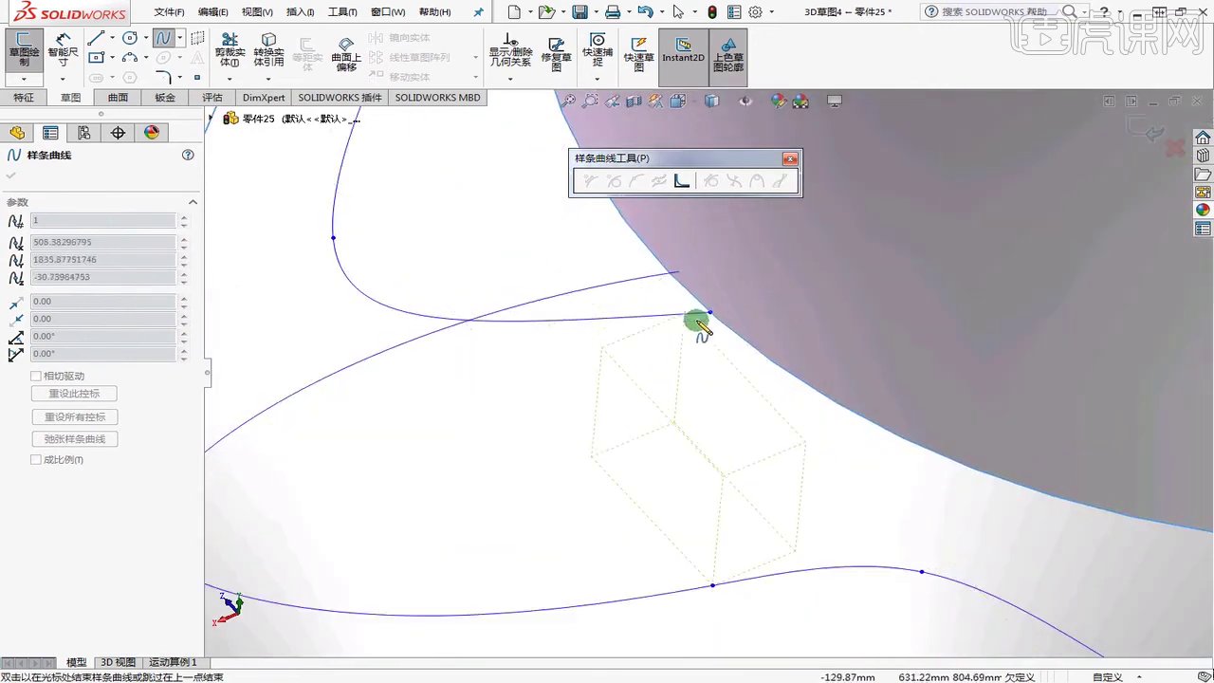
pyautogui.click(711, 311)
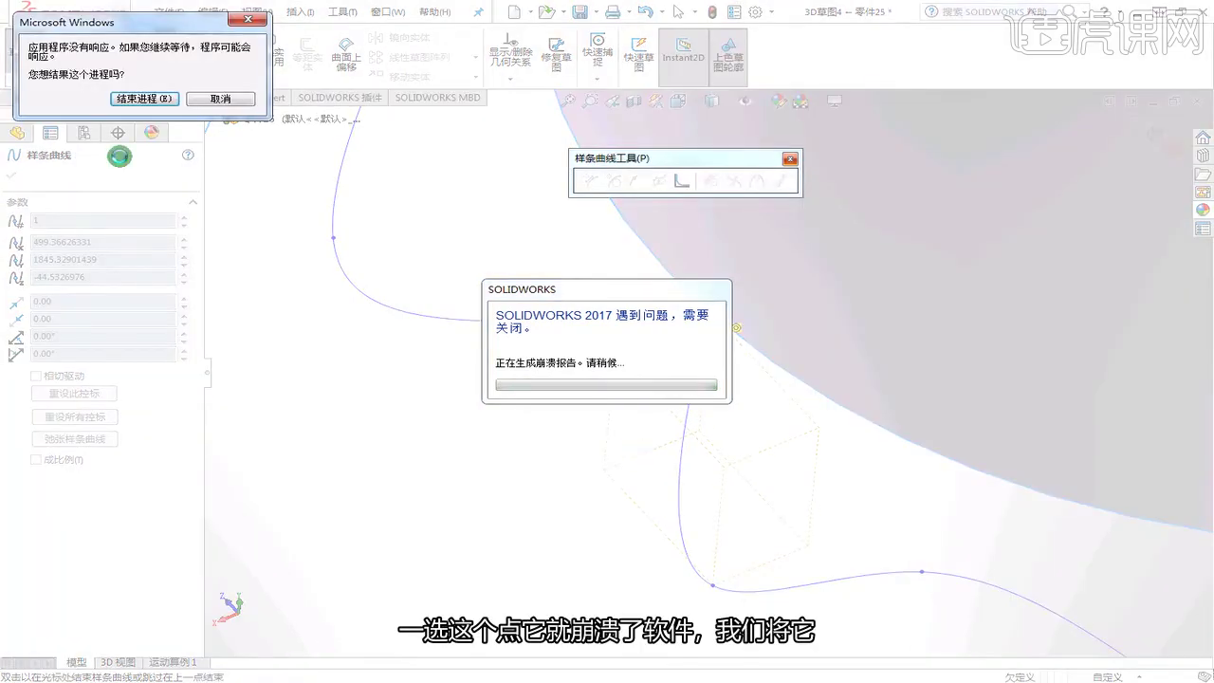
# - End the unresponsive SOLIDWORKS process and close its error report
pyautogui.click(144, 103)
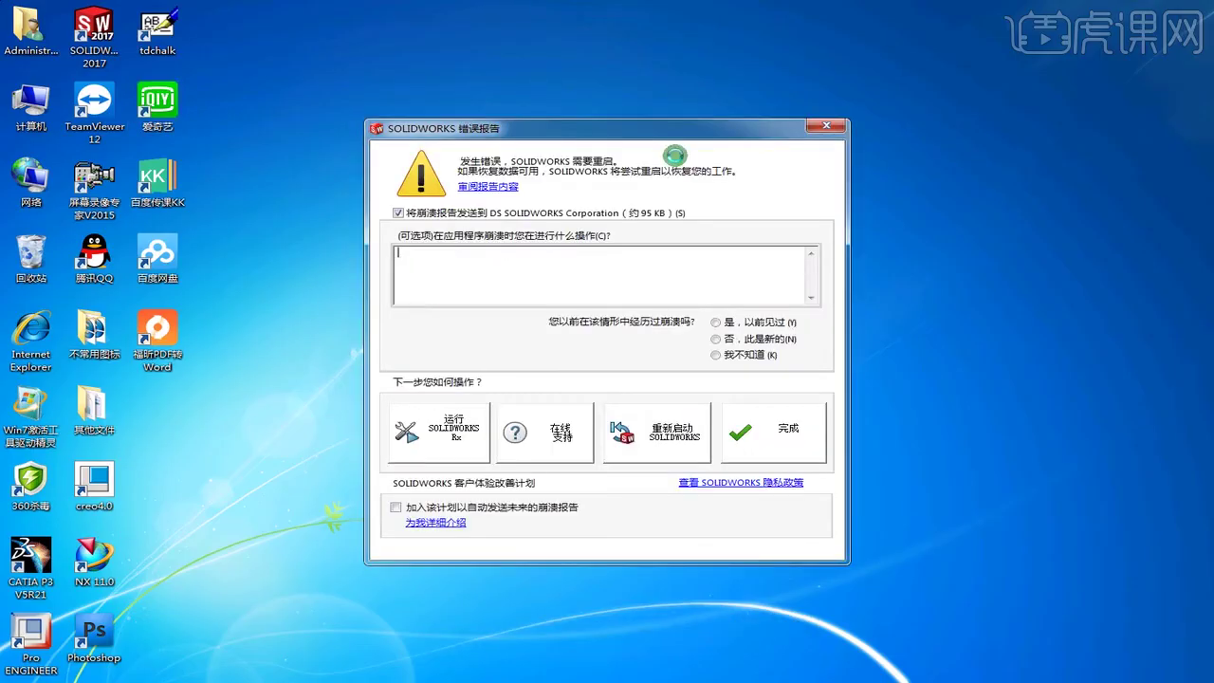
pyautogui.click(820, 135)
pyautogui.click(719, 383)
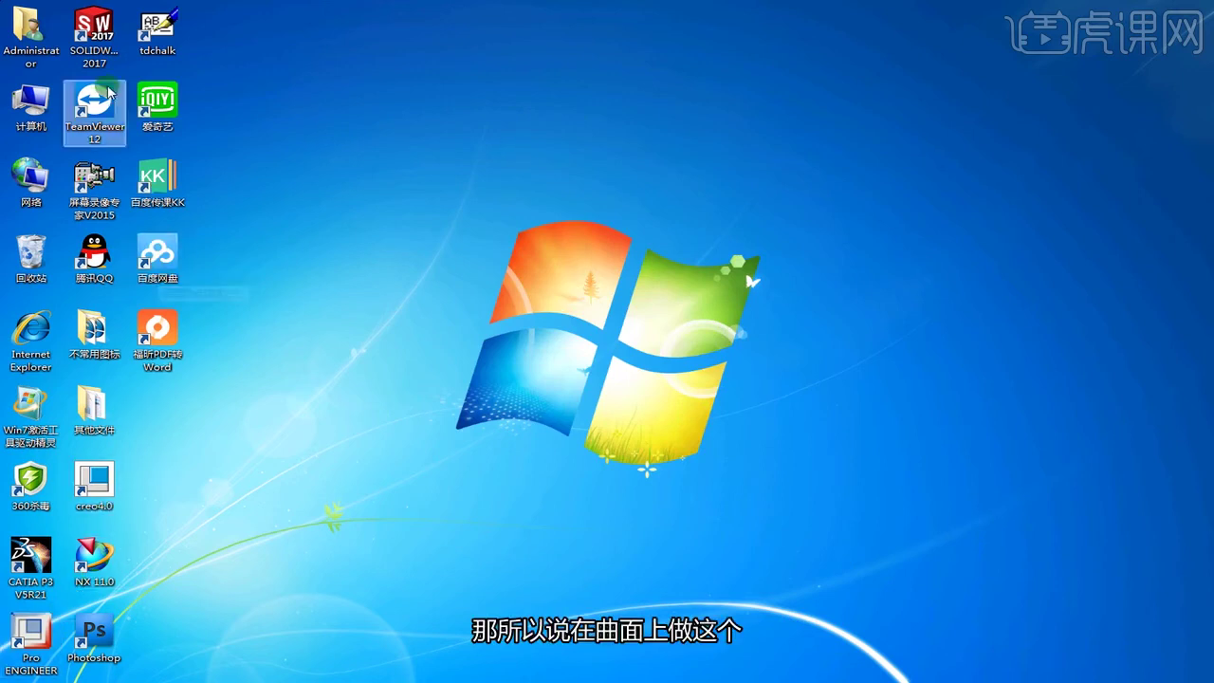
pyautogui.click(90, 43)
pyautogui.rightClick(524, 163)
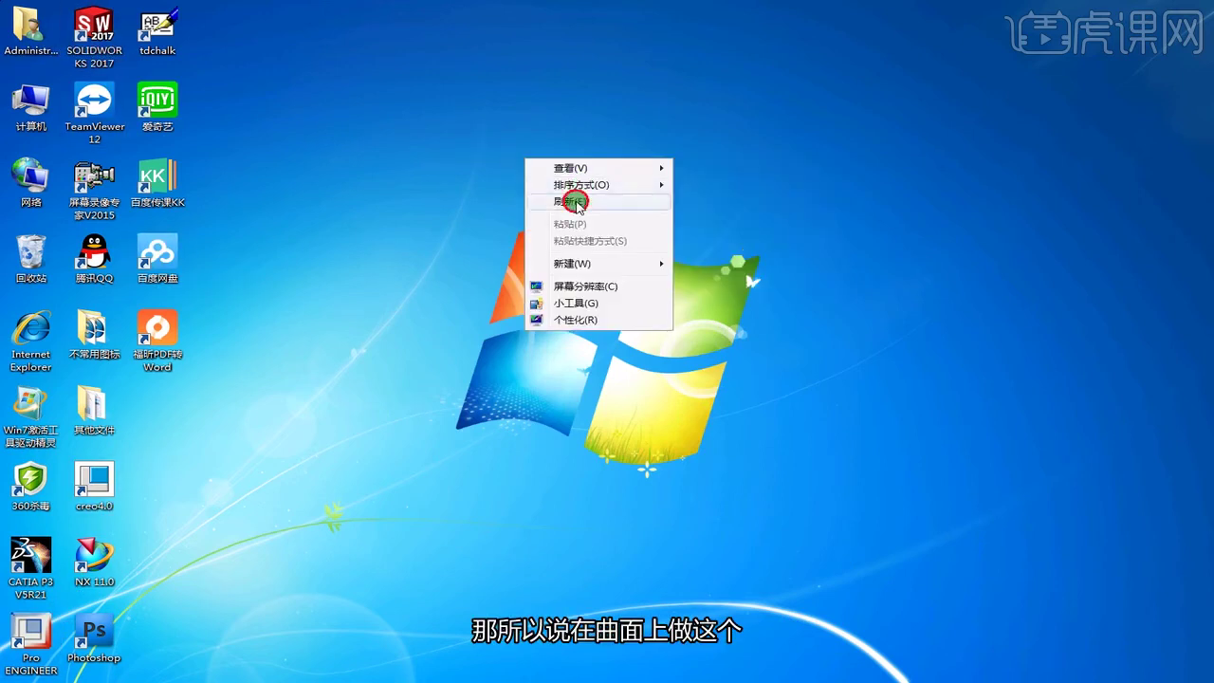
pyautogui.click(577, 199)
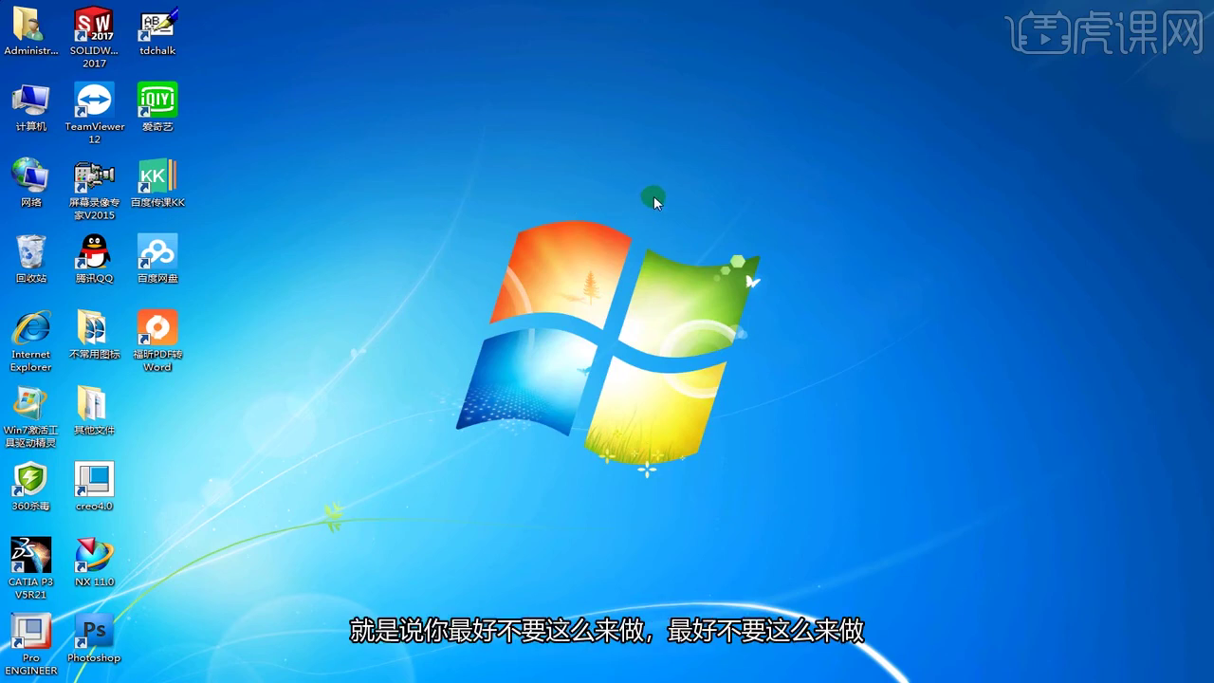
# - Switch to SOLIDWORKS 2017 by launching it from the desktop and maximize its window
pyautogui.click(102, 35)
pyautogui.rightClick(102, 35)
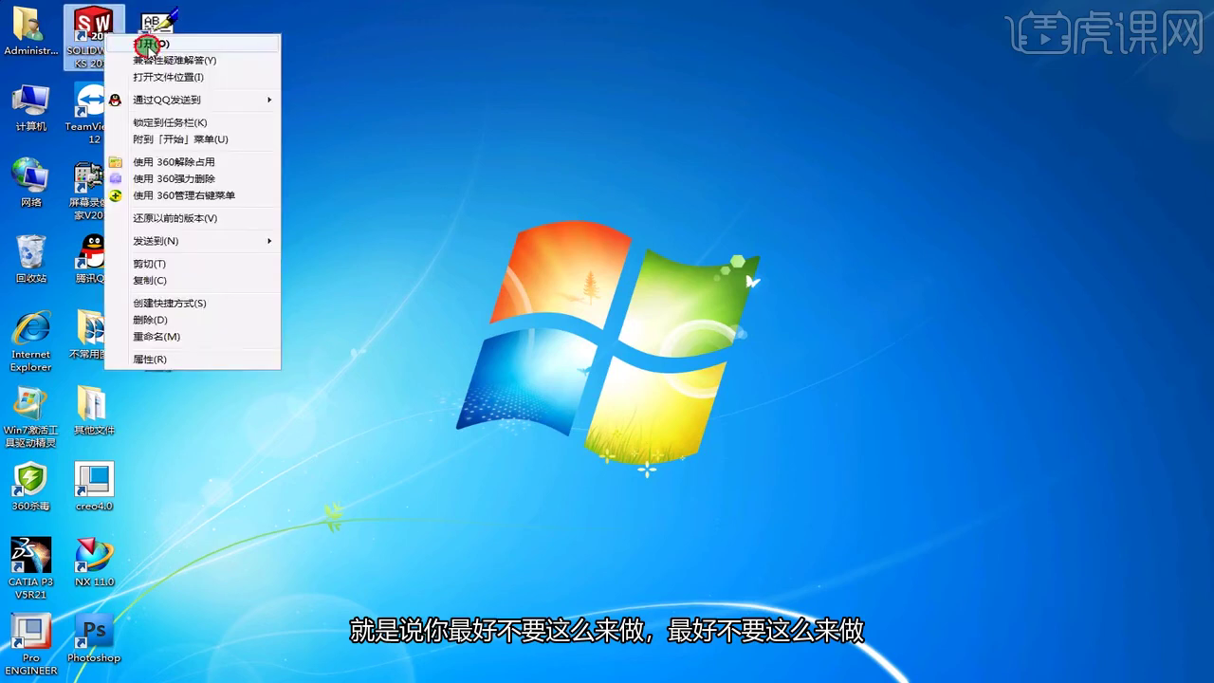
pyautogui.click(144, 43)
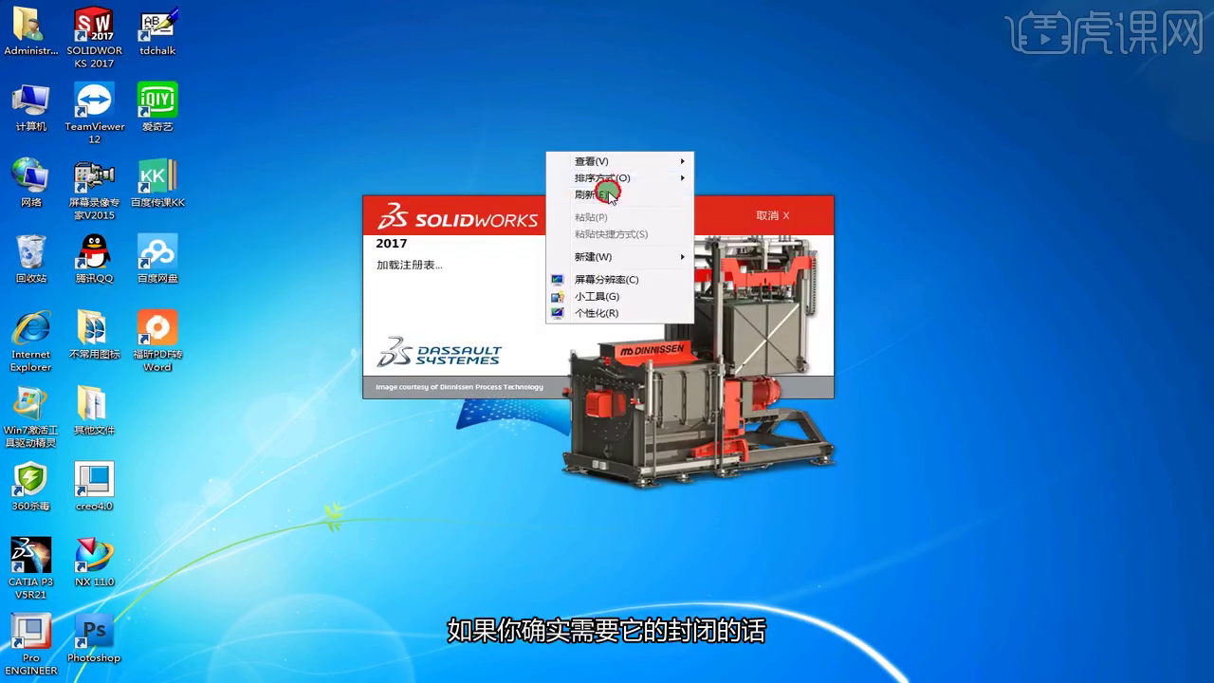
pyautogui.click(607, 194)
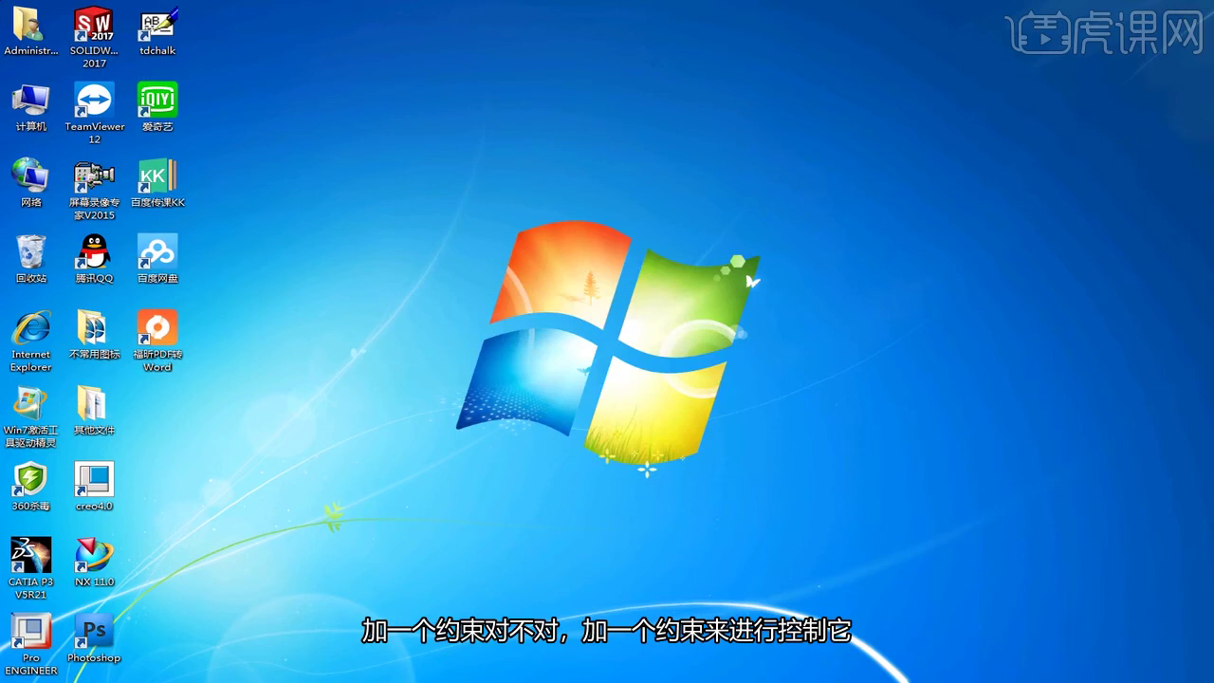
pyautogui.click(746, 110)
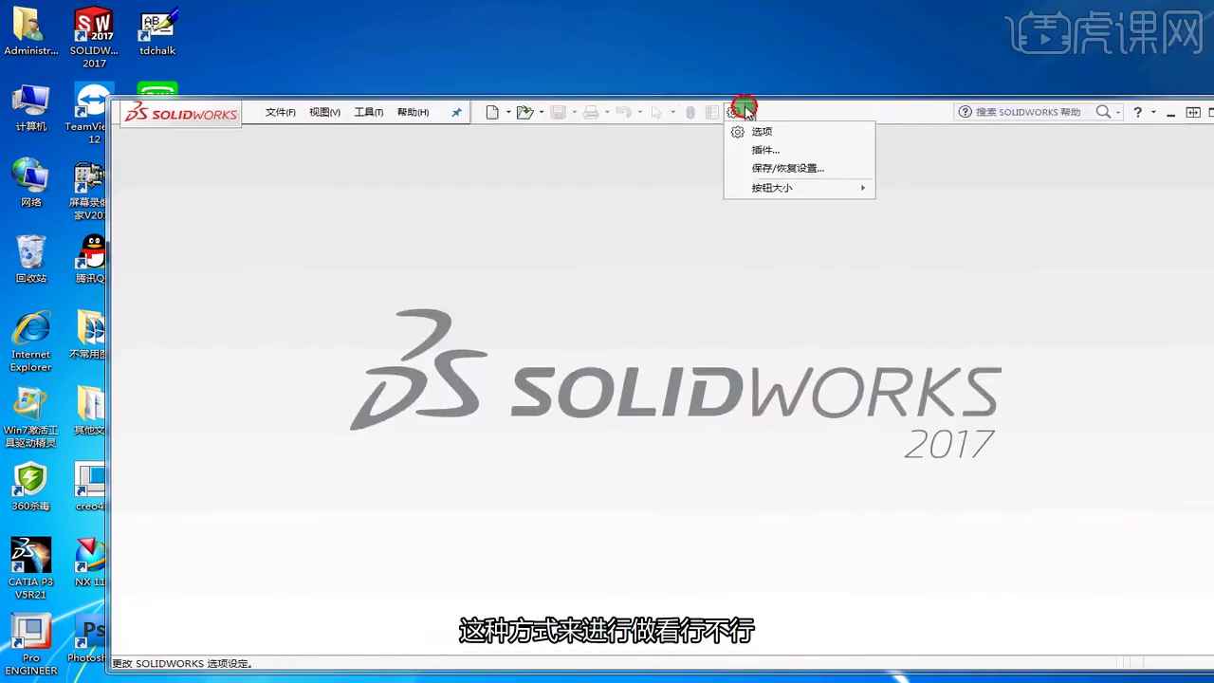
pyautogui.click(836, 121)
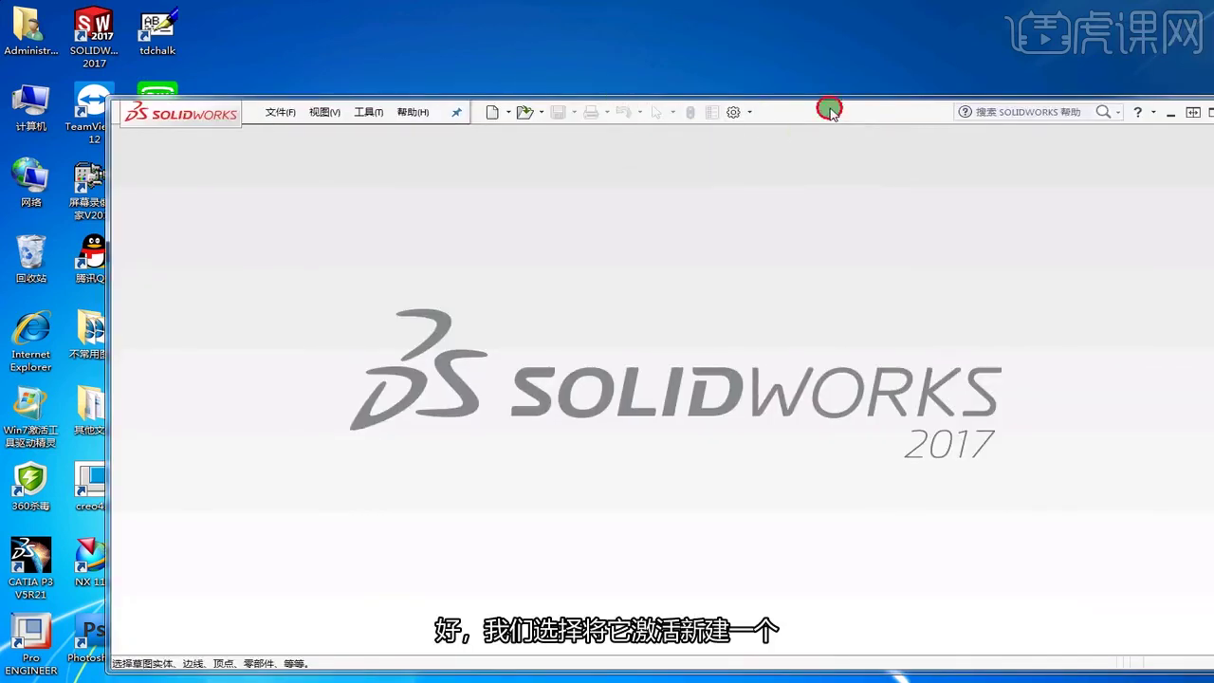
pyautogui.doubleClick(829, 110)
# - Create a new part from the gb_part template
pyautogui.click(377, 14)
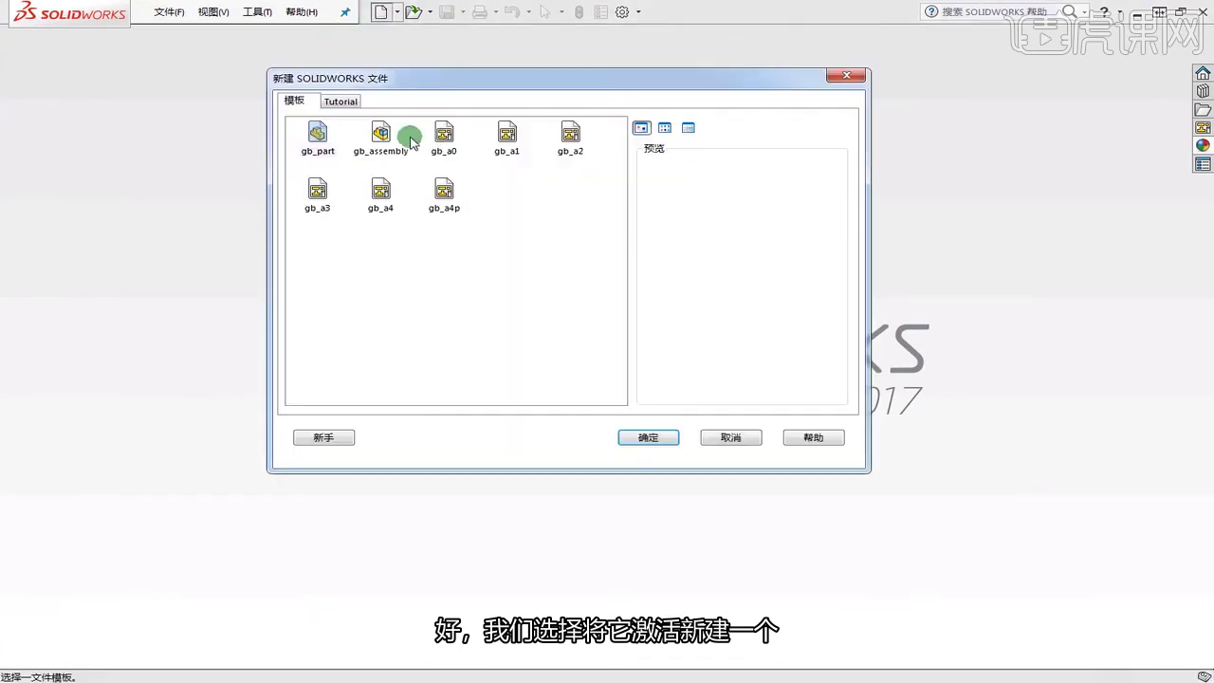
pyautogui.click(310, 144)
pyautogui.click(673, 432)
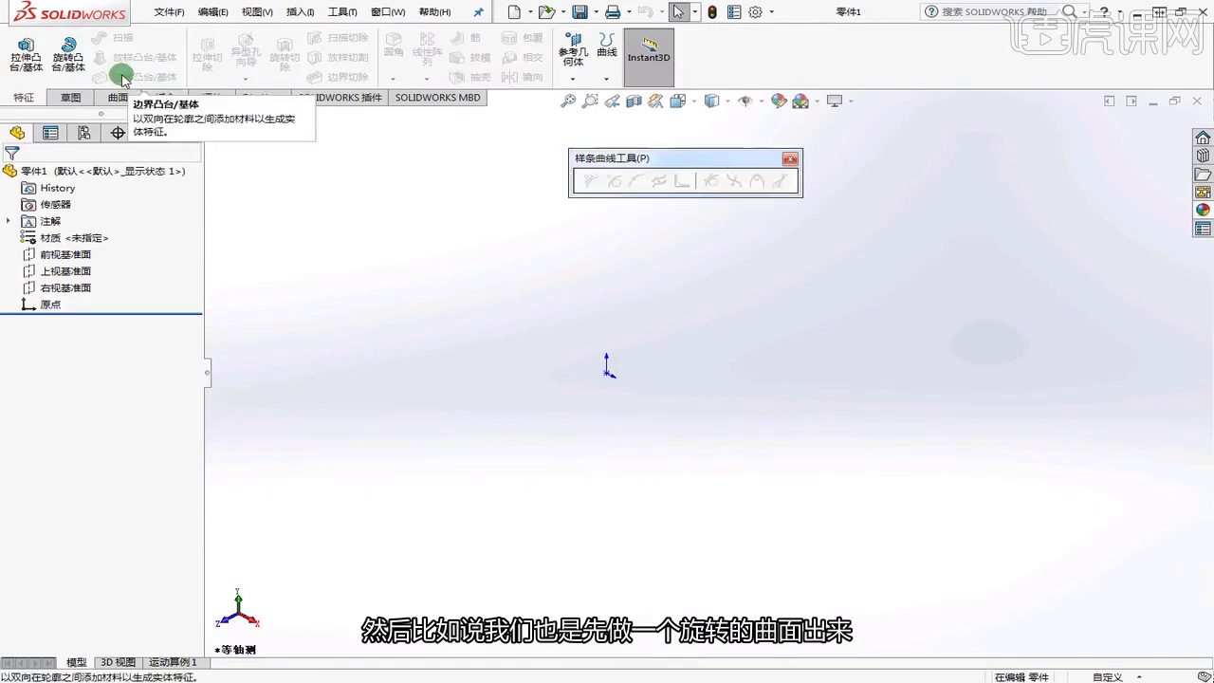
# - Start a revolved surface with a sketch on the front plane and draw a four-point S-shaped spline beside the origin as its profile
pyautogui.click(89, 106)
pyautogui.click(114, 99)
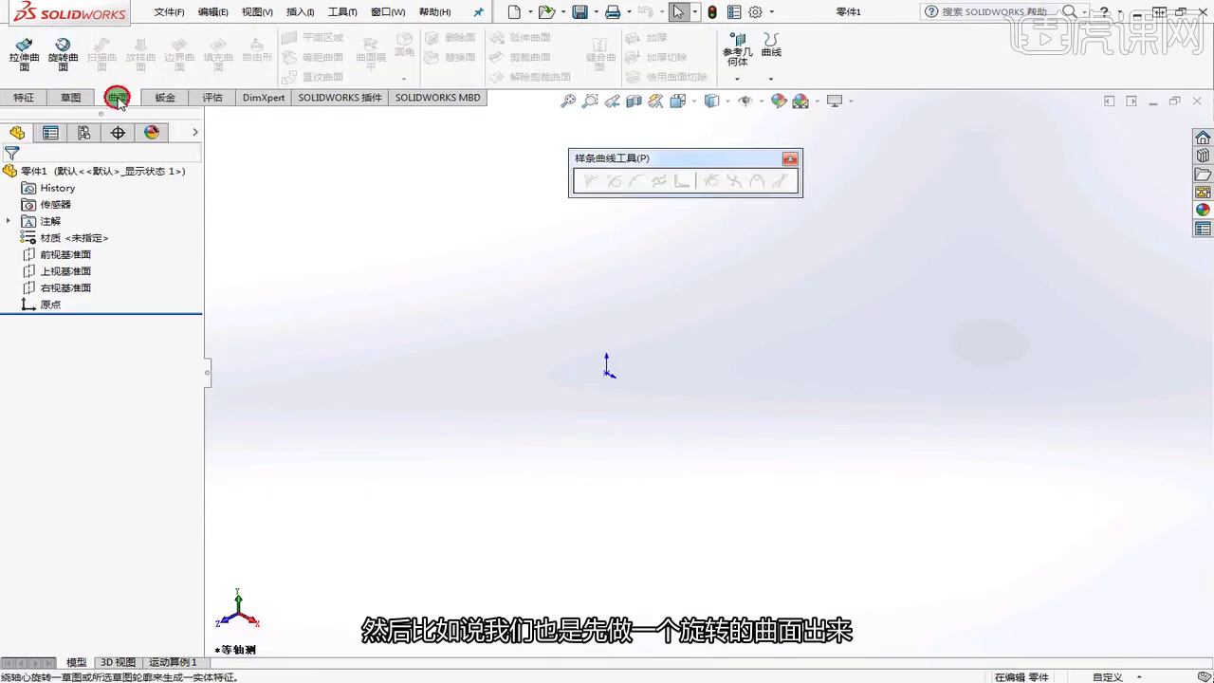
pyautogui.click(59, 49)
pyautogui.click(525, 202)
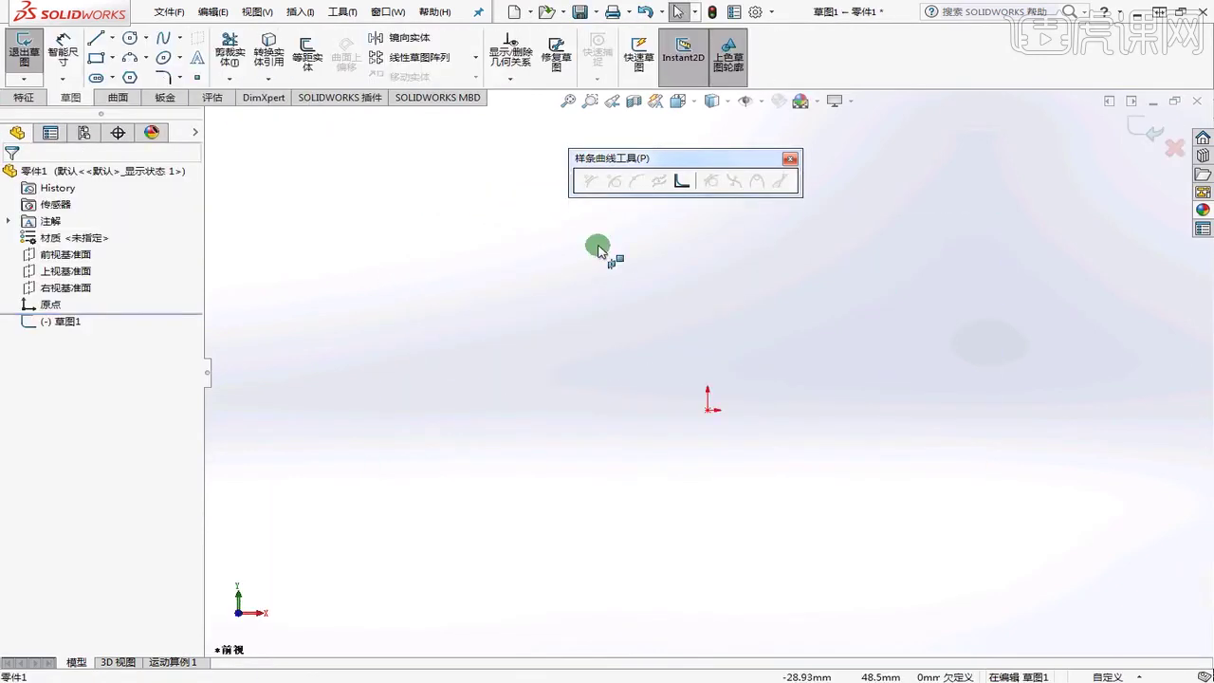
pyautogui.click(165, 37)
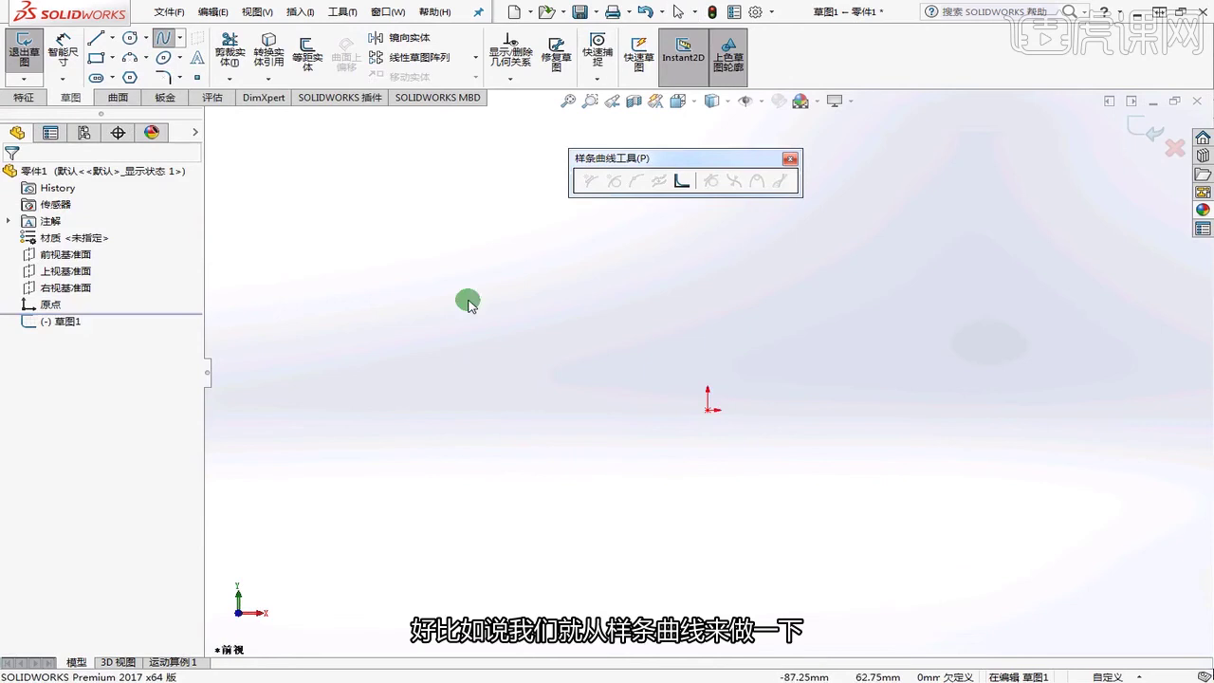
pyautogui.click(789, 401)
pyautogui.click(835, 349)
pyautogui.scroll(-2, 835, 349)
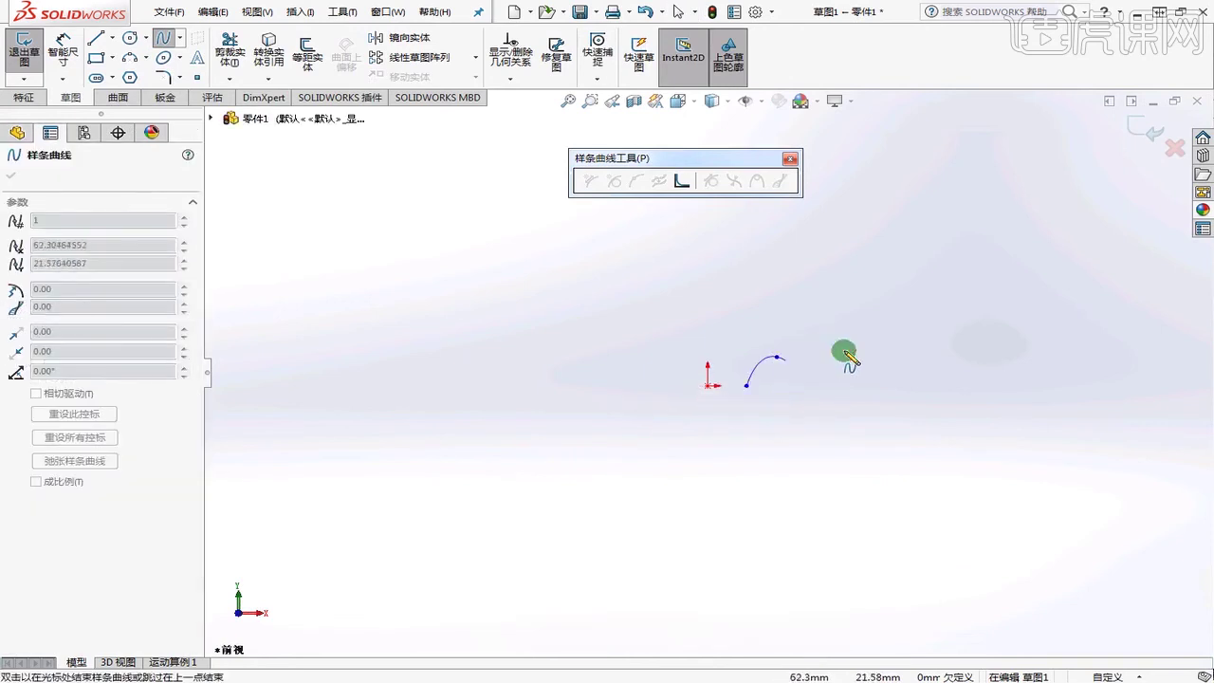
pyautogui.click(740, 296)
pyautogui.click(743, 256)
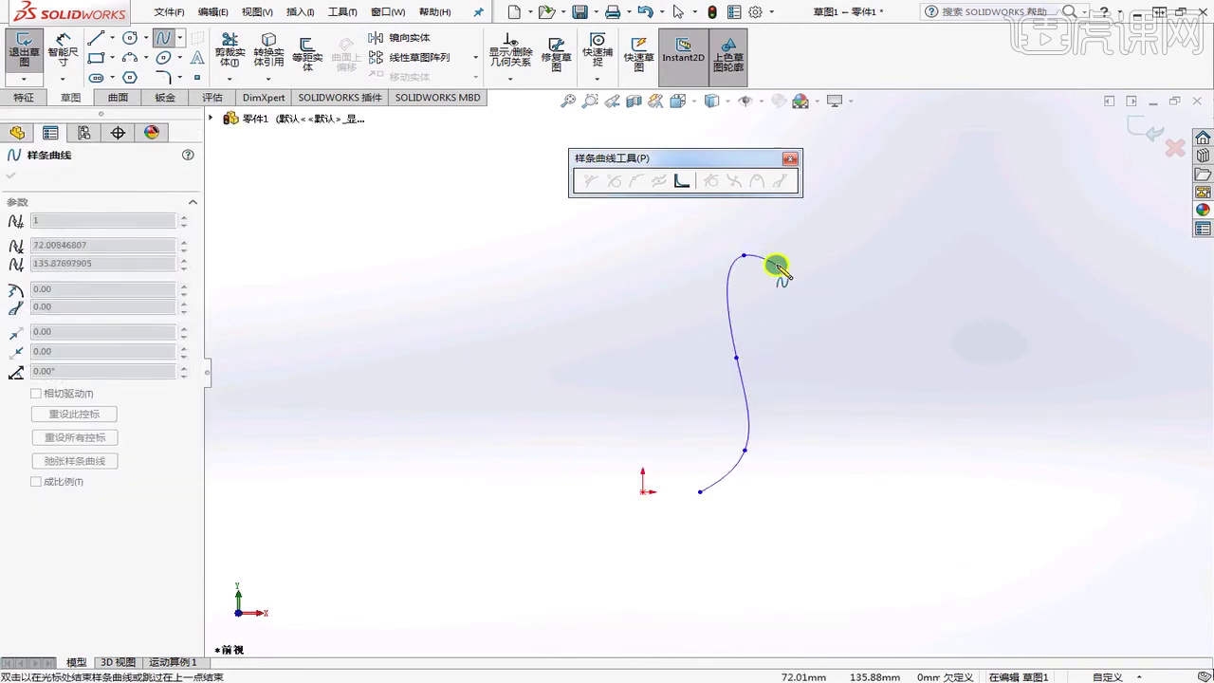
pyautogui.rightClick(777, 265)
pyautogui.click(807, 271)
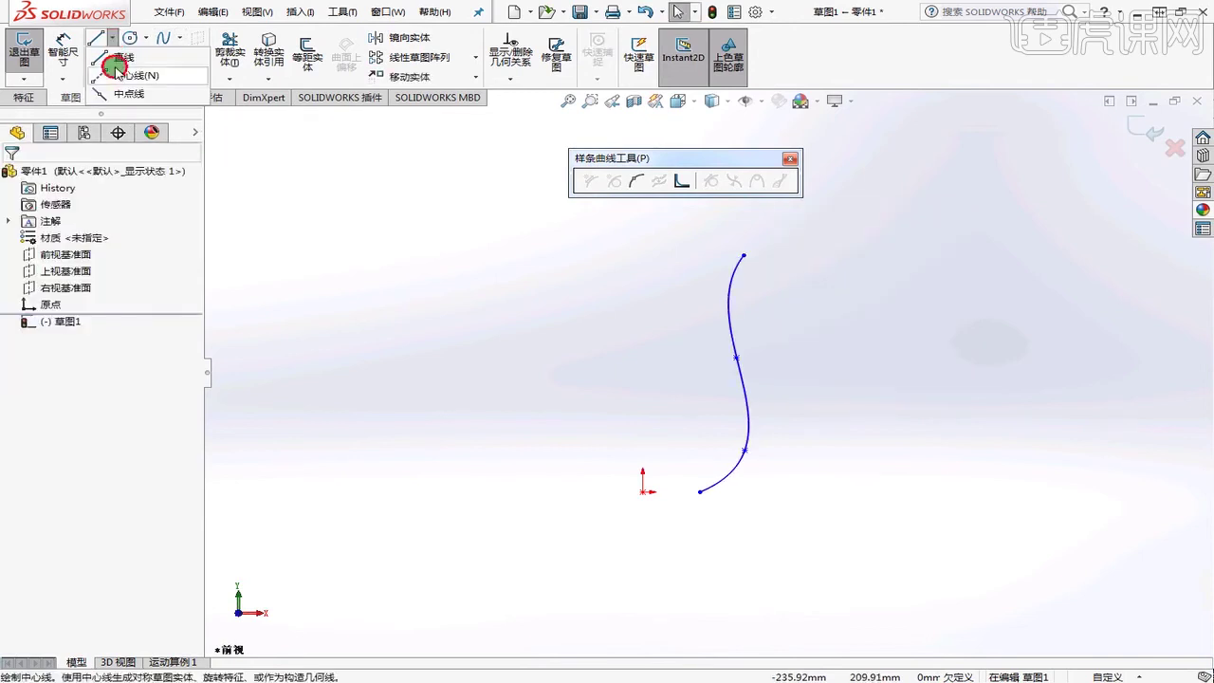
# - Draw a vertical centerline of infinite length through the origin
pyautogui.click(115, 45)
pyautogui.click(54, 296)
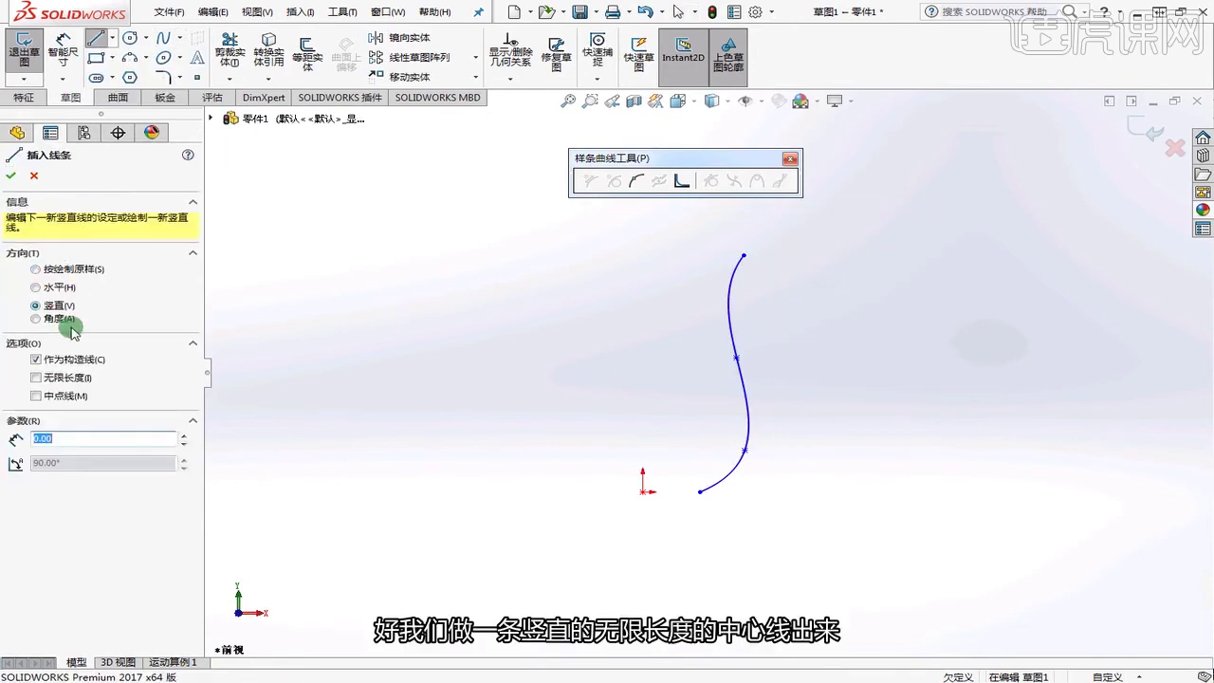
pyautogui.click(63, 378)
pyautogui.click(643, 492)
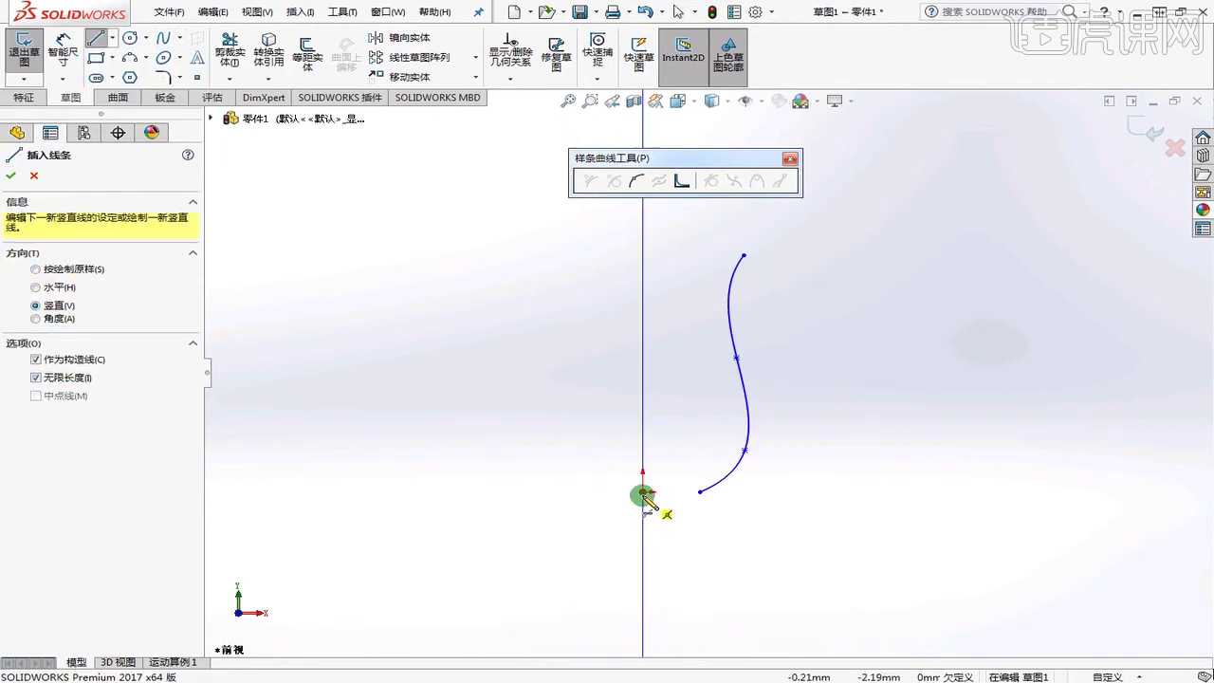
# - Exit the profile sketch and revolve the spline about the centerline into a surface
pyautogui.click(28, 42)
pyautogui.rightClick(853, 408)
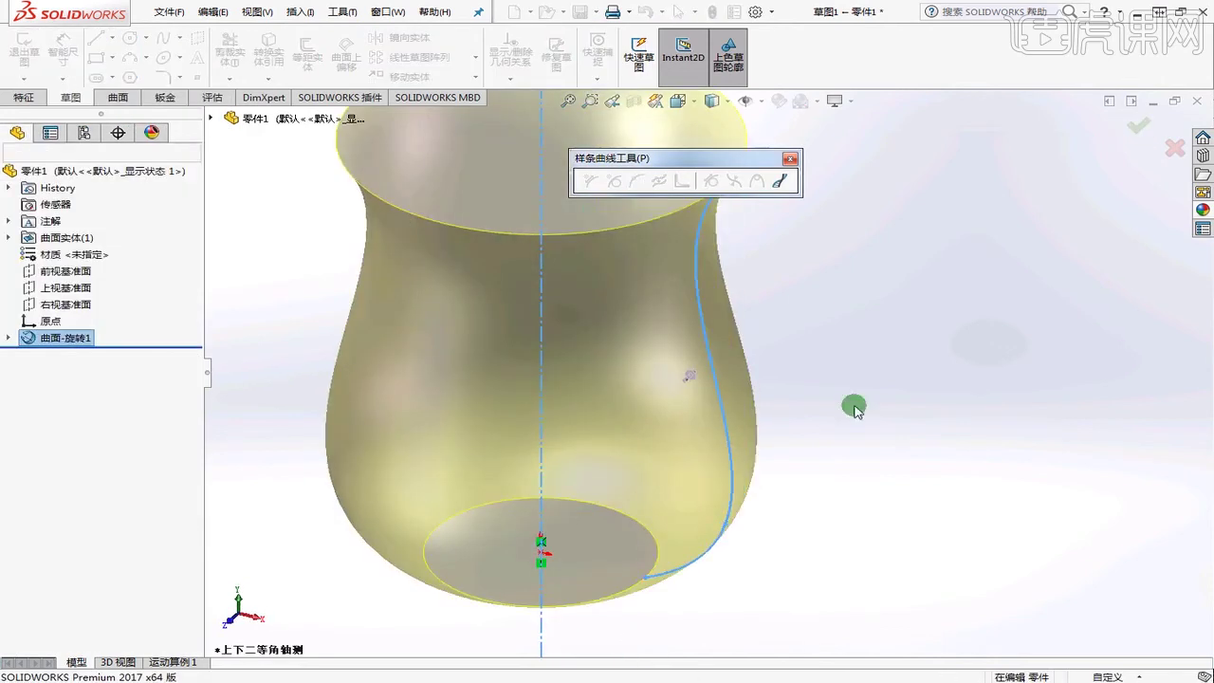
pyautogui.moveTo(866, 427)
pyautogui.mouseDown(button='middle')
pyautogui.moveTo(793, 322)
pyautogui.moveTo(780, 177)
pyautogui.moveTo(765, 293)
pyautogui.moveTo(683, 379)
pyautogui.mouseUp(button='middle')
# - Start a 3D sketch and draw a short three-point spline on the revolved surface, beginning and ending on the small opening's edge
pyautogui.click(74, 98)
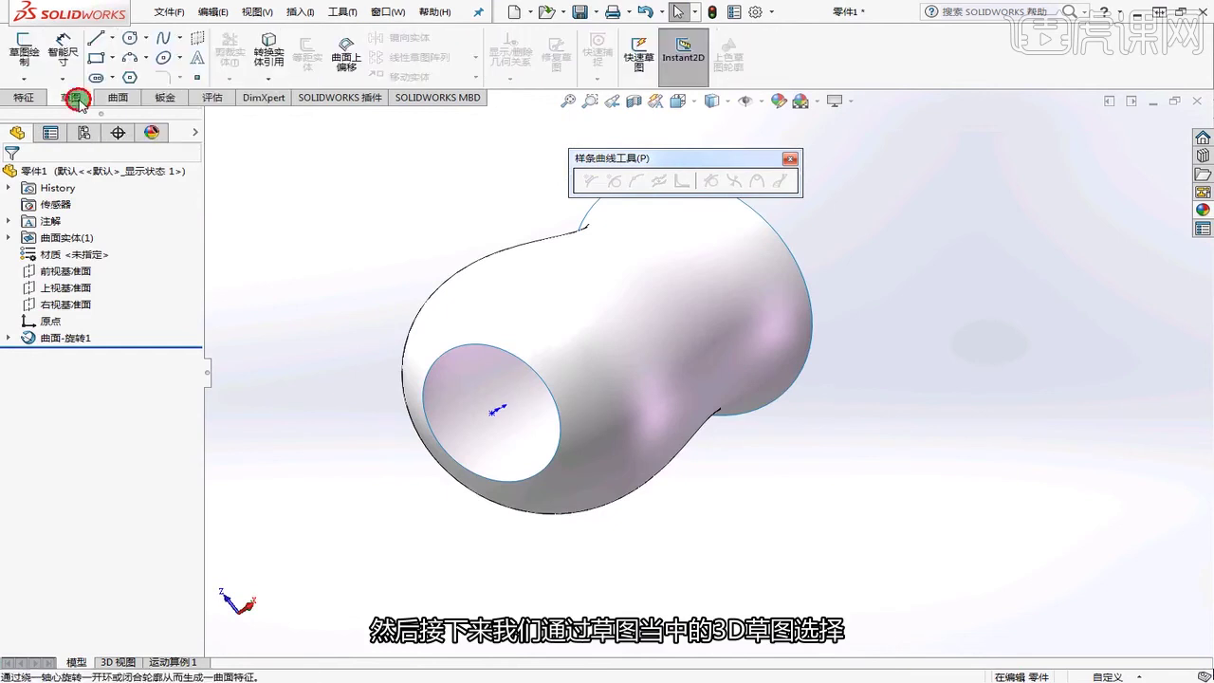
pyautogui.click(24, 78)
pyautogui.click(42, 112)
pyautogui.click(180, 38)
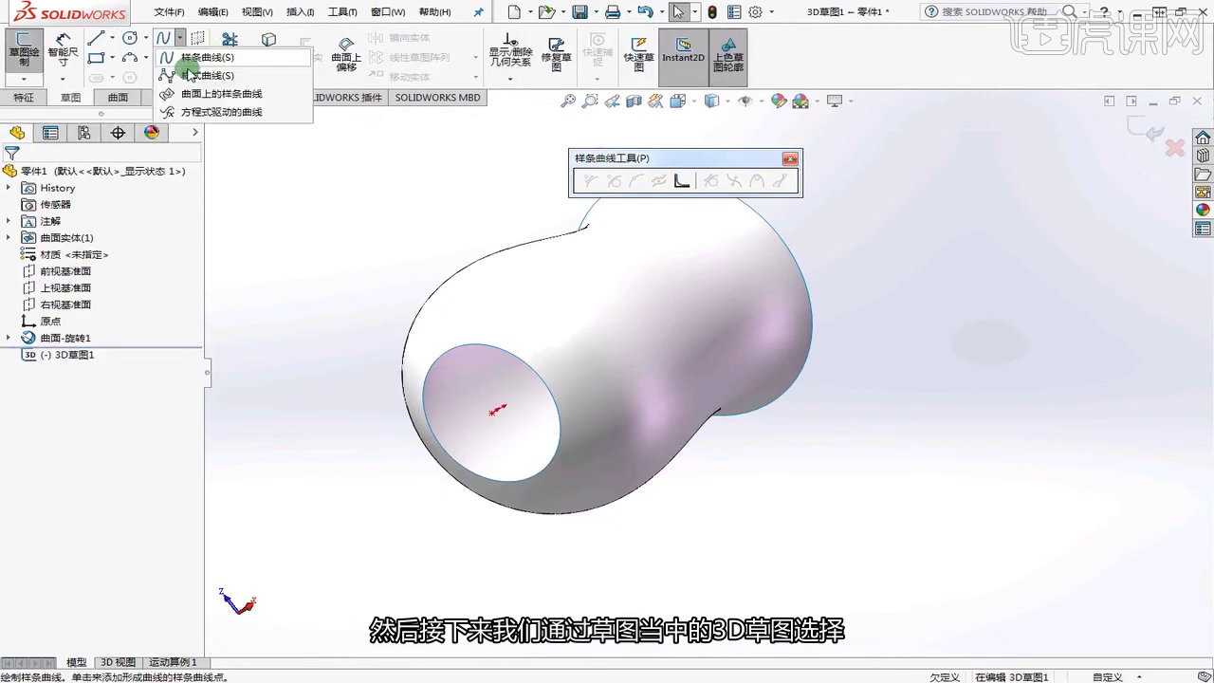
pyautogui.click(221, 93)
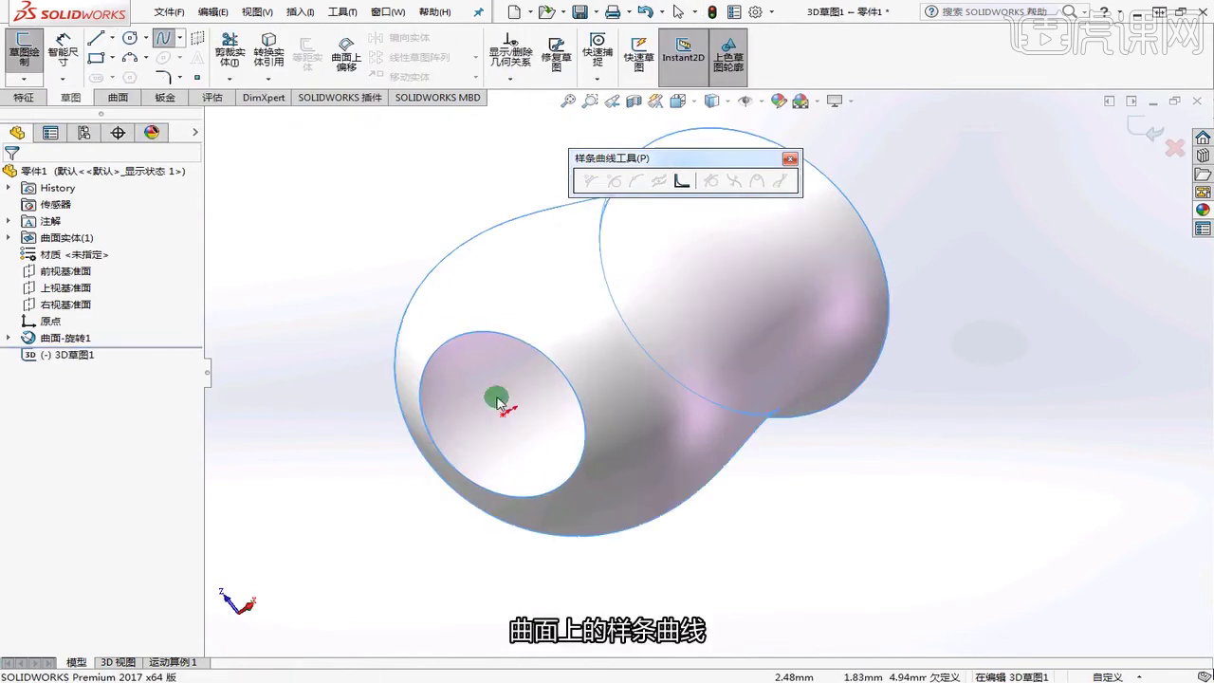
pyautogui.click(531, 349)
pyautogui.click(586, 340)
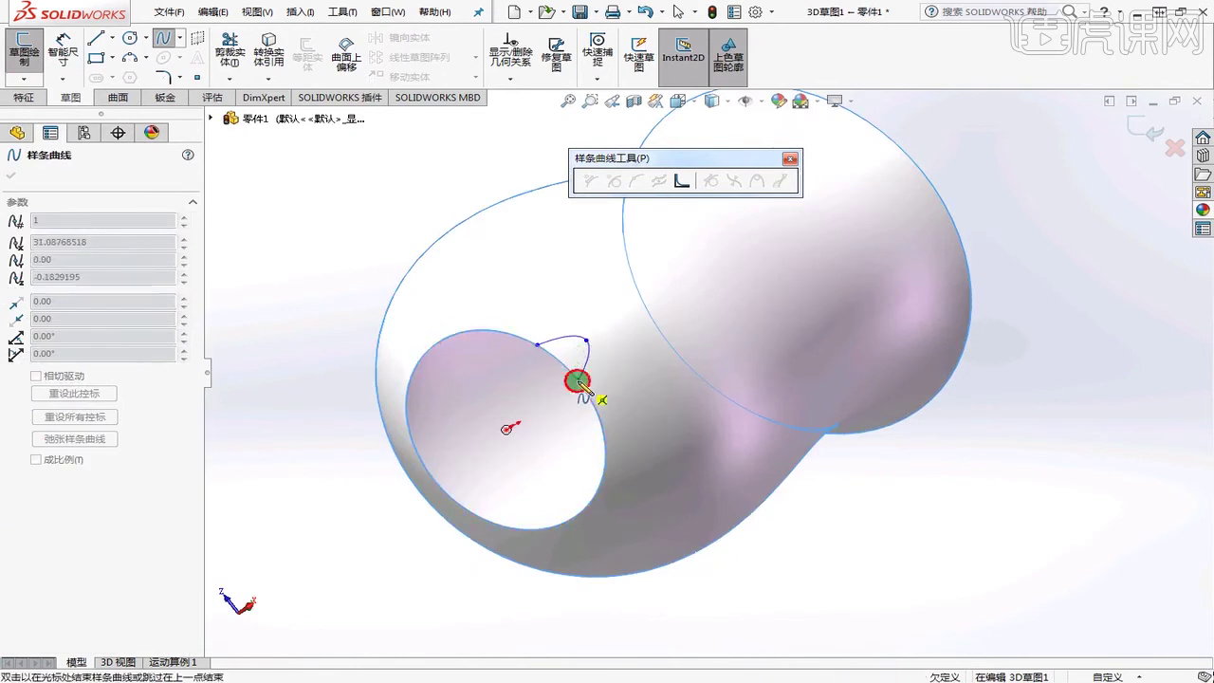
pyautogui.click(578, 380)
pyautogui.scroll(-2, 616, 391)
pyautogui.press('Escape')
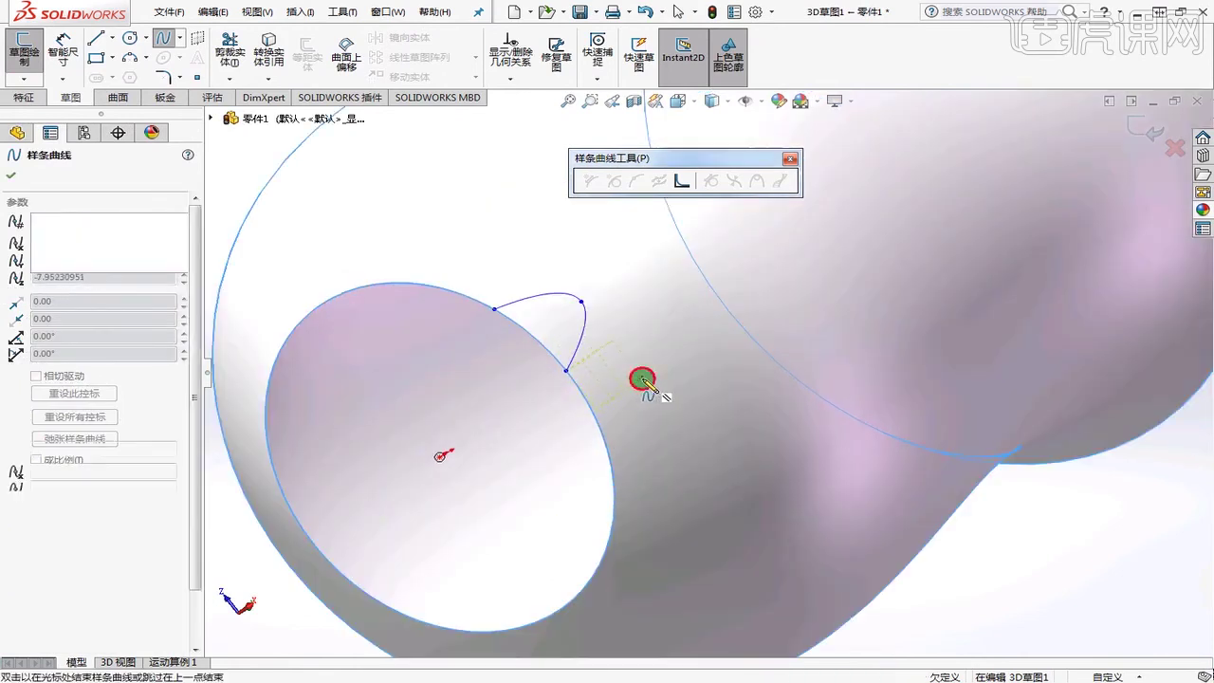
pyautogui.press('Escape')
# - Delete the short spline and begin a new wavy spline on the surface from the opening's edge, placing points around the rim
pyautogui.click(581, 343)
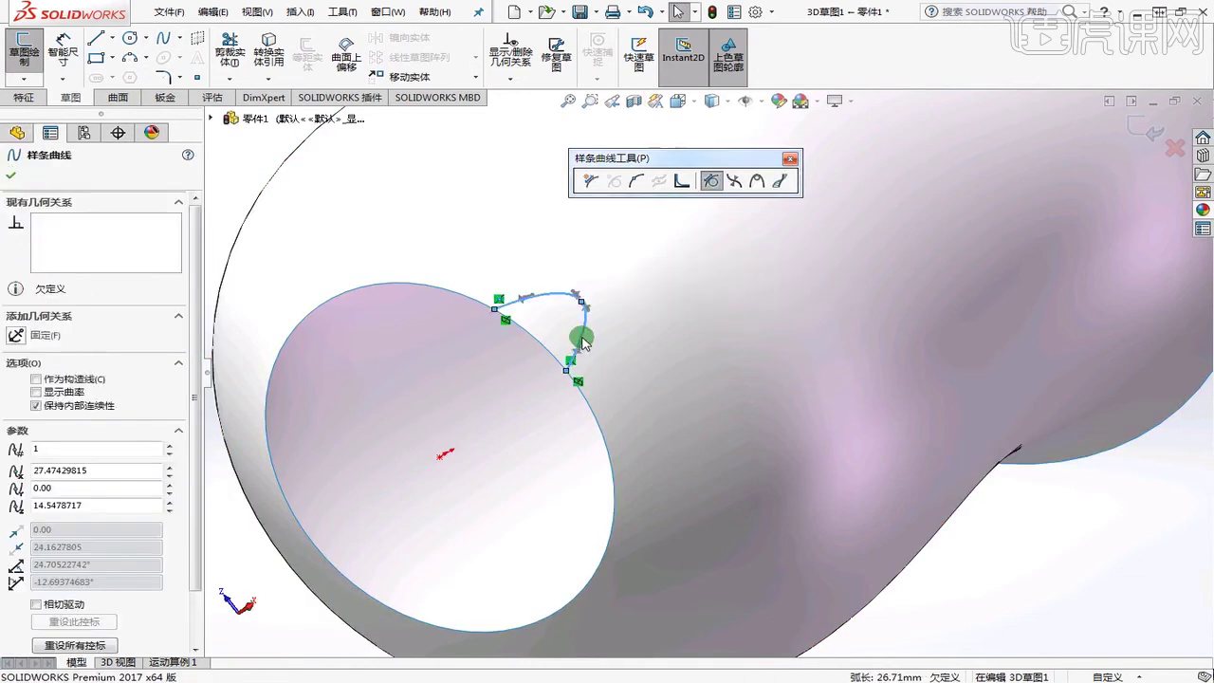
pyautogui.press('Delete')
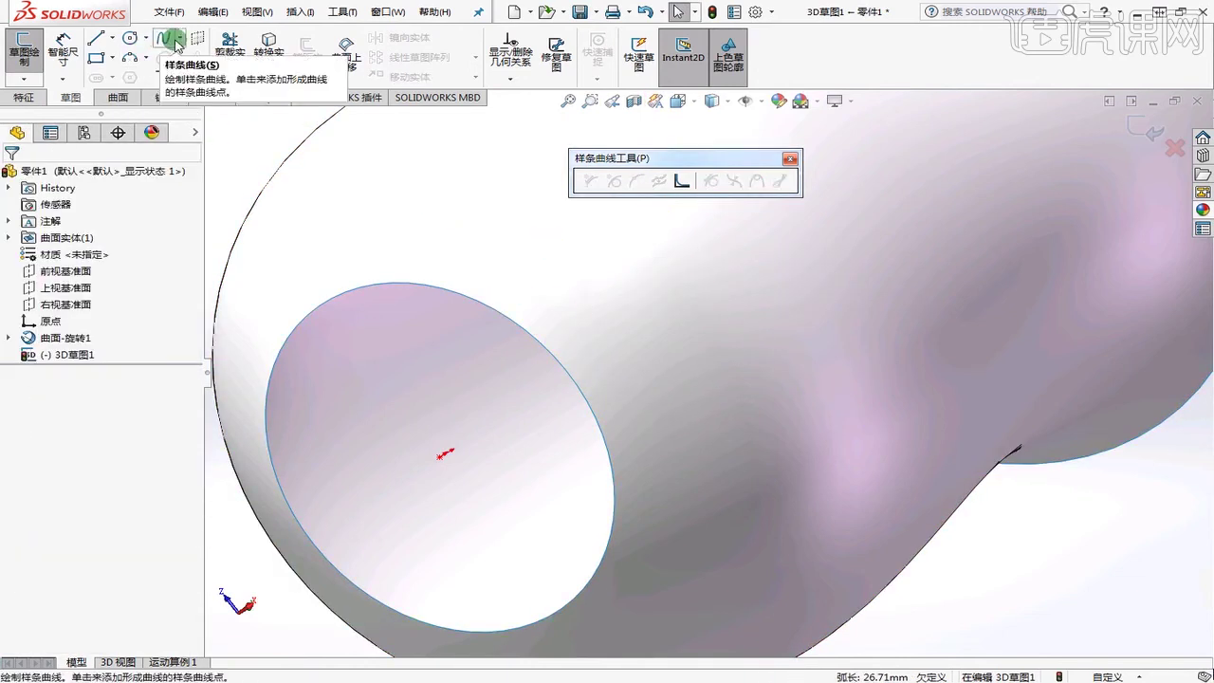
pyautogui.click(180, 42)
pyautogui.click(180, 92)
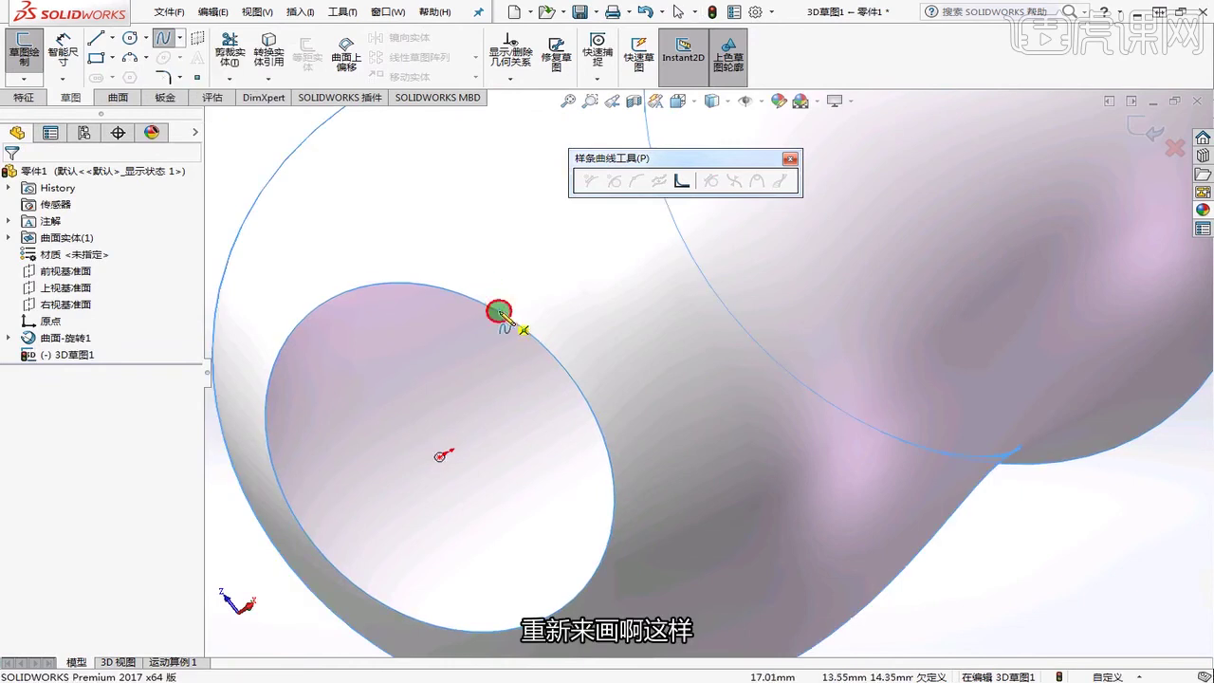
pyautogui.click(499, 312)
pyautogui.click(573, 303)
pyautogui.moveTo(640, 406); pyautogui.dragTo(668, 414, button='middle')
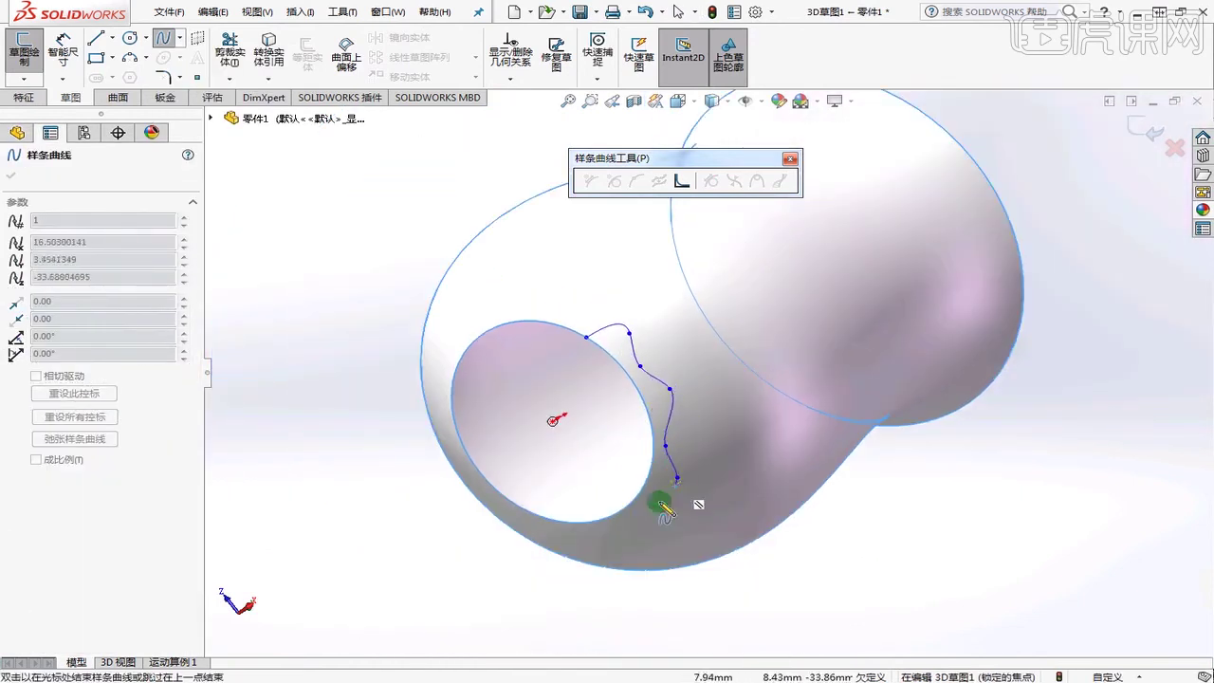
pyautogui.moveTo(634, 523); pyautogui.dragTo(651, 455, button='middle')
pyautogui.scroll(-2, 707, 377)
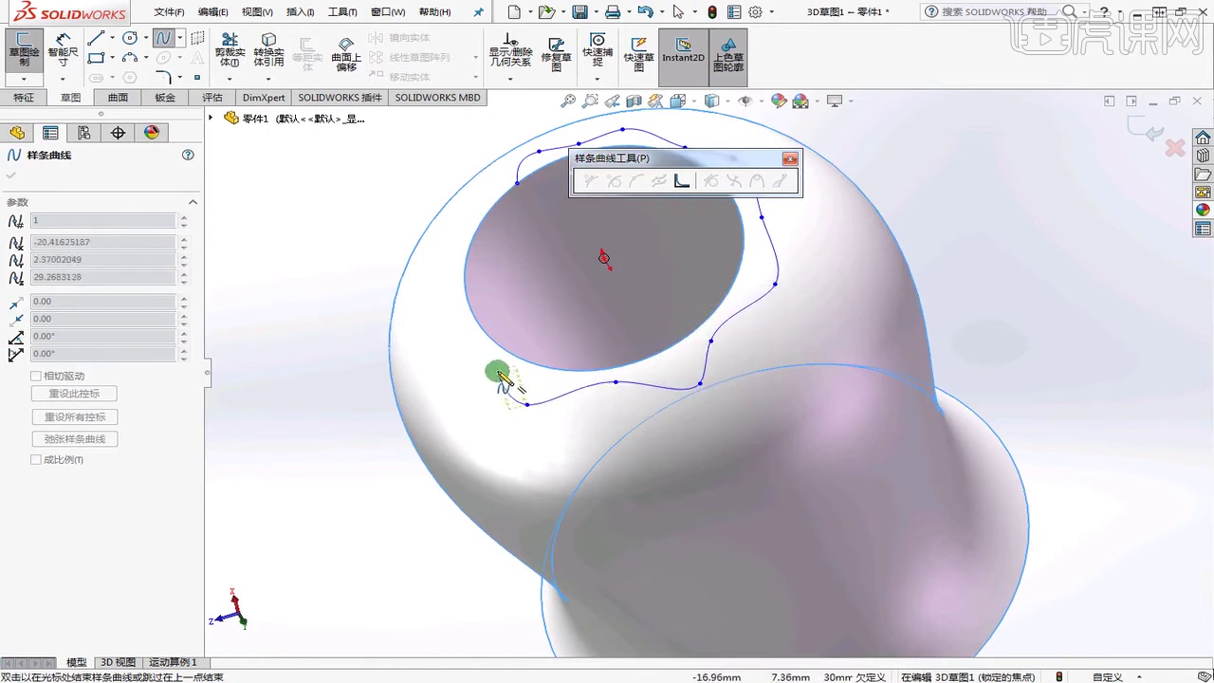
# - Continue the surface spline around the rest of the opening and end it just short of its start point
pyautogui.moveTo(451, 343); pyautogui.dragTo(467, 256, button='middle')
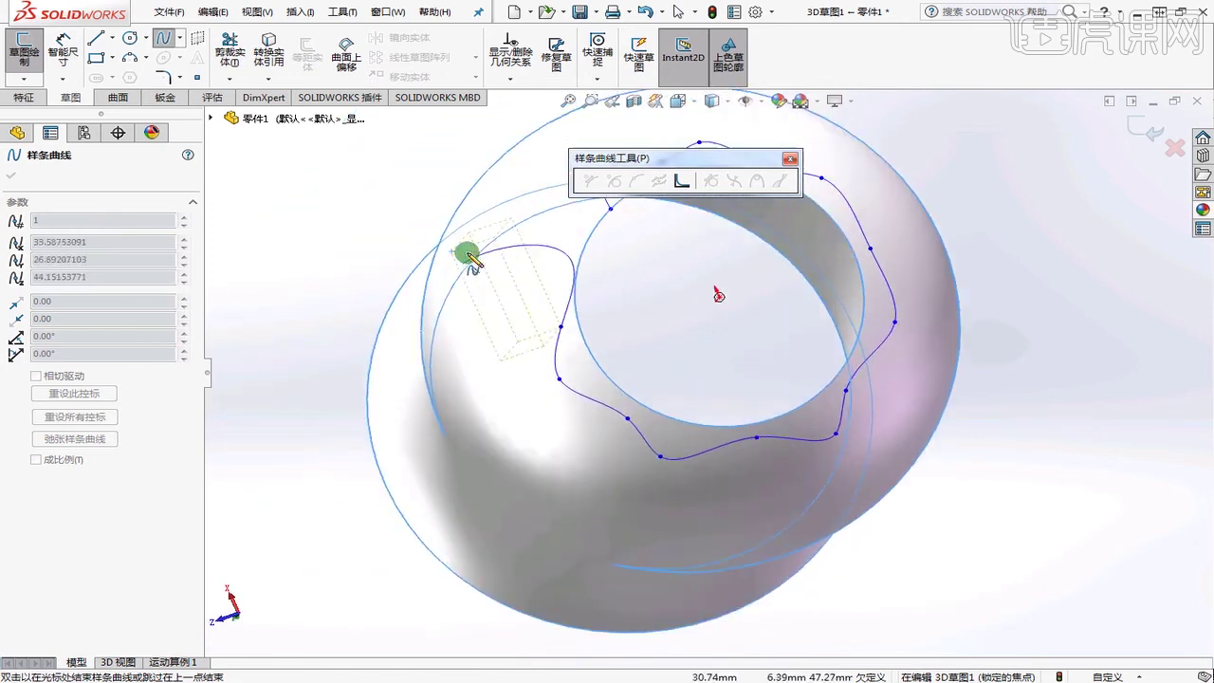
pyautogui.moveTo(538, 274); pyautogui.dragTo(582, 249, button='middle')
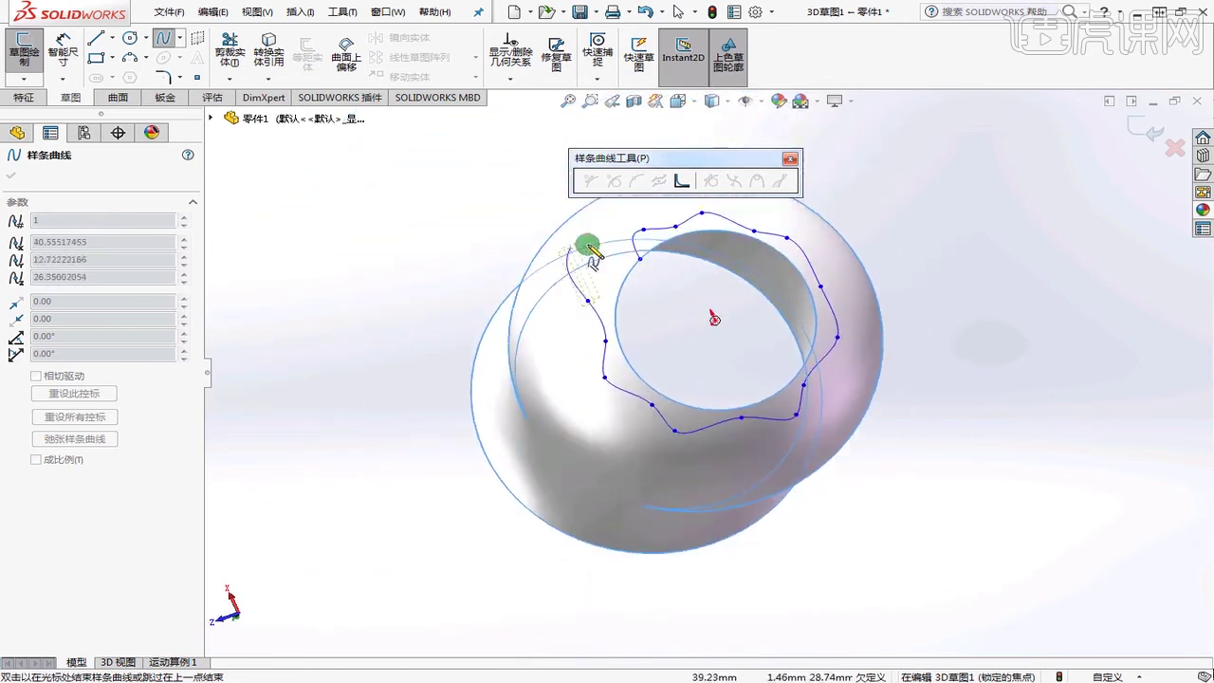
pyautogui.scroll(-4, 601, 274)
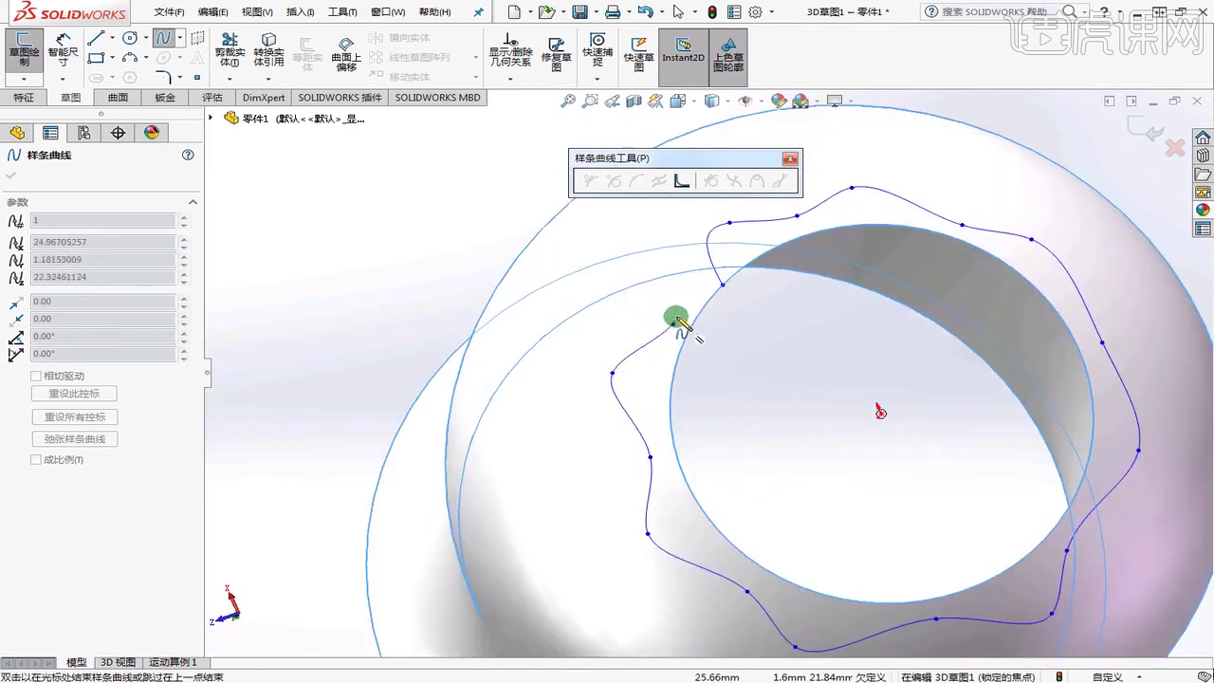
pyautogui.scroll(-3, 675, 321)
pyautogui.scroll(-2, 720, 279)
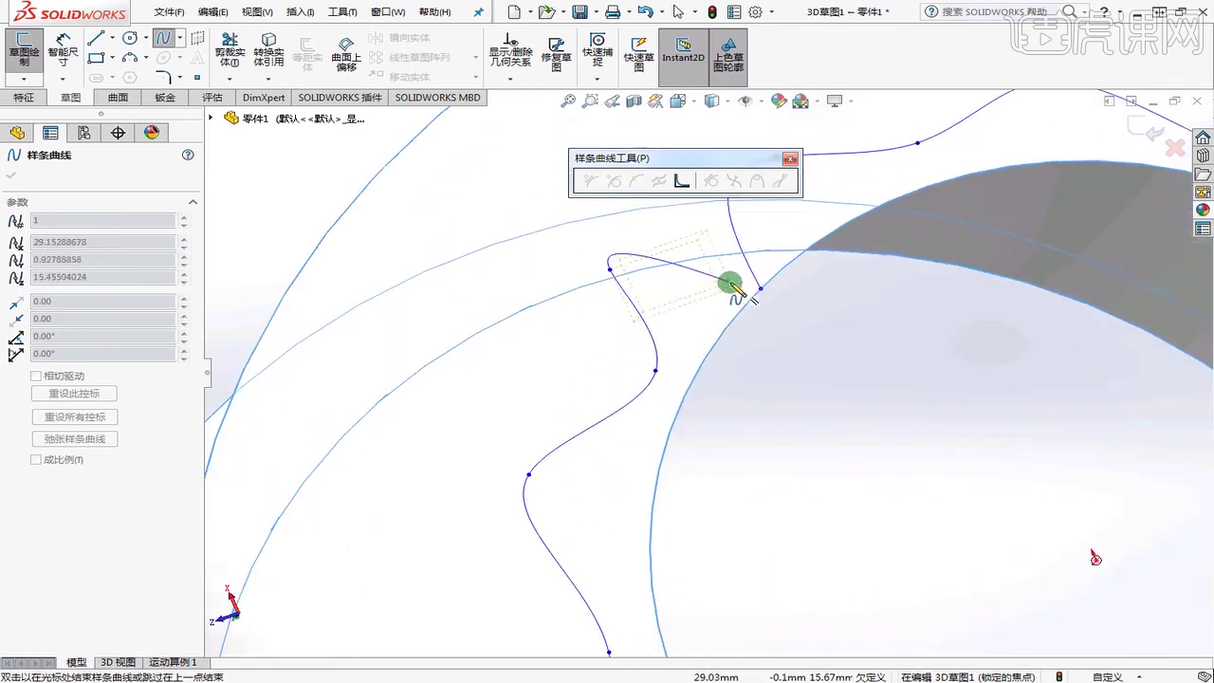
pyautogui.click(730, 283)
pyautogui.rightClick(740, 289)
pyautogui.click(772, 293)
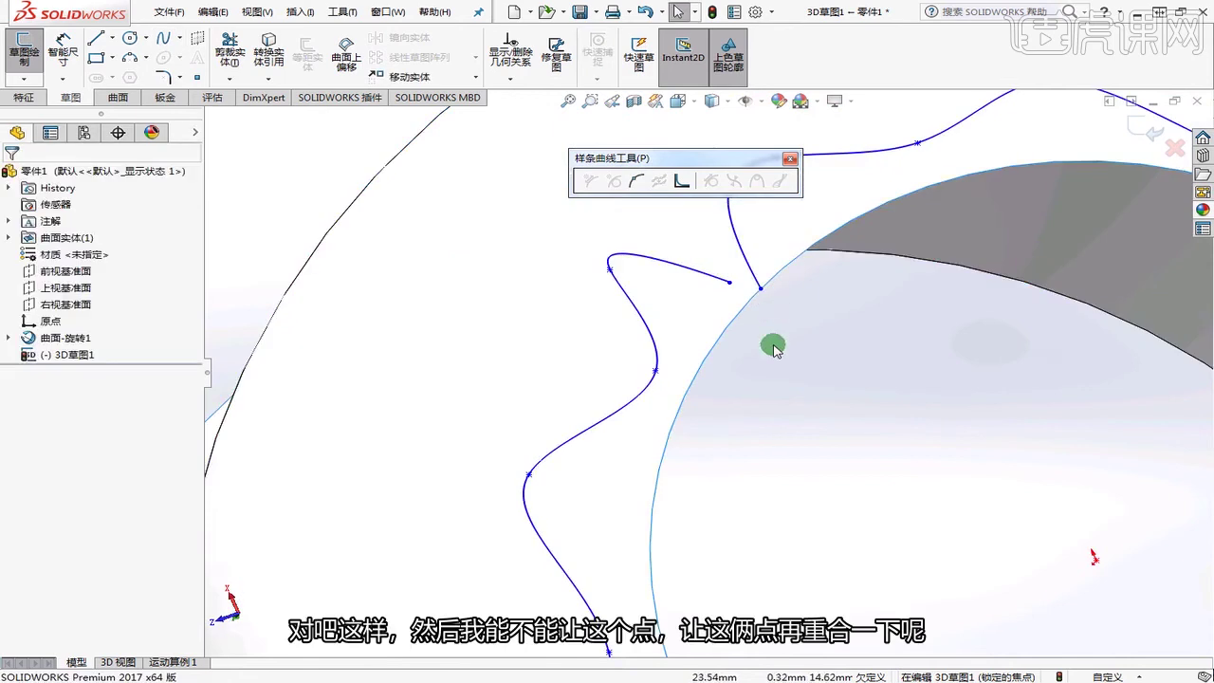
# - Shift the spline's free end point slightly and merge it with the start point on the opening's edge
pyautogui.click(730, 282)
pyautogui.keyDown('ctrl'); pyautogui.click(761, 287); pyautogui.keyUp('ctrl')
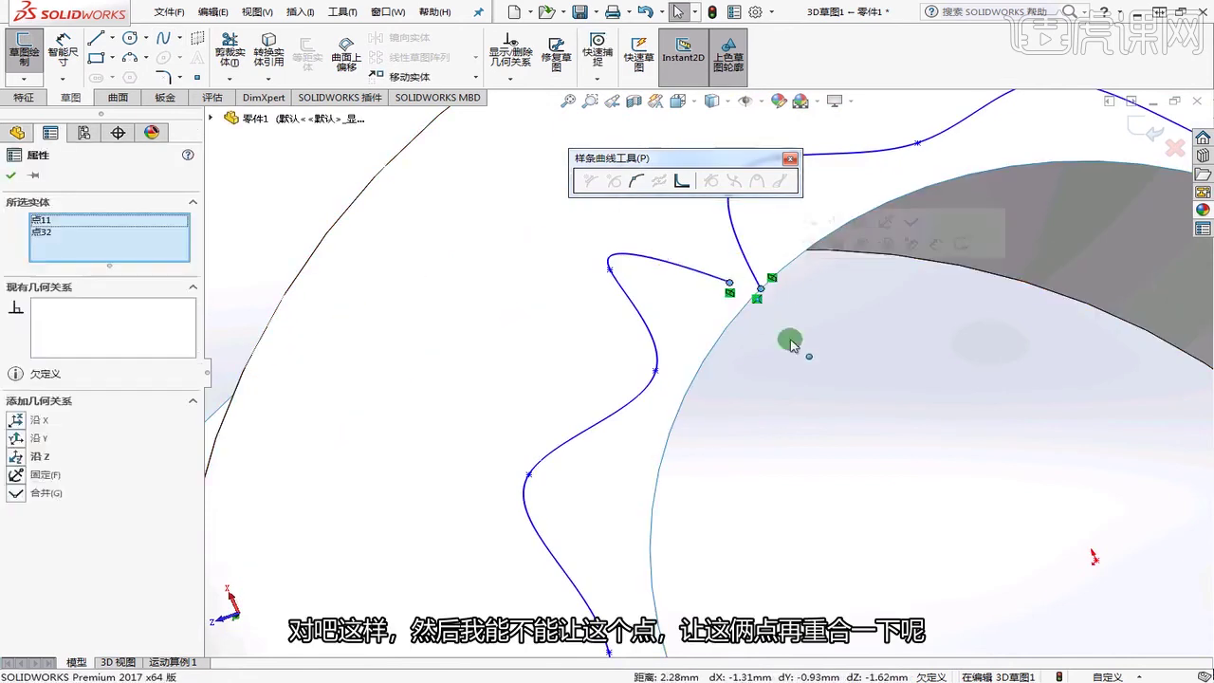
pyautogui.moveTo(729, 282)
pyautogui.mouseDown()
pyautogui.moveTo(762, 294)
pyautogui.moveTo(711, 296)
pyautogui.mouseUp()
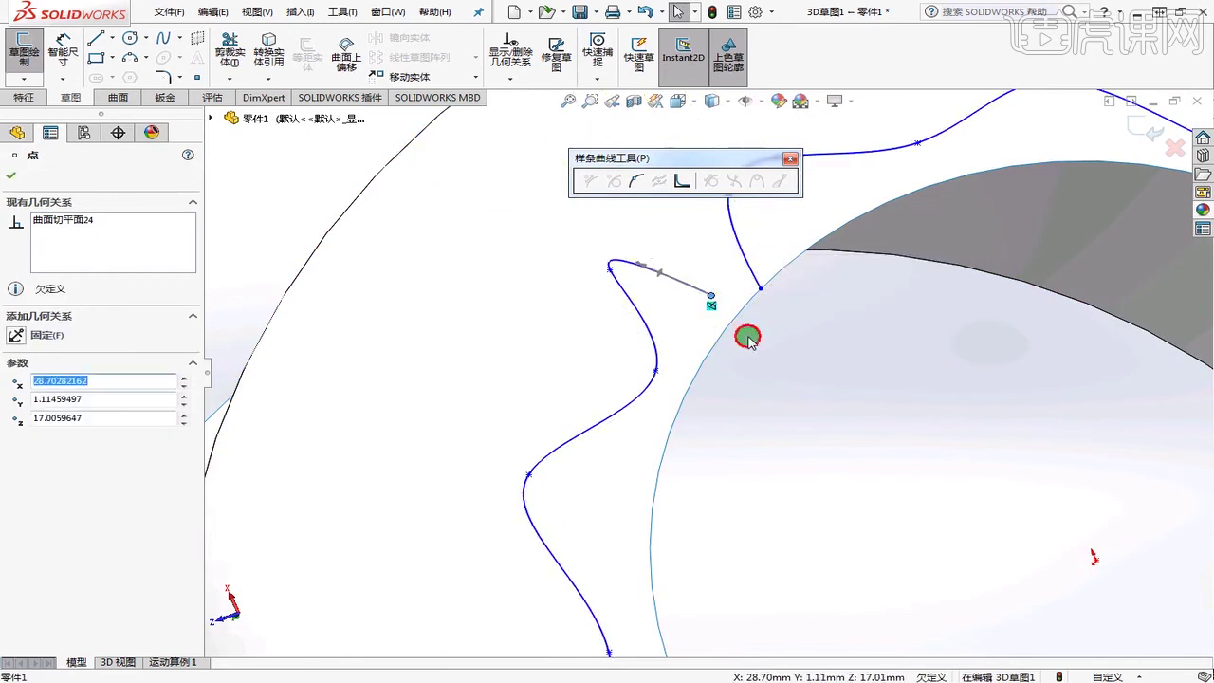
pyautogui.click(711, 296)
pyautogui.keyDown('ctrl'); pyautogui.click(760, 288); pyautogui.keyUp('ctrl')
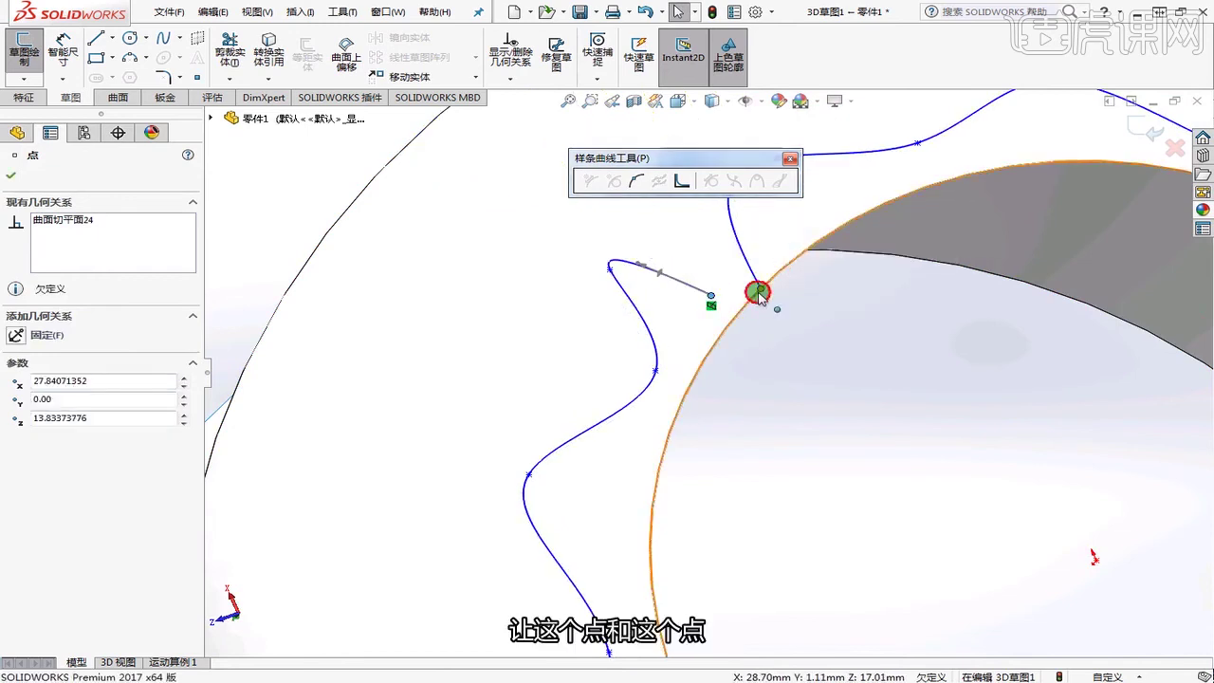
pyautogui.click(19, 493)
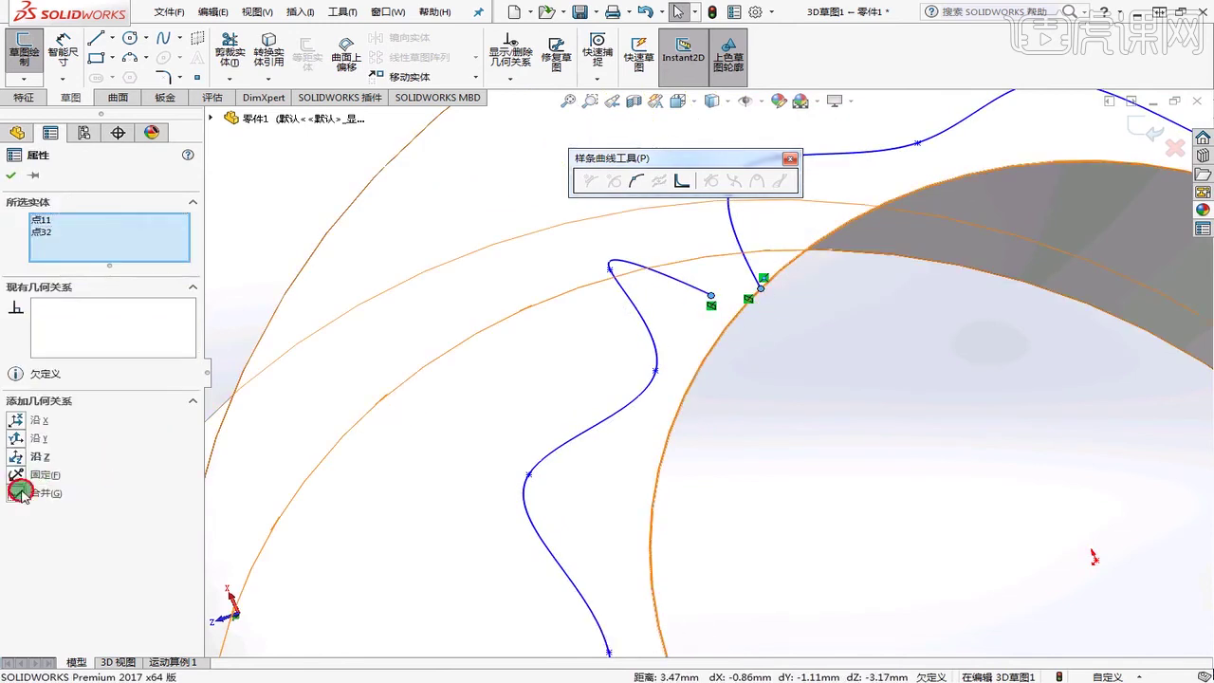
pyautogui.click(778, 412)
pyautogui.moveTo(778, 412)
pyautogui.mouseDown(button='middle')
pyautogui.moveTo(766, 336)
pyautogui.moveTo(766, 401)
pyautogui.moveTo(718, 352)
pyautogui.mouseUp(button='middle')
# - Try to delete the spline's merged end point on the opening's edge
pyautogui.click(717, 351)
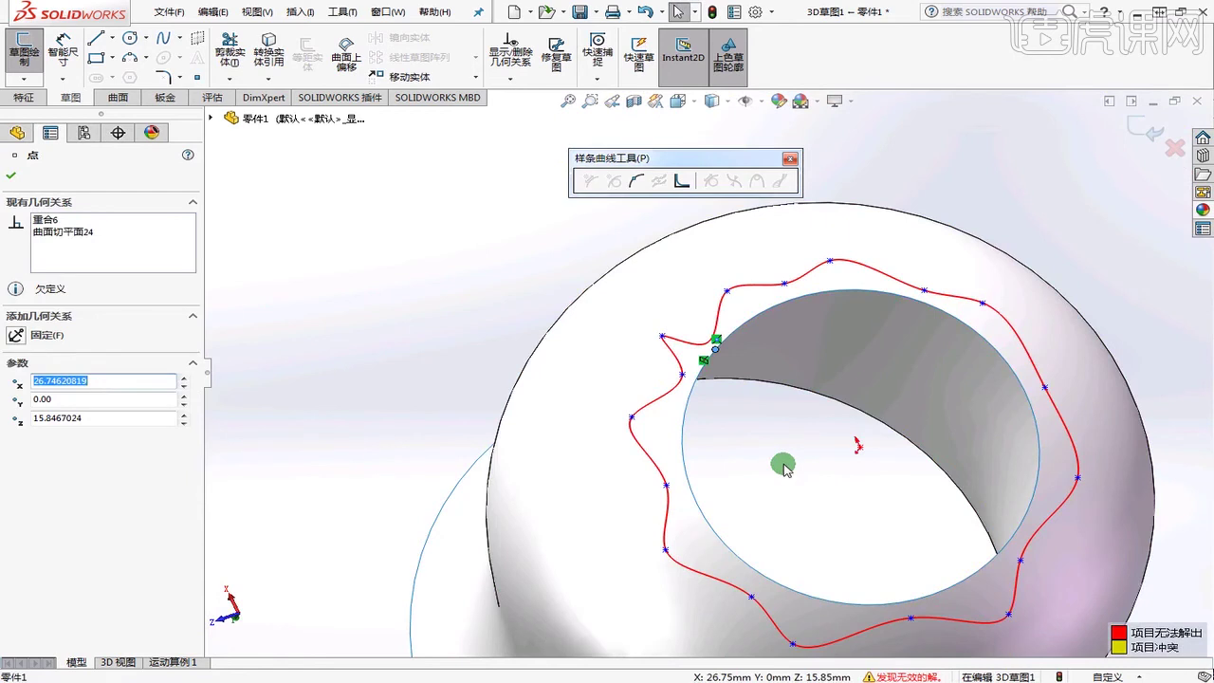
pyautogui.press('Delete')
pyautogui.click(722, 386)
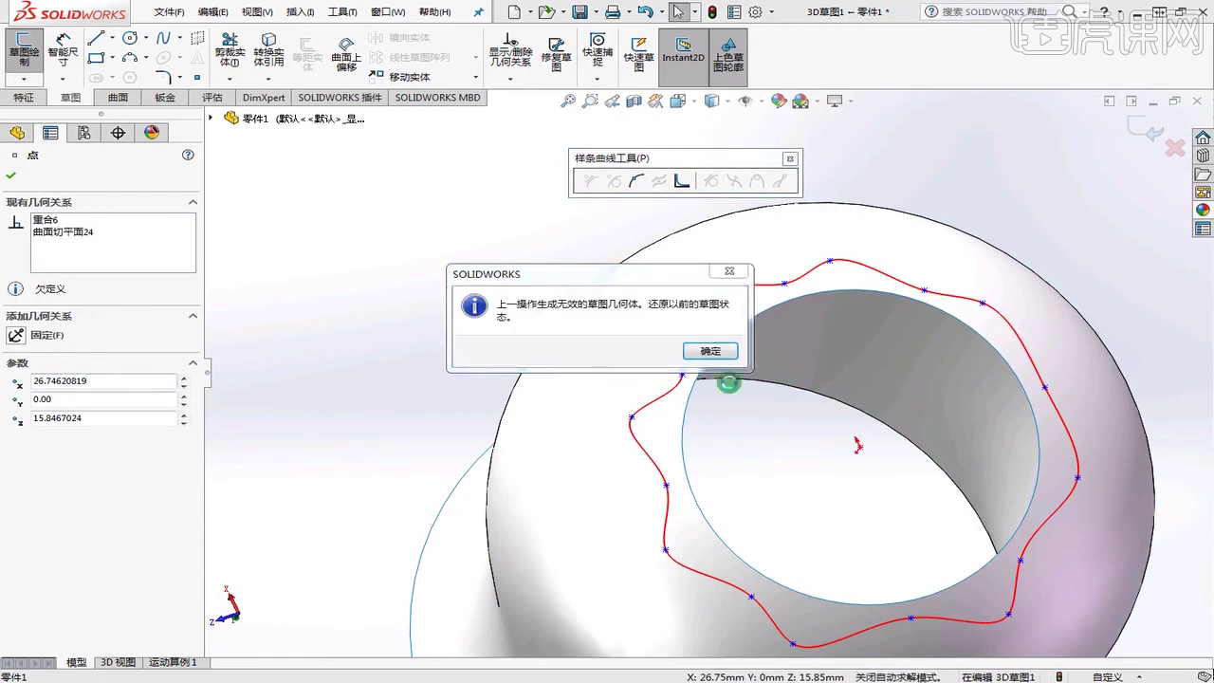
pyautogui.click(718, 348)
pyautogui.click(718, 325)
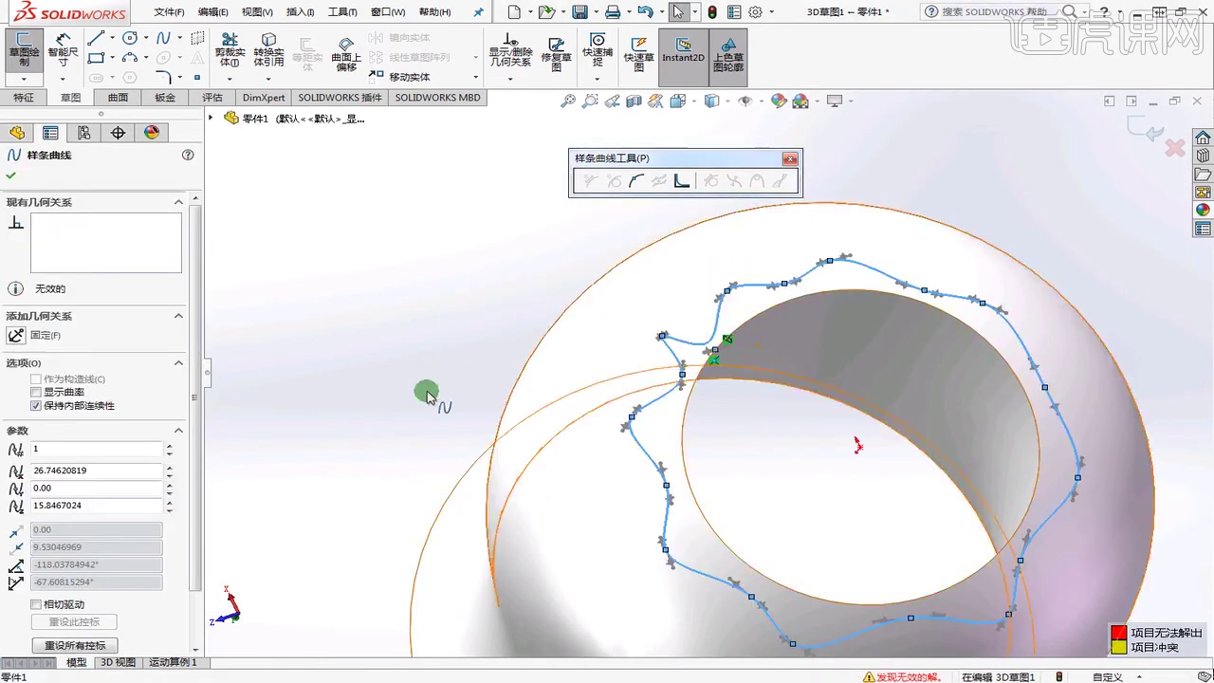
pyautogui.scroll(-2, 72, 453)
pyautogui.click(262, 441)
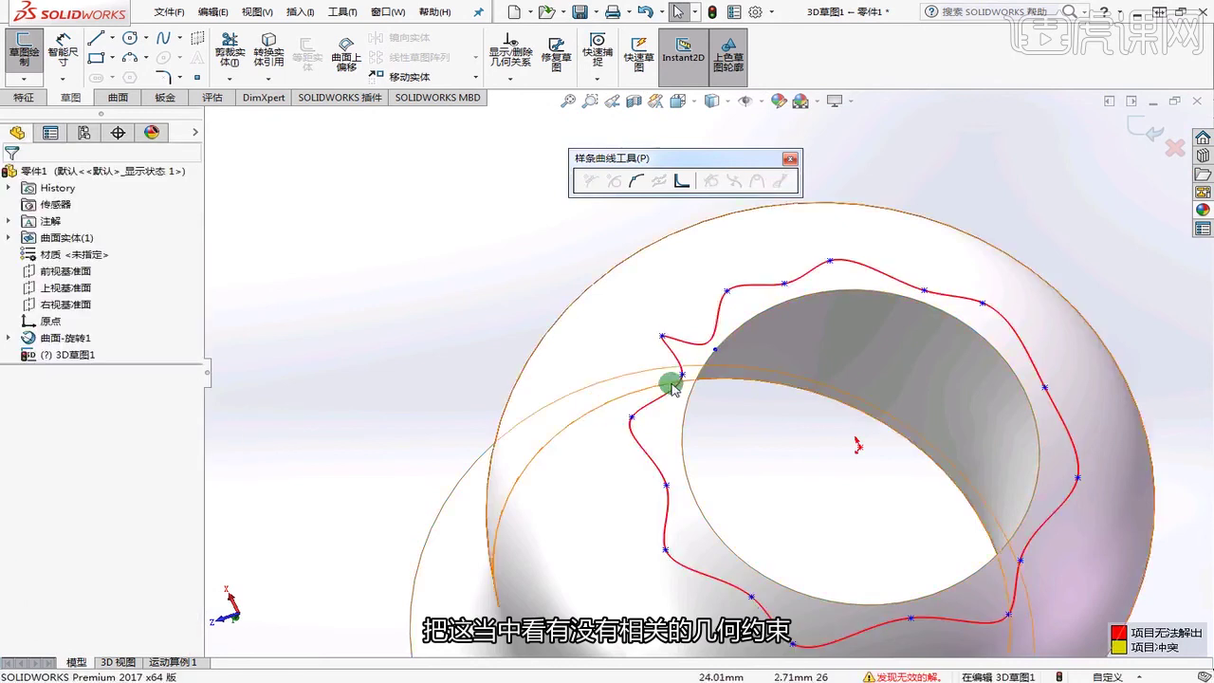
# - Look for a way to delete the relation attached to the spline's merged point
pyautogui.click(716, 332)
pyautogui.scroll(-3, 721, 348)
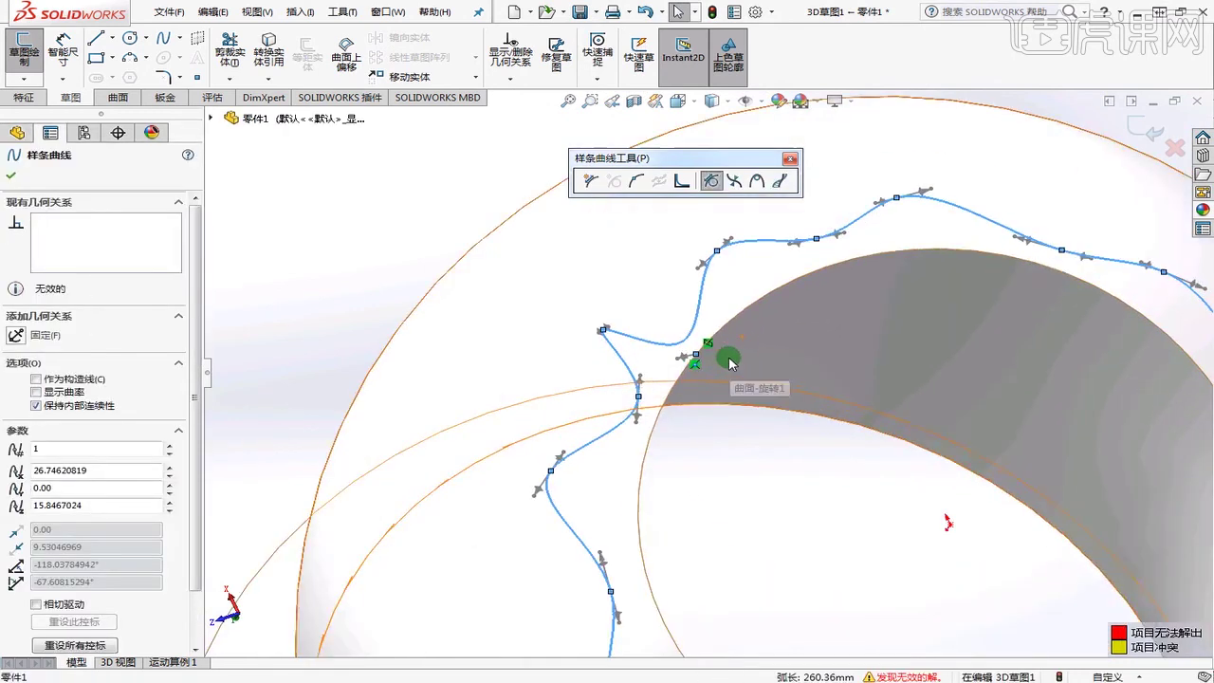
pyautogui.rightClick(711, 349)
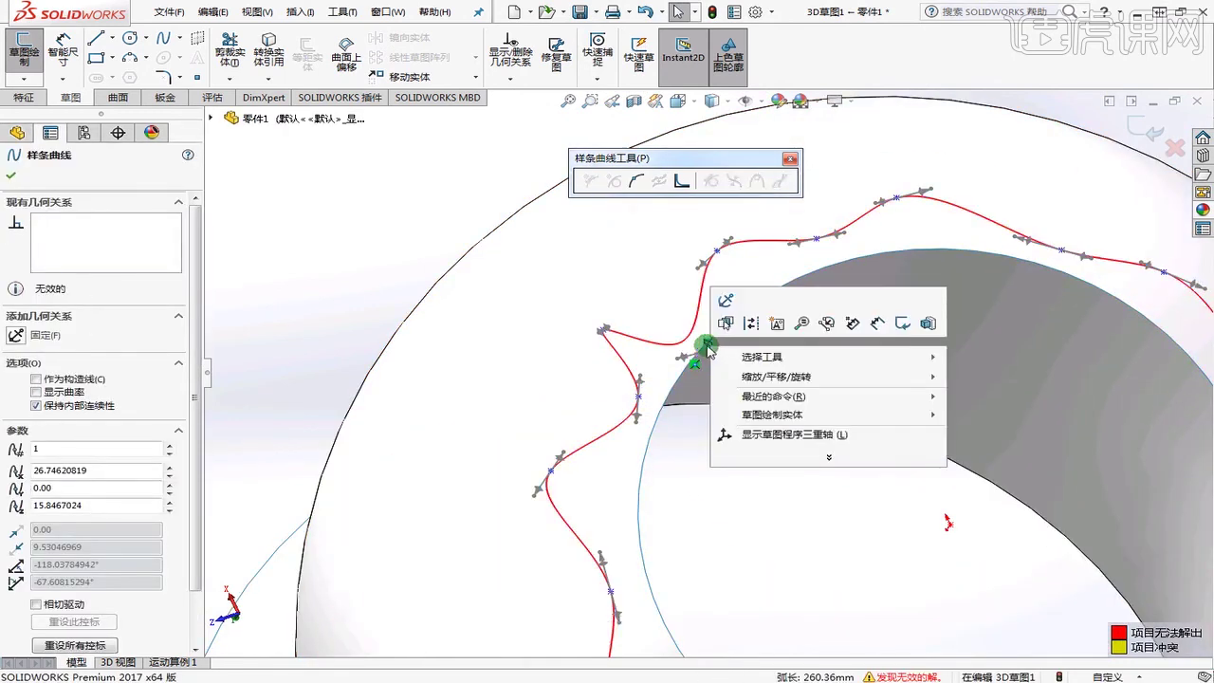
pyautogui.press('Escape')
pyautogui.press('Escape')
pyautogui.rightClick(707, 348)
pyautogui.press('Escape')
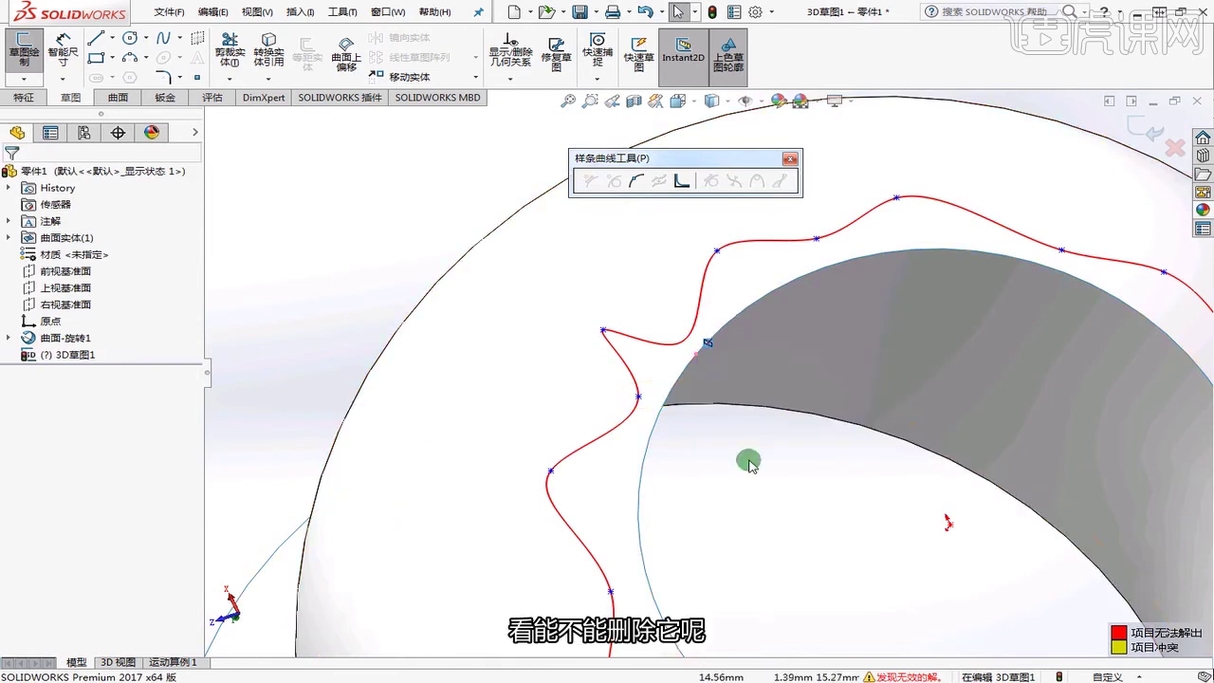
# - Examine the relations listed for the merged point on the opening's edge and the commands available for them
pyautogui.click(699, 349)
pyautogui.scroll(-3, 699, 351)
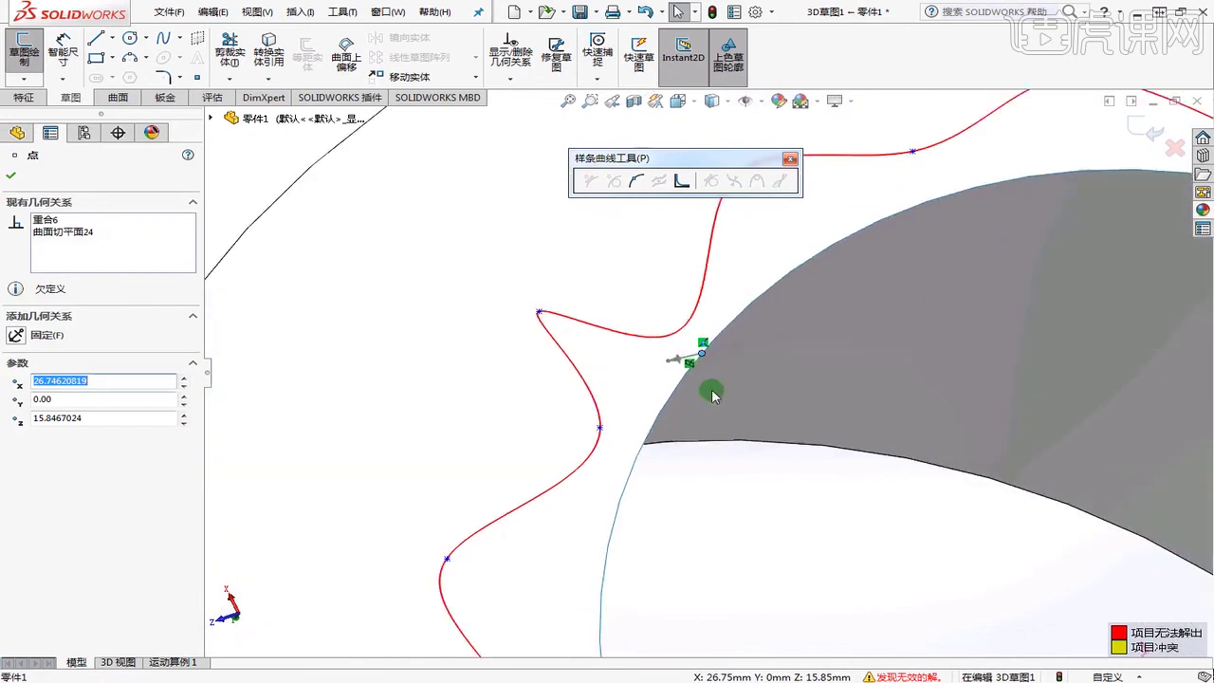
pyautogui.click(731, 510)
pyautogui.scroll(2, 735, 470)
pyautogui.scroll(1, 739, 429)
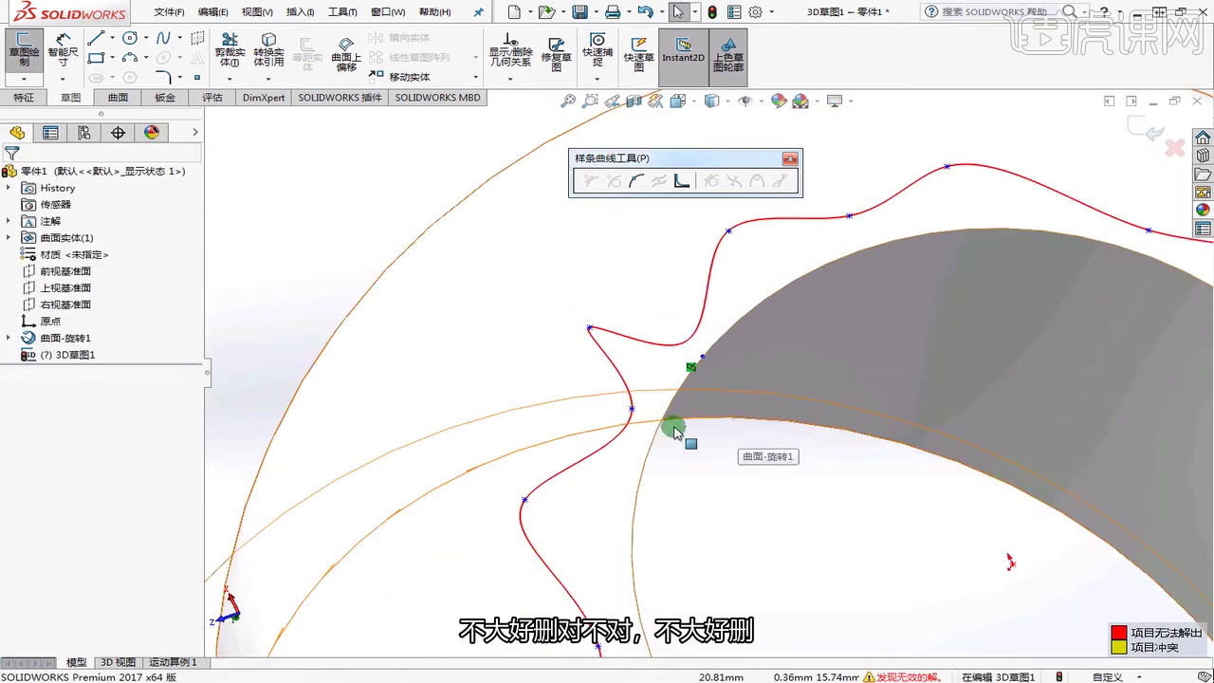
pyautogui.scroll(2, 673, 429)
pyautogui.click(59, 354)
pyautogui.scroll(-3, 745, 378)
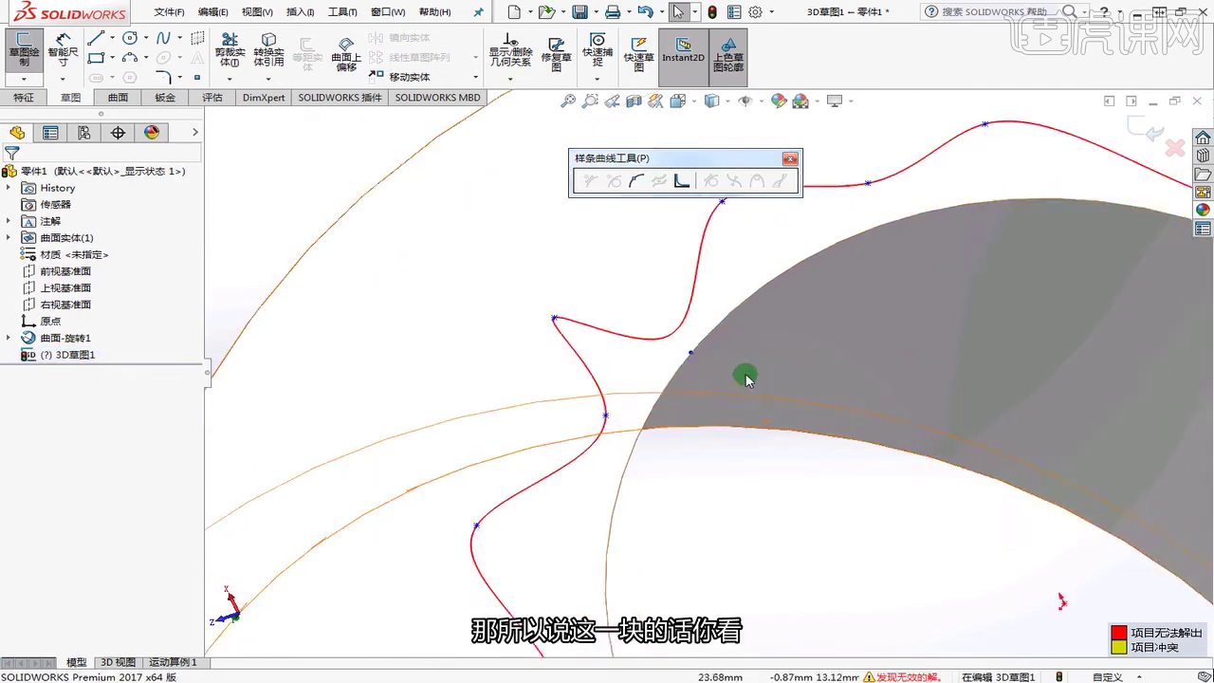
pyautogui.scroll(-1, 745, 378)
pyautogui.click(679, 347)
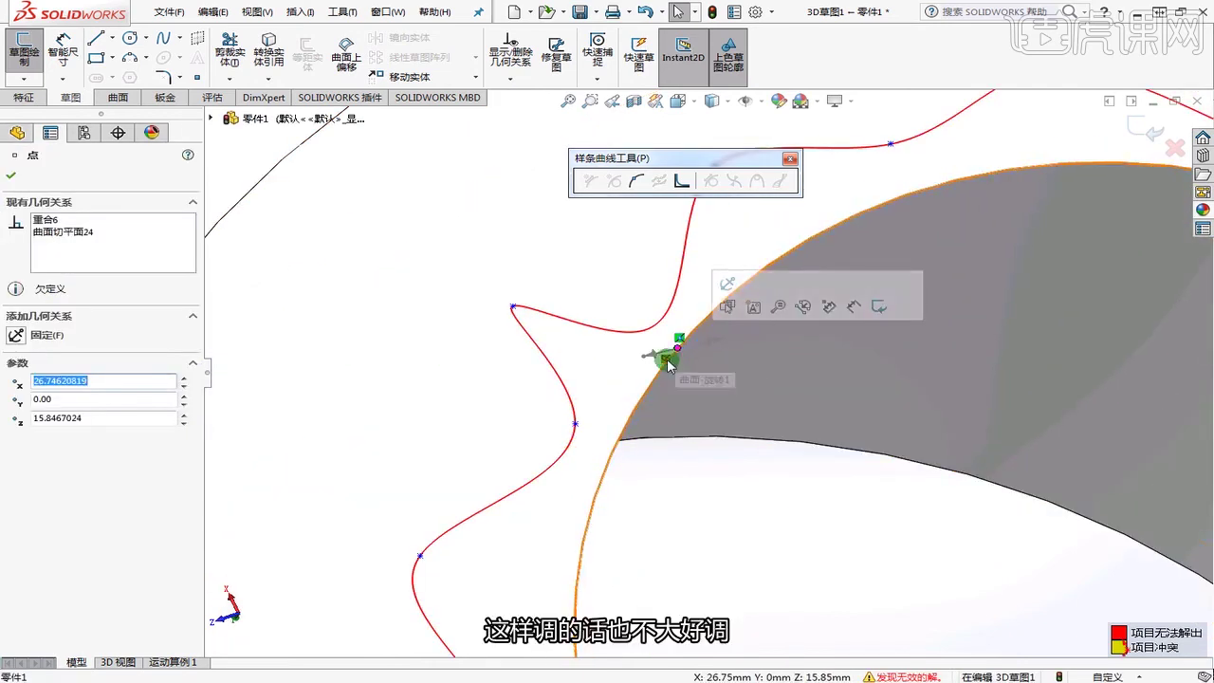
pyautogui.rightClick(668, 362)
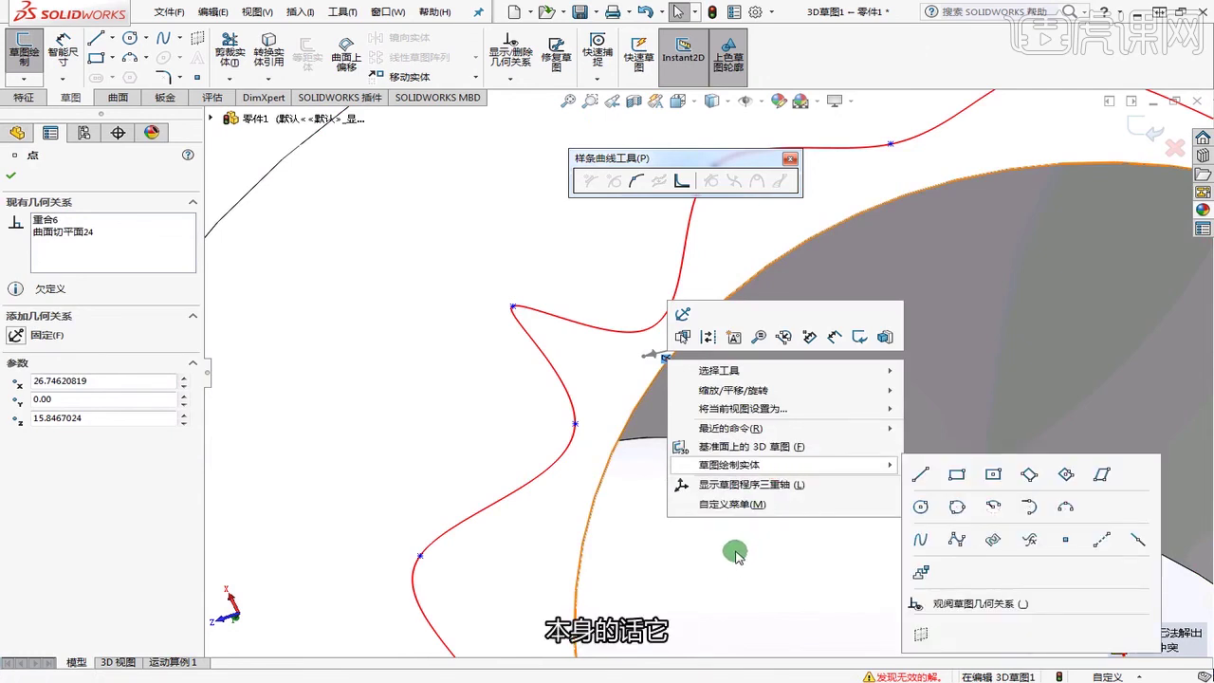
pyautogui.click(733, 447)
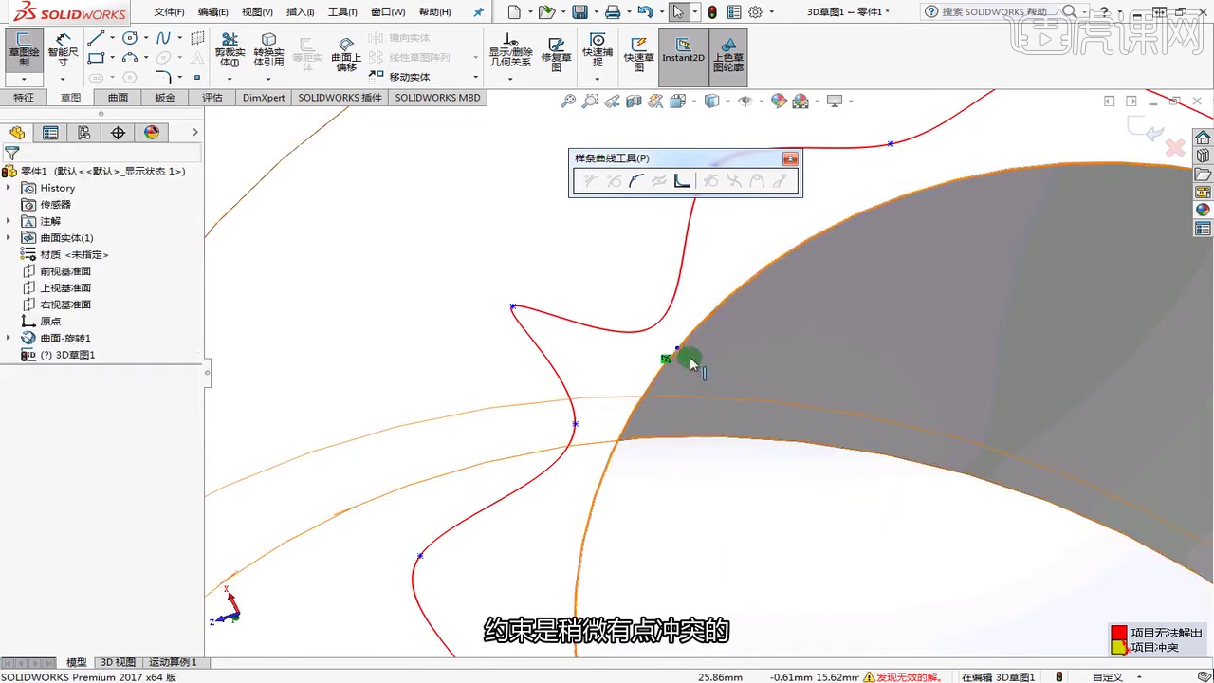
# - Turn on the display of sketch relations in the graphics view
pyautogui.click(846, 101)
pyautogui.click(761, 100)
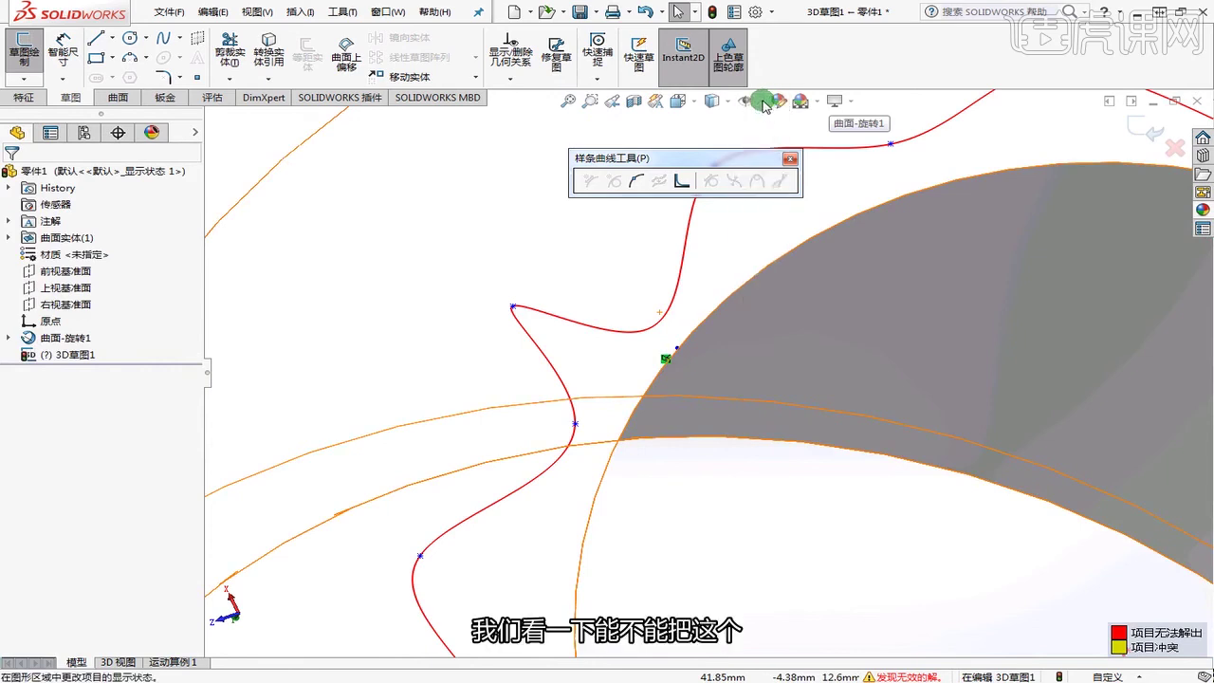
pyautogui.click(761, 100)
pyautogui.click(788, 302)
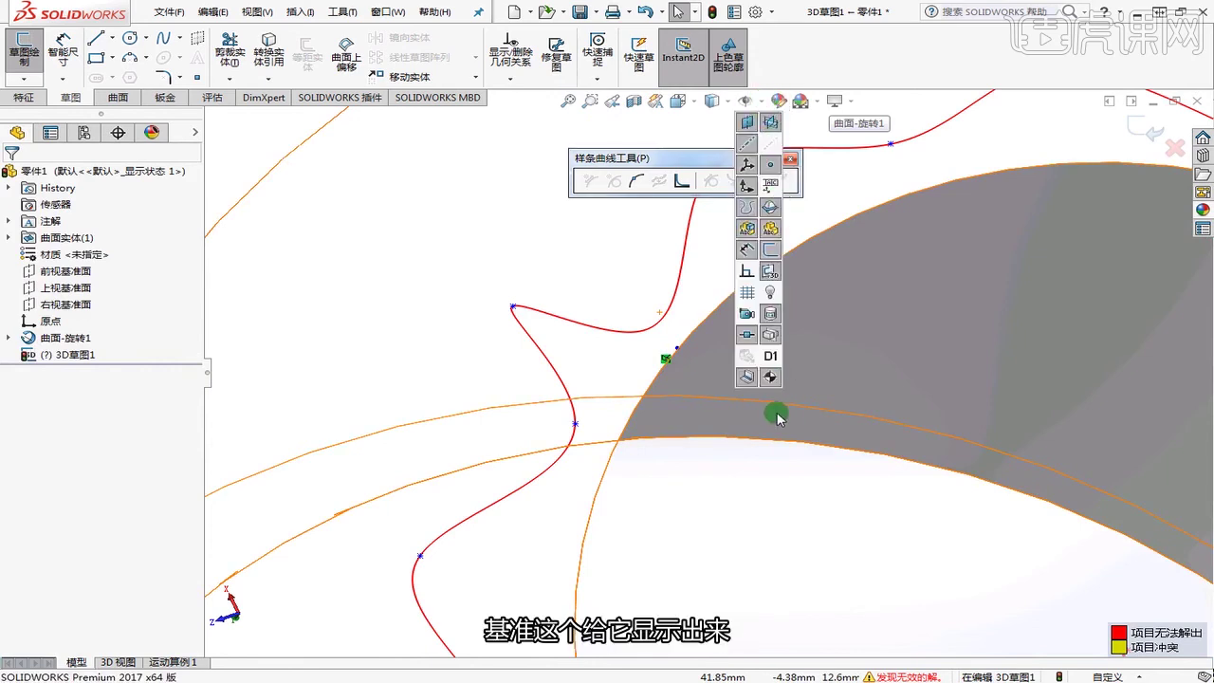
pyautogui.click(746, 273)
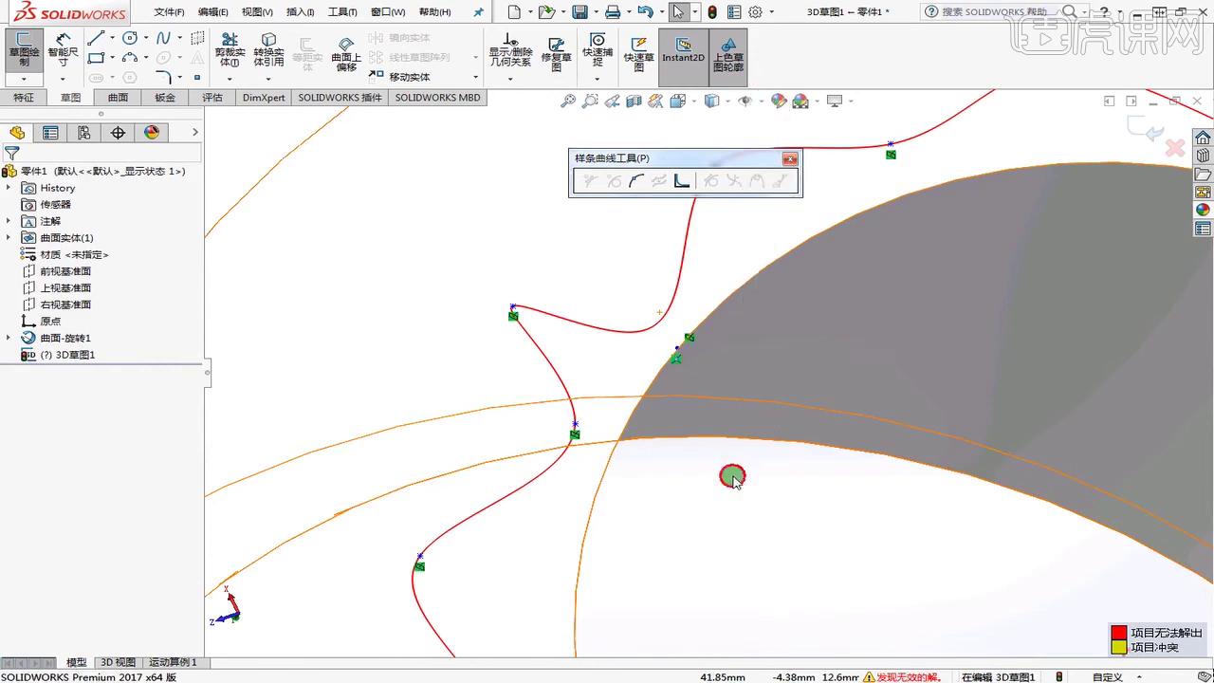
# - Try to delete the on-surface relation of the spline's merged point on the opening's edge
pyautogui.click(700, 379)
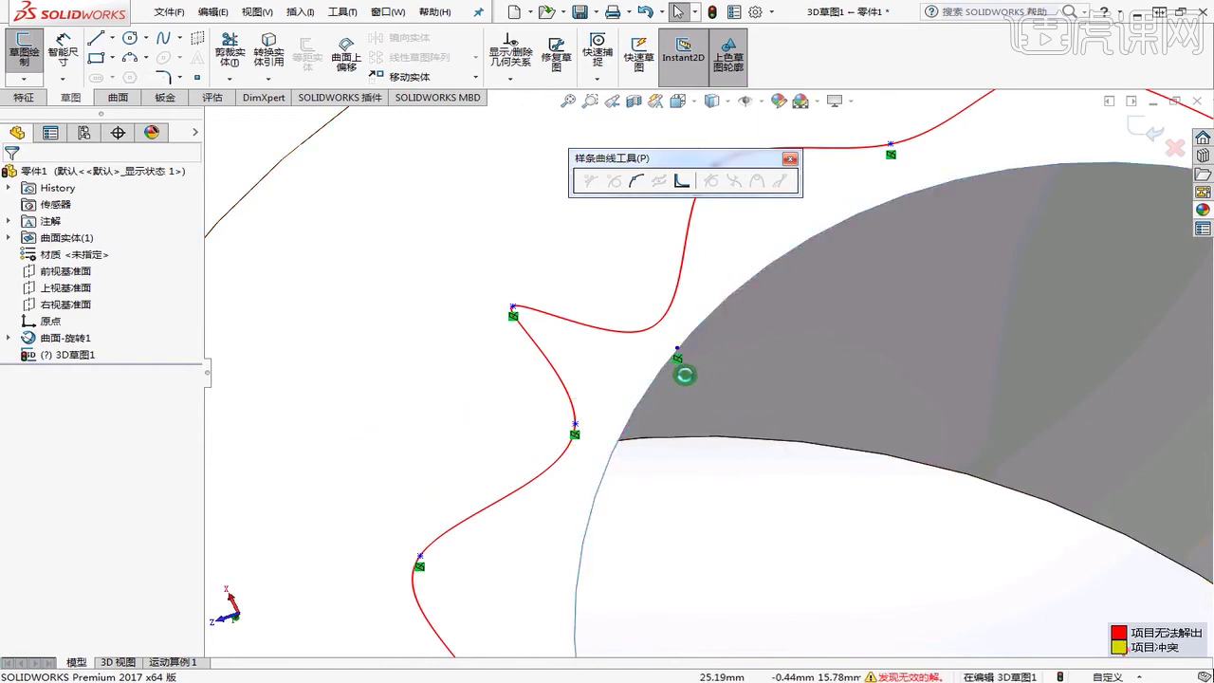
pyautogui.click(757, 418)
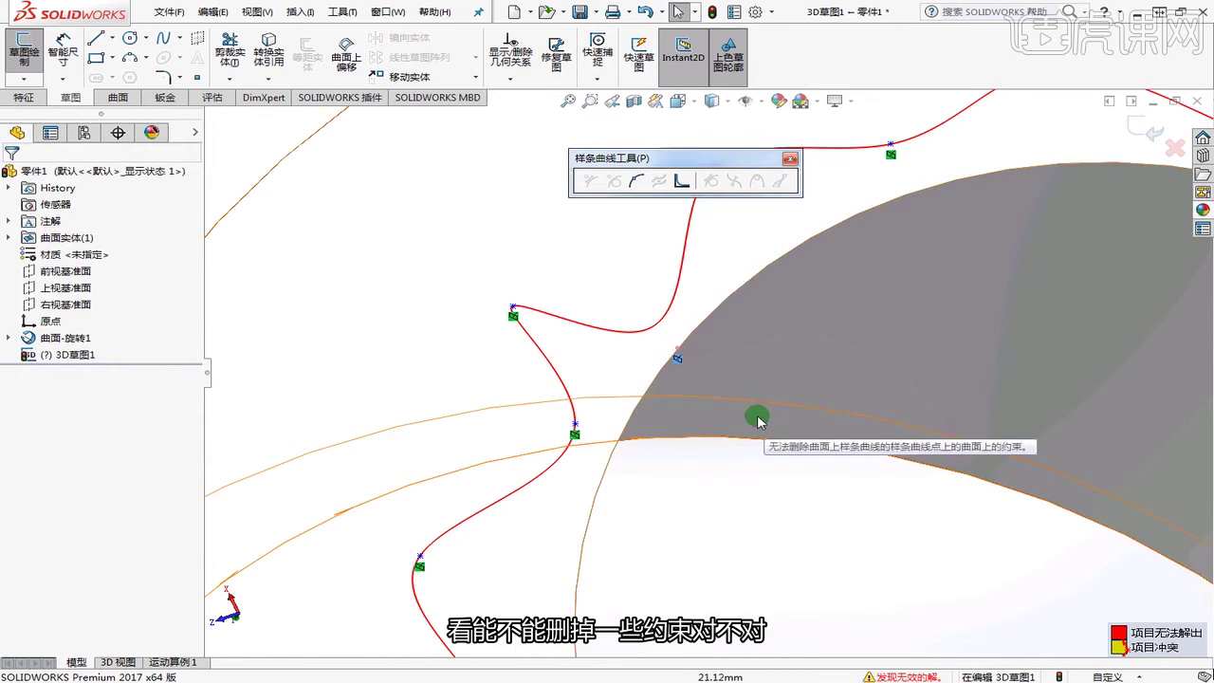
pyautogui.rightClick(675, 360)
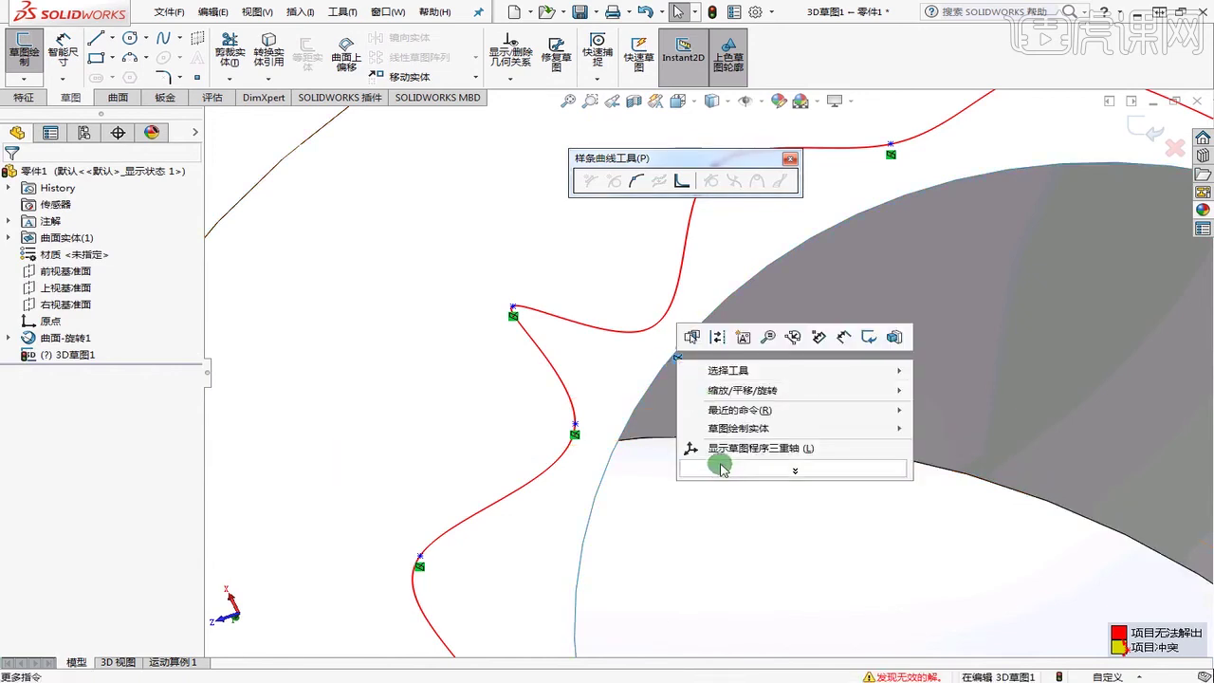
pyautogui.click(718, 461)
# - Examine the conflicting spline and its merged point around the opening of the revolved surface
pyautogui.moveTo(707, 447); pyautogui.dragTo(872, 219, button='middle')
pyautogui.scroll(-5, 819, 398)
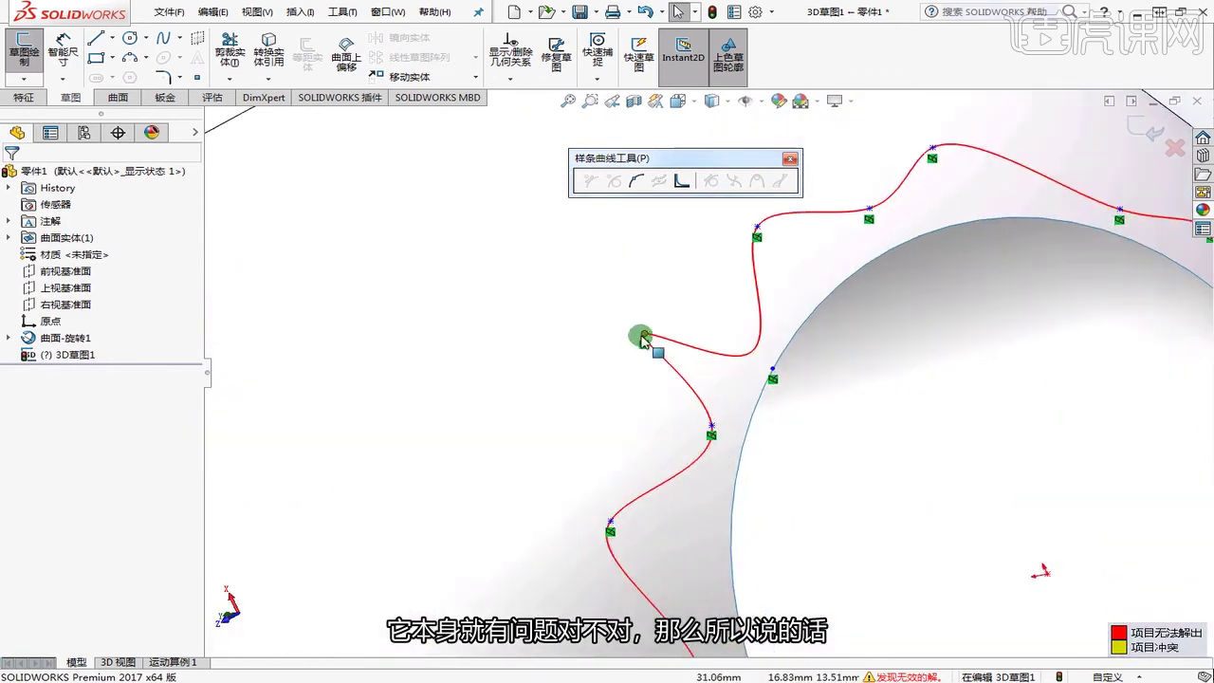
pyautogui.click(643, 335)
pyautogui.click(704, 350)
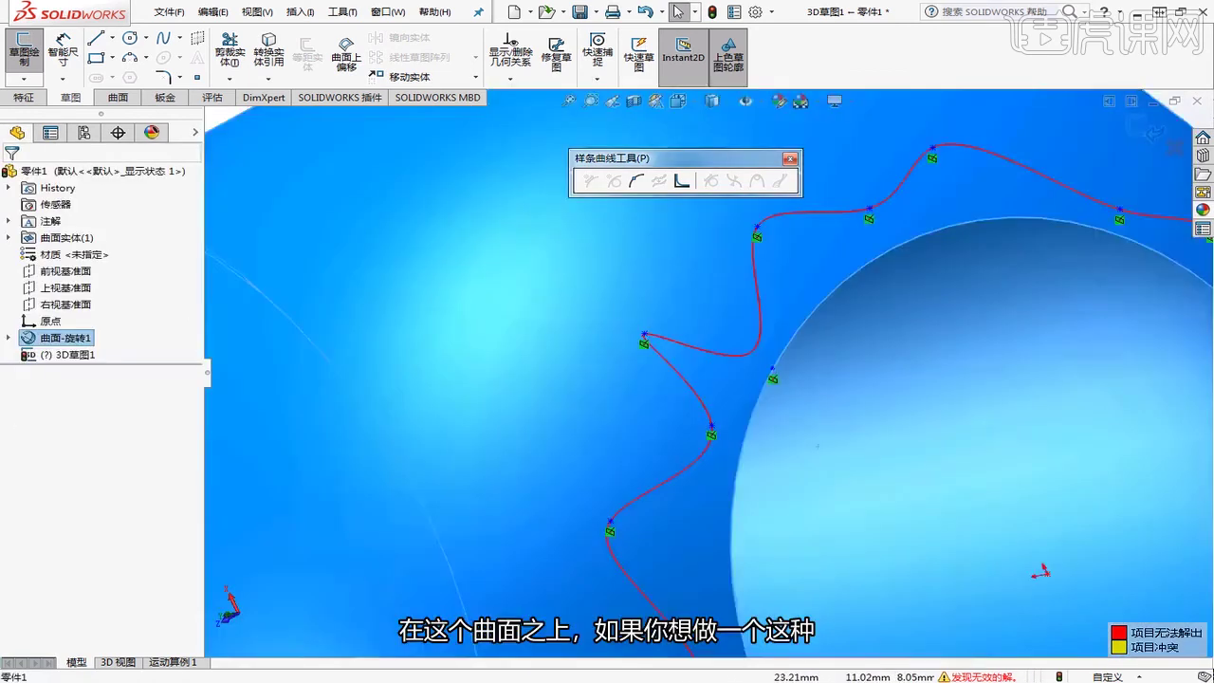
pyautogui.scroll(5, 975, 347)
pyautogui.moveTo(976, 347)
pyautogui.mouseDown(button='middle')
pyautogui.moveTo(946, 347)
pyautogui.moveTo(1000, 455)
pyautogui.moveTo(967, 385)
pyautogui.mouseUp(button='middle')
pyautogui.scroll(-8, 762, 379)
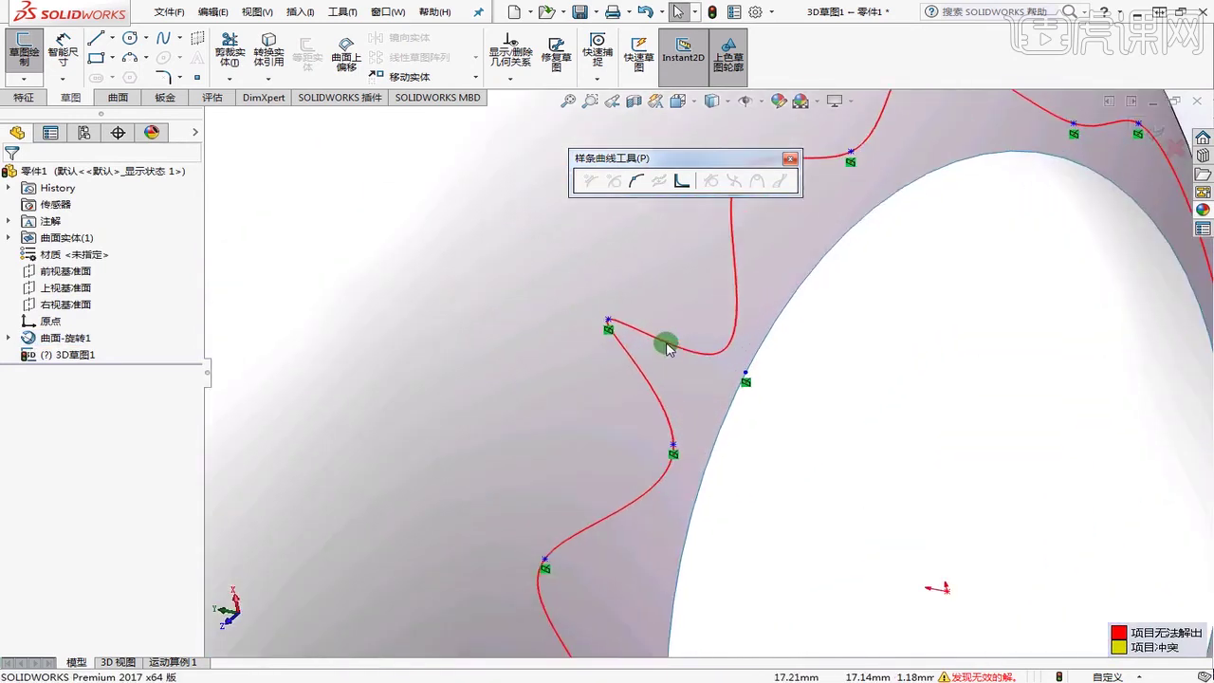
pyautogui.scroll(4, 664, 346)
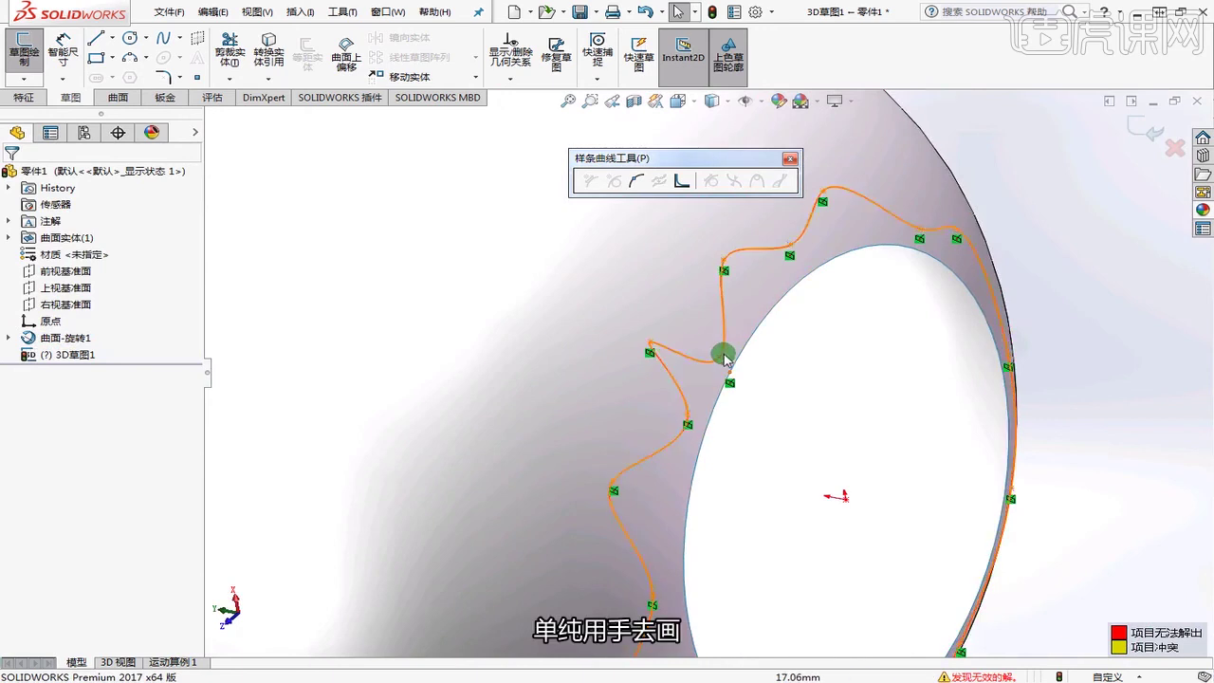
pyautogui.scroll(-2, 813, 359)
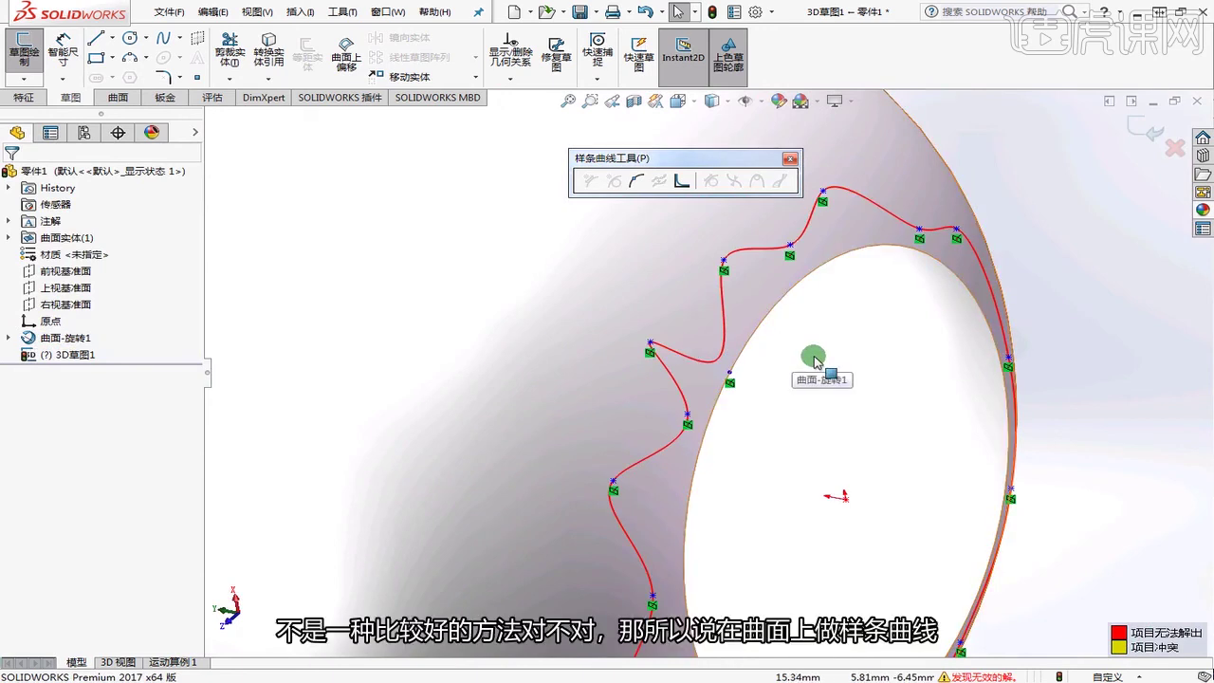
# - Delete the conflicting spline around the opening from the 3D sketch
pyautogui.click(754, 252)
pyautogui.press('Escape')
pyautogui.scroll(5, 863, 363)
pyautogui.moveTo(863, 363); pyautogui.dragTo(1124, 211, button='middle')
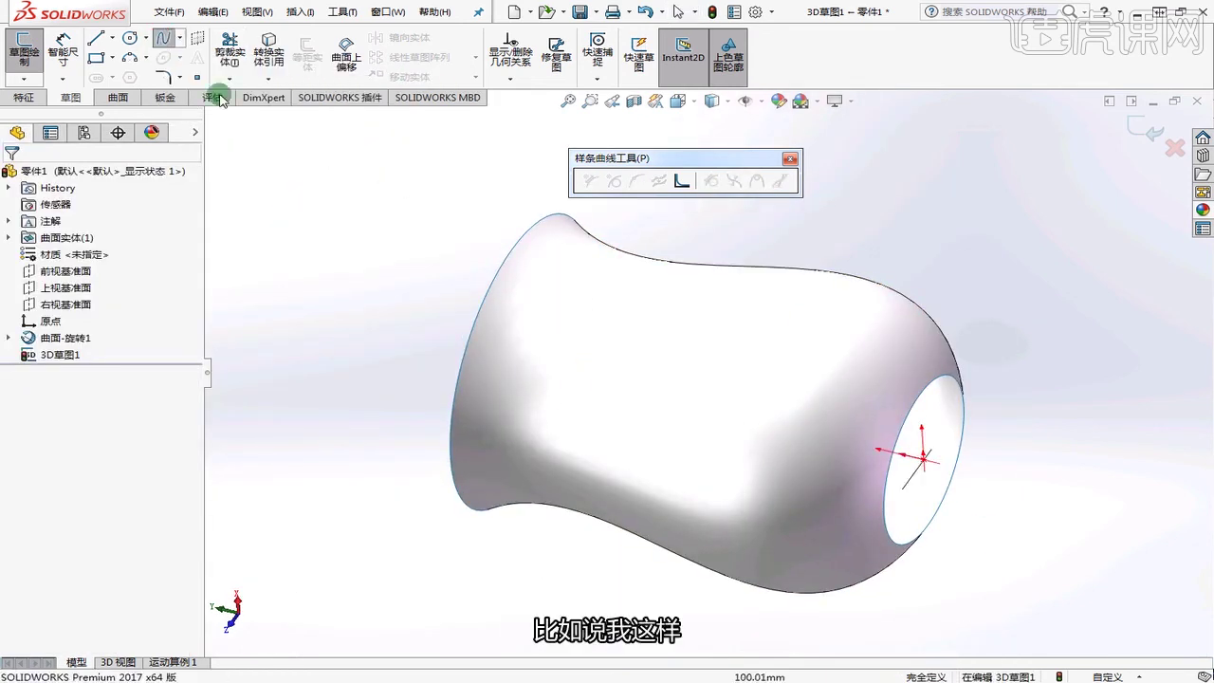
# - Draw a closed spline on surface through four points on the side of the revolved body, ending at its start point
pyautogui.click(179, 38)
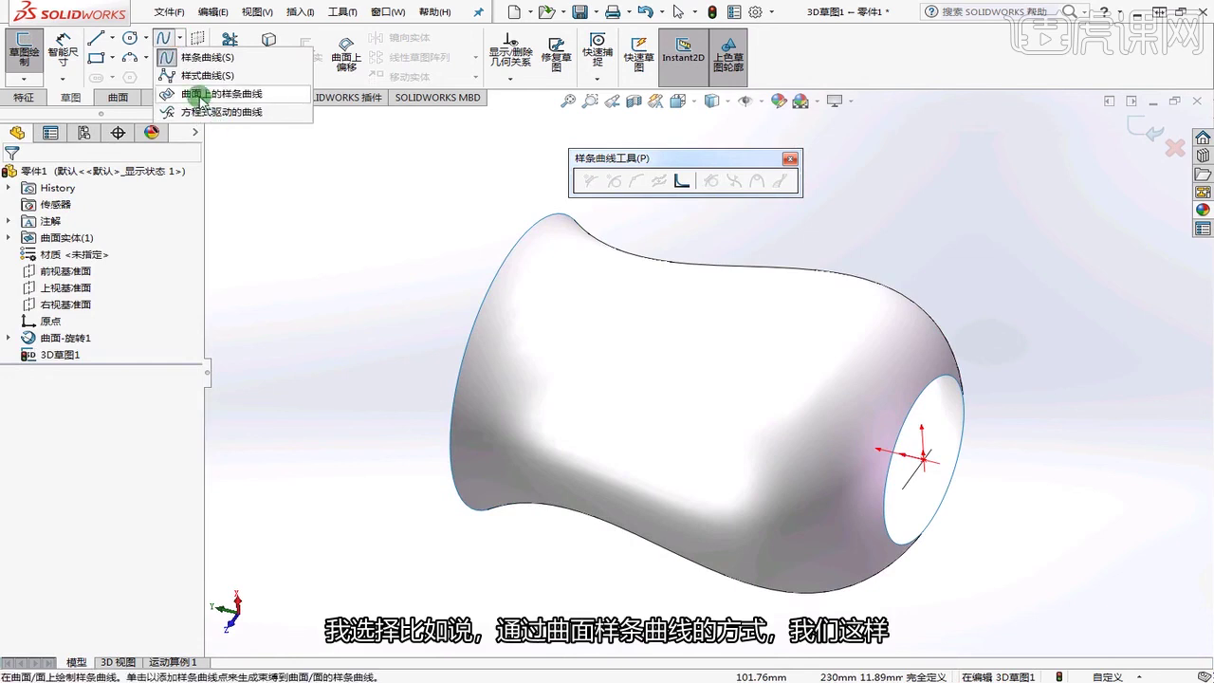
pyautogui.click(201, 99)
pyautogui.scroll(-2, 620, 328)
pyautogui.click(688, 377)
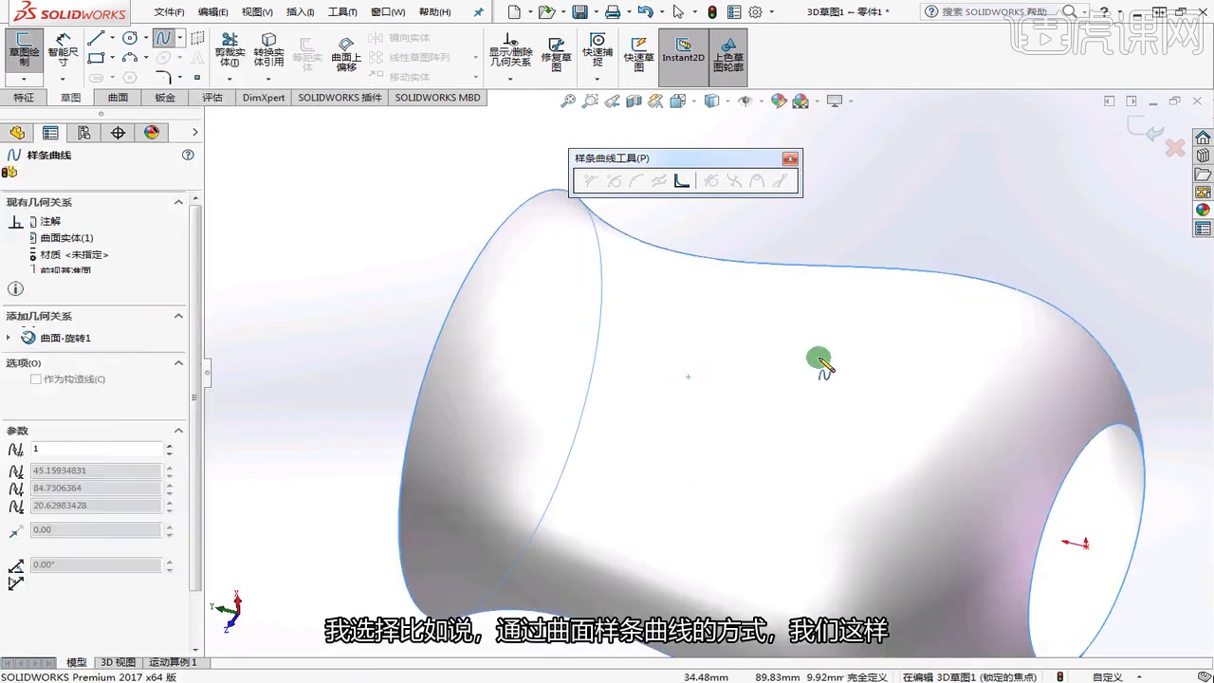
pyautogui.click(821, 364)
pyautogui.click(839, 476)
pyautogui.click(680, 523)
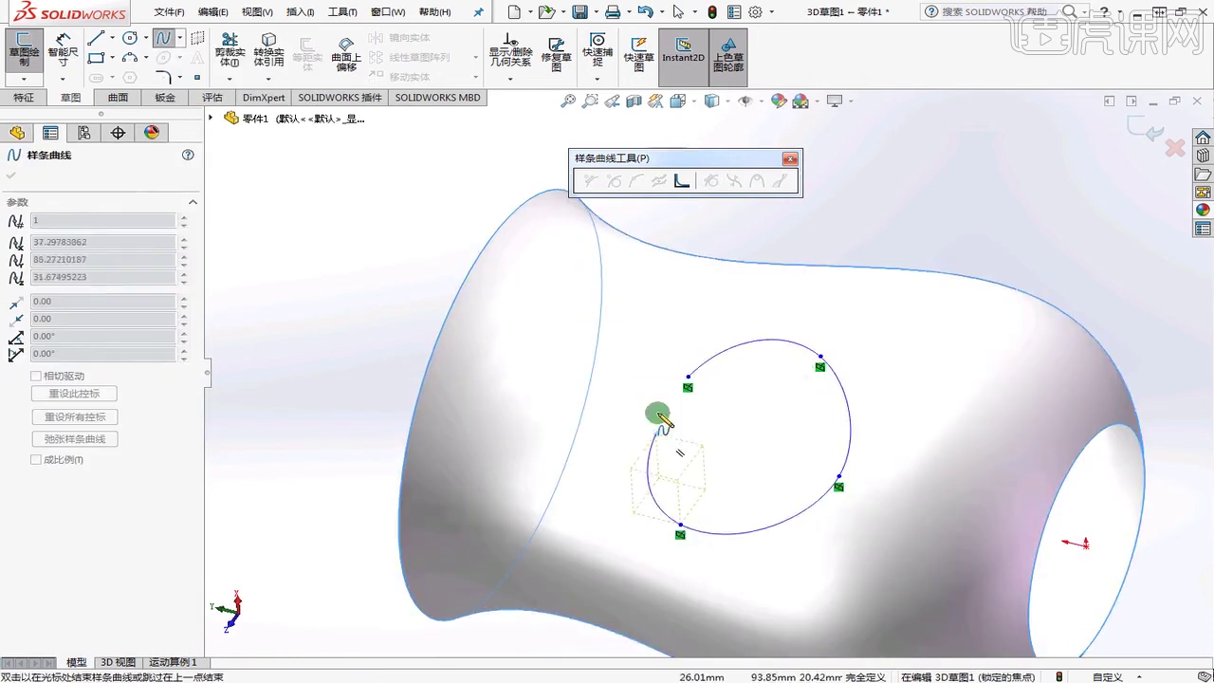
pyautogui.click(688, 377)
pyautogui.scroll(2, 832, 402)
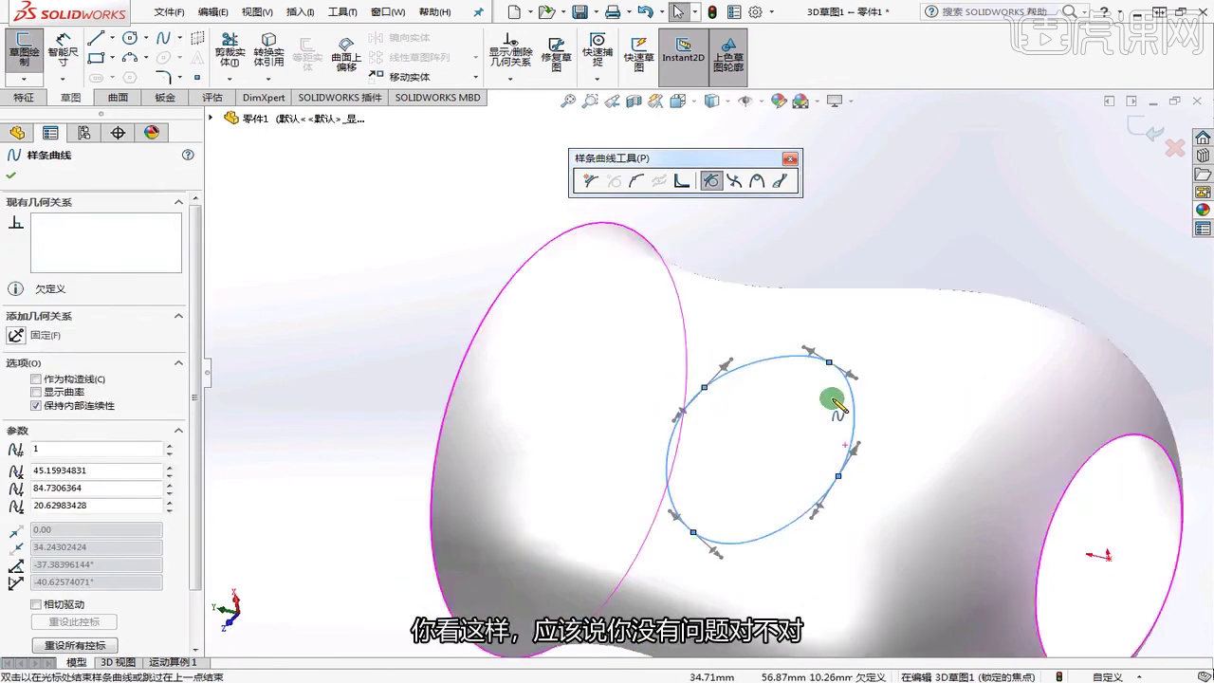
pyautogui.scroll(-3, 810, 347)
pyautogui.scroll(3, 826, 382)
pyautogui.moveTo(826, 382); pyautogui.dragTo(991, 343, button='middle')
pyautogui.press('Escape')
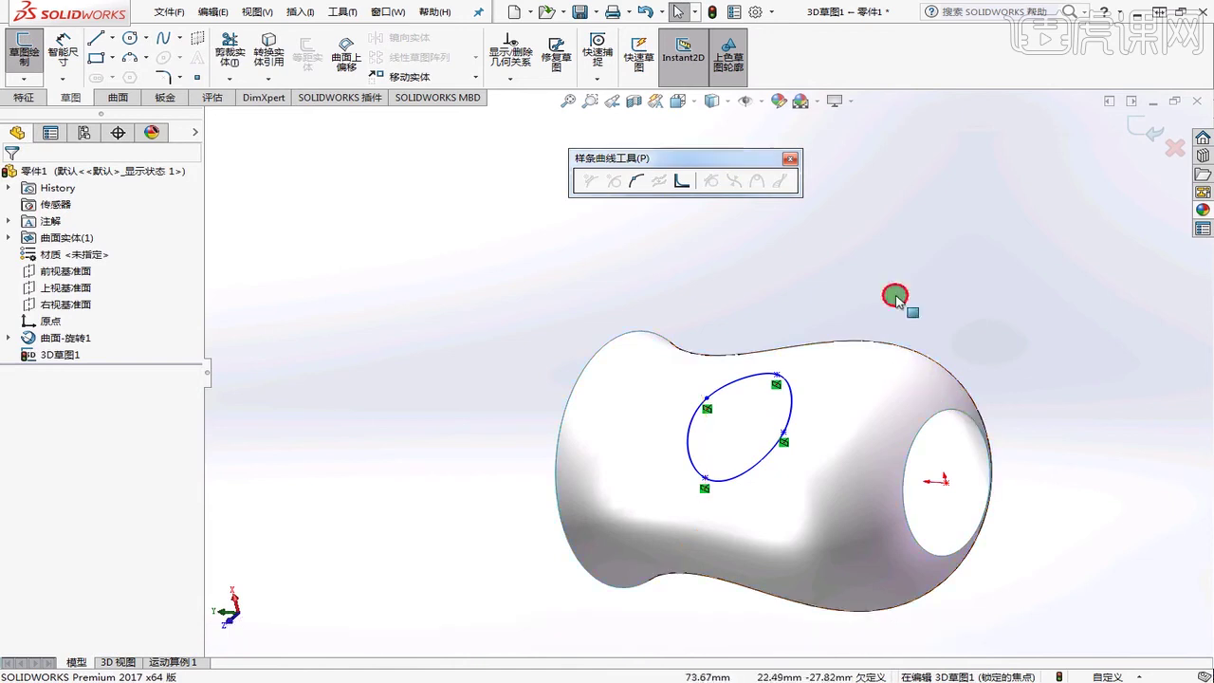
# - Delete the closed spline from the side of the revolved surface and exit the 3D sketch
pyautogui.moveTo(881, 305)
pyautogui.mouseDown(button='middle')
pyautogui.moveTo(967, 382)
pyautogui.moveTo(881, 433)
pyautogui.mouseUp(button='middle')
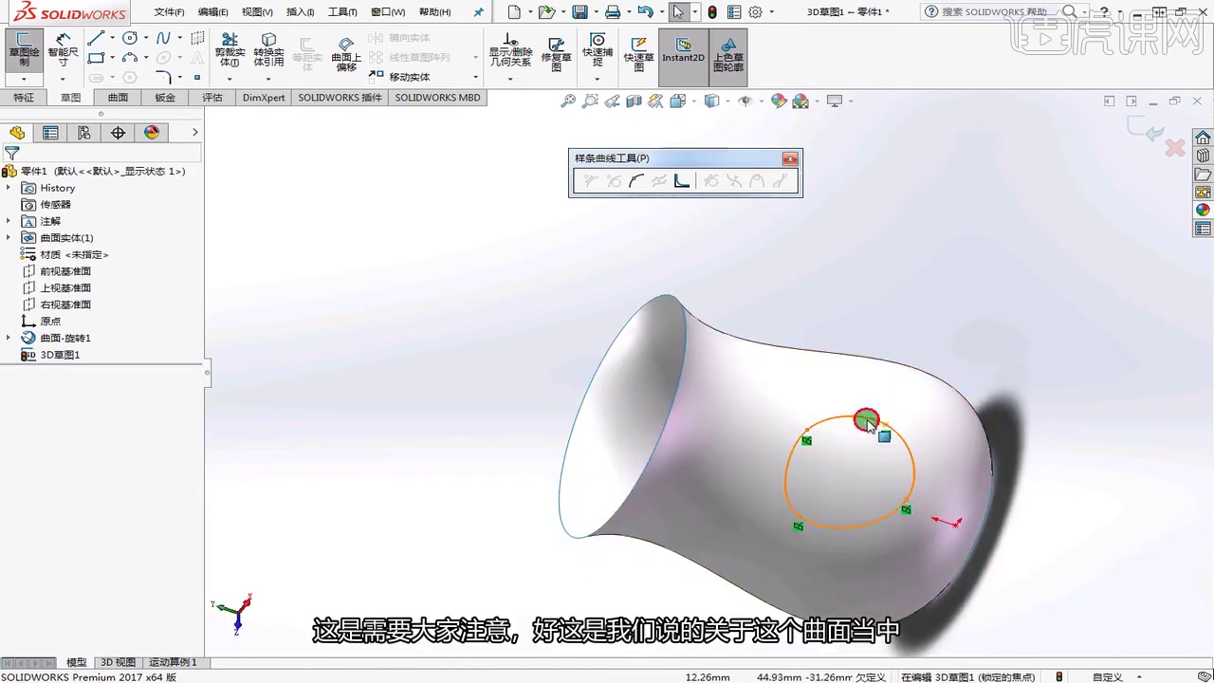
pyautogui.click(866, 420)
pyautogui.click(1105, 506)
pyautogui.moveTo(848, 439); pyautogui.dragTo(995, 447)
pyautogui.moveTo(995, 447); pyautogui.dragTo(896, 351, button='middle')
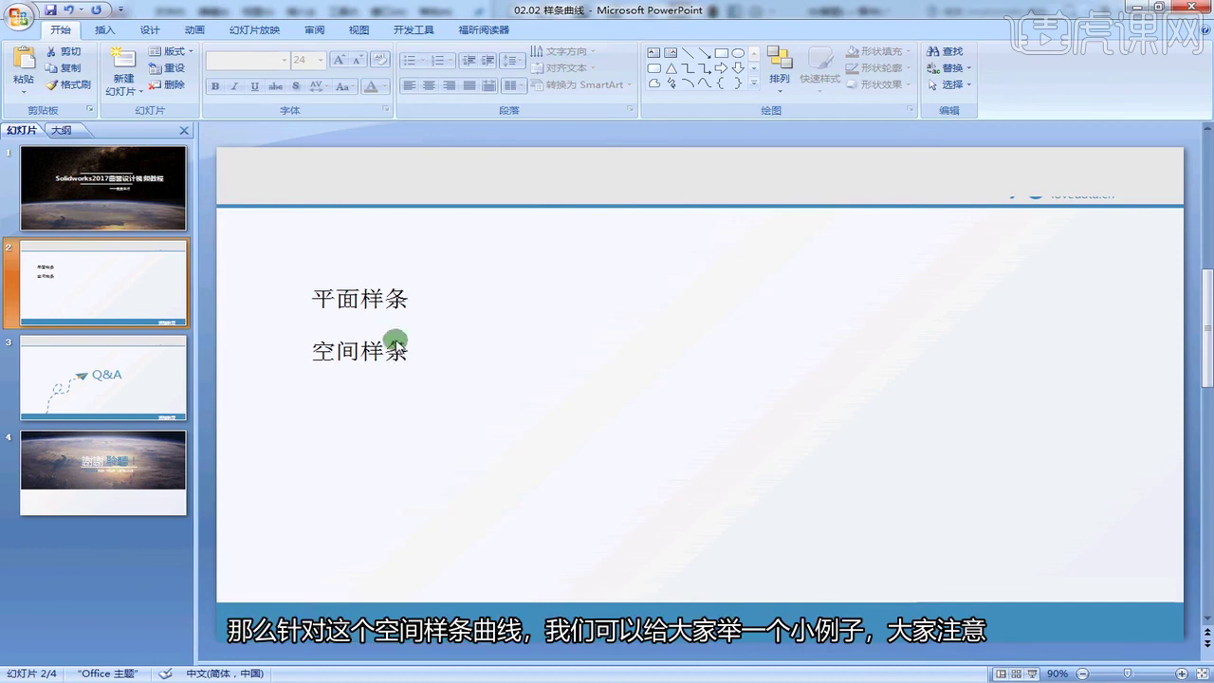
pyautogui.click(1137, 9)
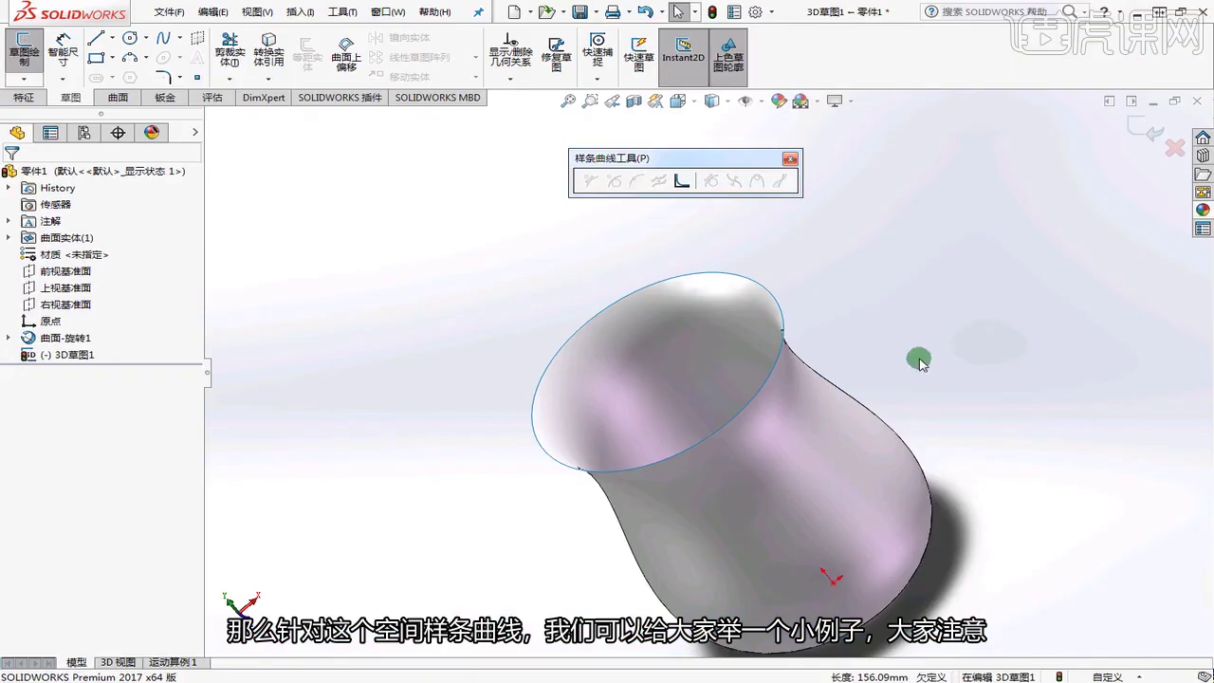
pyautogui.click(1165, 119)
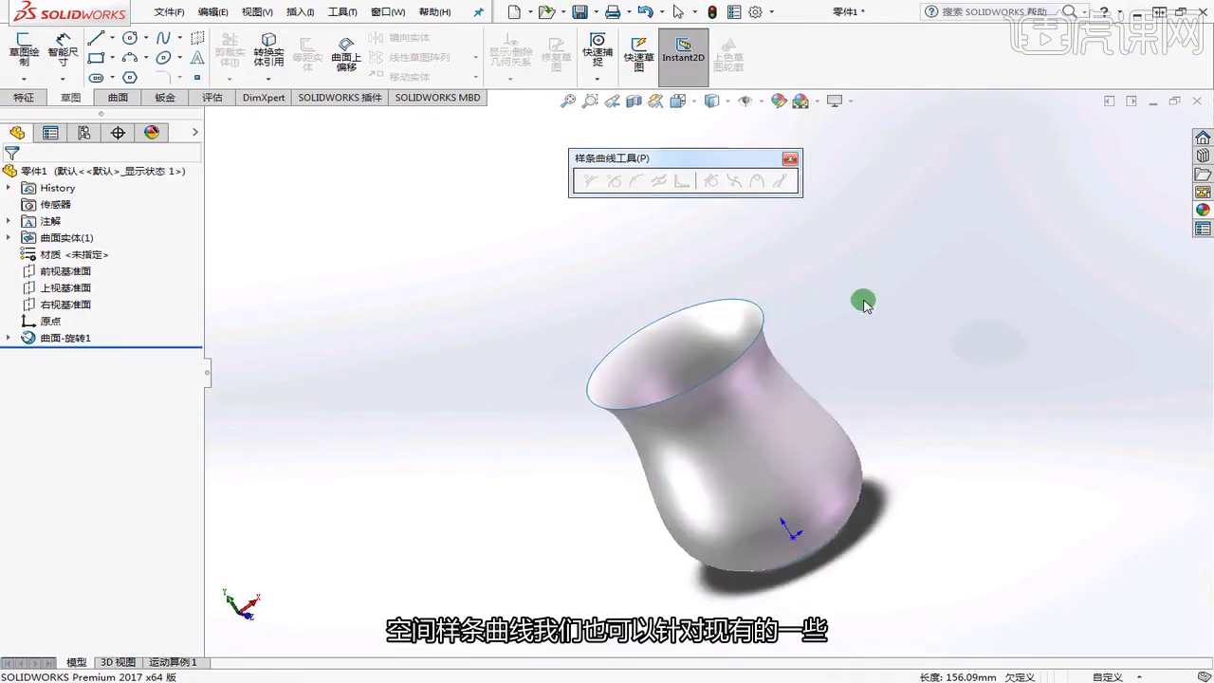
# - Delete the revolved surface and its profile sketch from the part
pyautogui.click(752, 387)
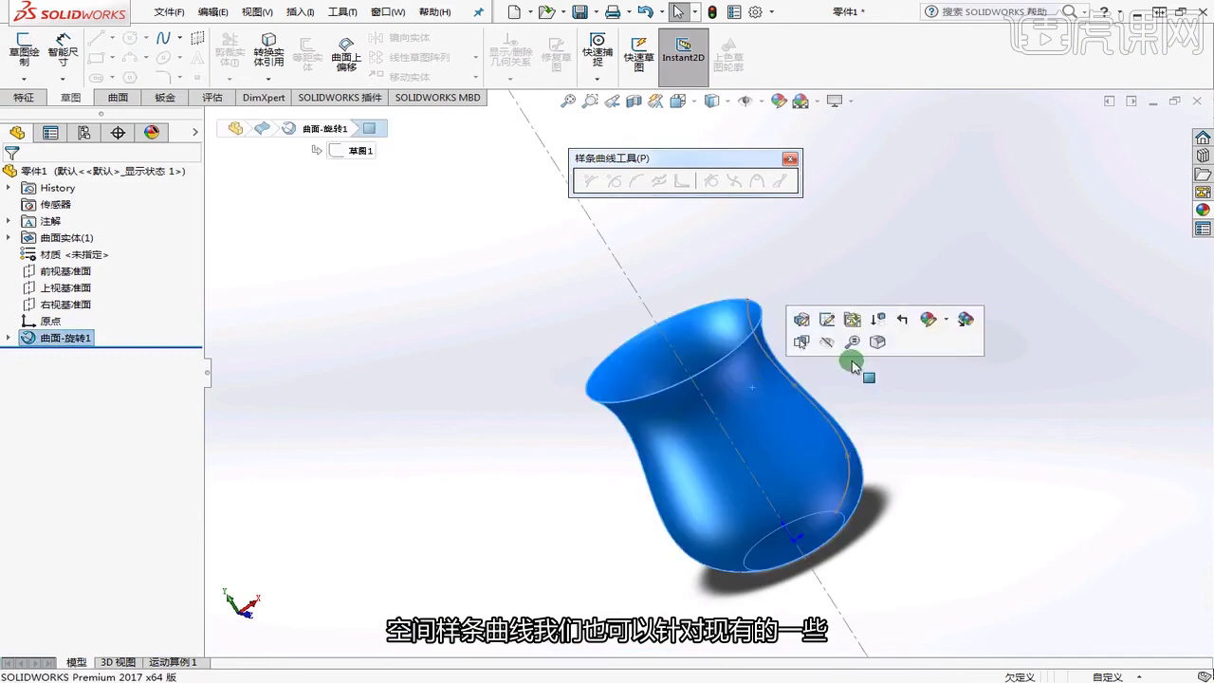
pyautogui.press('Delete')
pyautogui.click(703, 258)
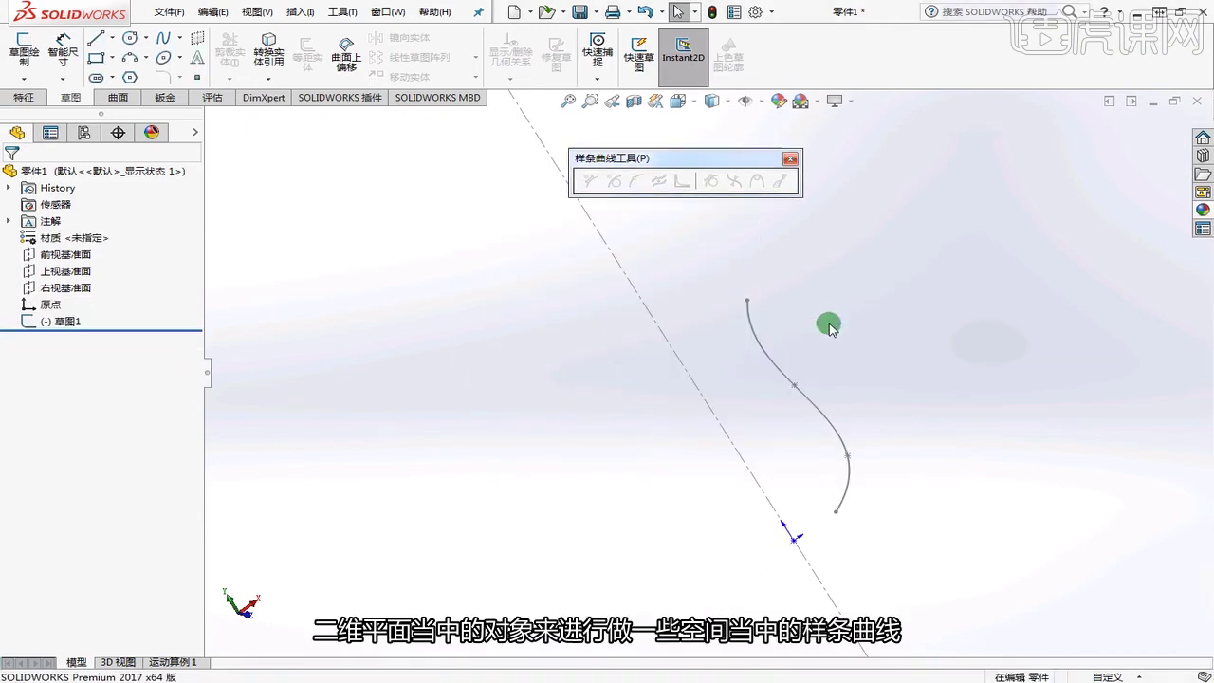
pyautogui.click(72, 323)
pyautogui.press('Delete')
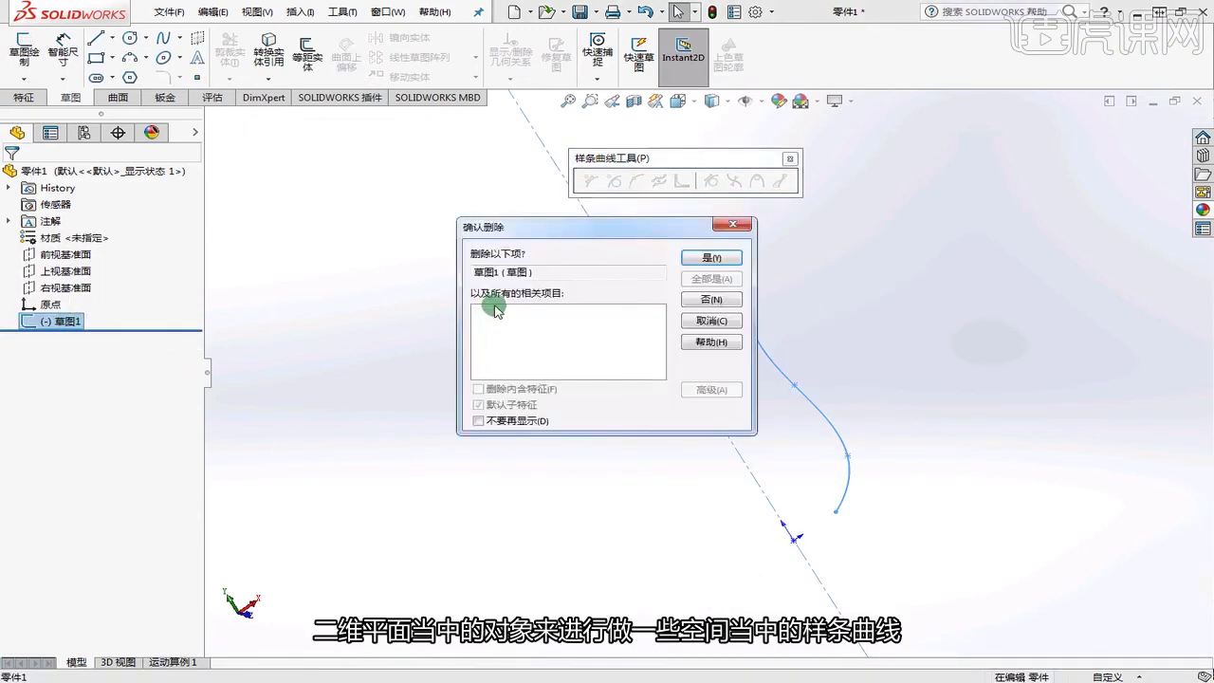
pyautogui.click(694, 262)
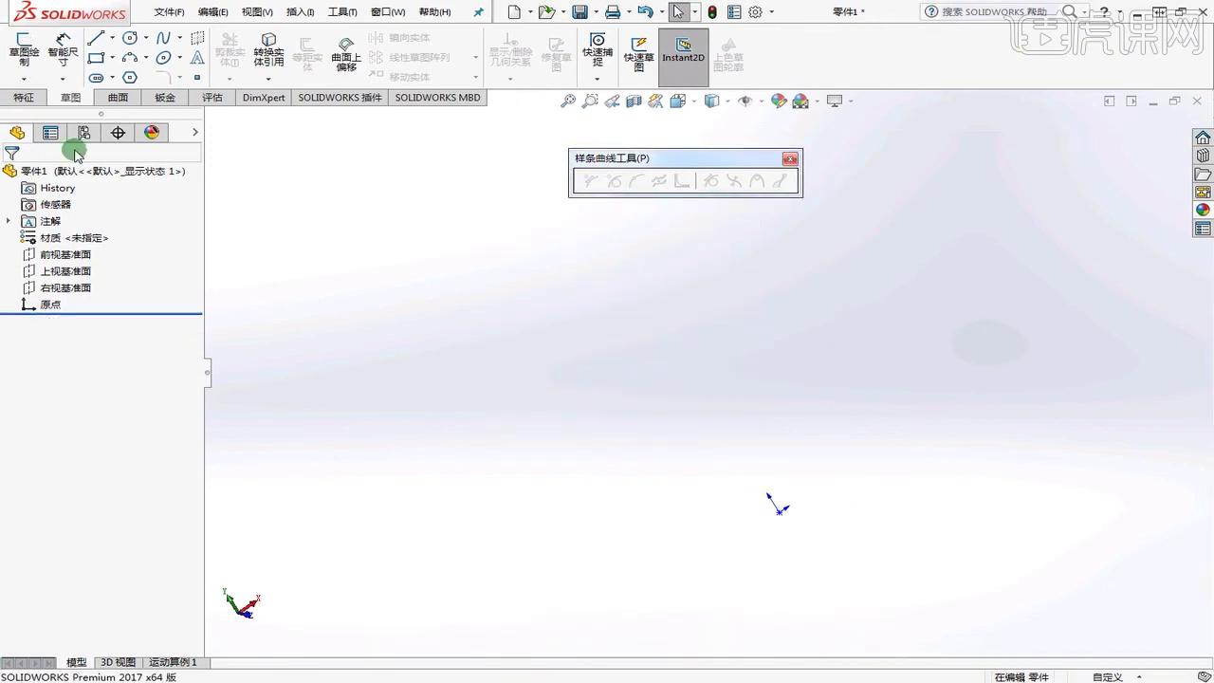
# - Sketch a seven-sided polygon on the Top Plane, centred on the origin, with an inscribed circle about 53.9 mm across
pyautogui.click(24, 52)
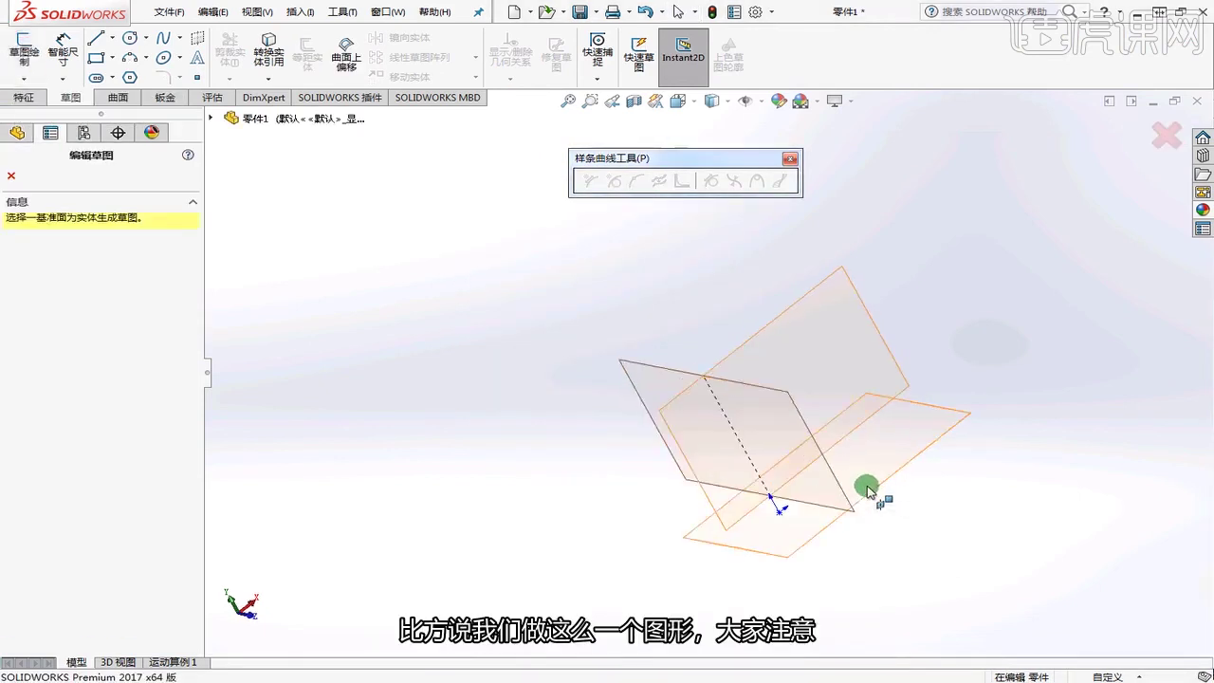
pyautogui.click(892, 483)
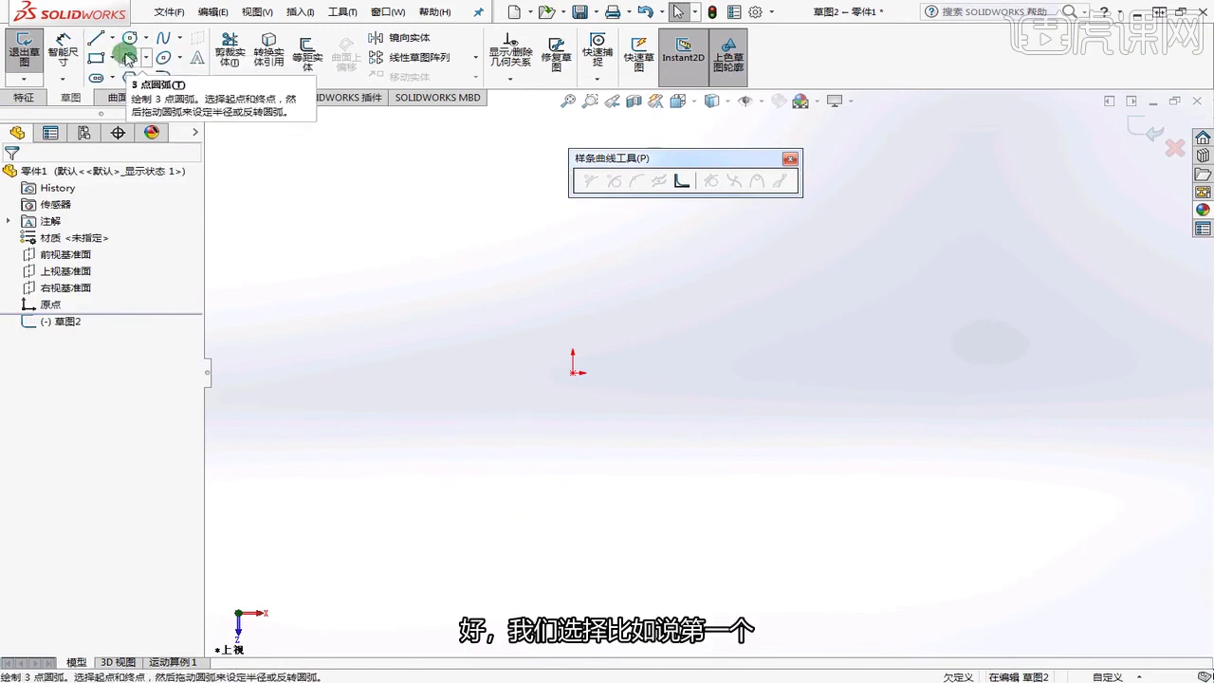
pyautogui.click(130, 76)
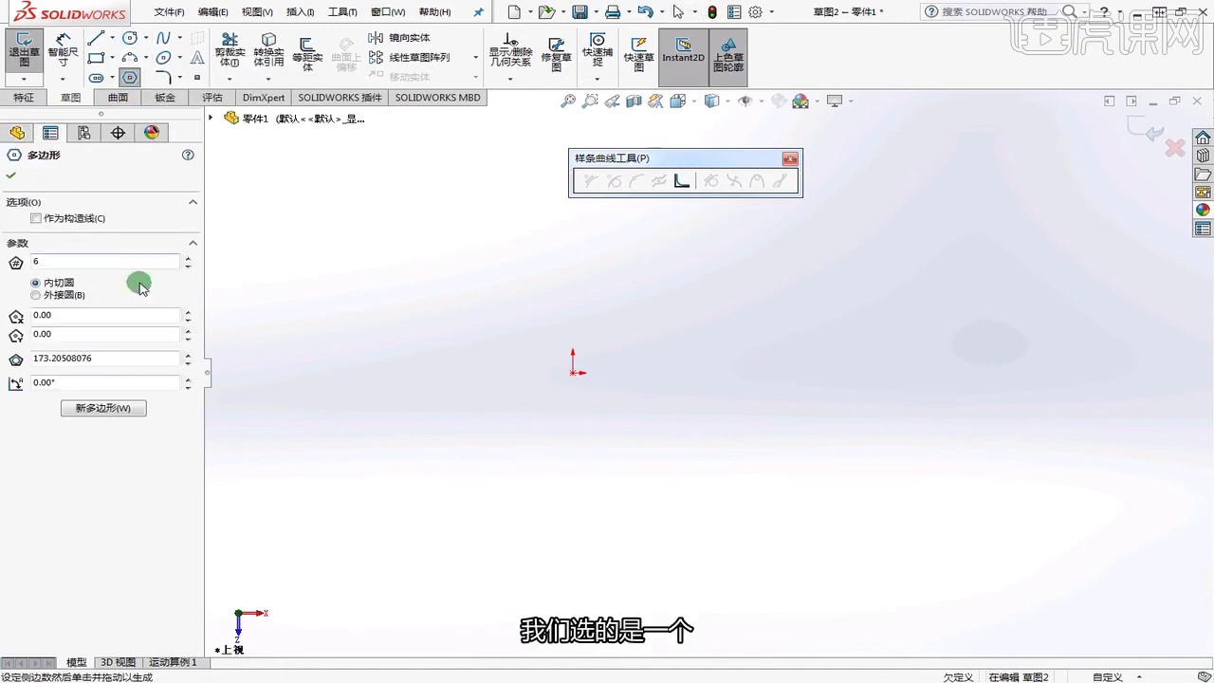
pyautogui.click(187, 258)
pyautogui.click(575, 371)
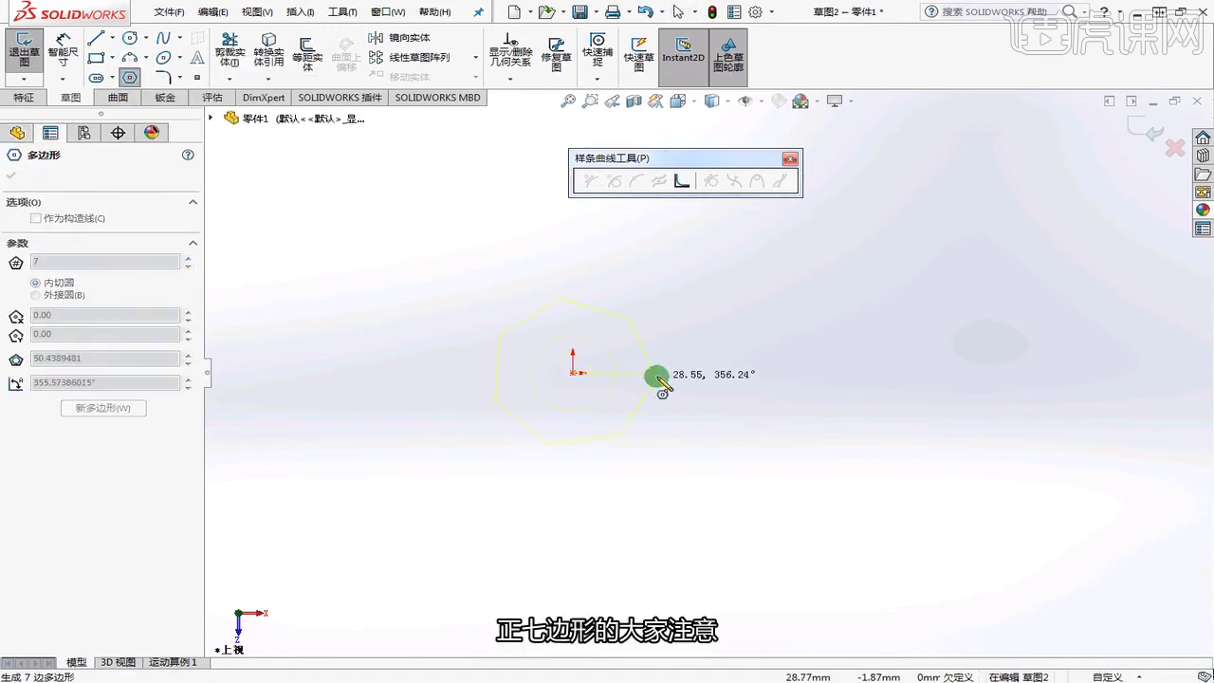
pyautogui.click(617, 306)
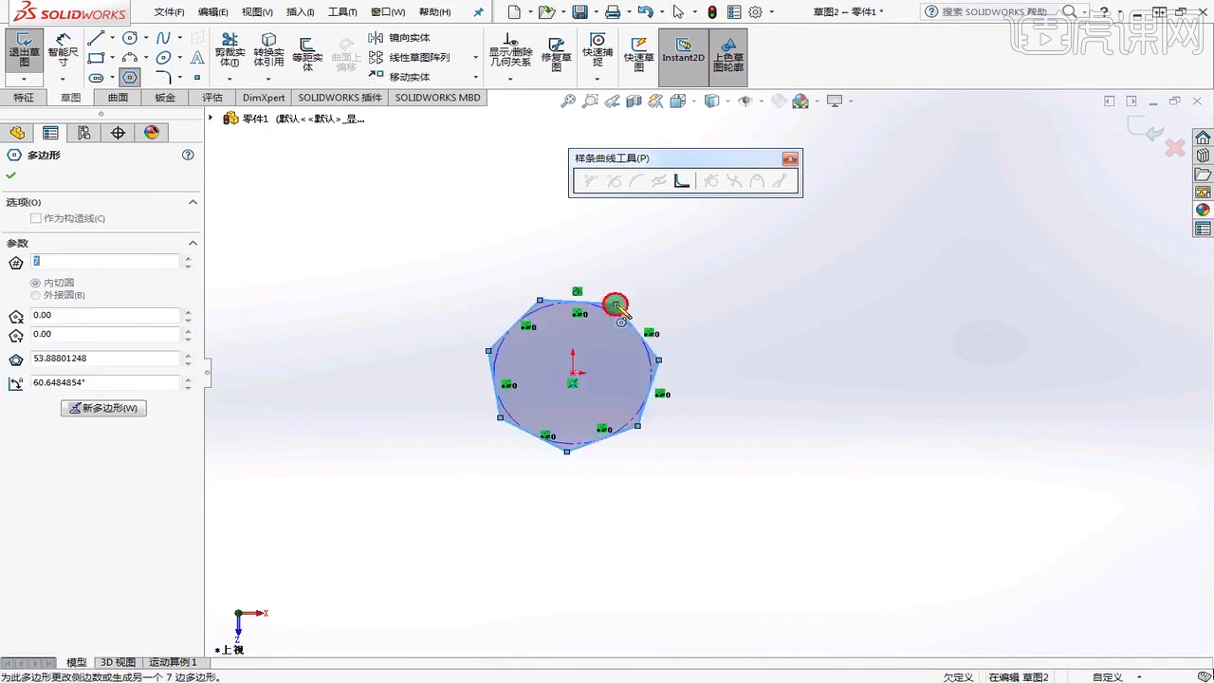
pyautogui.press('Escape')
# - Make the upper side of the seven-sided polygon horizontal and exit the sketch
pyautogui.click(607, 307)
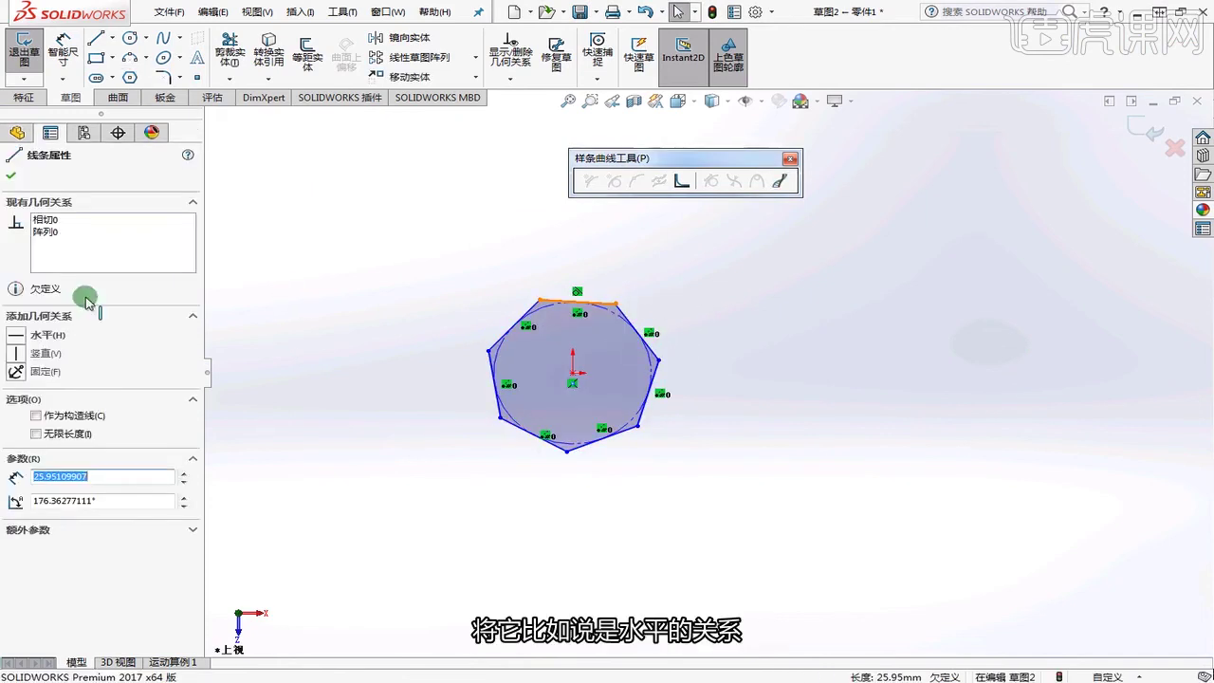
pyautogui.click(35, 334)
pyautogui.click(1144, 132)
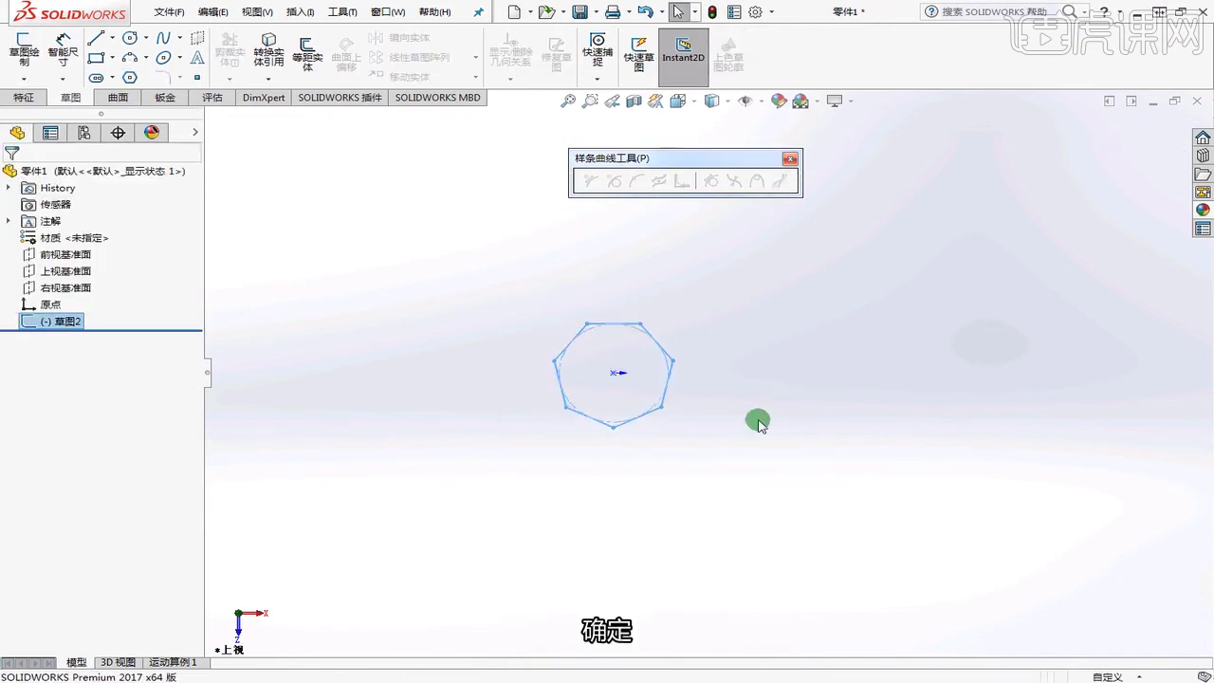
# - Create a reference plane offset 10 mm above the Top Plane
pyautogui.moveTo(759, 420); pyautogui.dragTo(717, 241, button='middle')
pyautogui.click(71, 271)
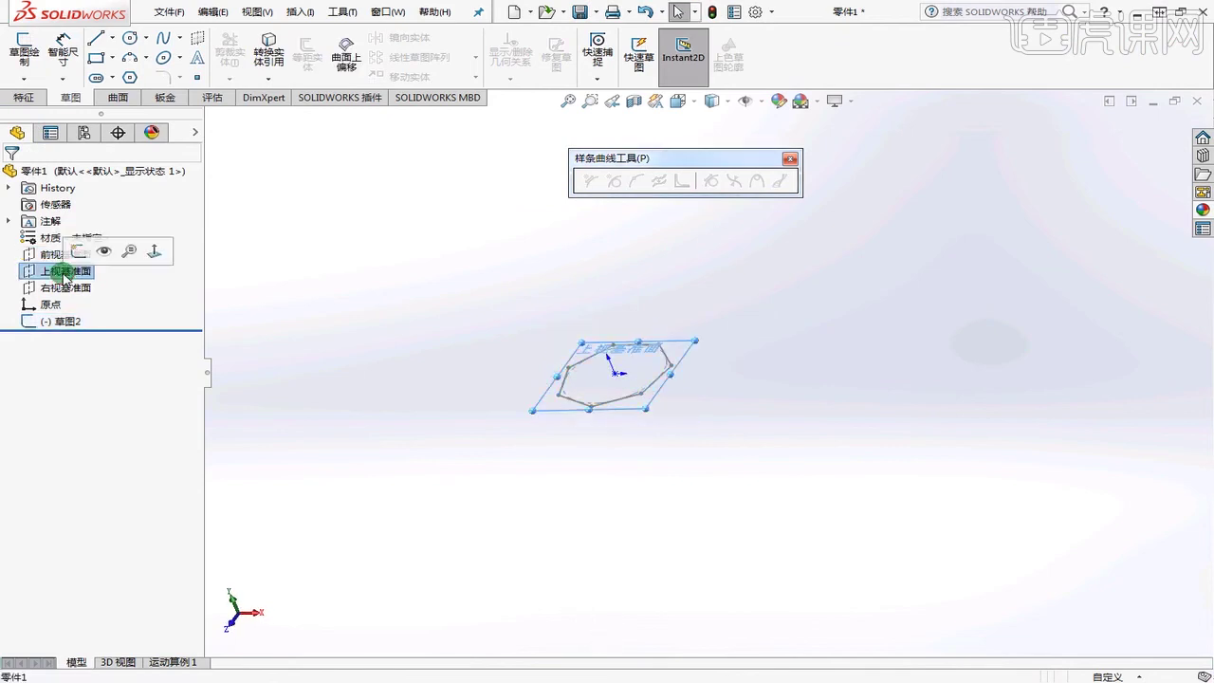
pyautogui.click(23, 98)
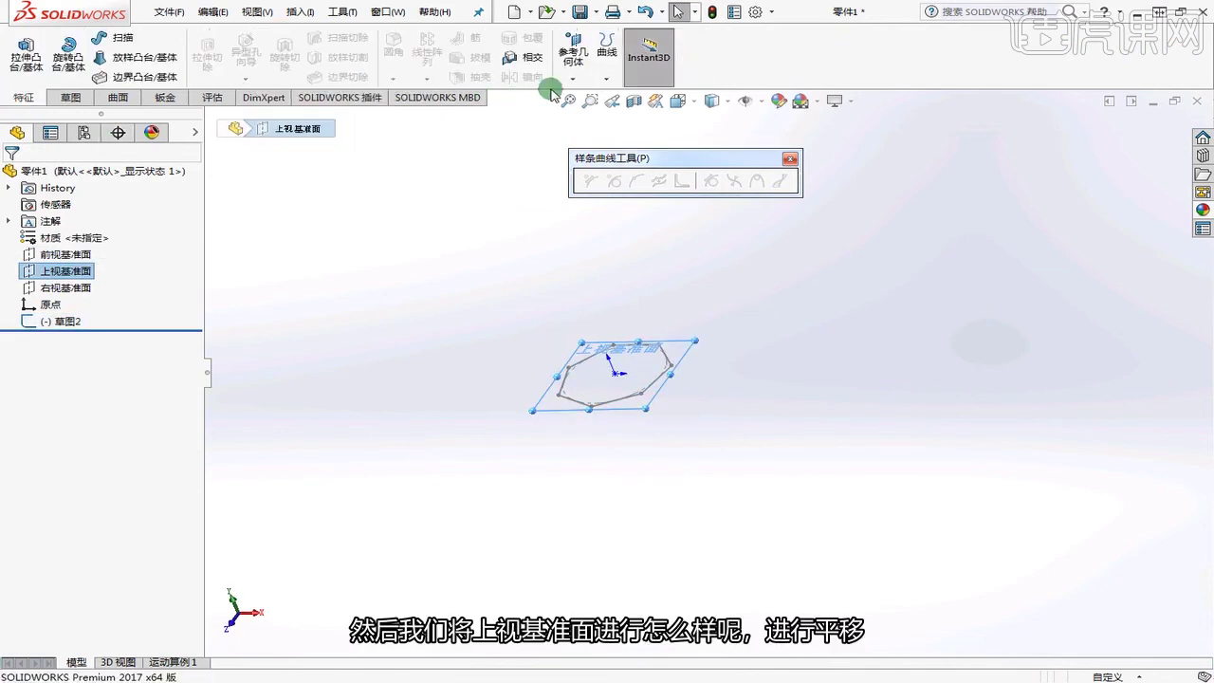
pyautogui.click(572, 84)
pyautogui.click(594, 95)
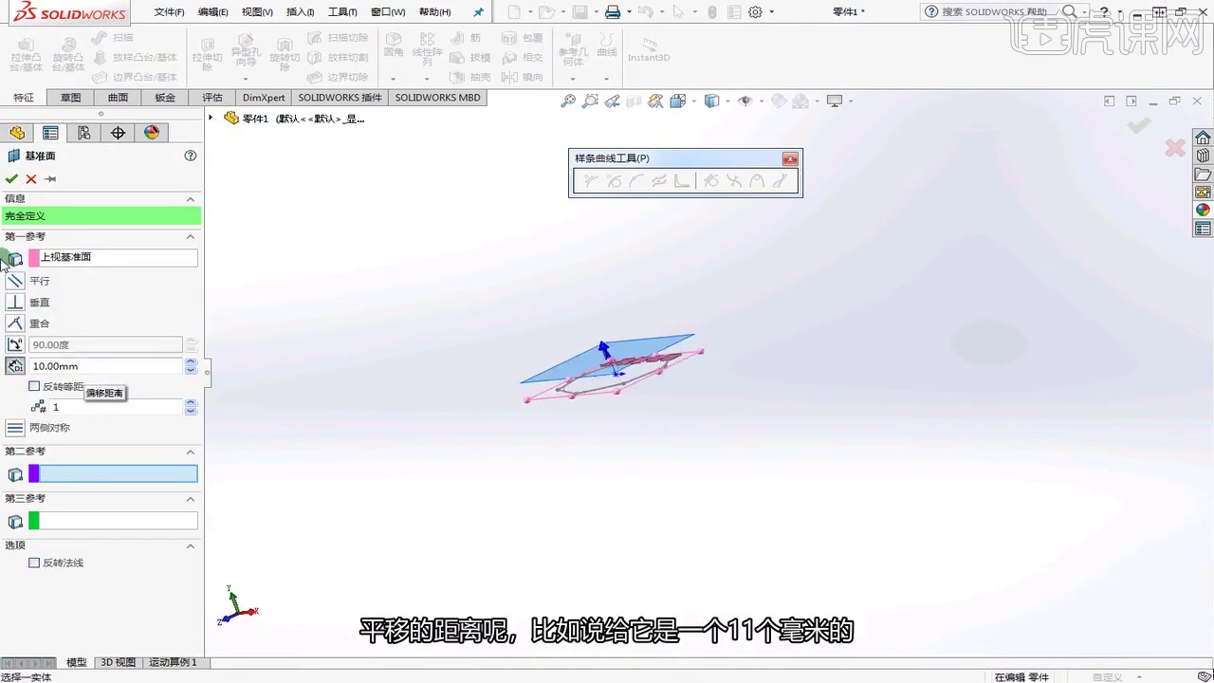
pyautogui.click(13, 177)
# - Sketch a seven-sided polygon on the offset plane, centred on the origin, inscribed circle about 48.6 mm, one vertex above the lower polygon's upper-side midpoint
pyautogui.moveTo(348, 211); pyautogui.dragTo(579, 360, button='middle')
pyautogui.click(580, 361)
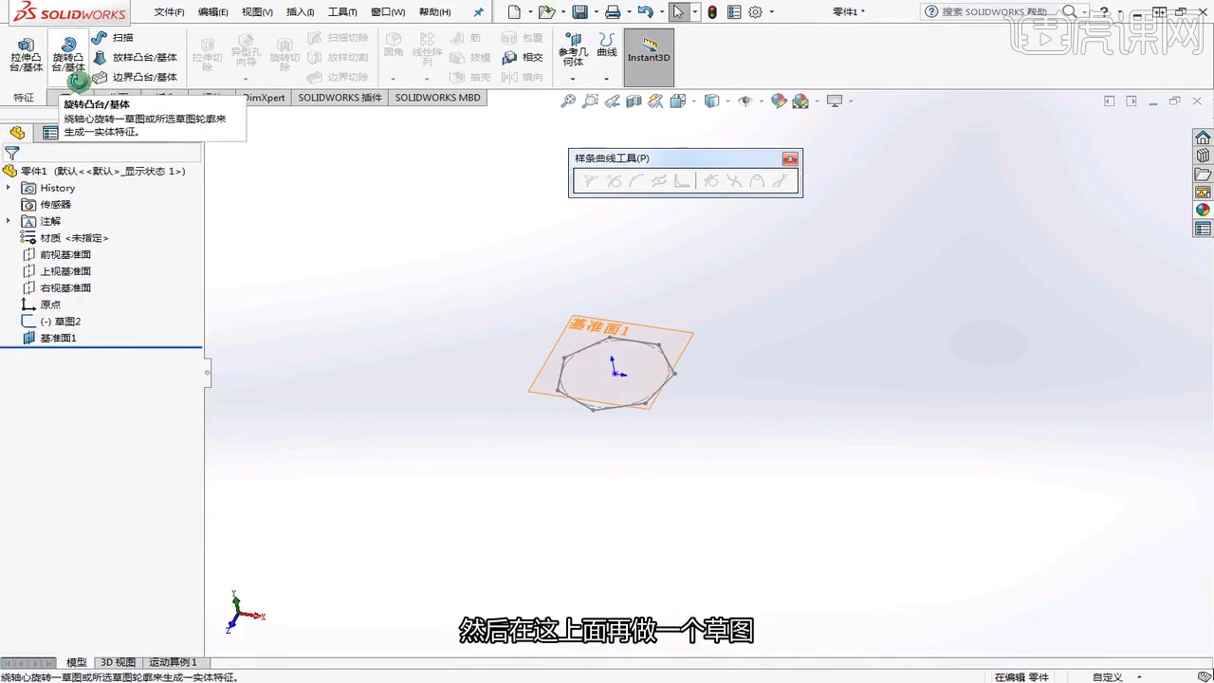
pyautogui.click(82, 102)
pyautogui.click(24, 52)
pyautogui.click(572, 327)
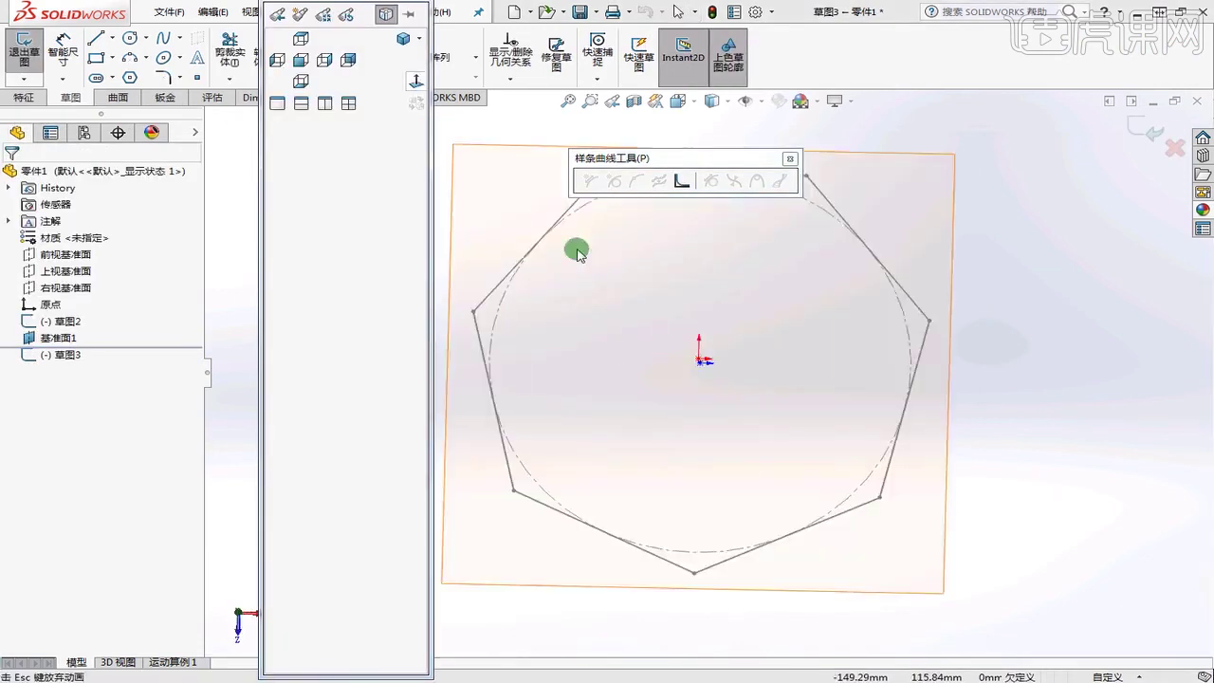
pyautogui.click(129, 78)
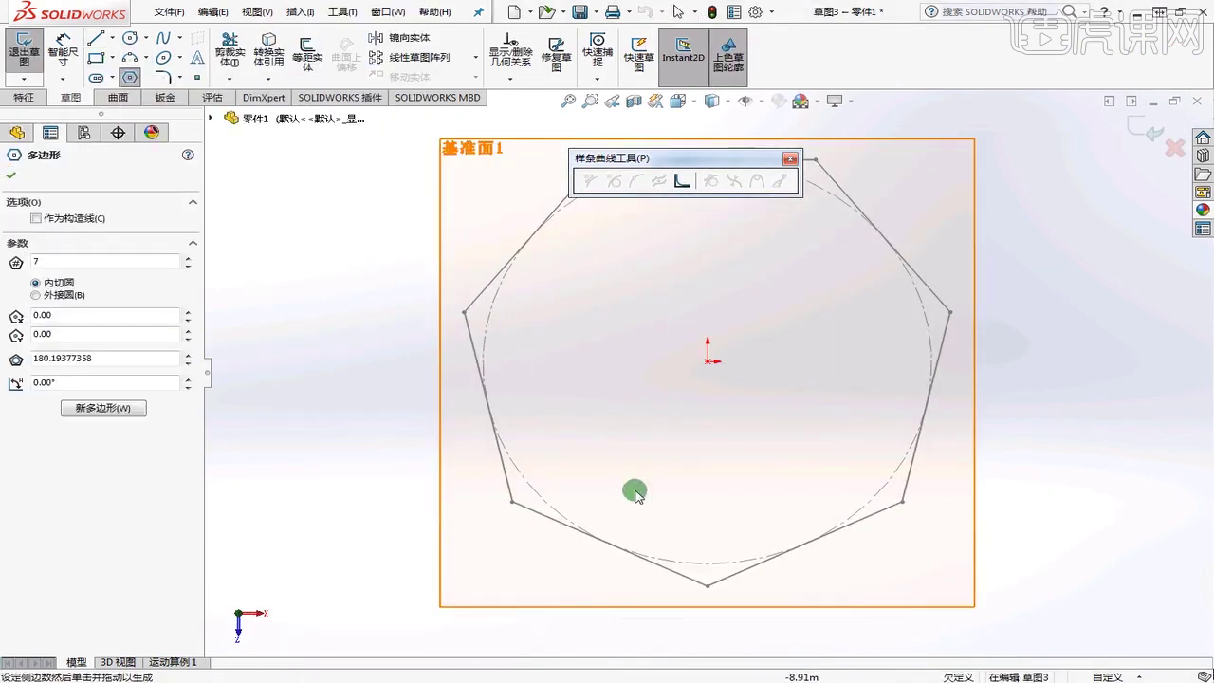
pyautogui.scroll(3, 707, 417)
pyautogui.click(707, 370)
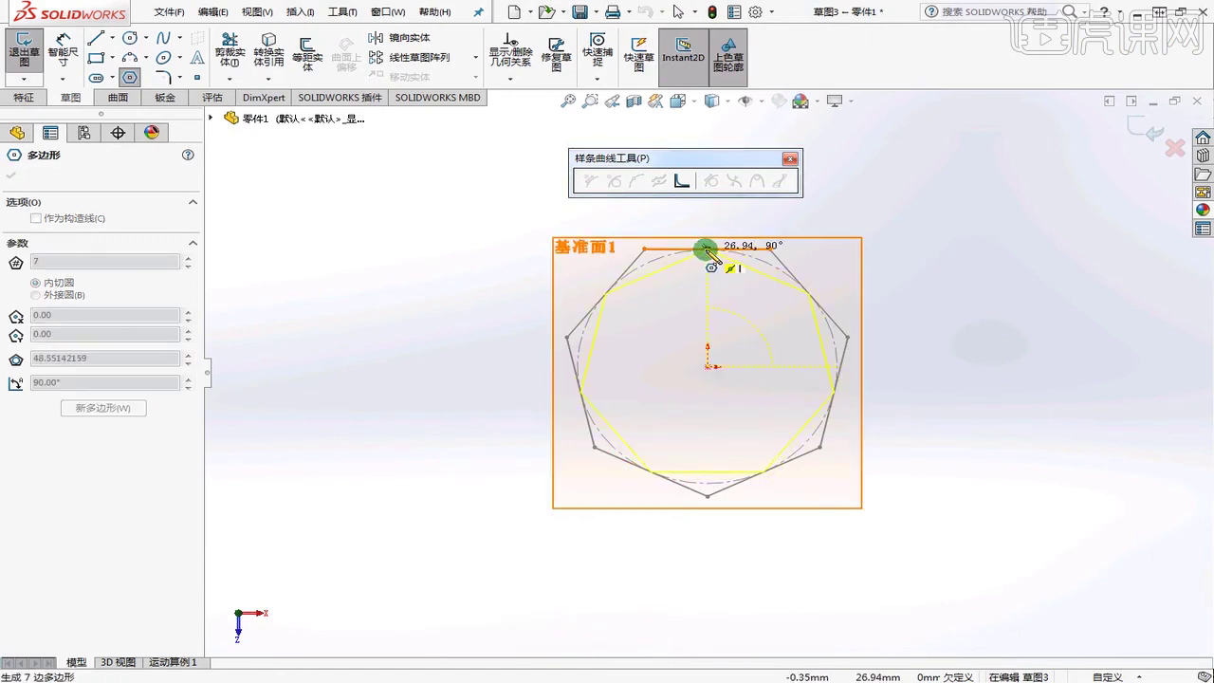
pyautogui.click(706, 249)
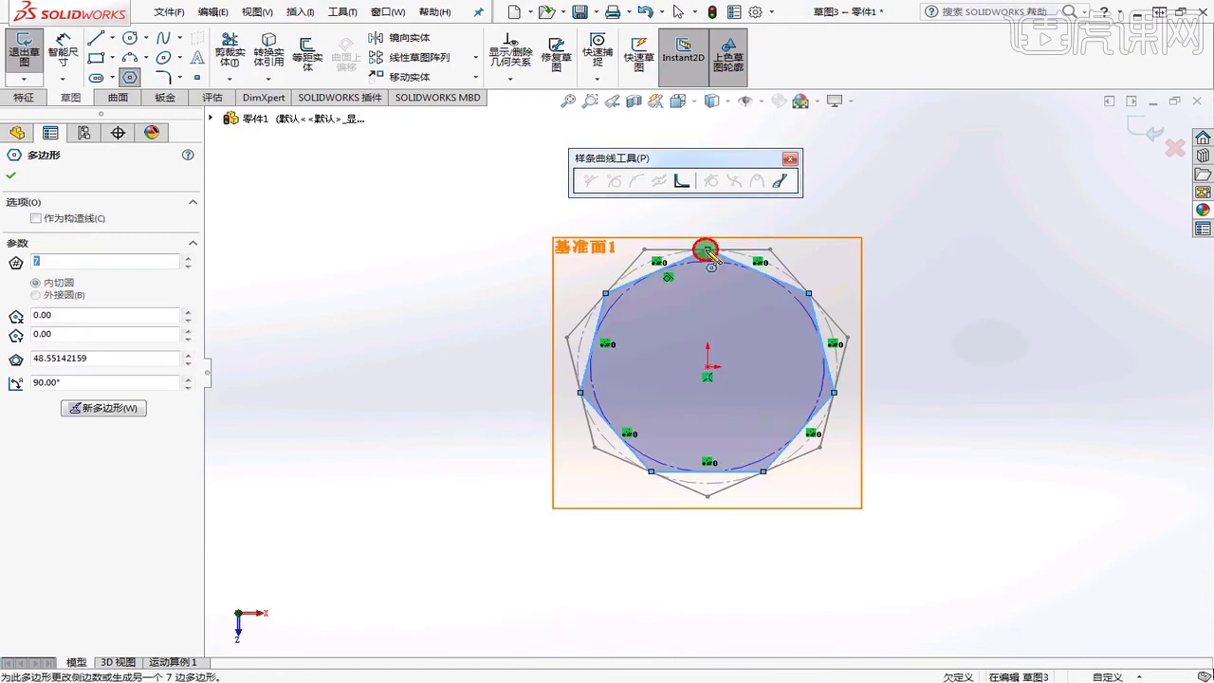
pyautogui.click(42, 63)
pyautogui.moveTo(894, 351)
pyautogui.mouseDown(button='middle')
pyautogui.moveTo(921, 360)
pyautogui.moveTo(805, 389)
pyautogui.moveTo(897, 449)
pyautogui.moveTo(759, 379)
pyautogui.moveTo(802, 335)
pyautogui.moveTo(749, 423)
pyautogui.moveTo(913, 455)
pyautogui.moveTo(1093, 559)
pyautogui.mouseUp(button='middle')
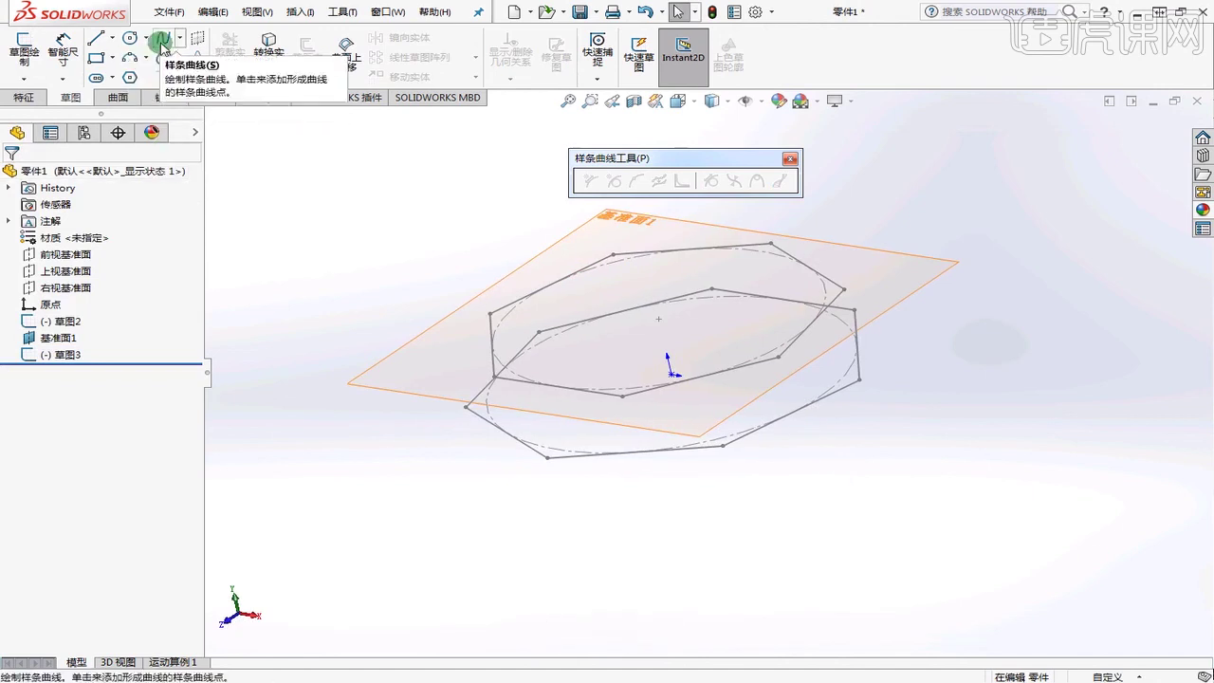
pyautogui.click(175, 42)
pyautogui.click(551, 459)
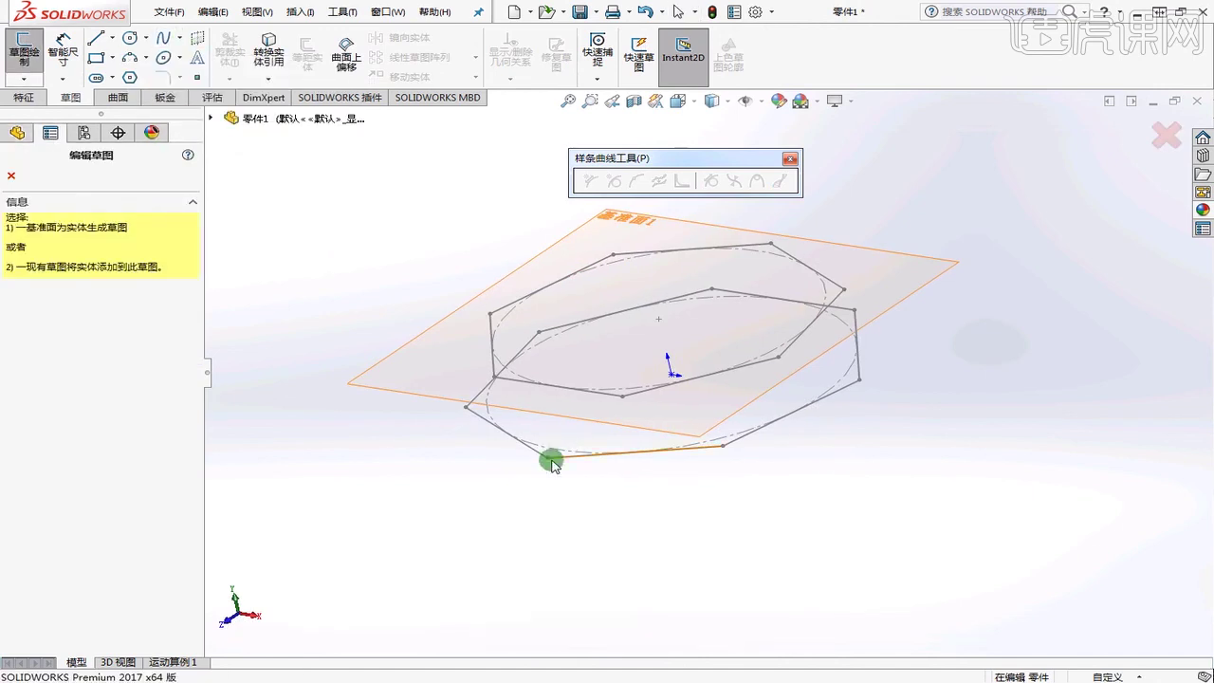
pyautogui.click(177, 42)
pyautogui.click(538, 384)
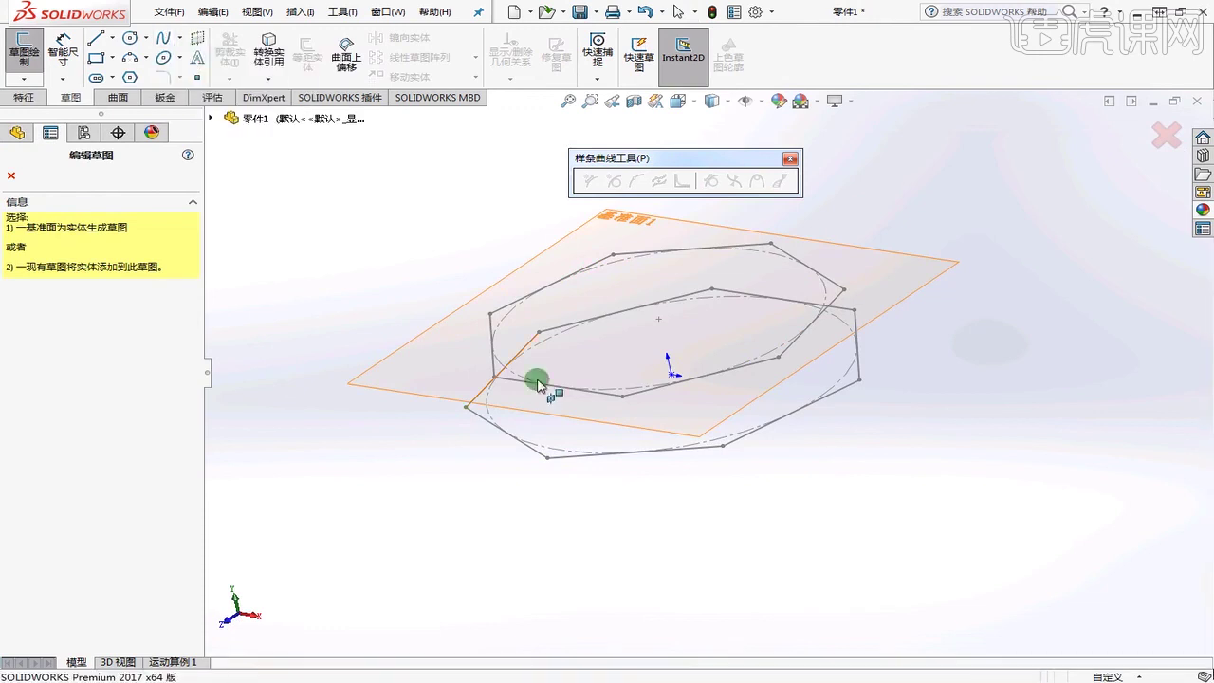
pyautogui.click(549, 460)
pyautogui.click(1108, 175)
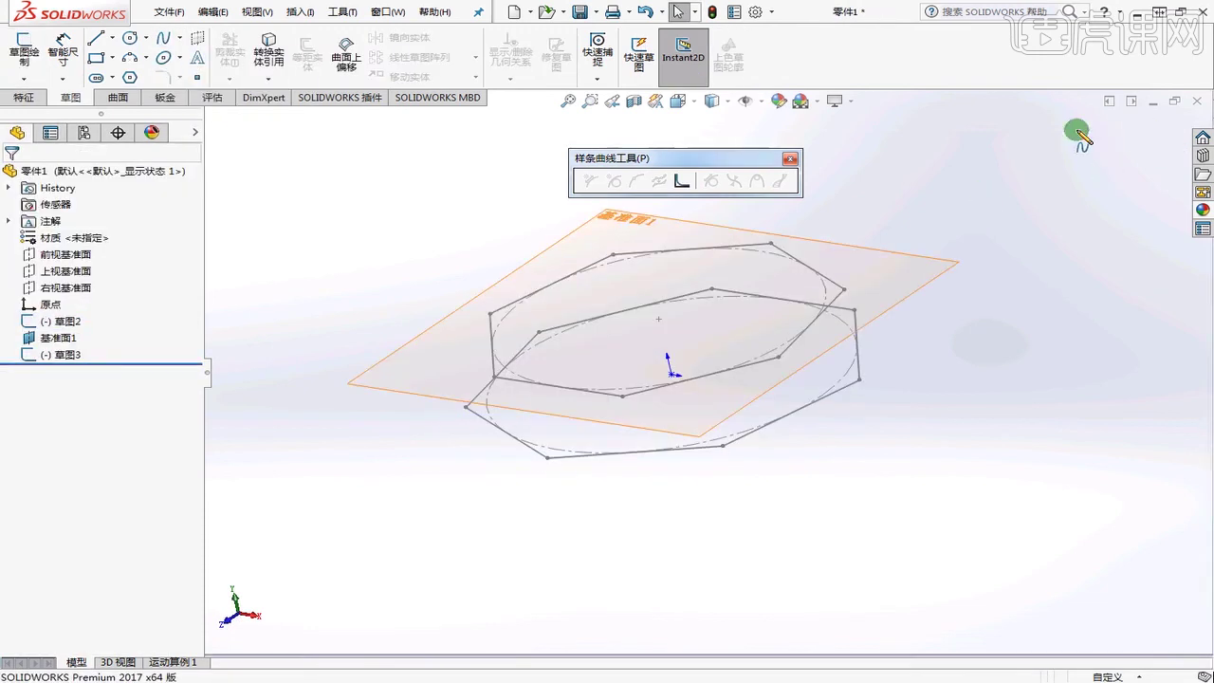
# - Start a 3D sketch and begin a spline at a lower polygon vertex, alternating between vertices of the upper and lower polygons
pyautogui.click(23, 78)
pyautogui.click(44, 115)
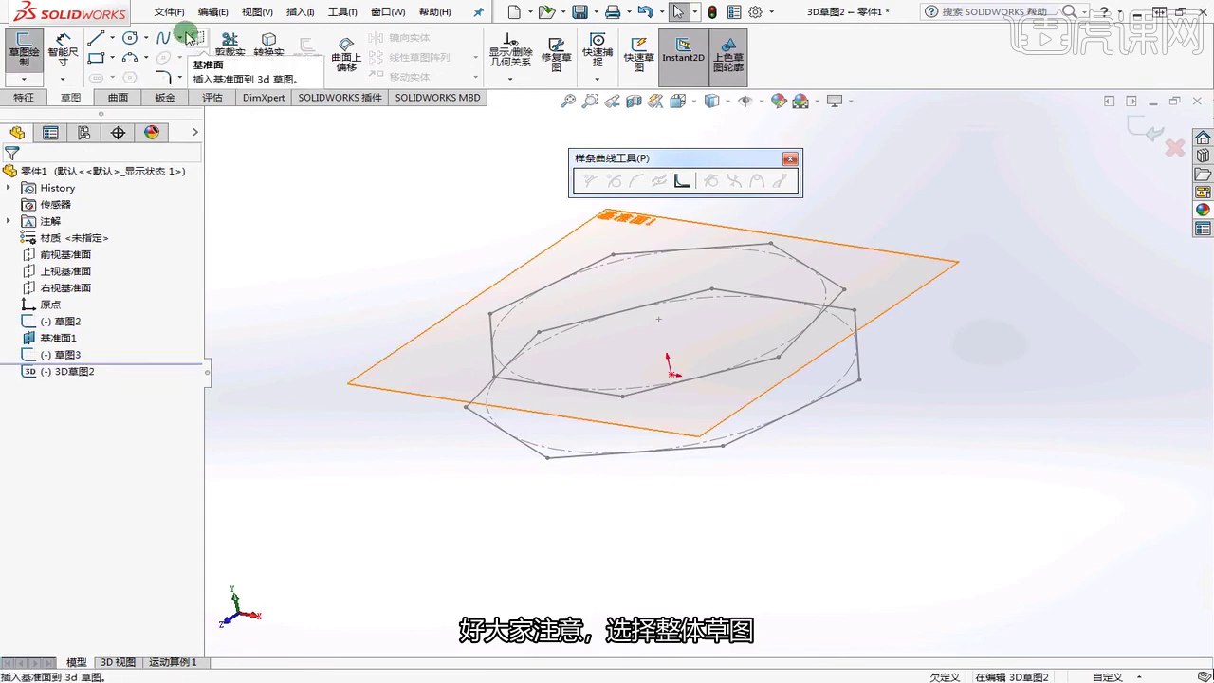
pyautogui.click(164, 37)
pyautogui.click(547, 459)
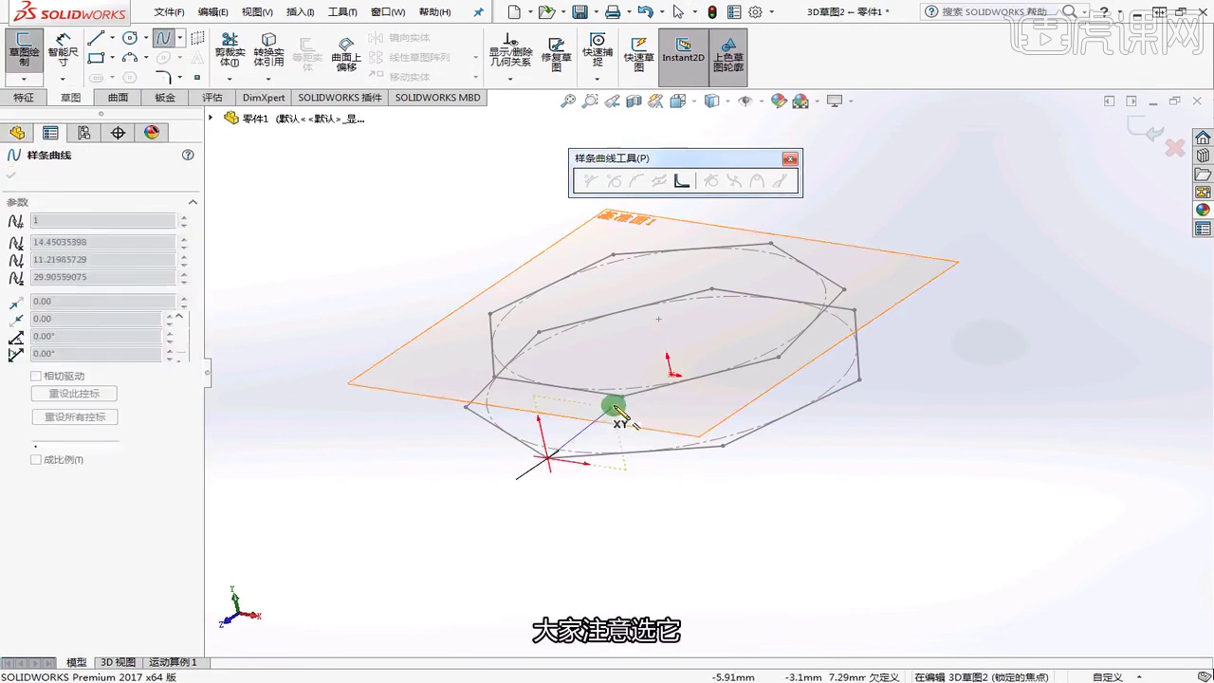
pyautogui.click(623, 398)
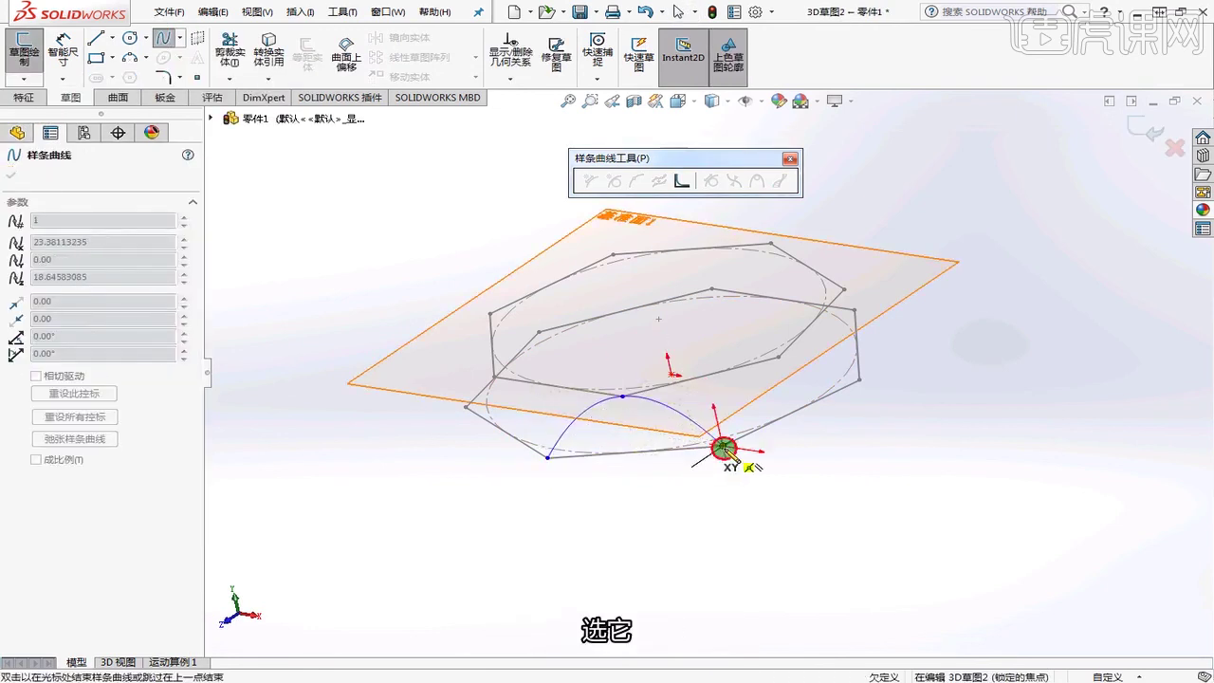
pyautogui.moveTo(724, 447)
pyautogui.mouseDown(button='middle')
pyautogui.moveTo(777, 358)
pyautogui.moveTo(848, 388)
pyautogui.moveTo(737, 452)
pyautogui.moveTo(721, 505)
pyautogui.mouseUp(button='middle')
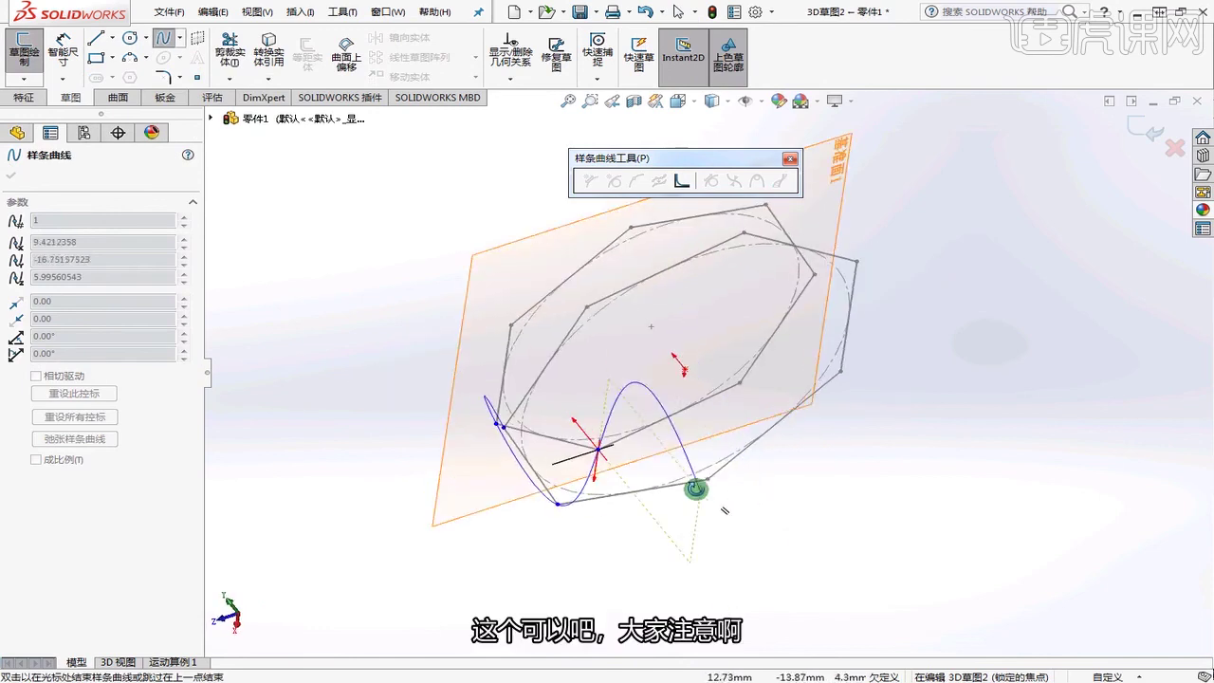
# - Continue the spline around the remaining vertices of both polygons, alternating planes, close it at its start point, and exit the 3D sketch
pyautogui.click(697, 488)
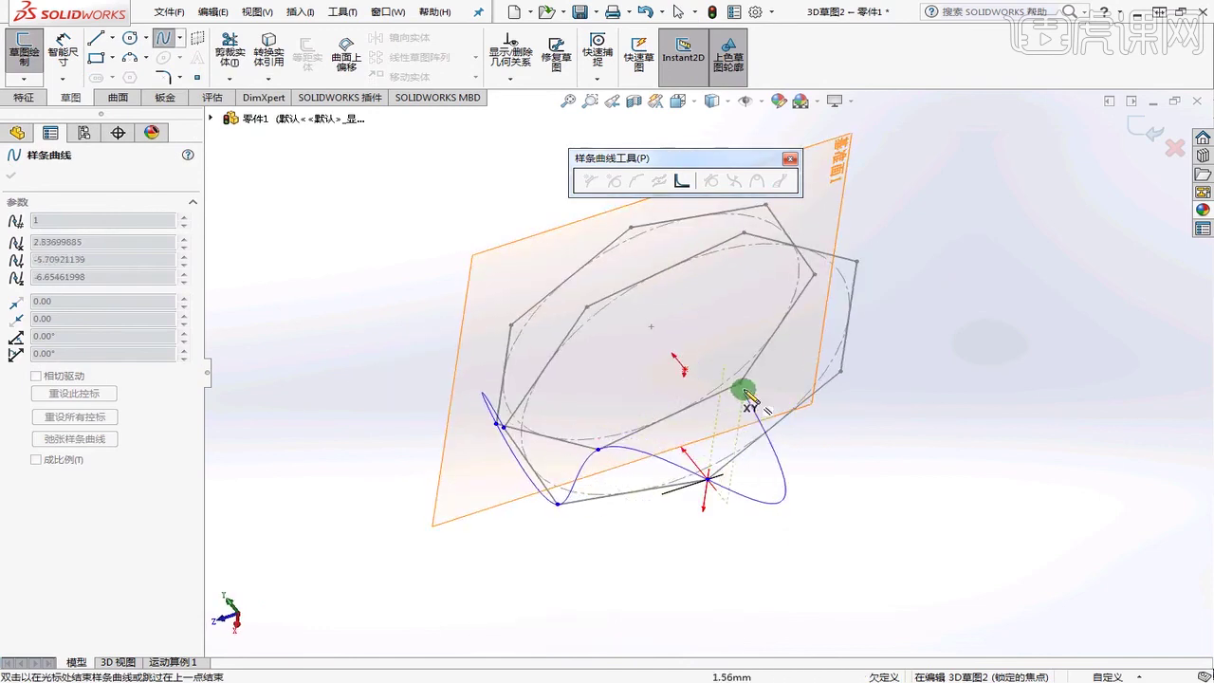
pyautogui.moveTo(731, 385)
pyautogui.mouseDown(button='middle')
pyautogui.moveTo(692, 520)
pyautogui.moveTo(645, 434)
pyautogui.moveTo(726, 534)
pyautogui.moveTo(683, 467)
pyautogui.mouseUp(button='middle')
pyautogui.click(680, 451)
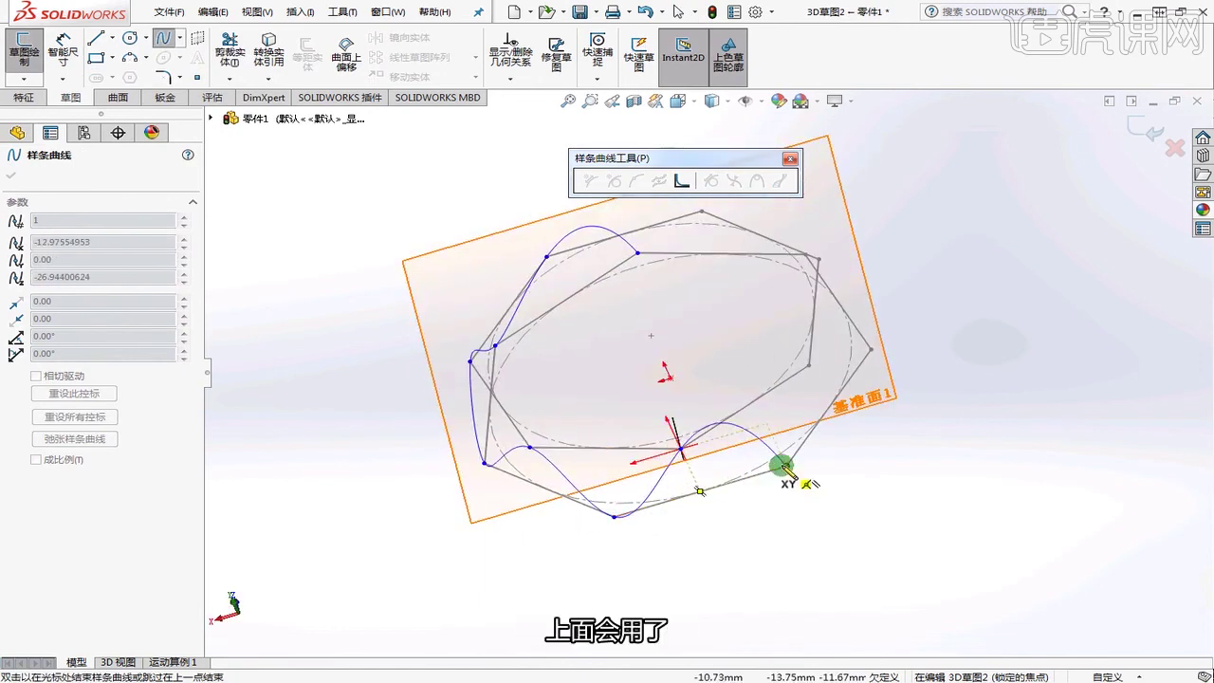
pyautogui.moveTo(787, 466)
pyautogui.mouseDown(button='middle')
pyautogui.moveTo(587, 465)
pyautogui.moveTo(673, 544)
pyautogui.moveTo(620, 411)
pyautogui.mouseUp(button='middle')
pyautogui.click(620, 411)
pyautogui.click(713, 464)
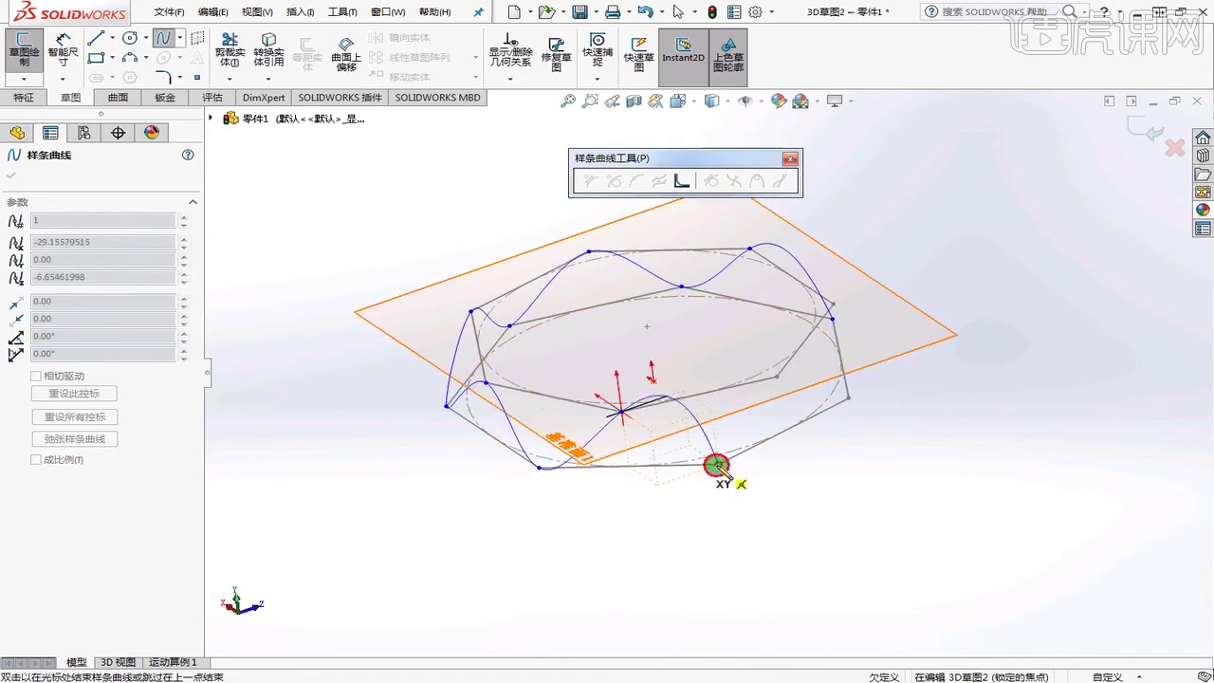
pyautogui.moveTo(778, 379)
pyautogui.mouseDown(button='middle')
pyautogui.moveTo(699, 506)
pyautogui.moveTo(651, 499)
pyautogui.moveTo(666, 492)
pyautogui.mouseUp(button='middle')
pyautogui.click(664, 490)
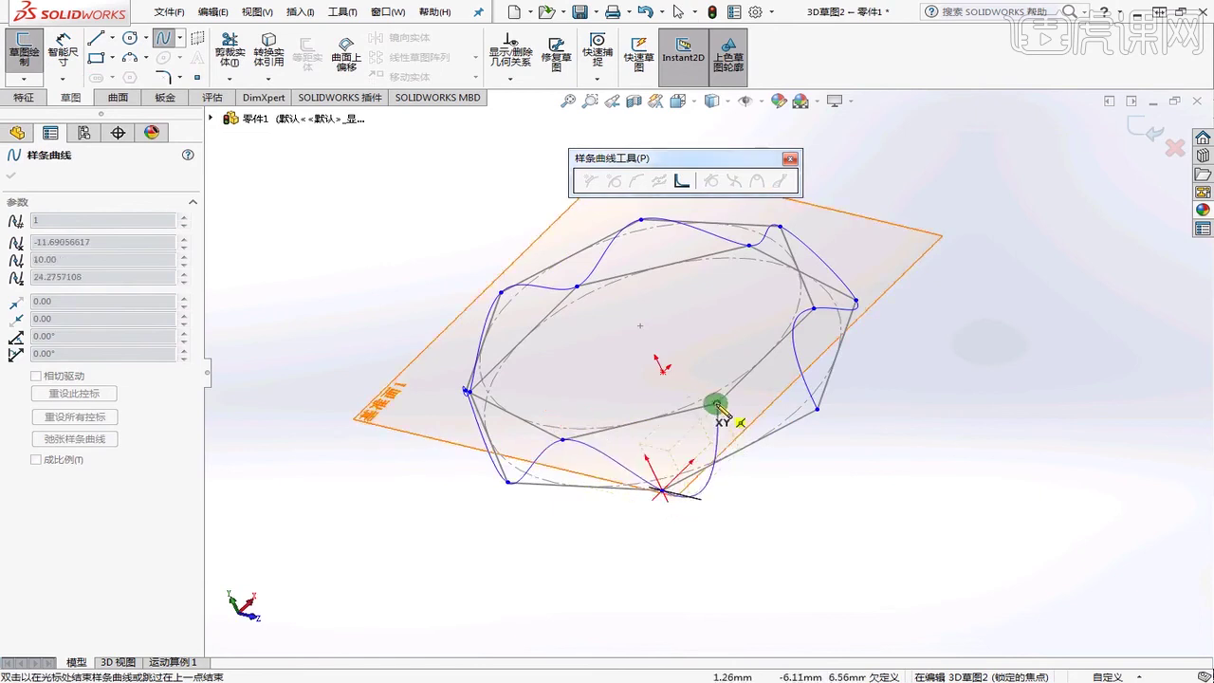
pyautogui.moveTo(718, 404)
pyautogui.mouseDown(button='middle')
pyautogui.moveTo(721, 491)
pyautogui.moveTo(767, 455)
pyautogui.moveTo(726, 442)
pyautogui.mouseUp(button='middle')
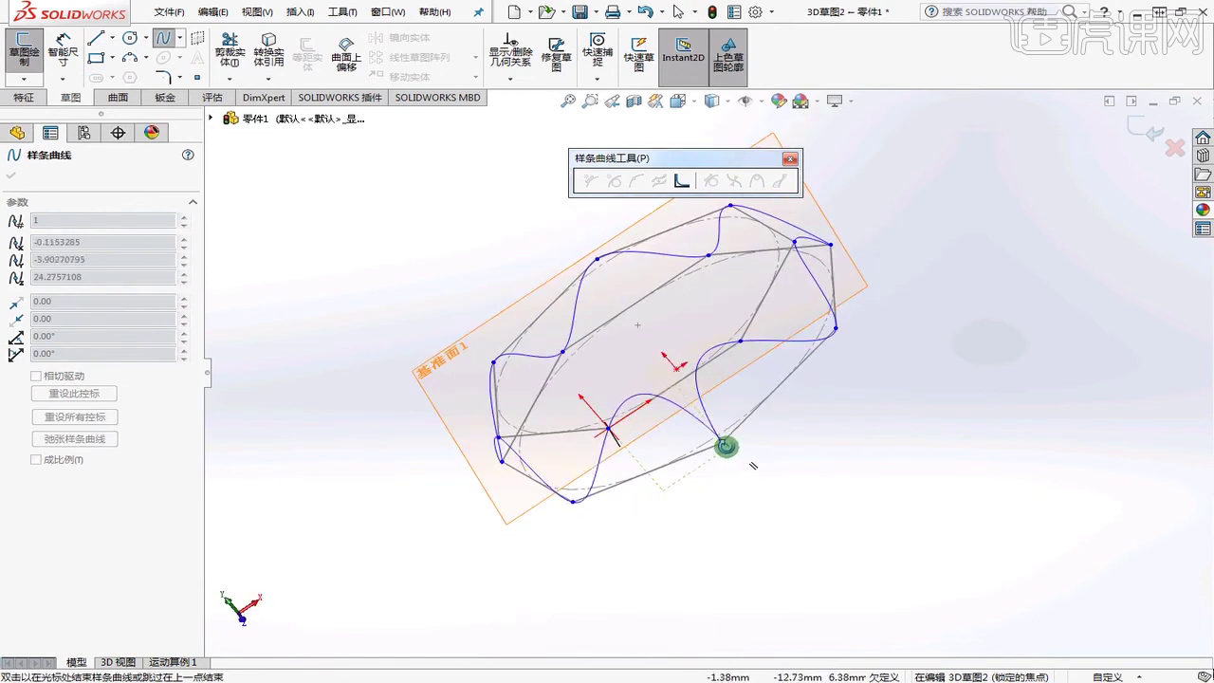
pyautogui.click(723, 444)
pyautogui.moveTo(699, 504); pyautogui.dragTo(778, 474, button='middle')
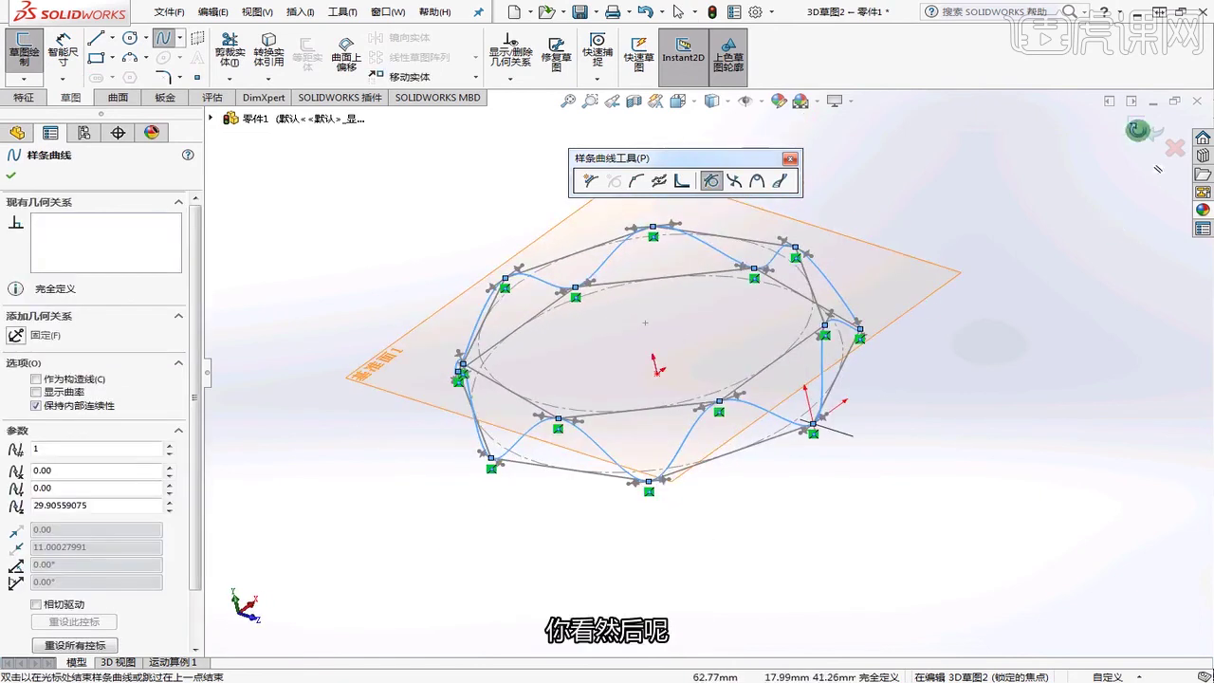
pyautogui.click(1144, 123)
# - Hide the two polygon sketches so that only the spatial spline and the reference plane are displayed
pyautogui.moveTo(726, 520)
pyautogui.mouseDown(button='middle')
pyautogui.moveTo(847, 485)
pyautogui.moveTo(553, 370)
pyautogui.mouseUp(button='middle')
pyautogui.click(71, 357)
pyautogui.keyDown('ctrl'); pyautogui.click(57, 321); pyautogui.keyUp('ctrl')
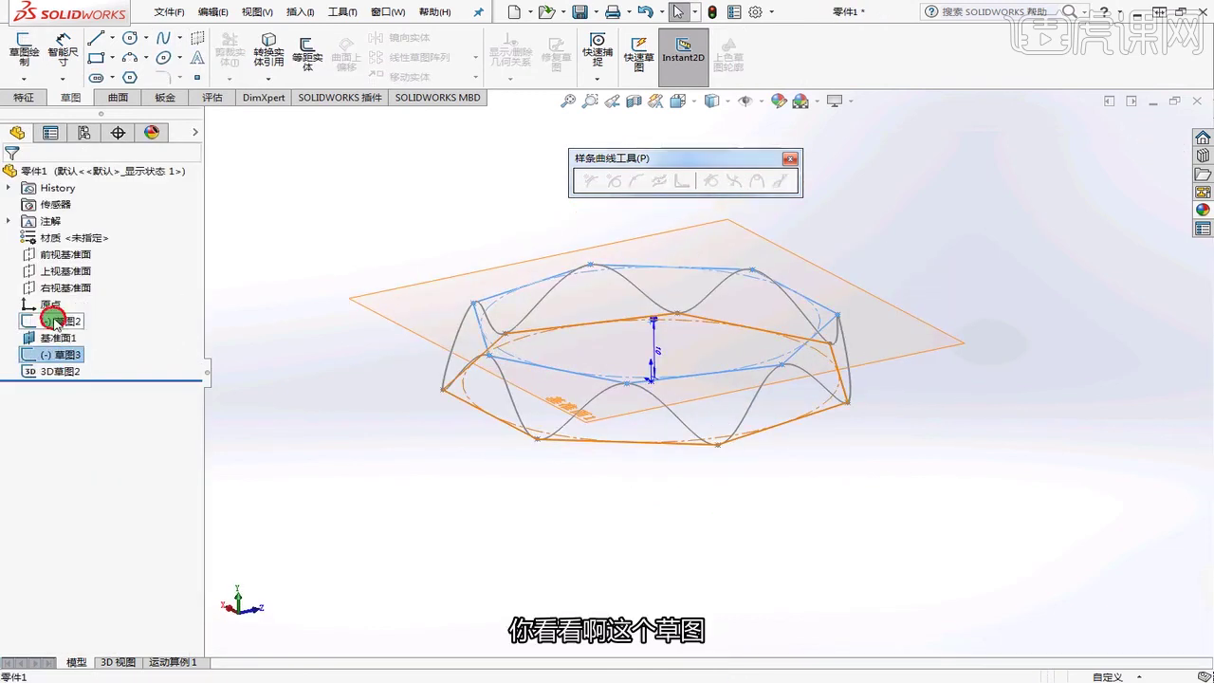
pyautogui.rightClick(54, 322)
pyautogui.click(68, 295)
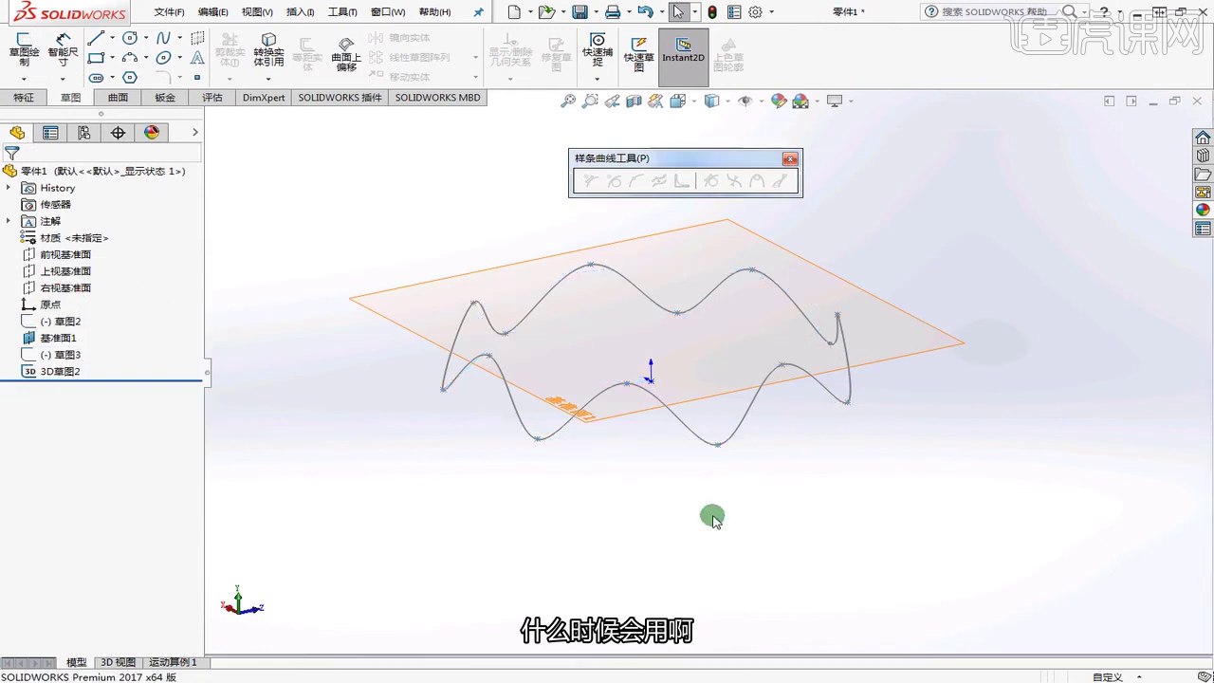
# - Examine the closed wave-shaped spatial spline from several viewing angles
pyautogui.moveTo(712, 515)
pyautogui.mouseDown(button='middle')
pyautogui.moveTo(731, 488)
pyautogui.moveTo(777, 533)
pyautogui.moveTo(786, 510)
pyautogui.mouseUp(button='middle')
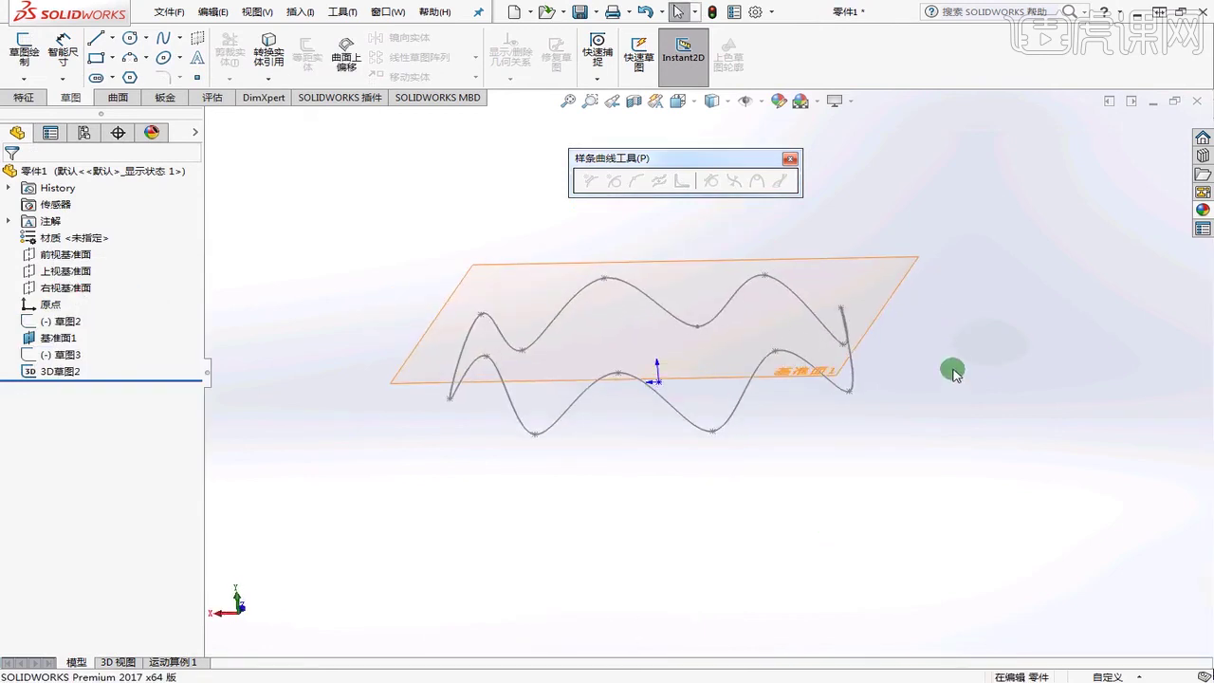
pyautogui.moveTo(959, 384); pyautogui.dragTo(804, 405, button='middle')
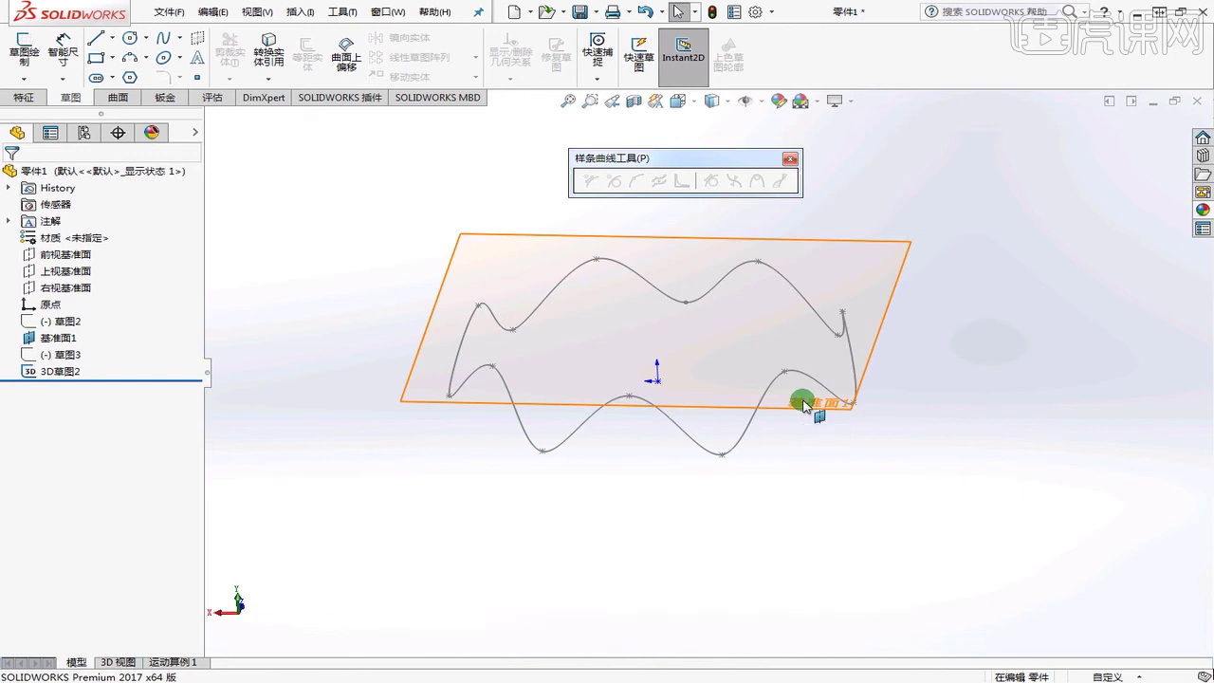
pyautogui.moveTo(813, 413)
pyautogui.mouseDown(button='middle')
pyautogui.moveTo(832, 354)
pyautogui.moveTo(819, 397)
pyautogui.mouseUp(button='middle')
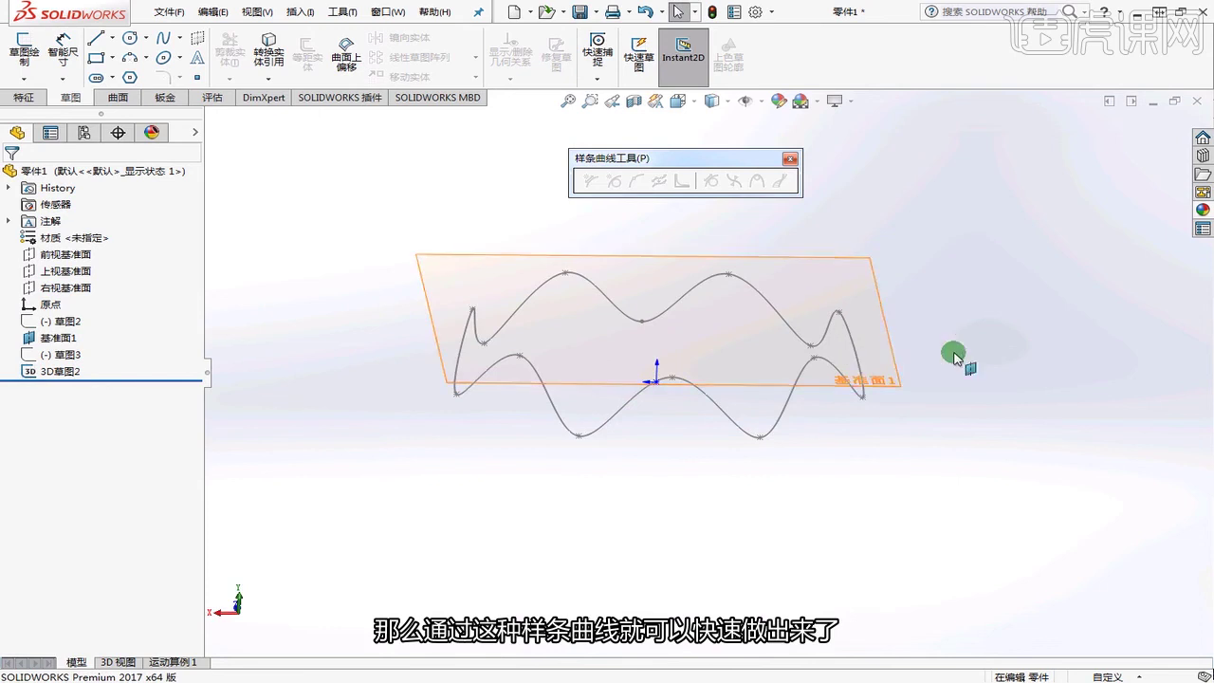
pyautogui.moveTo(954, 352); pyautogui.dragTo(787, 414, button='middle')
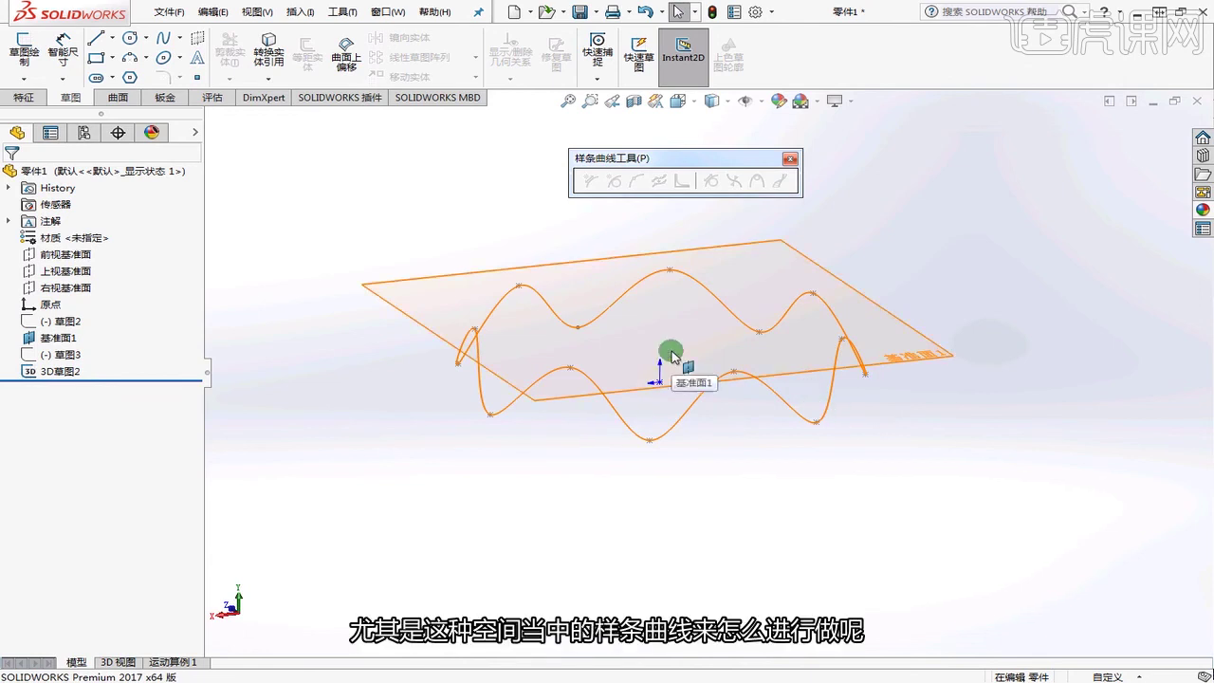
pyautogui.click(776, 247)
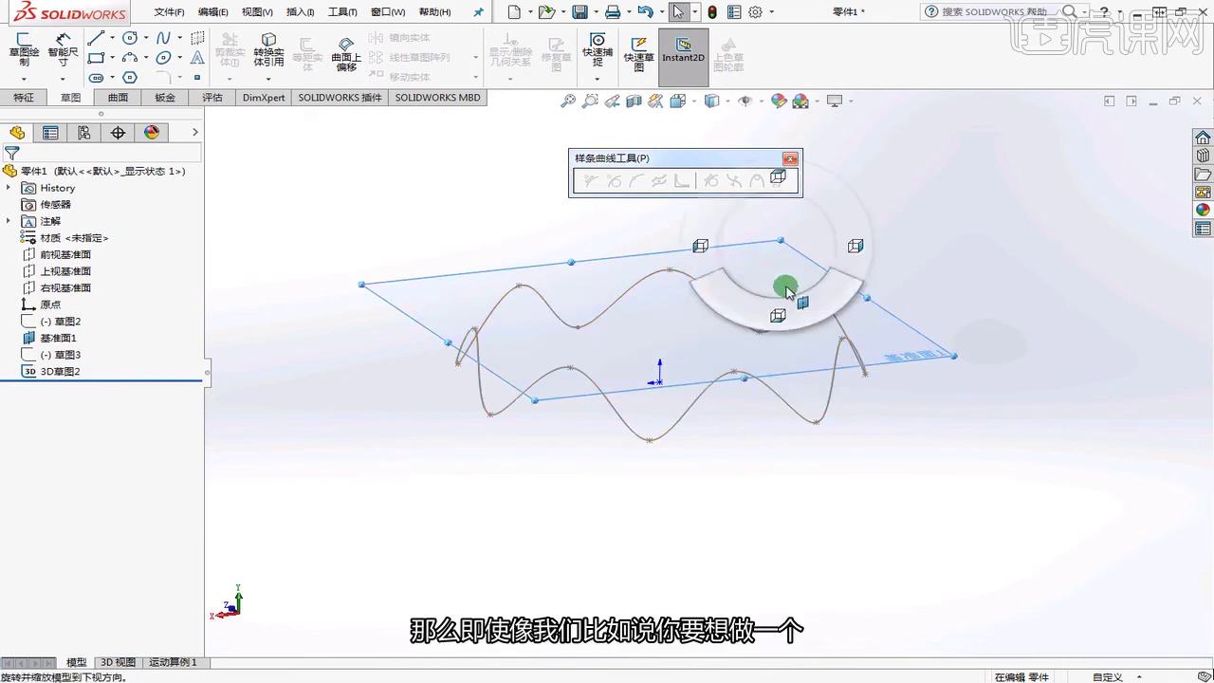
pyautogui.moveTo(980, 263); pyautogui.dragTo(1000, 304, button='middle')
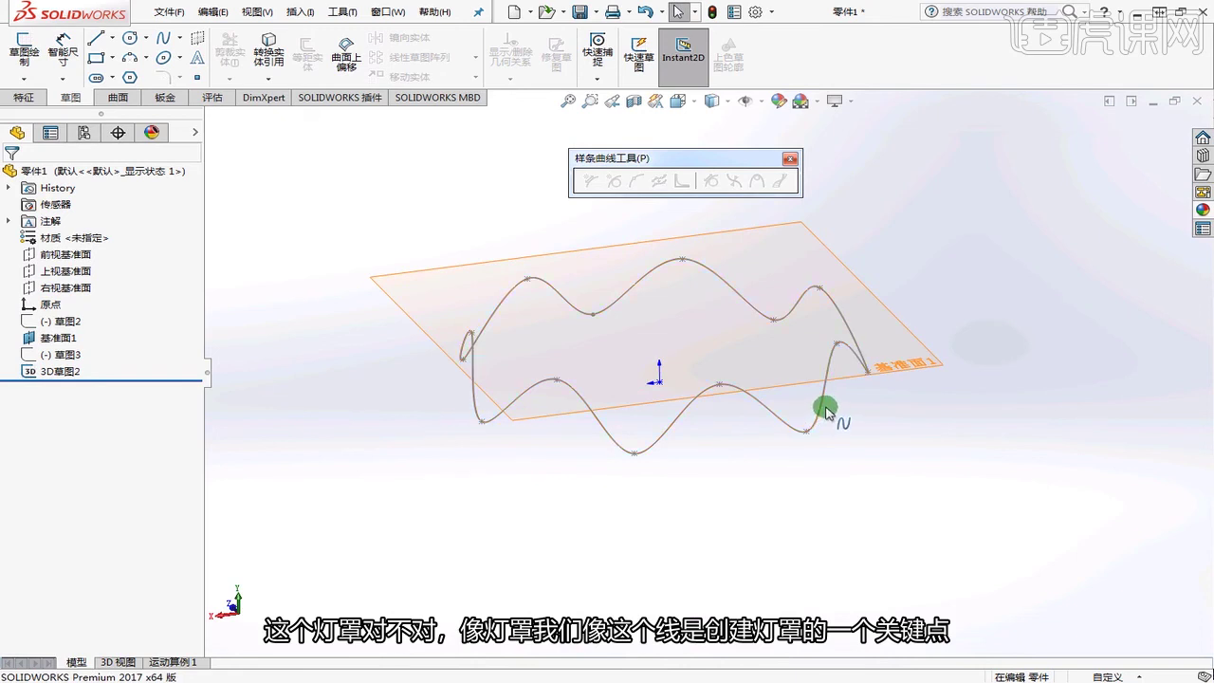
pyautogui.click(978, 237)
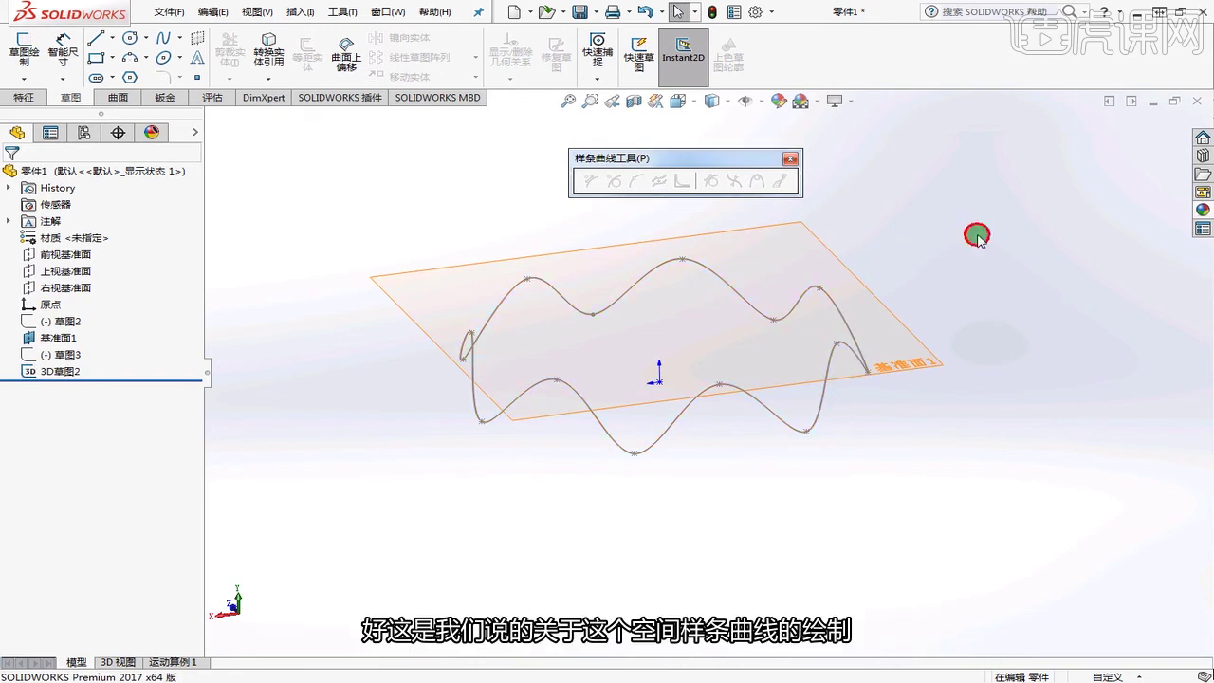
# - Begin saving the part and create a new folder named ch02.02 inside the swqumian folder on drive D
pyautogui.click(579, 11)
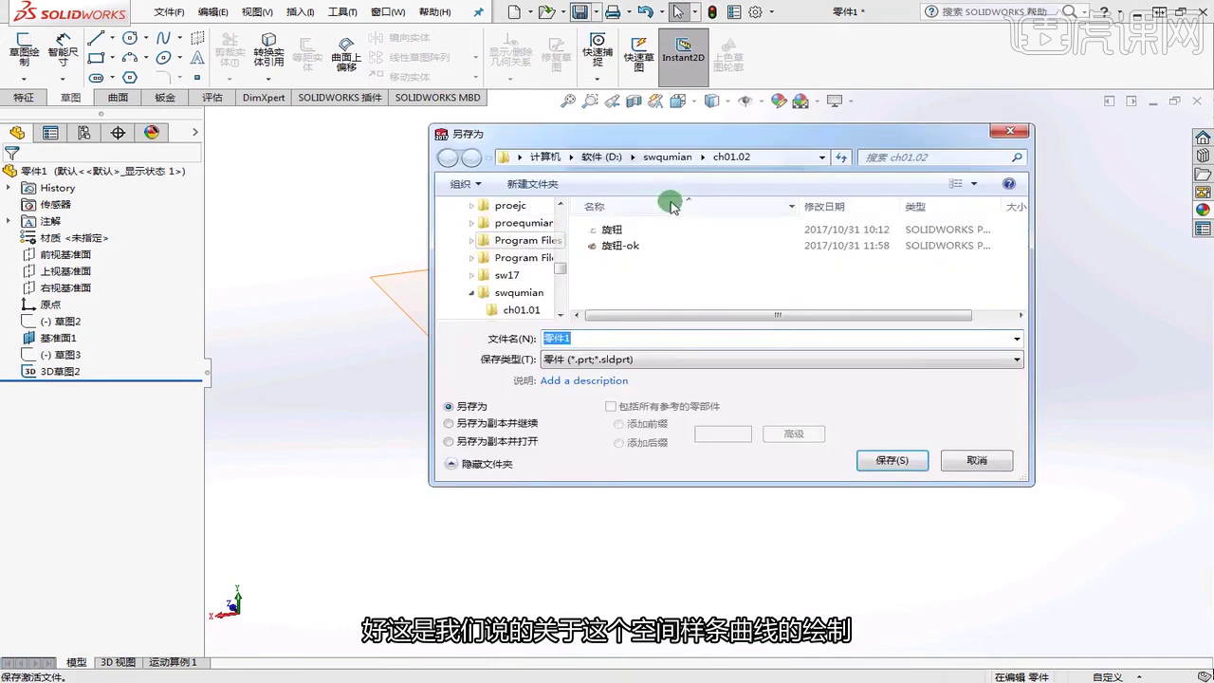
pyautogui.click(667, 156)
pyautogui.rightClick(631, 278)
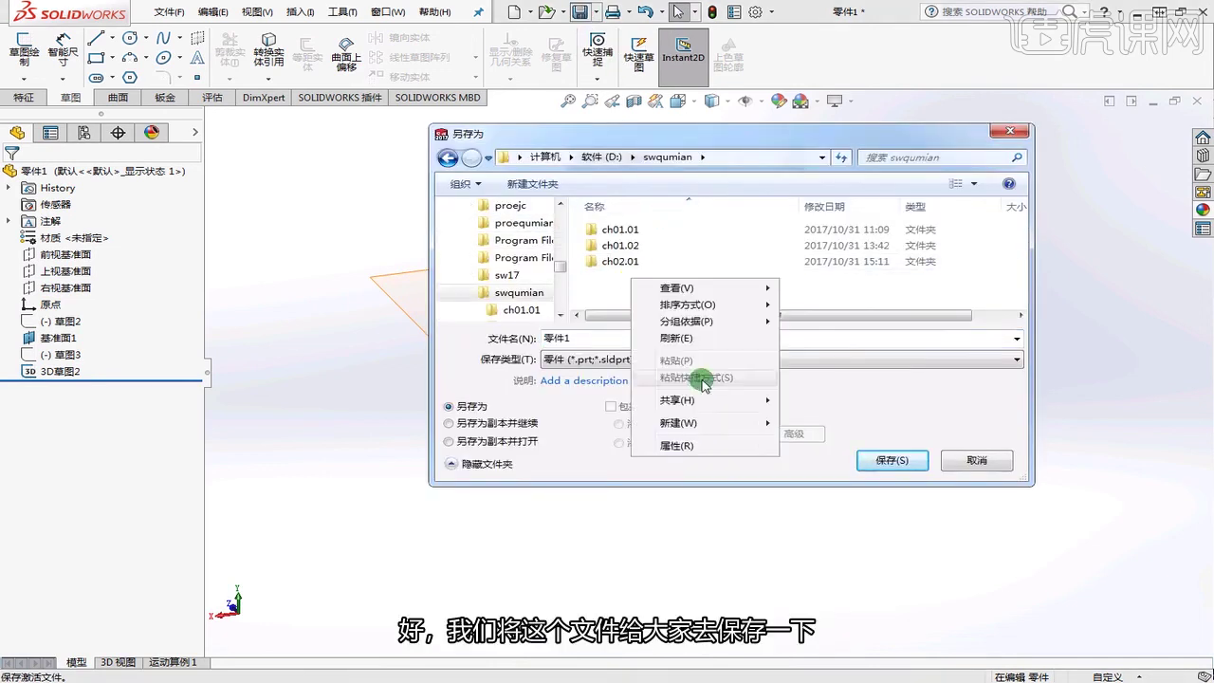
pyautogui.moveTo(716, 420)
pyautogui.click(823, 101)
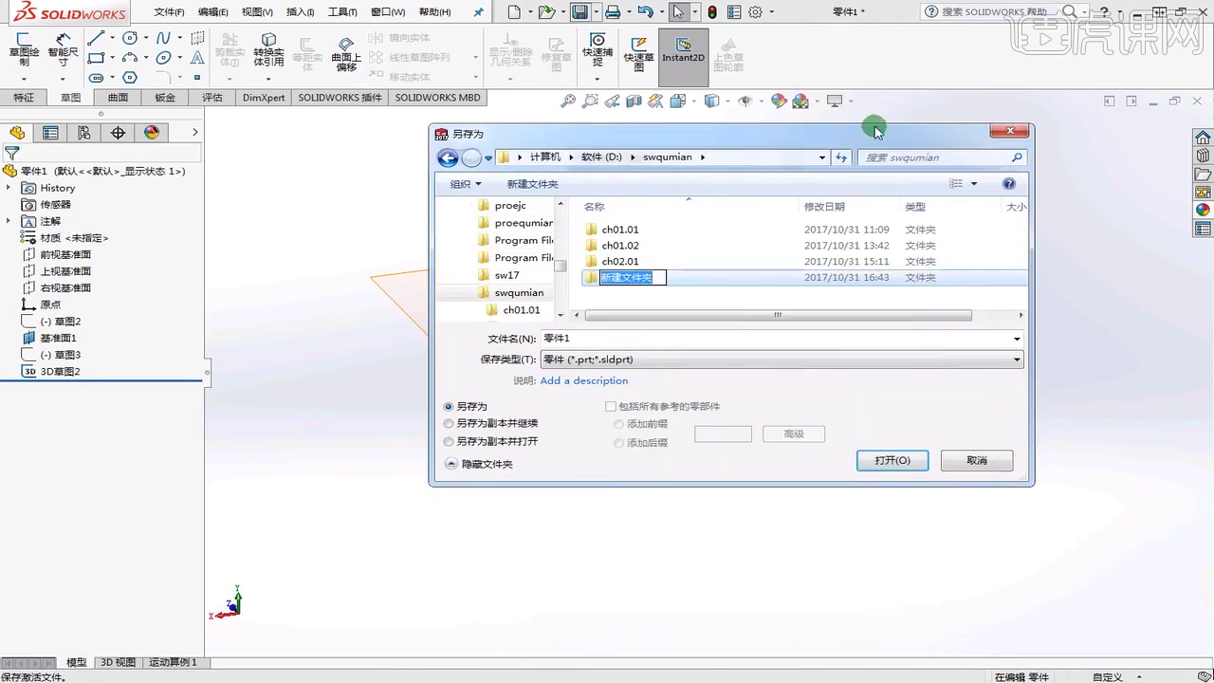
pyautogui.write('ch02.0')
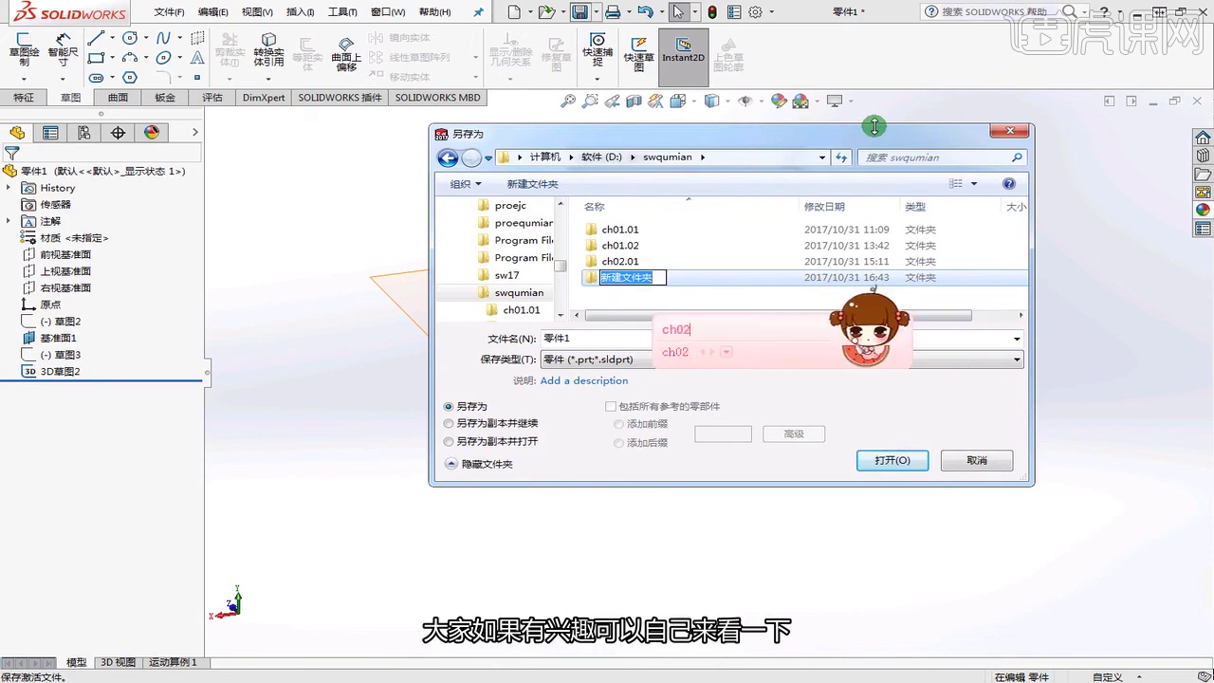
pyautogui.press('Return')
pyautogui.press('Return')
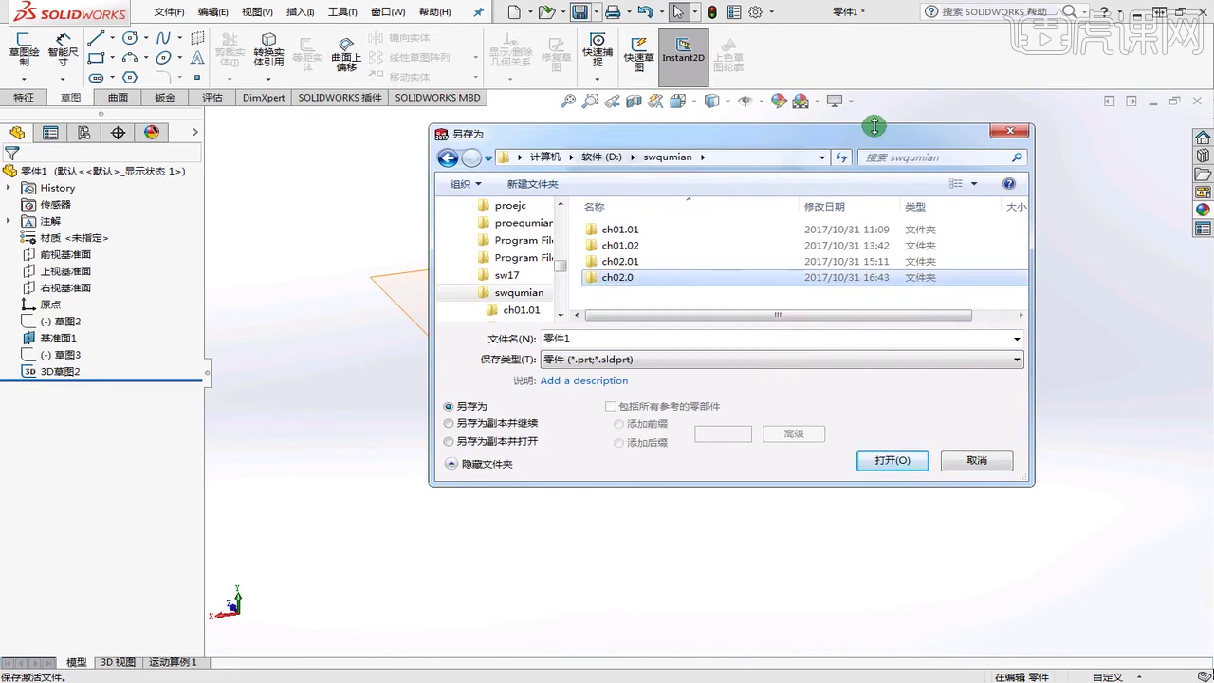
pyautogui.click(638, 280)
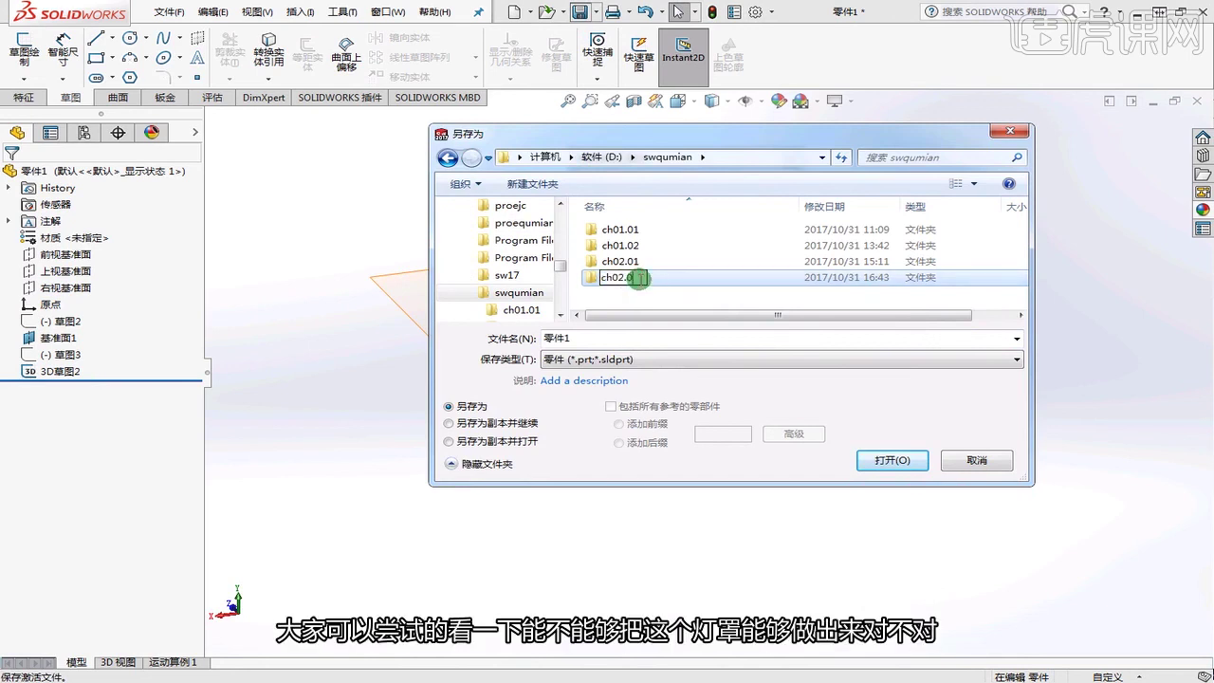
pyautogui.press('Return')
# - Save the part as 空间样条 in the ch02.02 folder
pyautogui.doubleClick(630, 277)
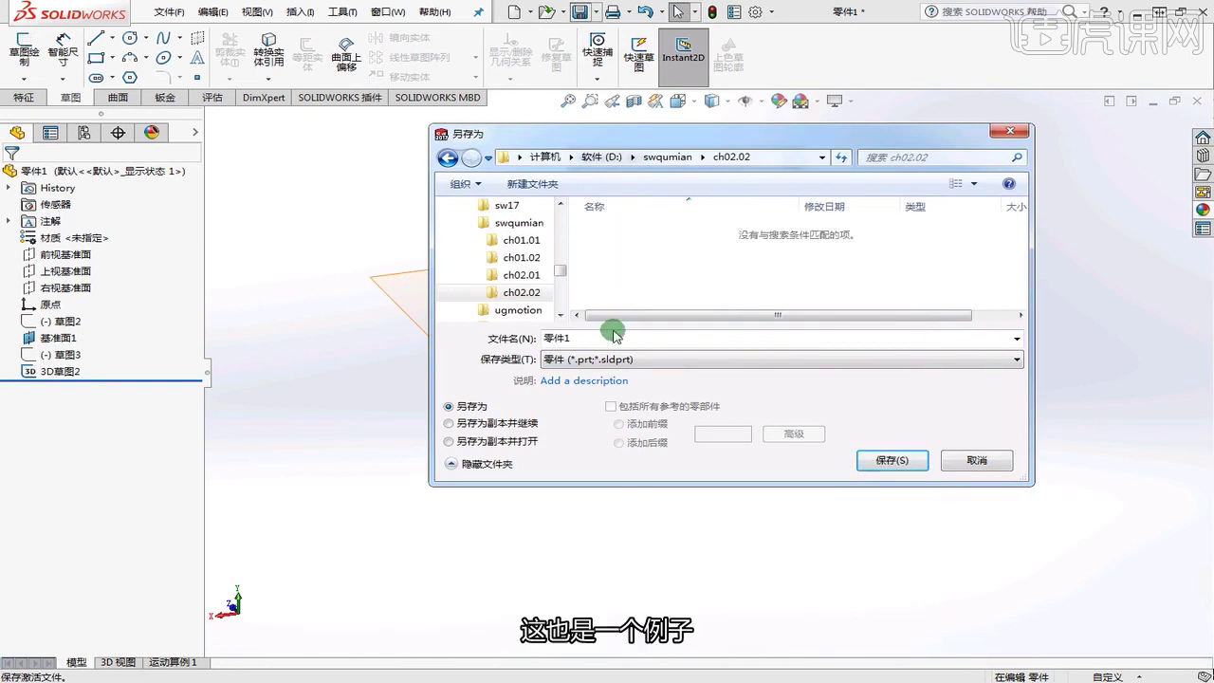
pyautogui.doubleClick(589, 343)
pyautogui.write('kon')
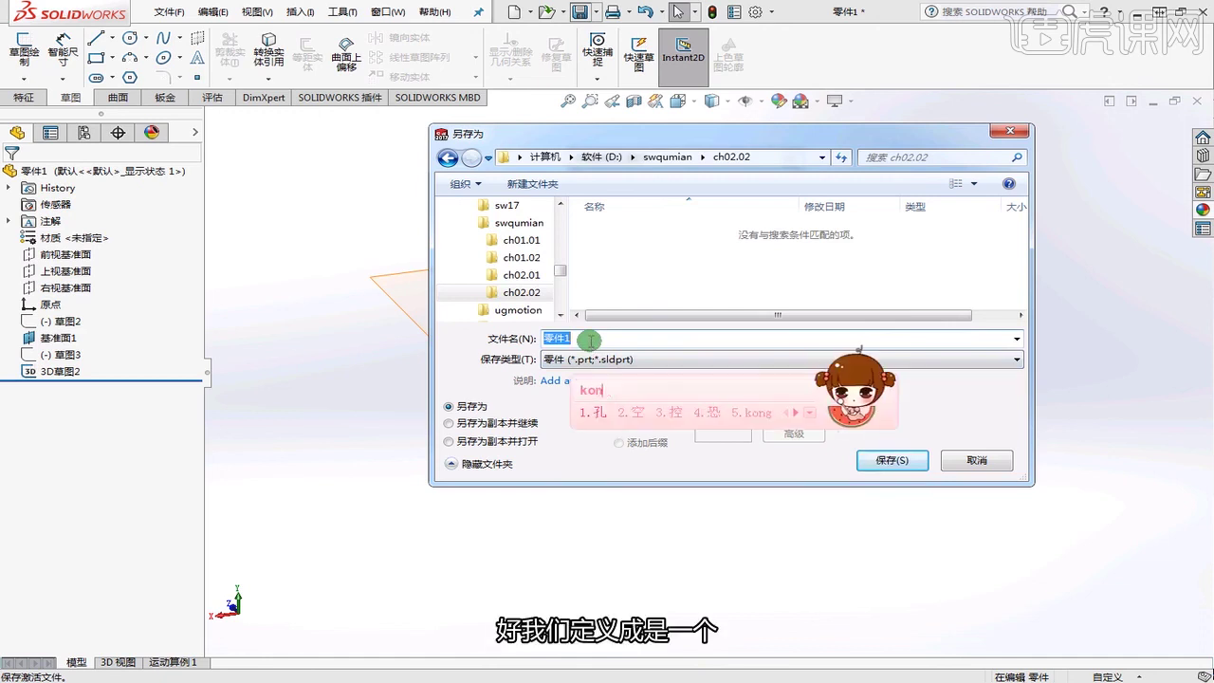
pyautogui.write('gjianyangtiao')
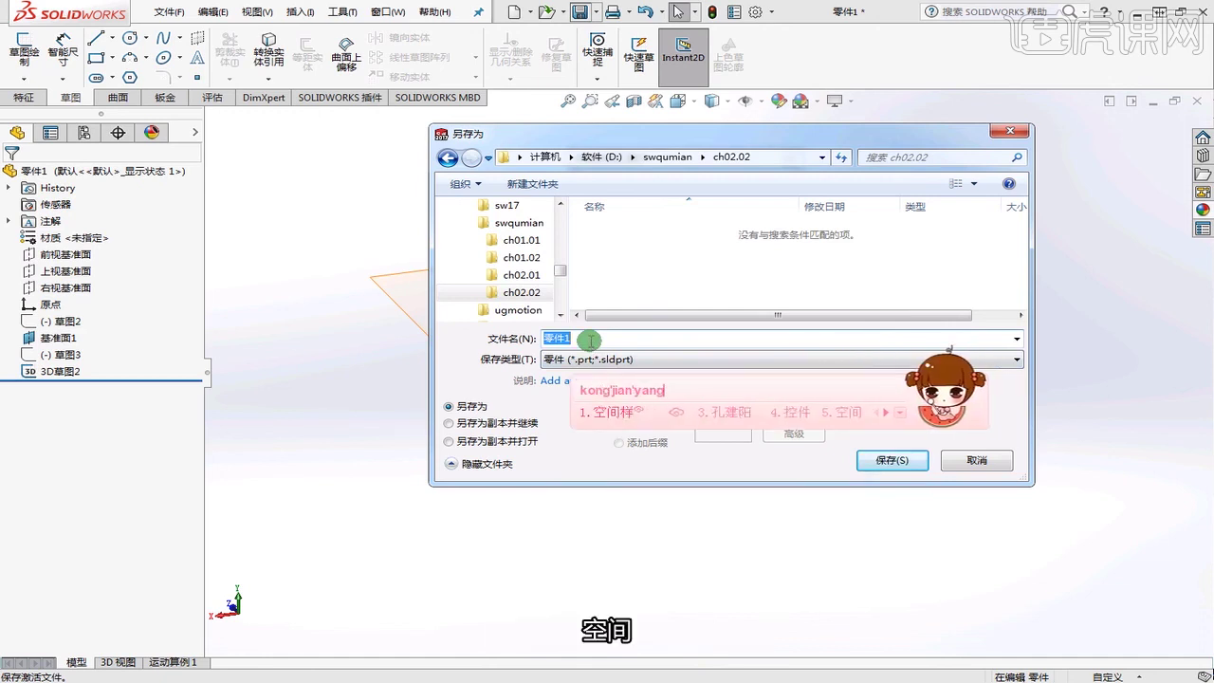
pyautogui.press('space')
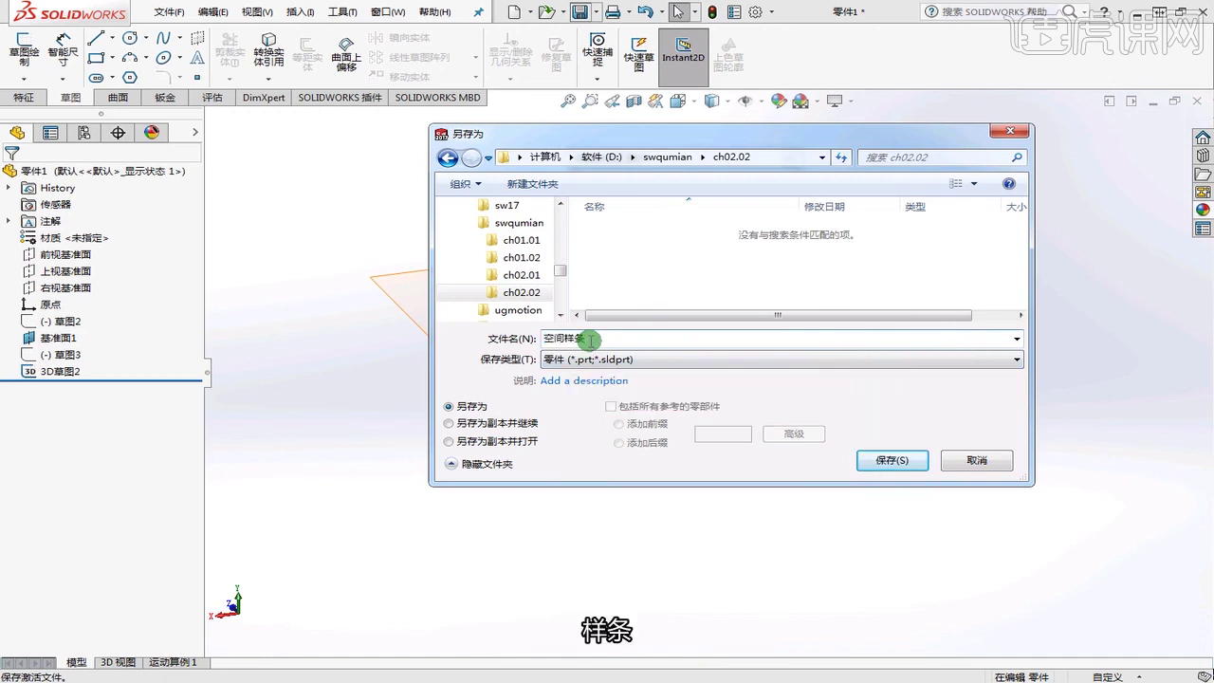
pyautogui.press('Return')
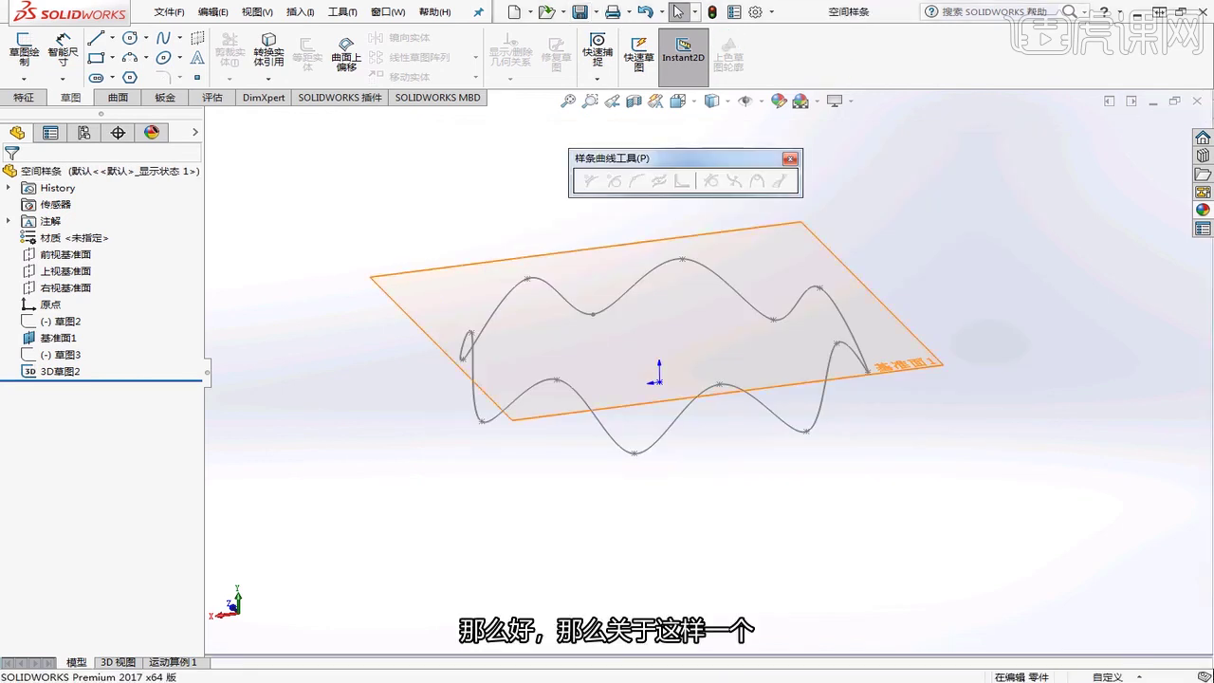
# - Switch to the presentation 02.02 样条曲线 in PowerPoint
pyautogui.hotkey('alt', 'Tab')
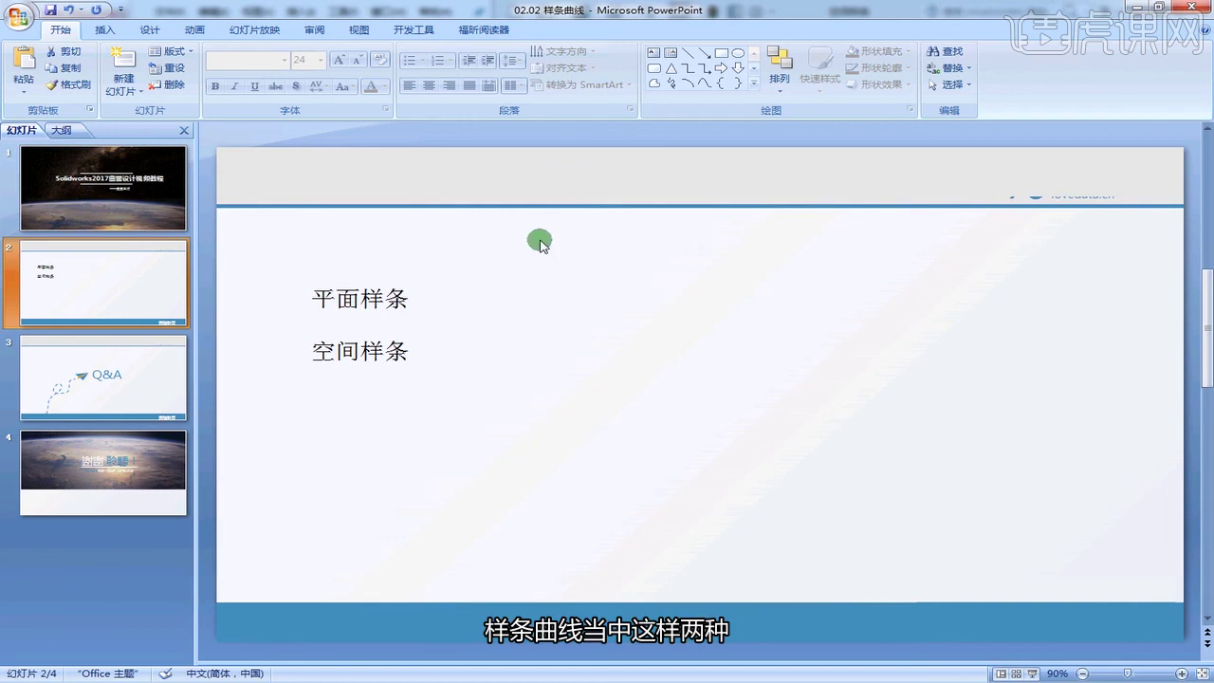